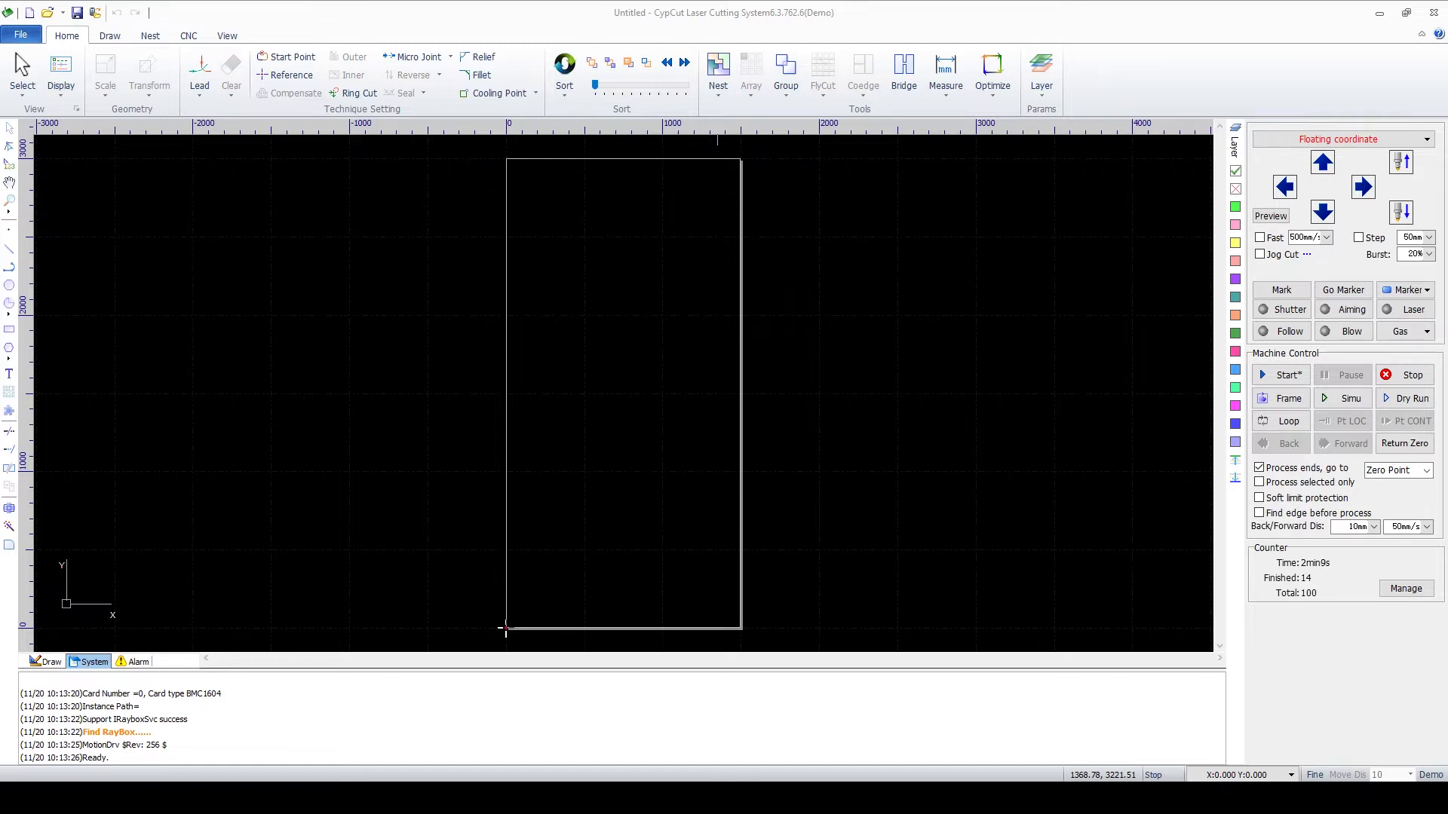
Step: Choose Grid Pattern as the sorting method and look through the other sorting options
left_click(564, 75)
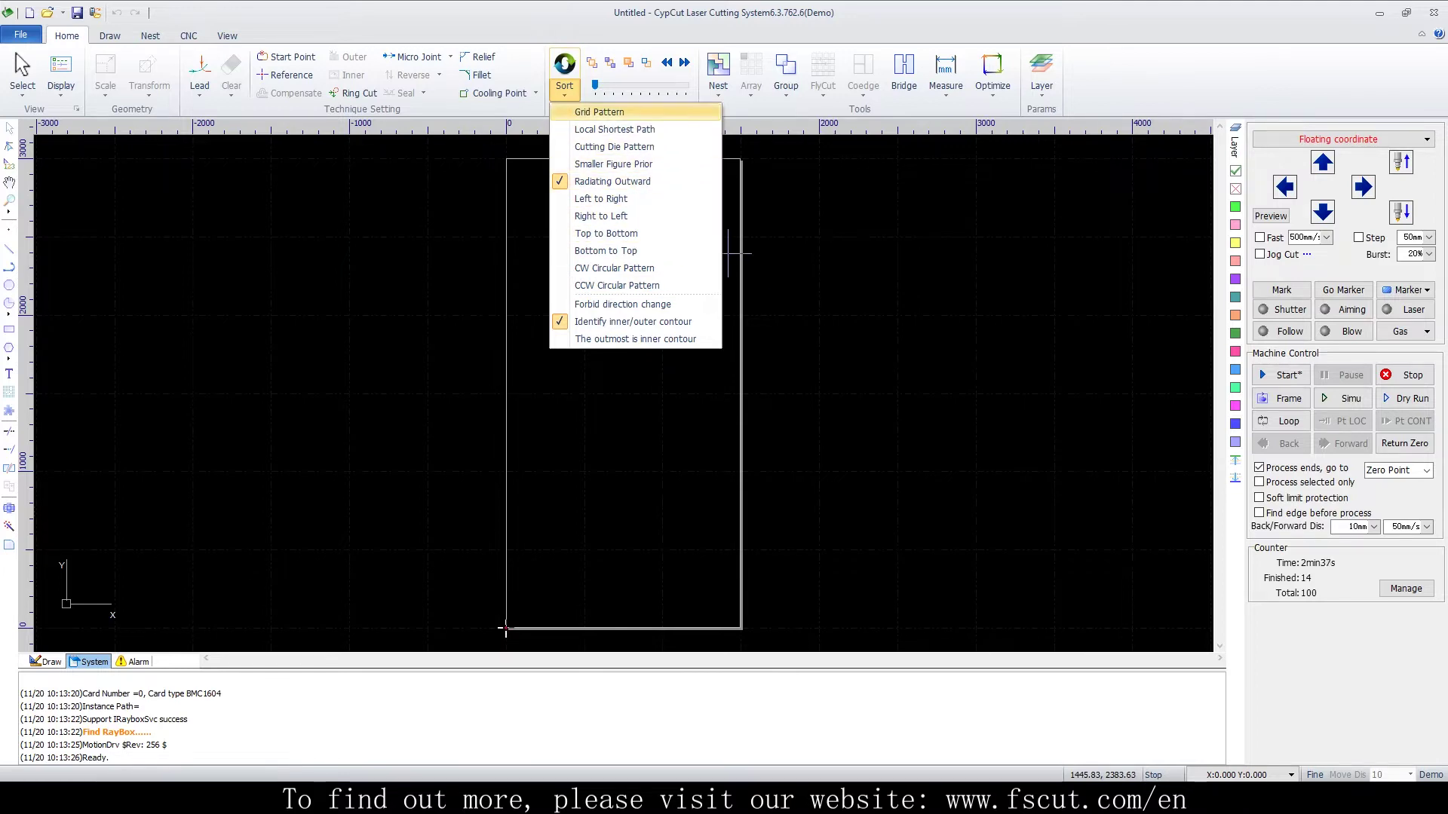
key("Escape")
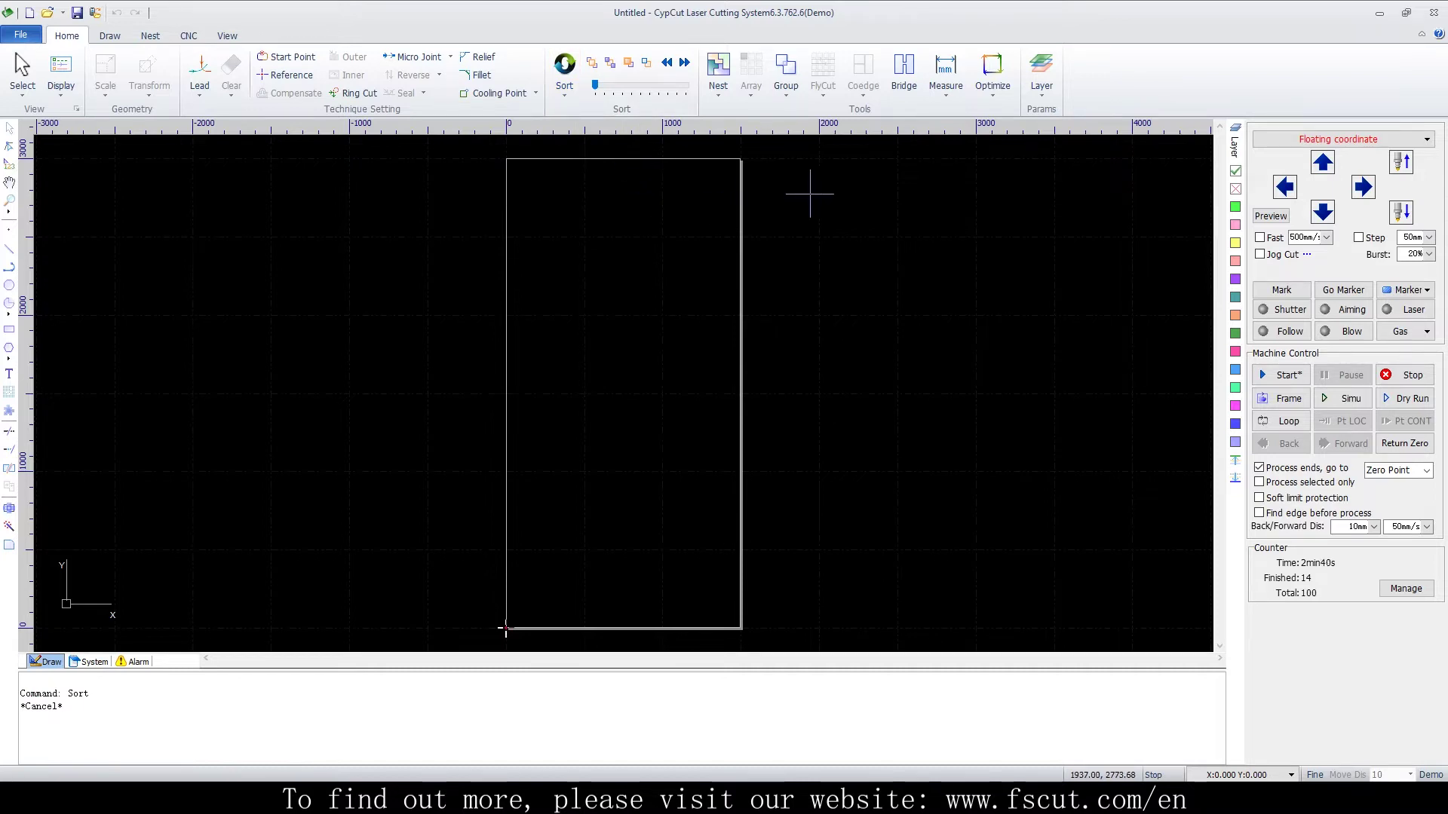
left_click(564, 84)
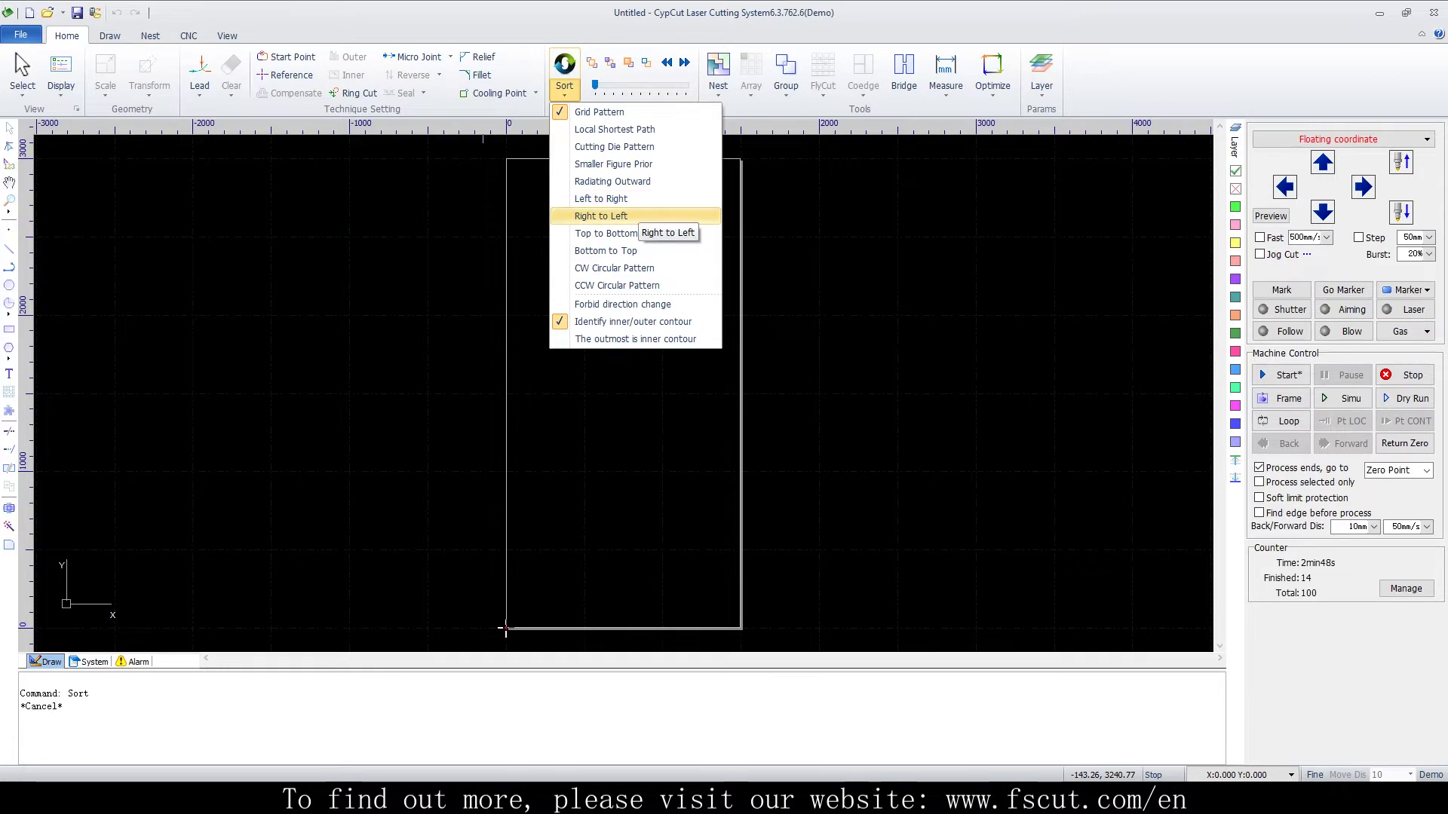
left_click(358, 169)
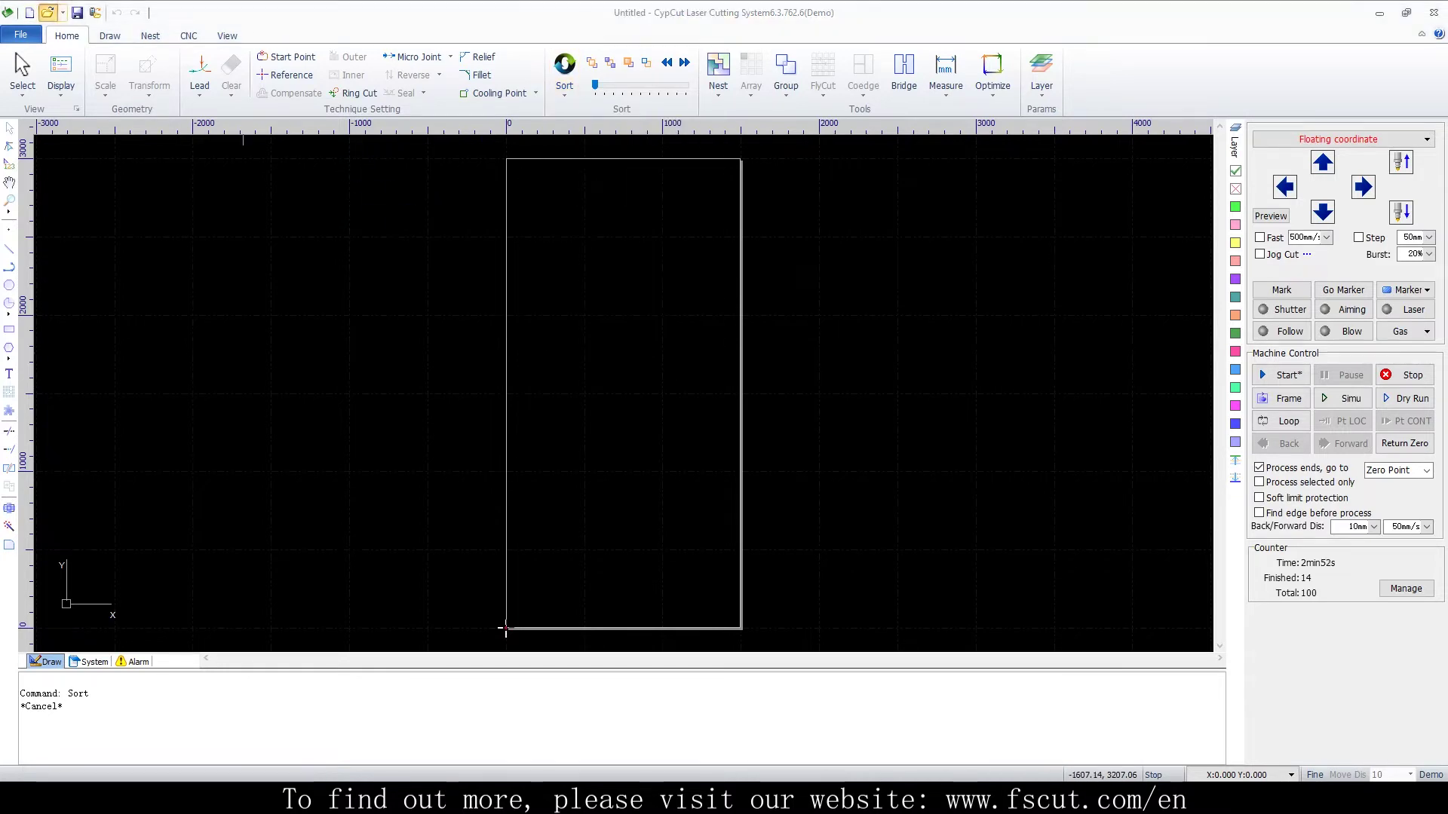
Step: Open the drawing file eg6矩形排序阵列
left_click(47, 13)
left_click(506, 355)
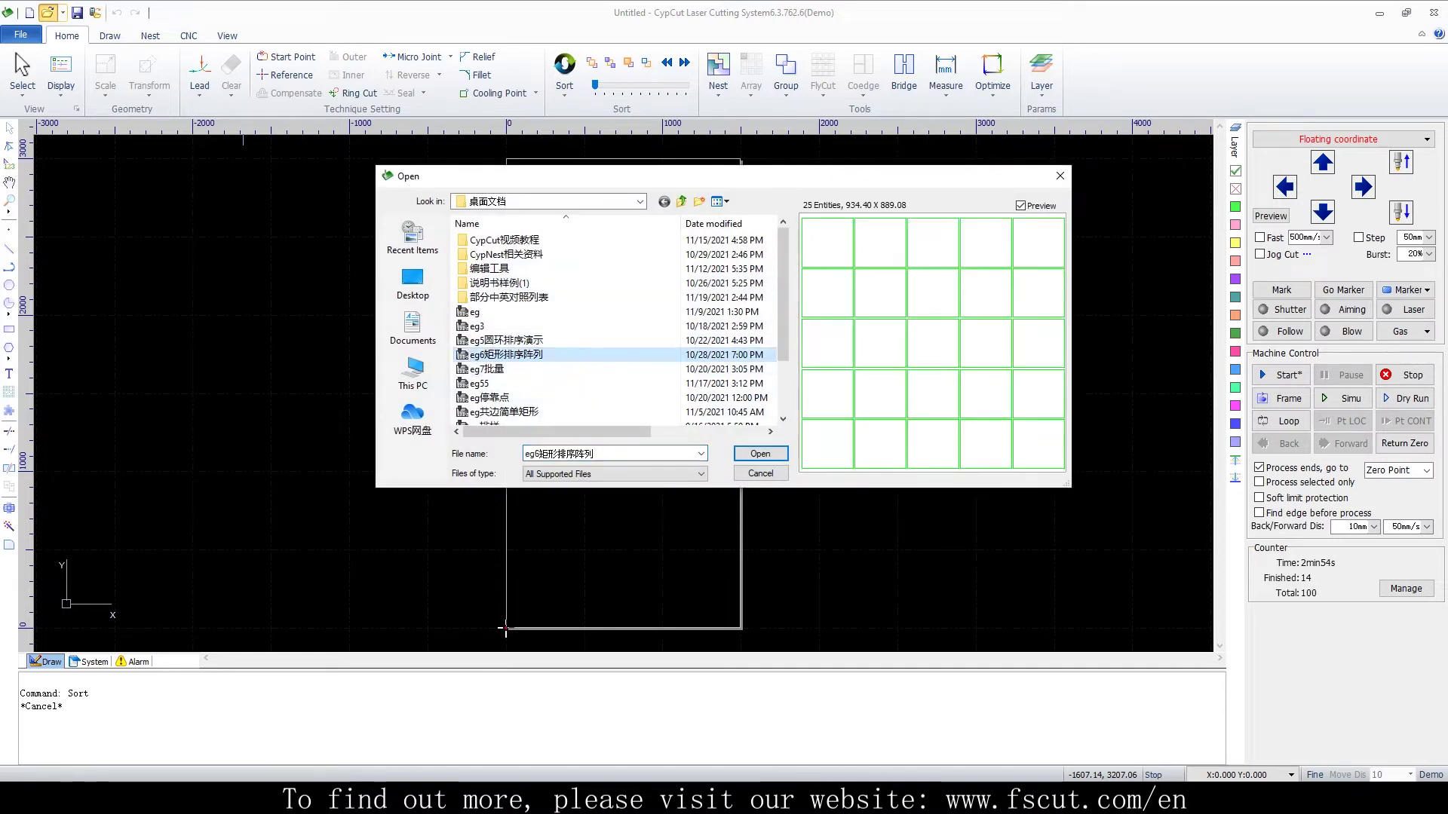
left_click(760, 453)
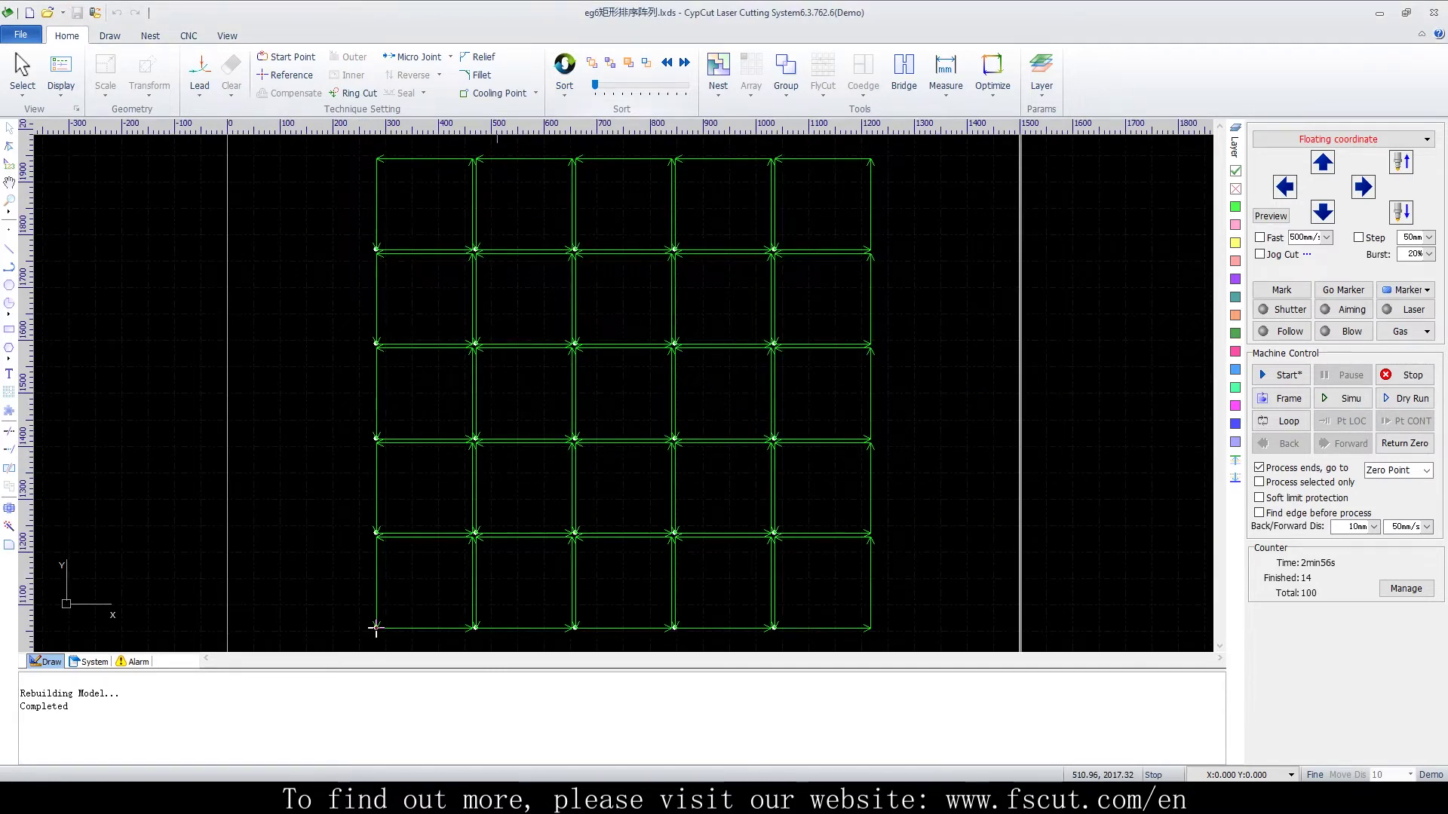
Step: Sort the cutting order of the rectangle array with the Left to Right method
left_click(564, 85)
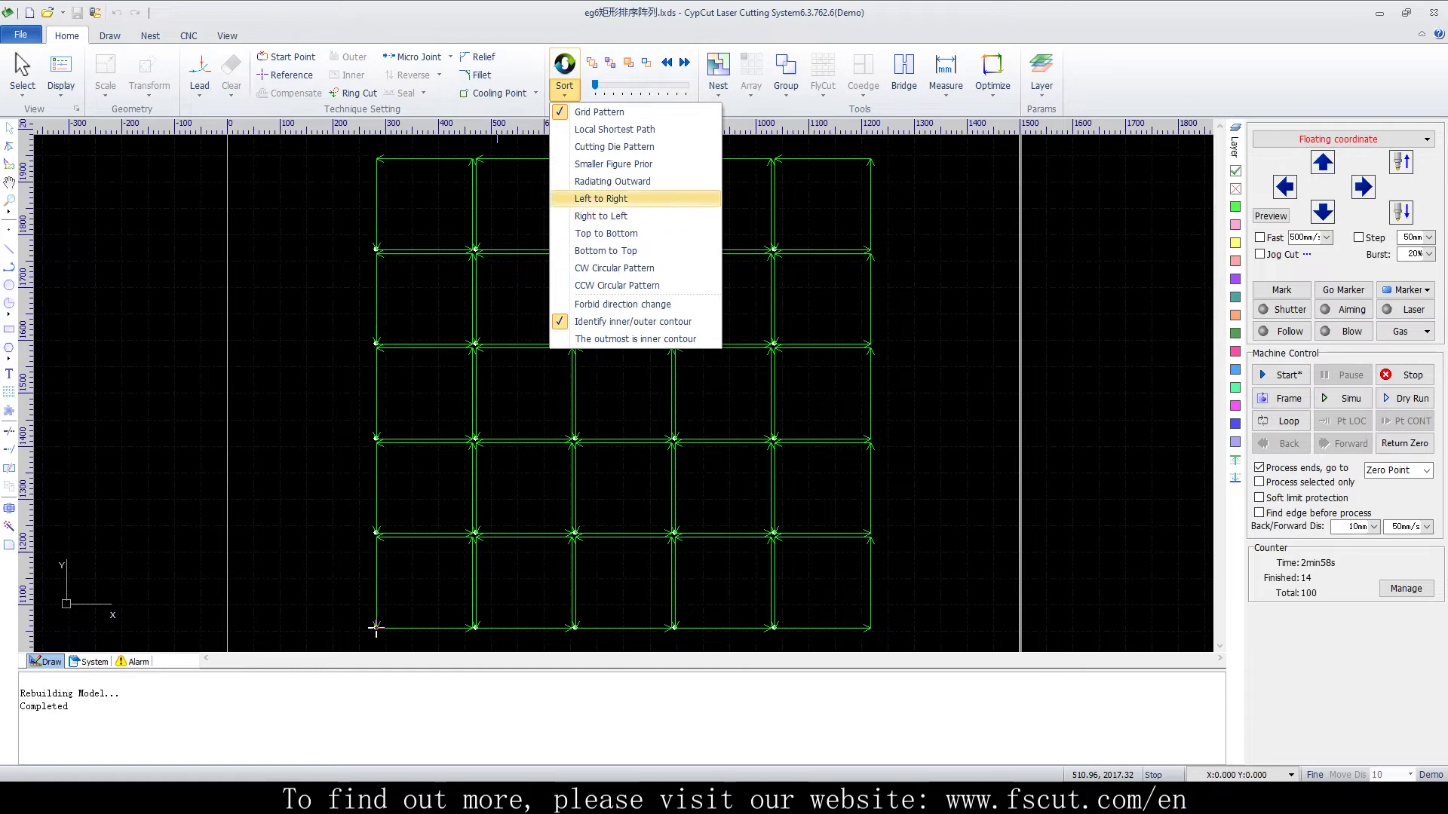
left_click(601, 198)
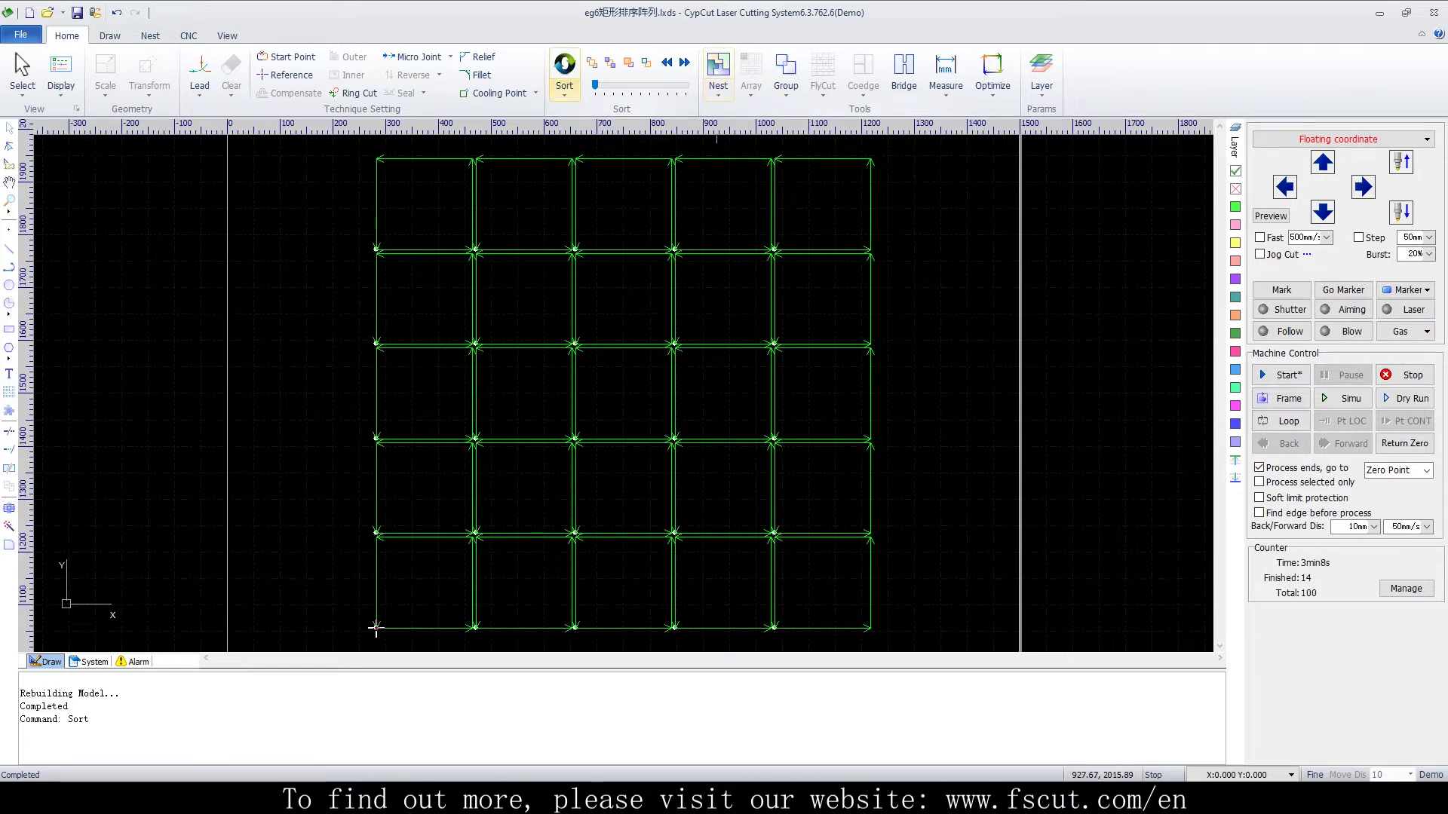
left_click(564, 90)
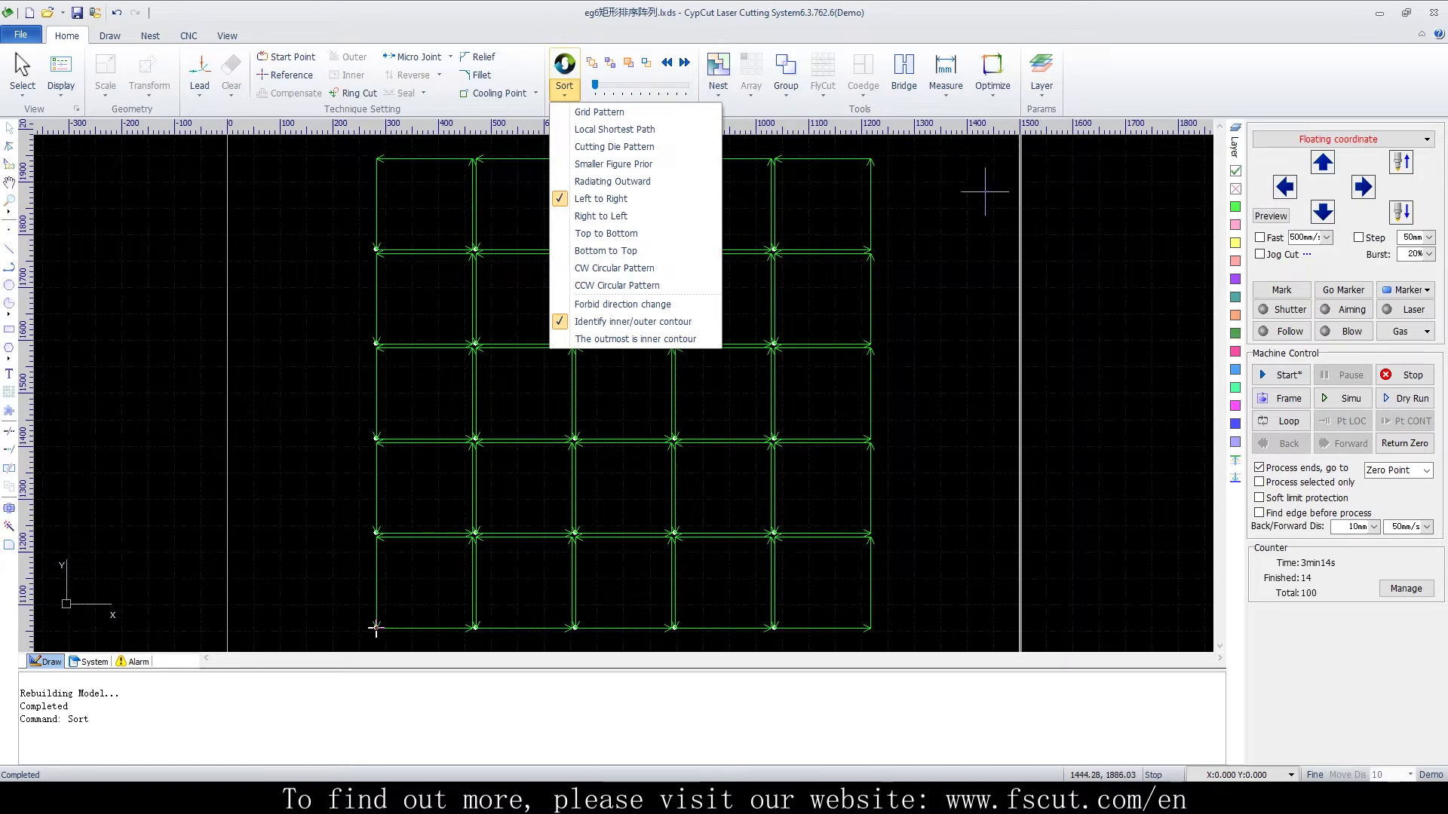
left_click(891, 170)
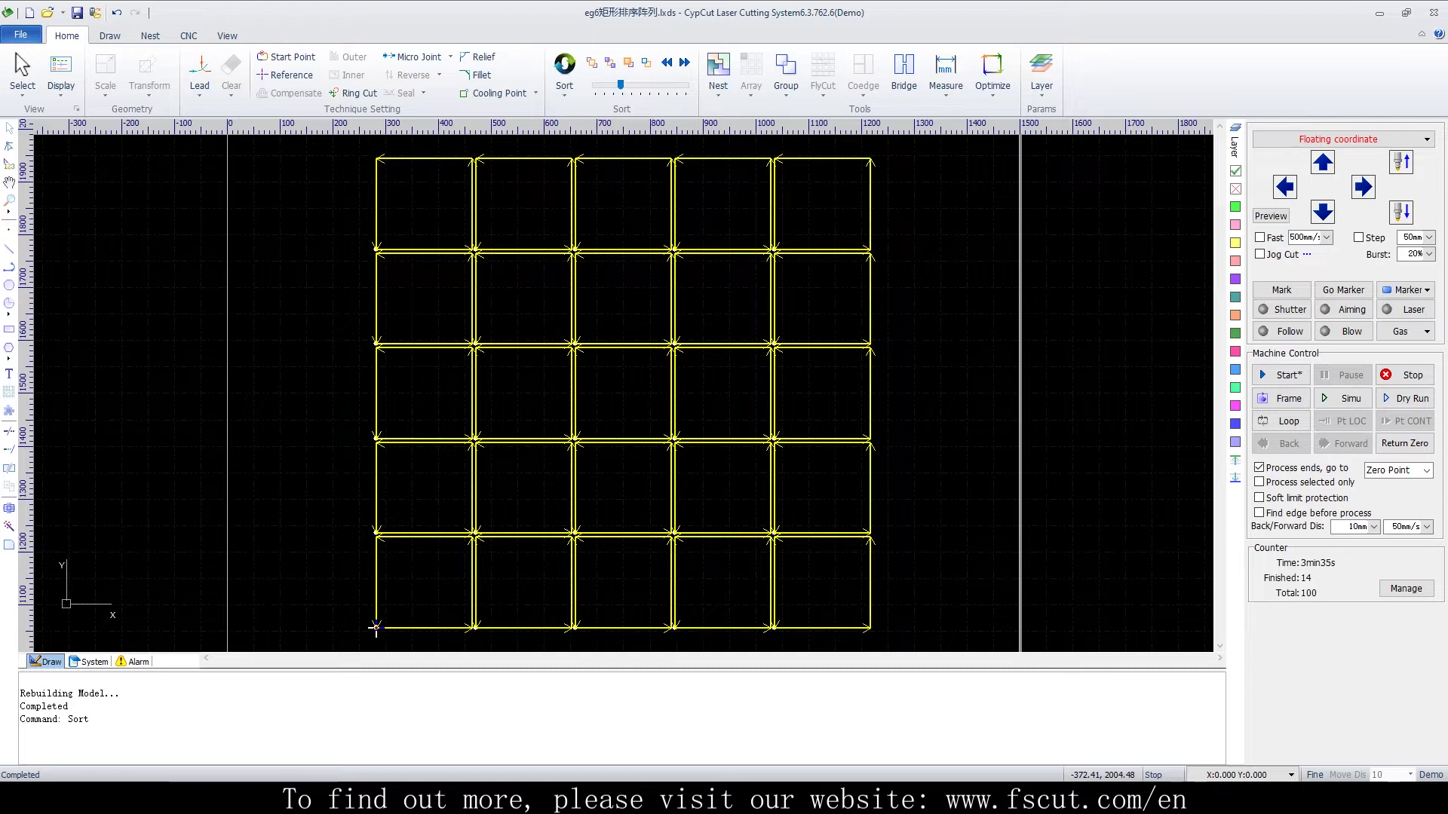
Step: Open the drawing file eg5圆环排序演示, discarding the changes to the rectangle array file
left_click(48, 12)
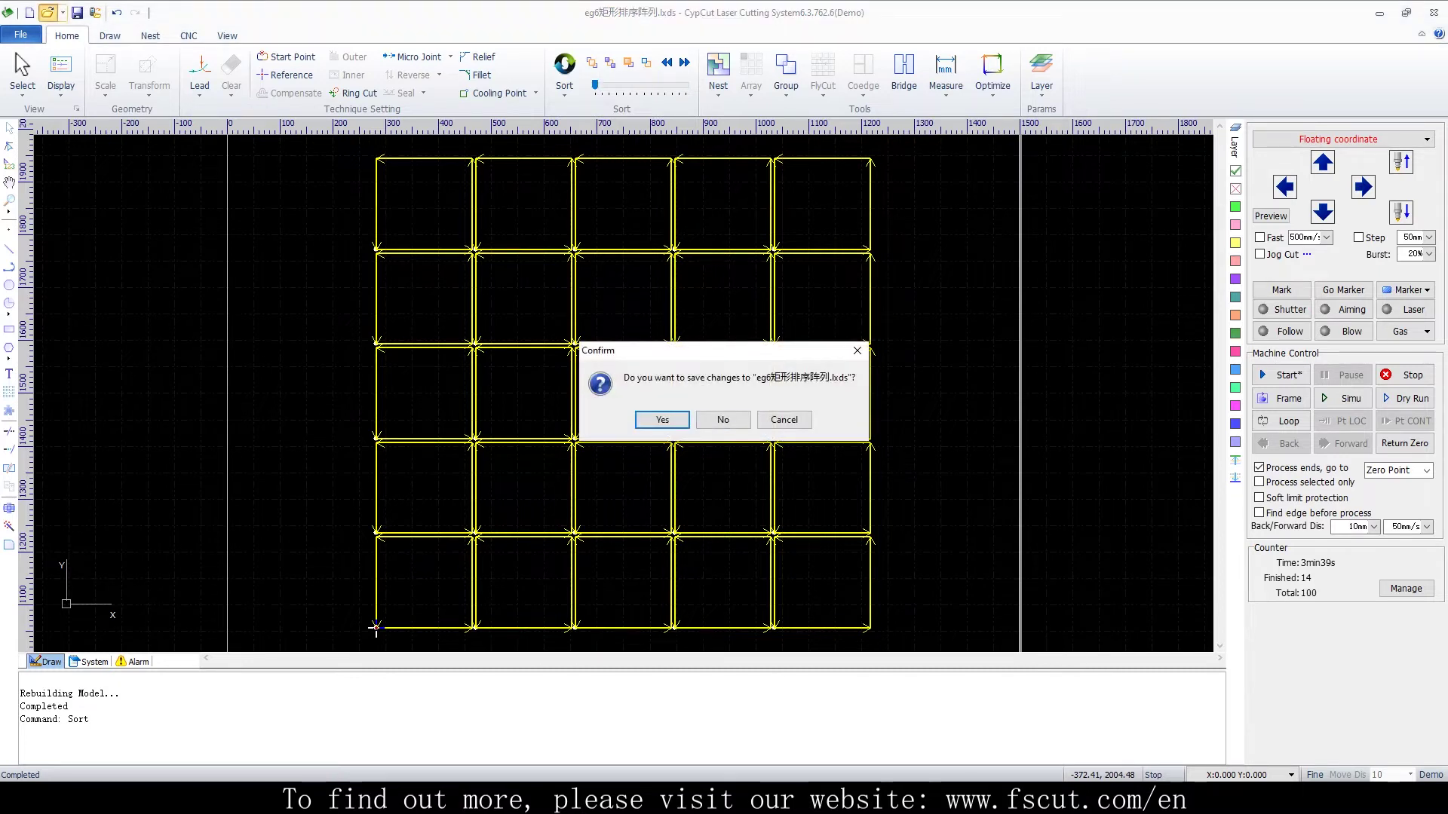
left_click(722, 420)
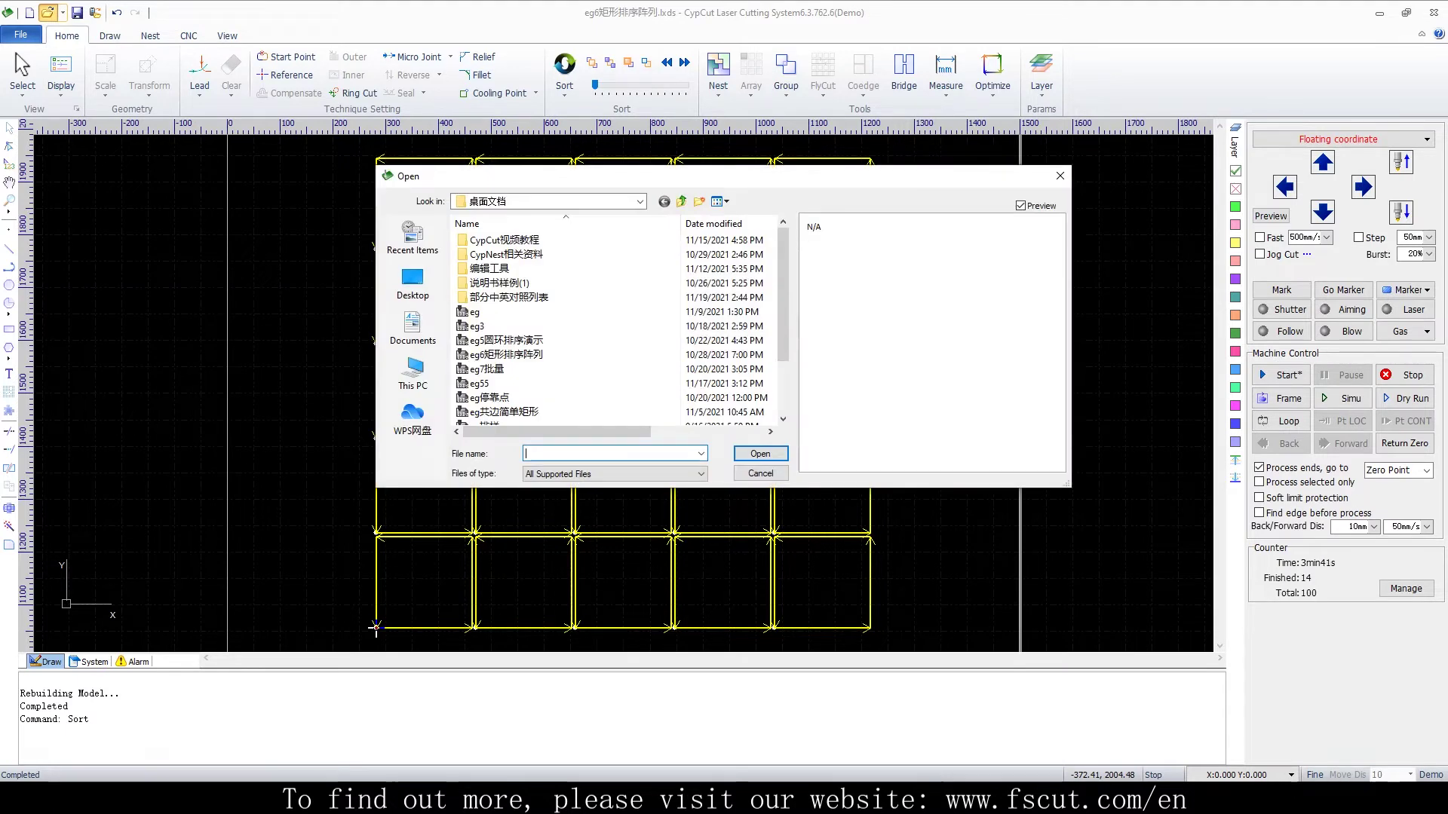
left_click(506, 340)
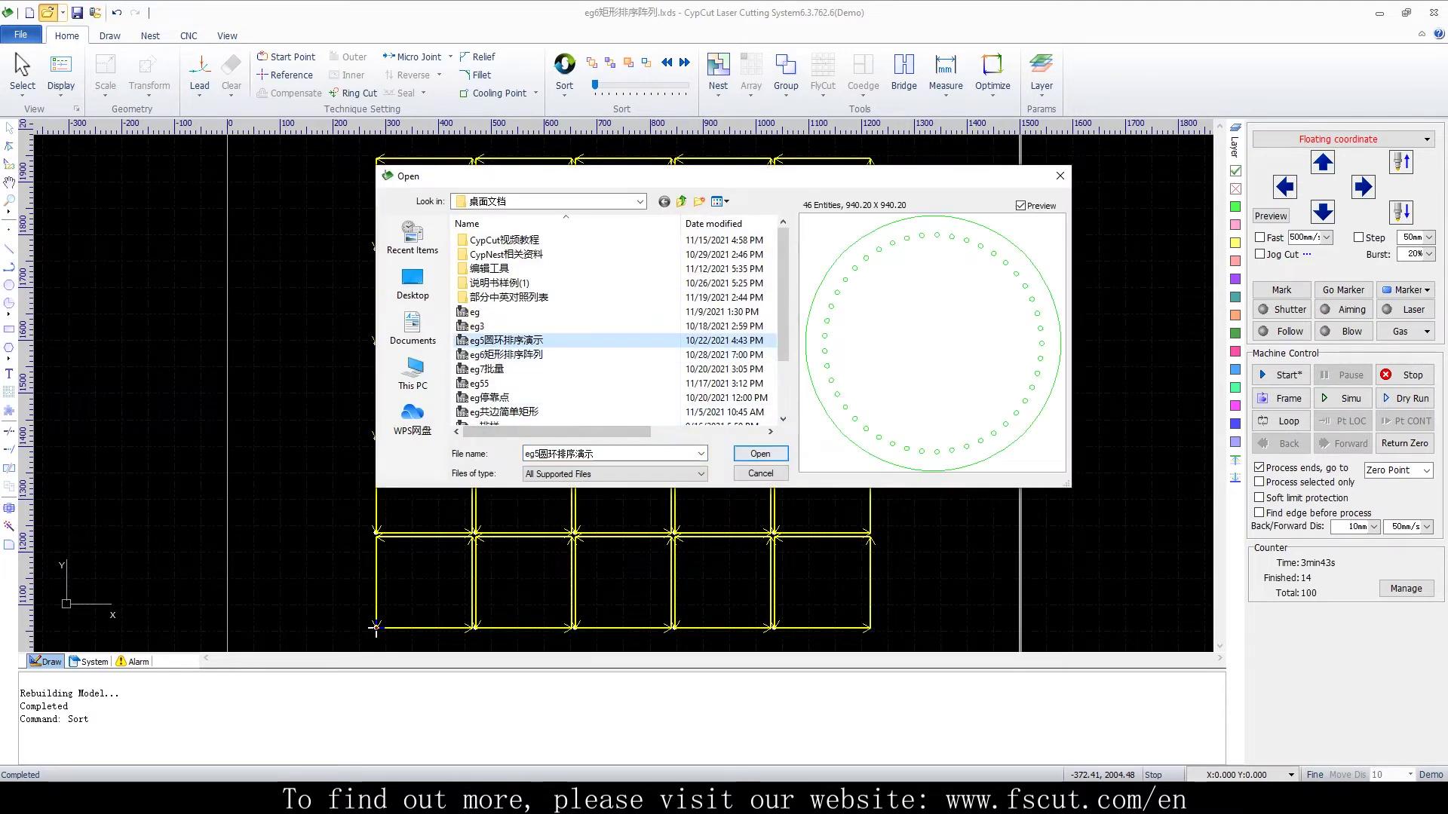
key("Return")
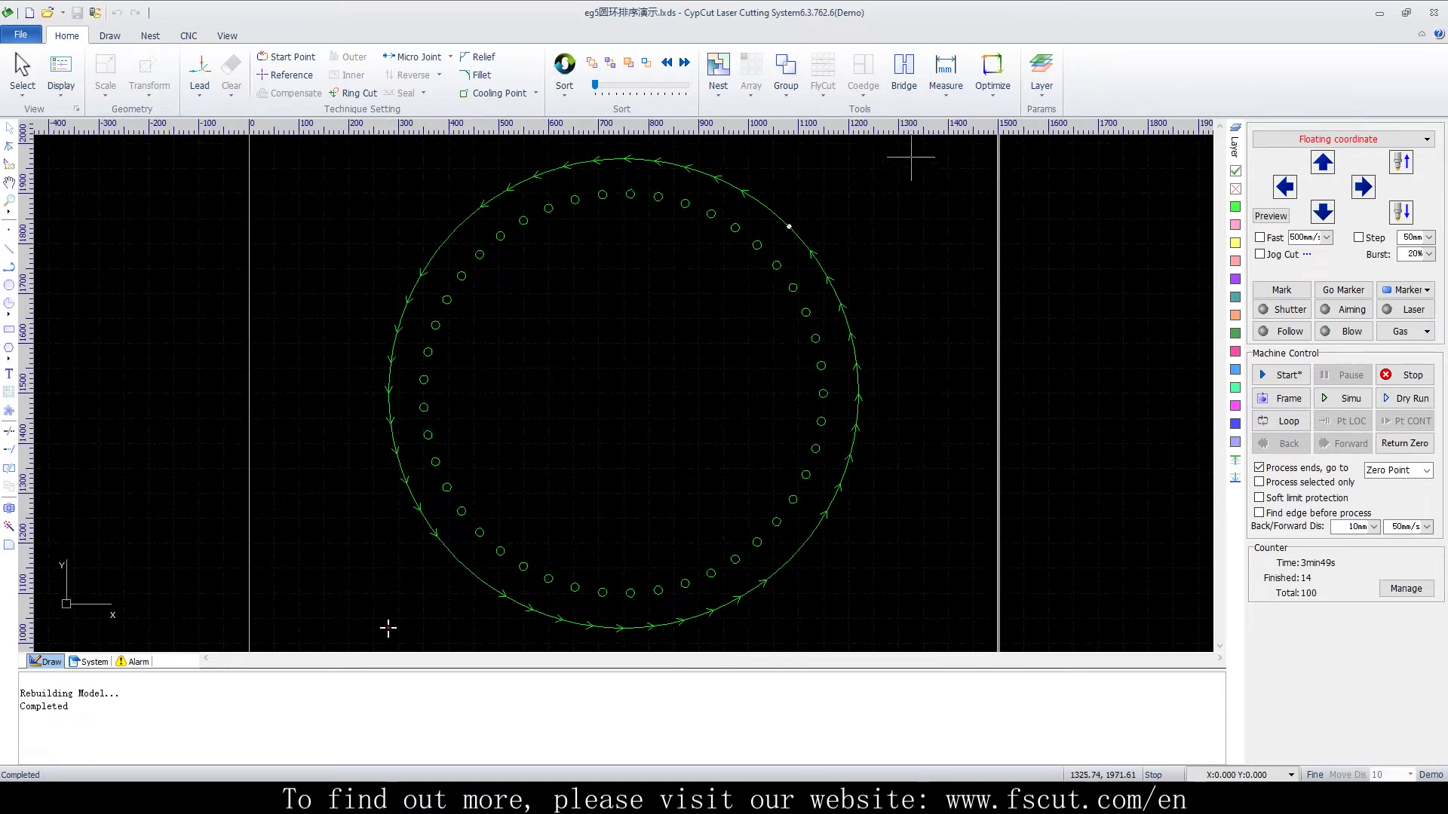
Step: Sort the ring drawing's figures Left to Right, and re-sort them with the Radiating Outward method
left_click(564, 86)
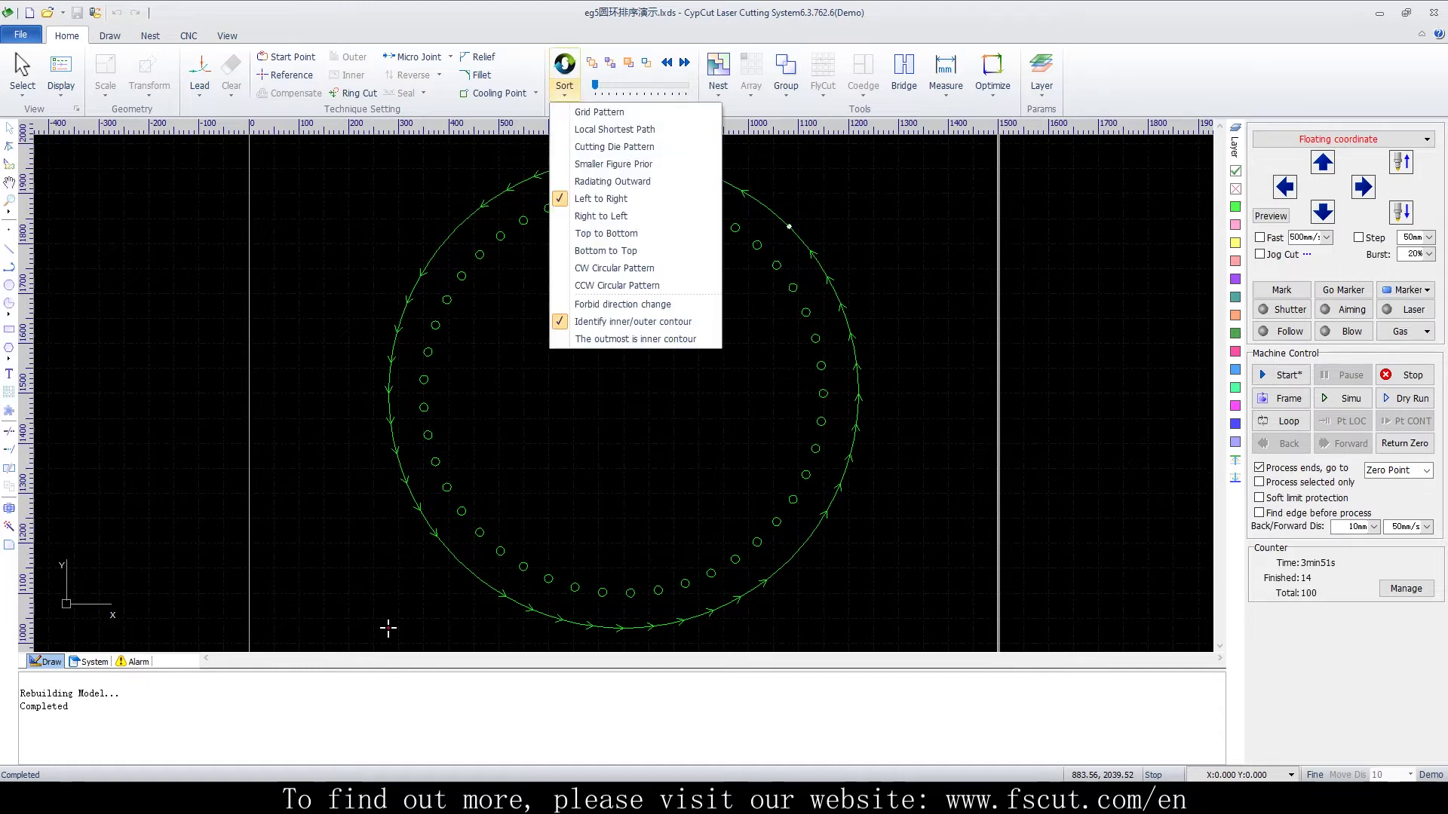
left_click(601, 199)
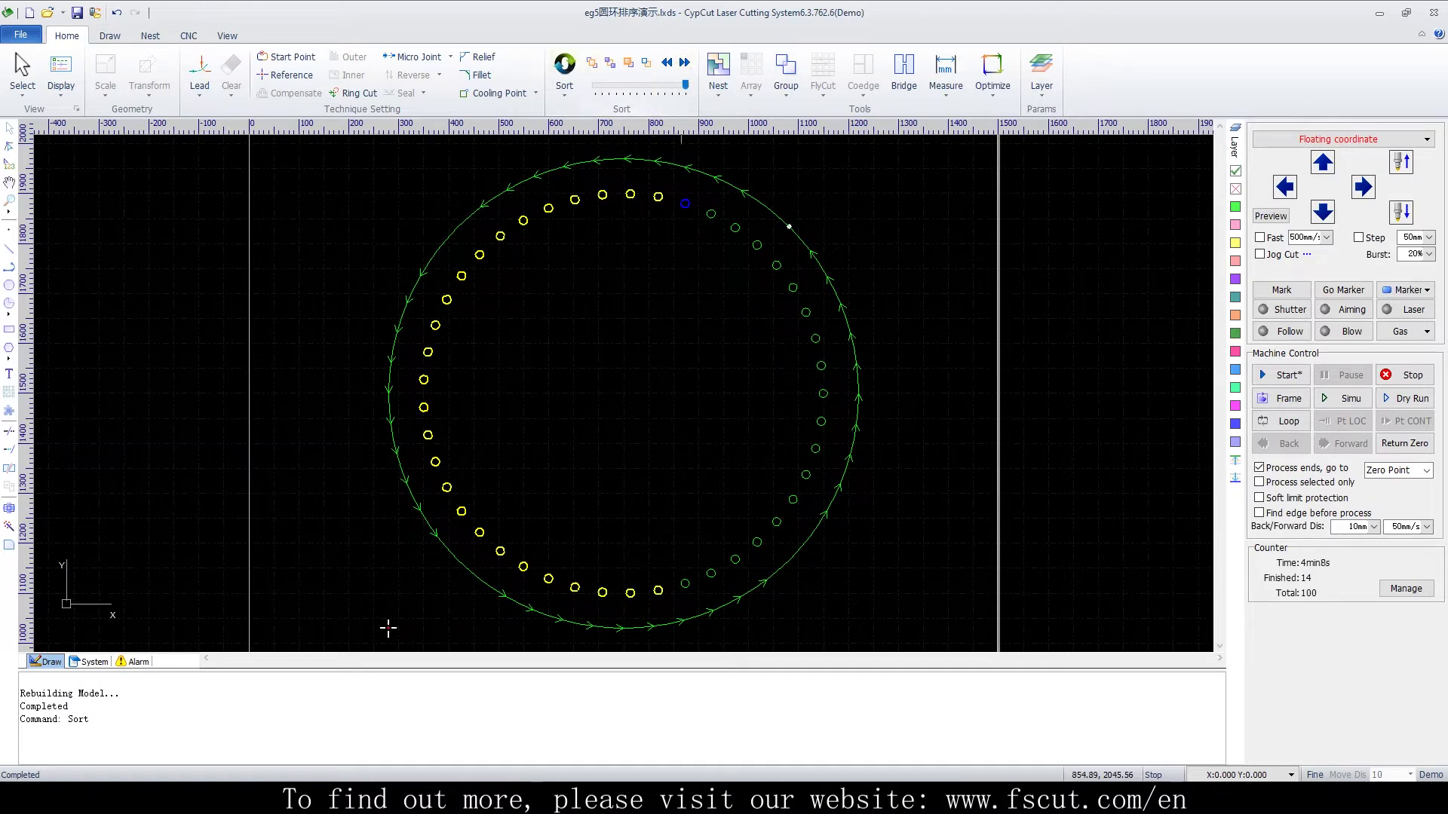
left_click(564, 89)
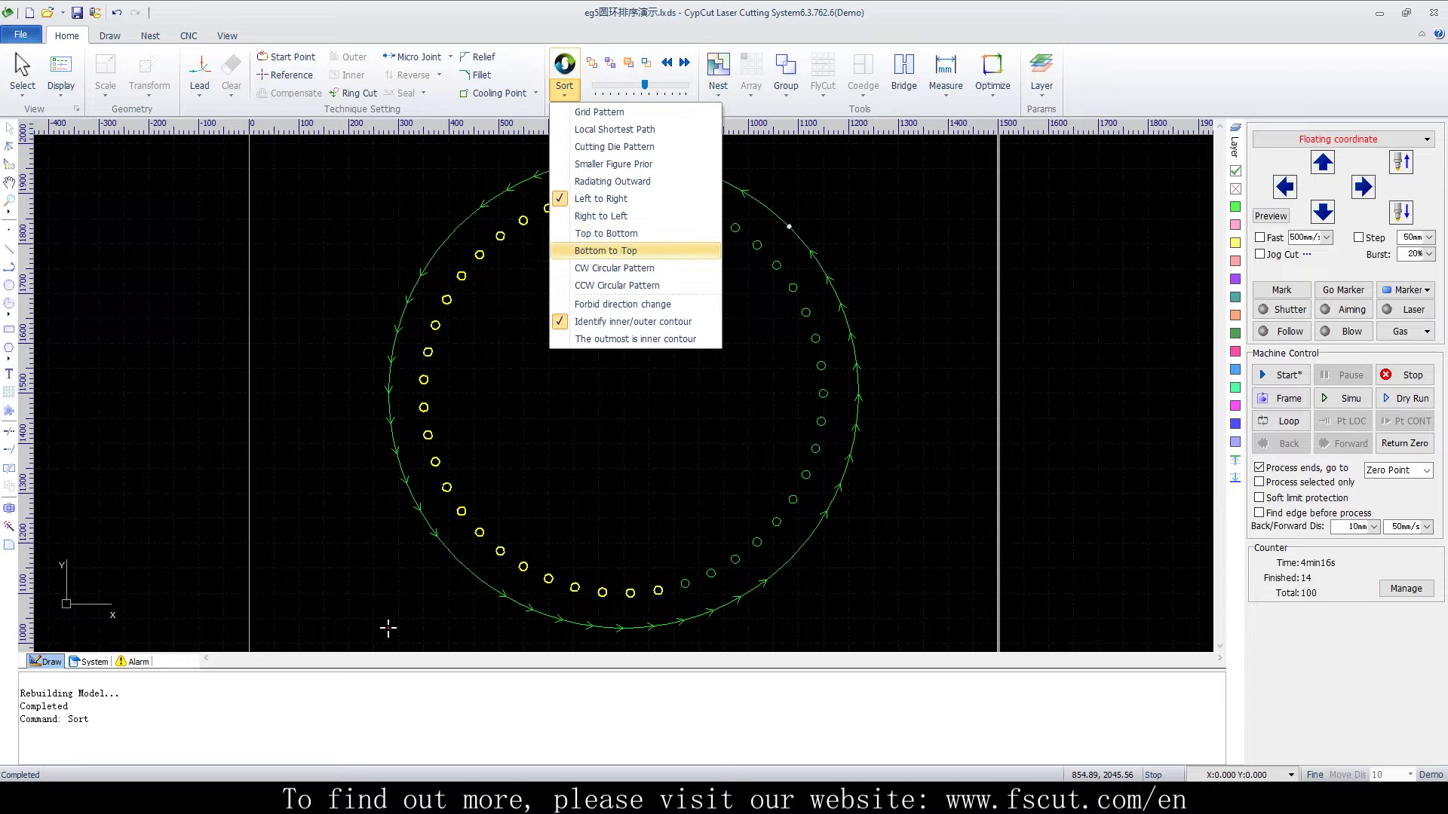
left_click(612, 181)
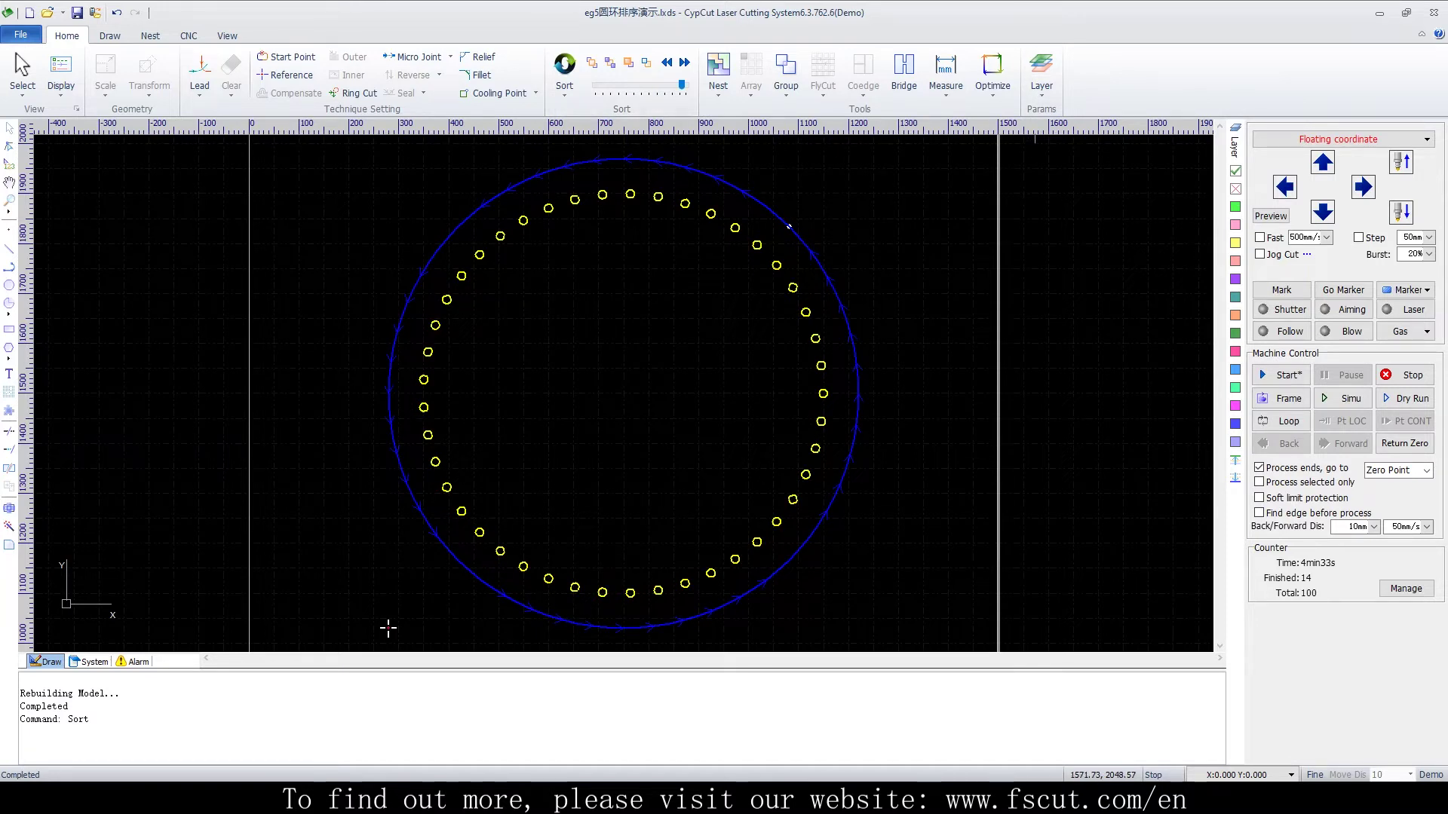
left_click(564, 90)
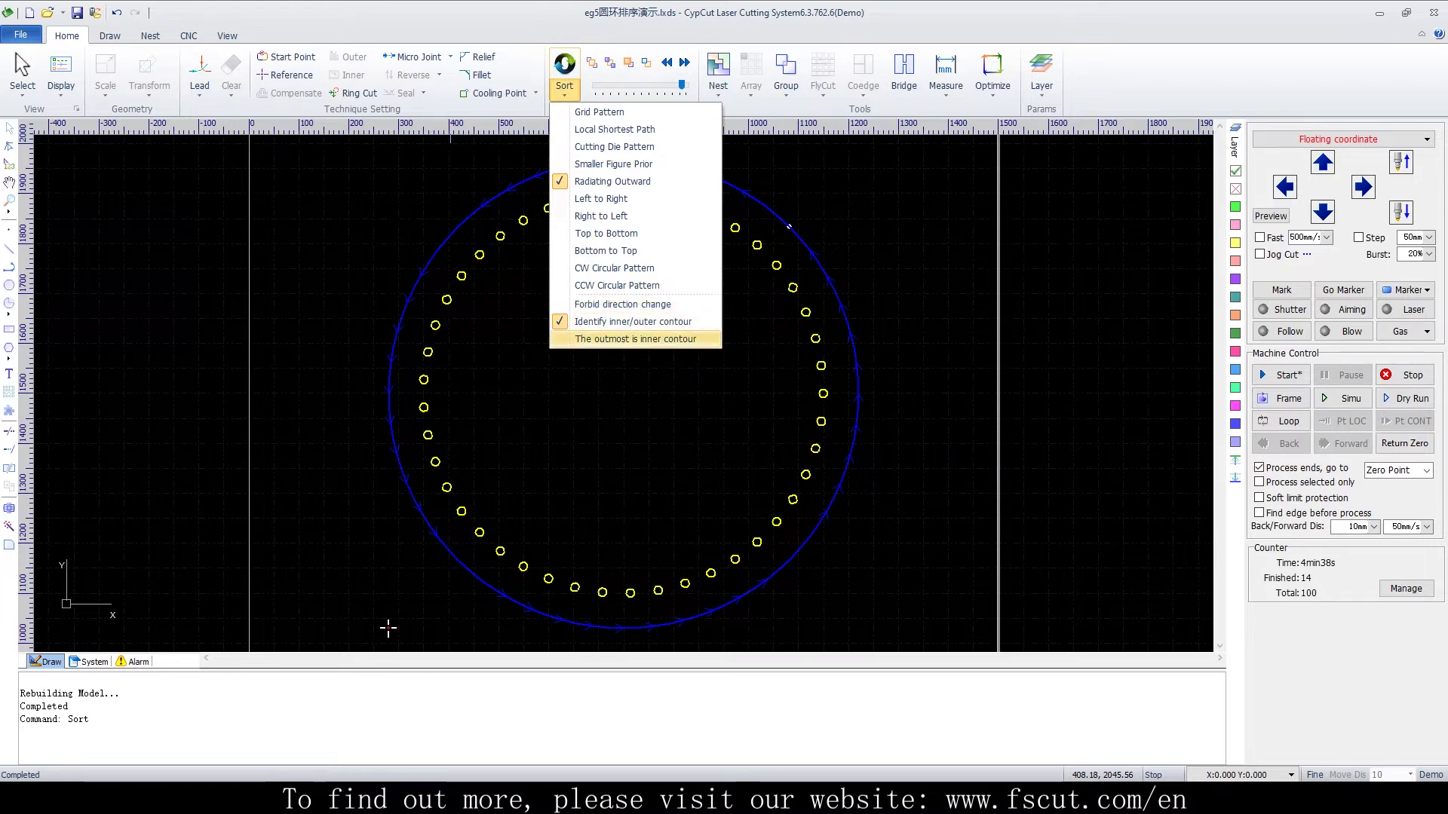
left_click(908, 242)
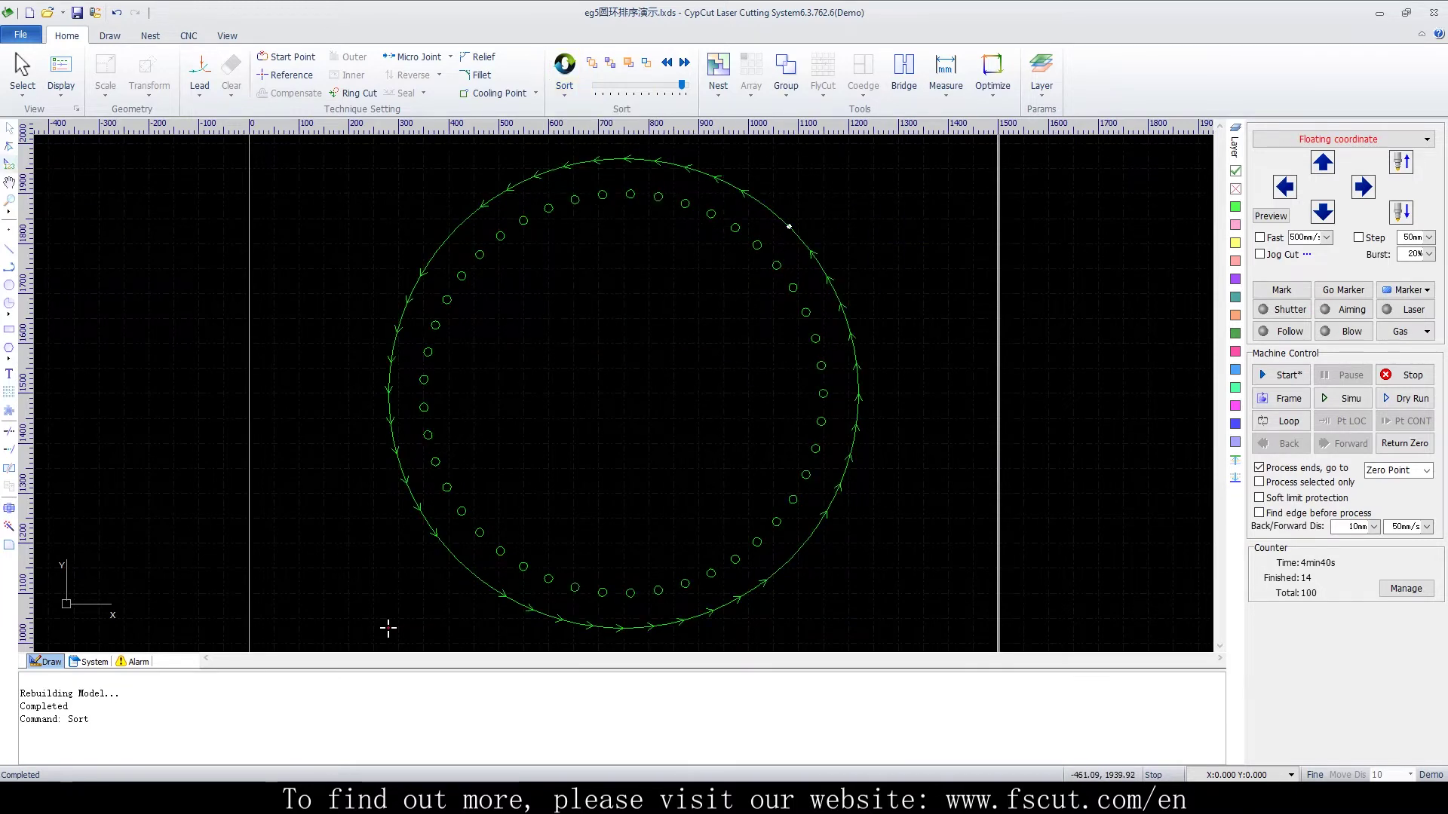
Step: Display the cutting sequence numbers on the ring drawing's figures
left_click(61, 75)
left_click(112, 147)
scroll(790, 271, "up", 4)
scroll(790, 271, "up", 4)
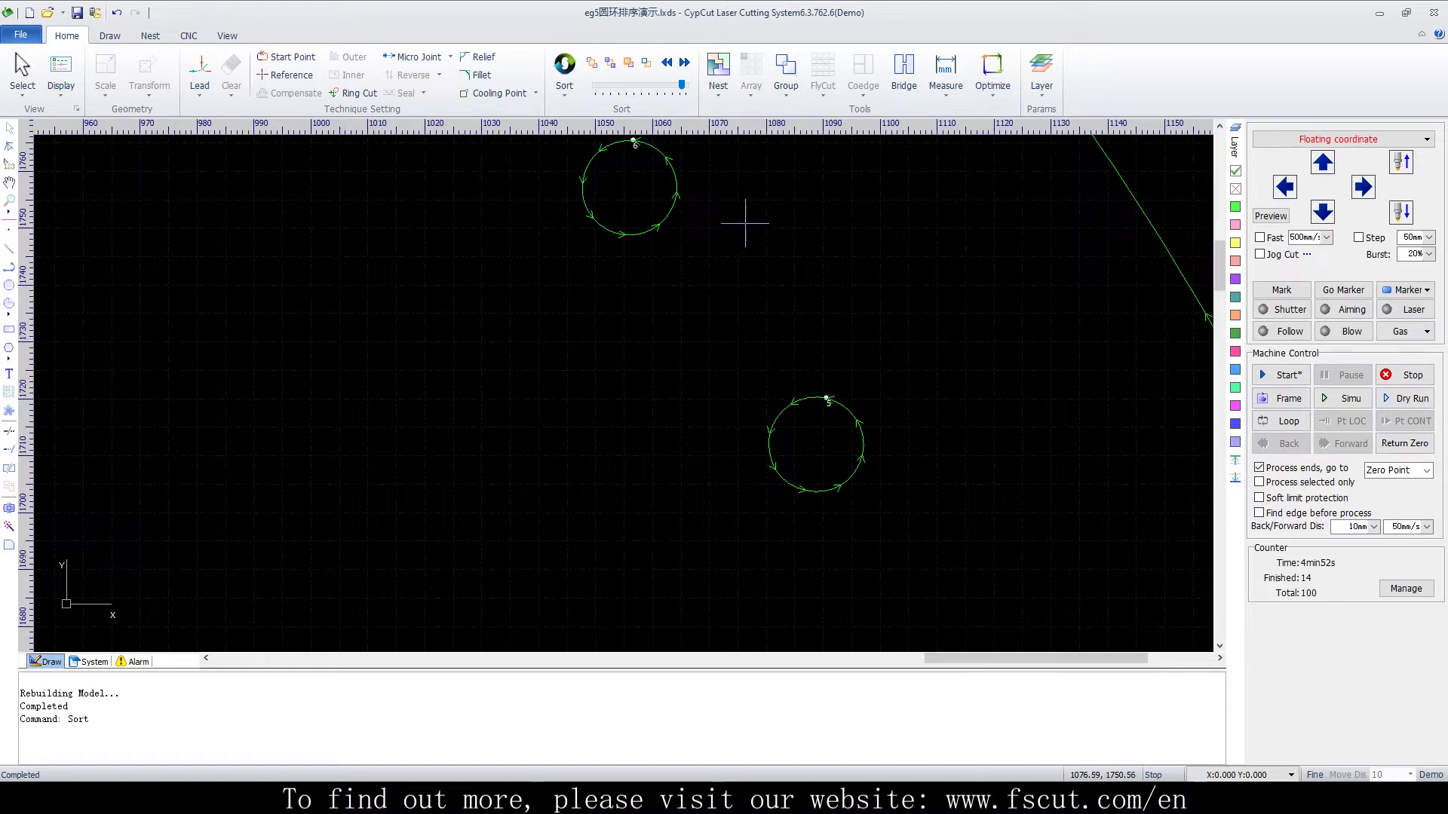
Step: Set the lower of the two small circles in close-up as the first figure in the cutting sequence
left_click_drag(930, 389, 732, 500)
left_click(593, 63)
left_click(822, 381)
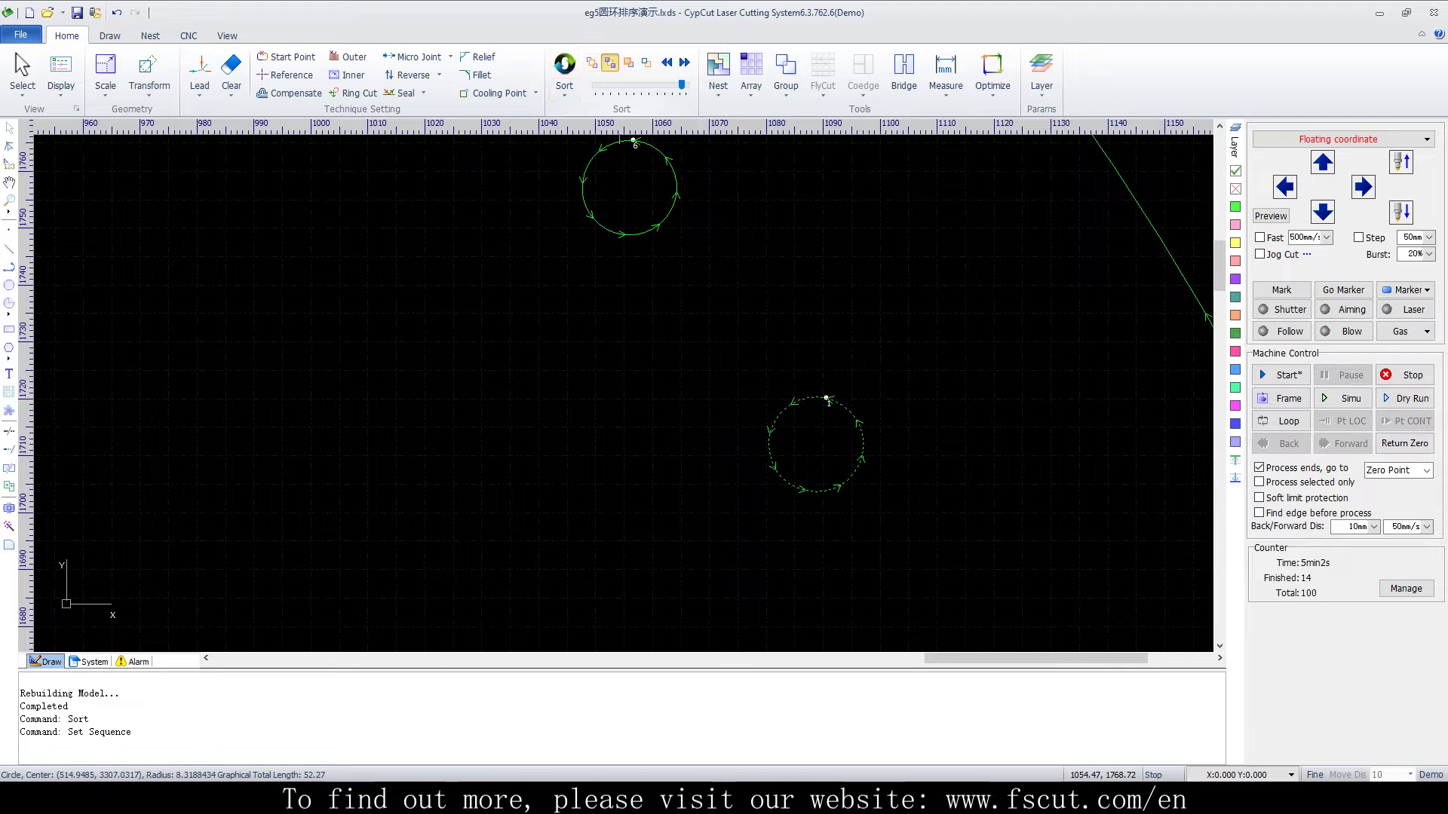
left_click(841, 304)
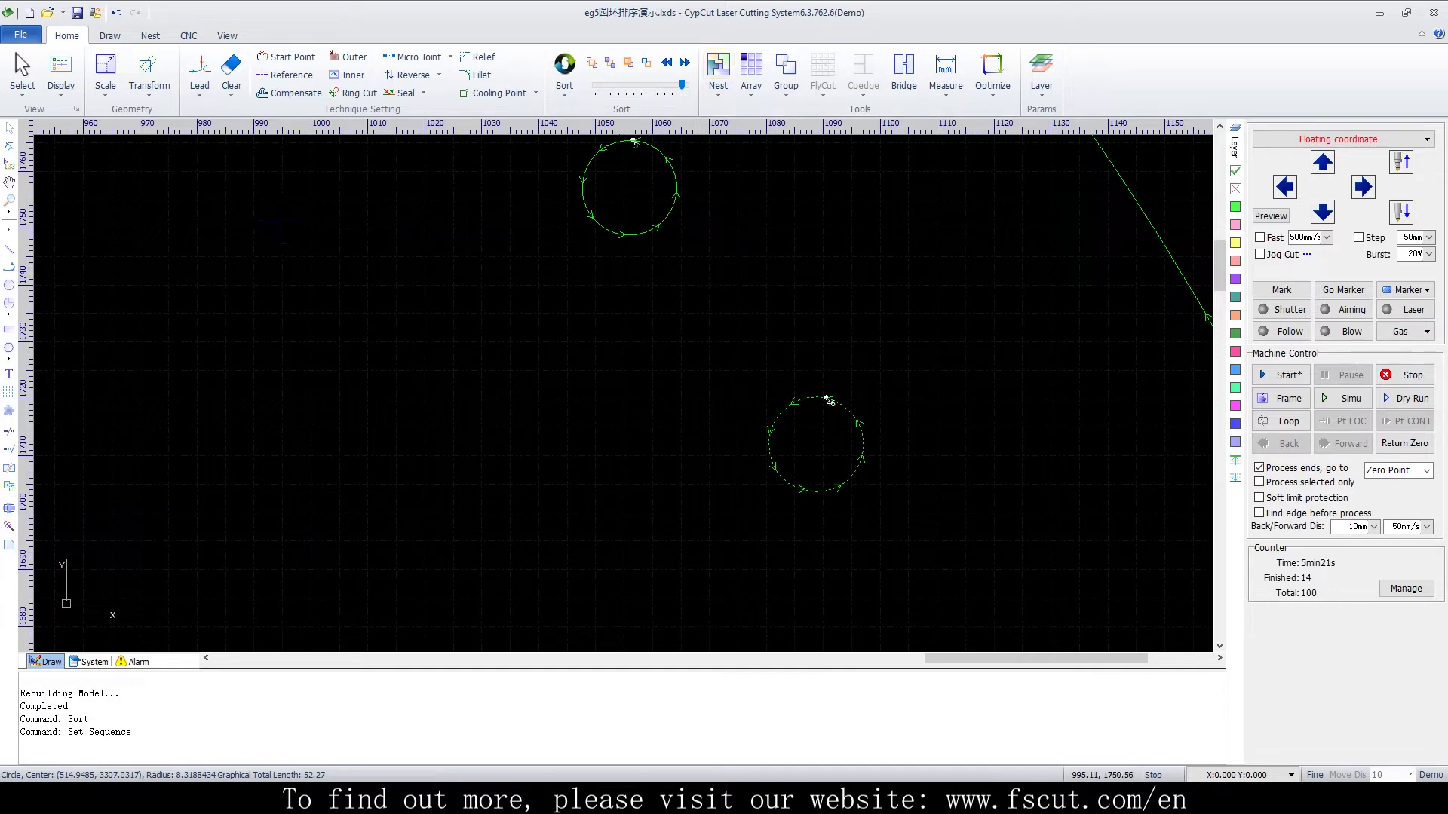
Step: Open the drawing file eg排样, discarding the changes to the ring drawing
left_click(47, 12)
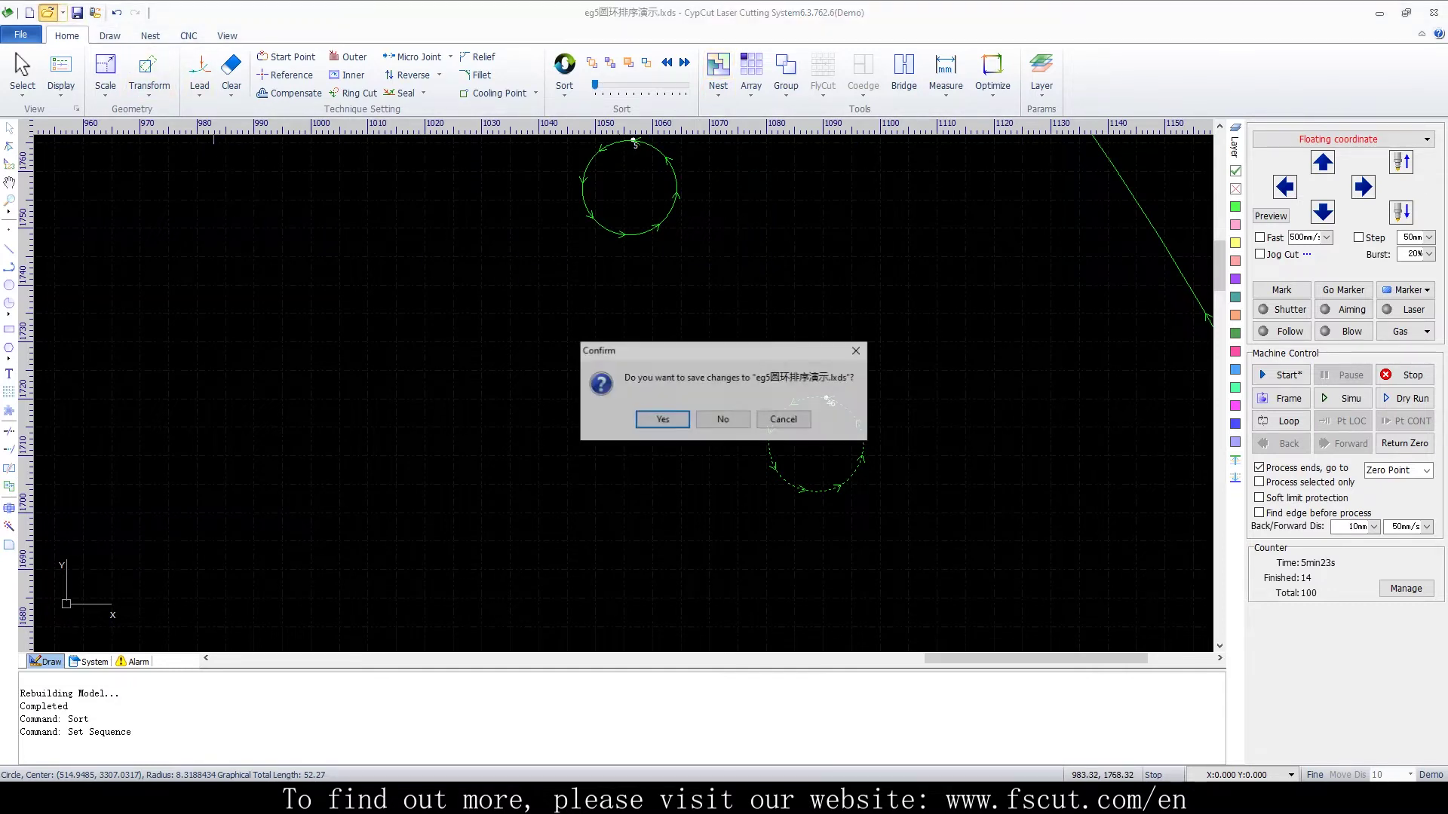
left_click(723, 419)
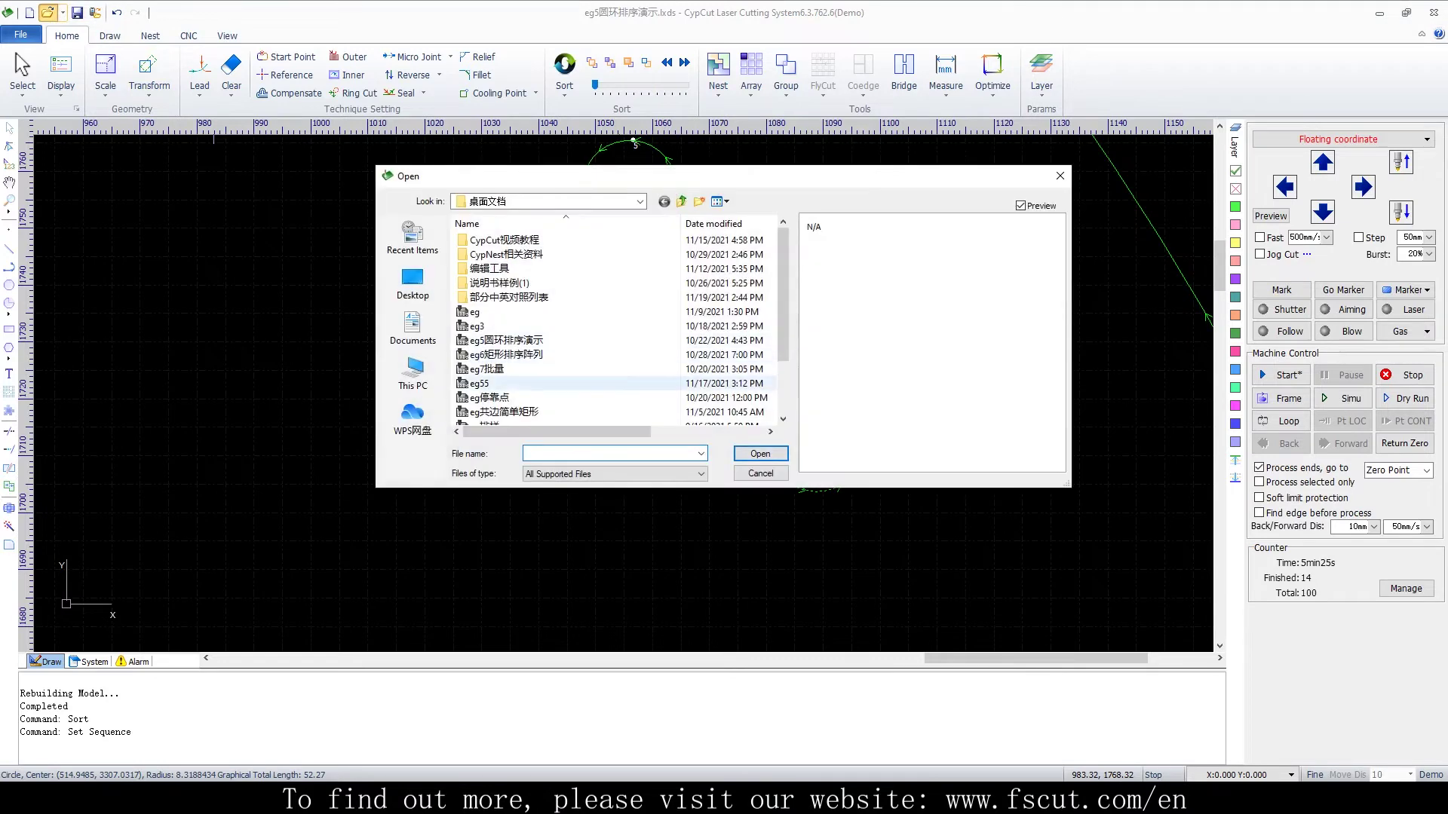
scroll(528, 383, "down", 1)
left_click(482, 383)
left_click(760, 453)
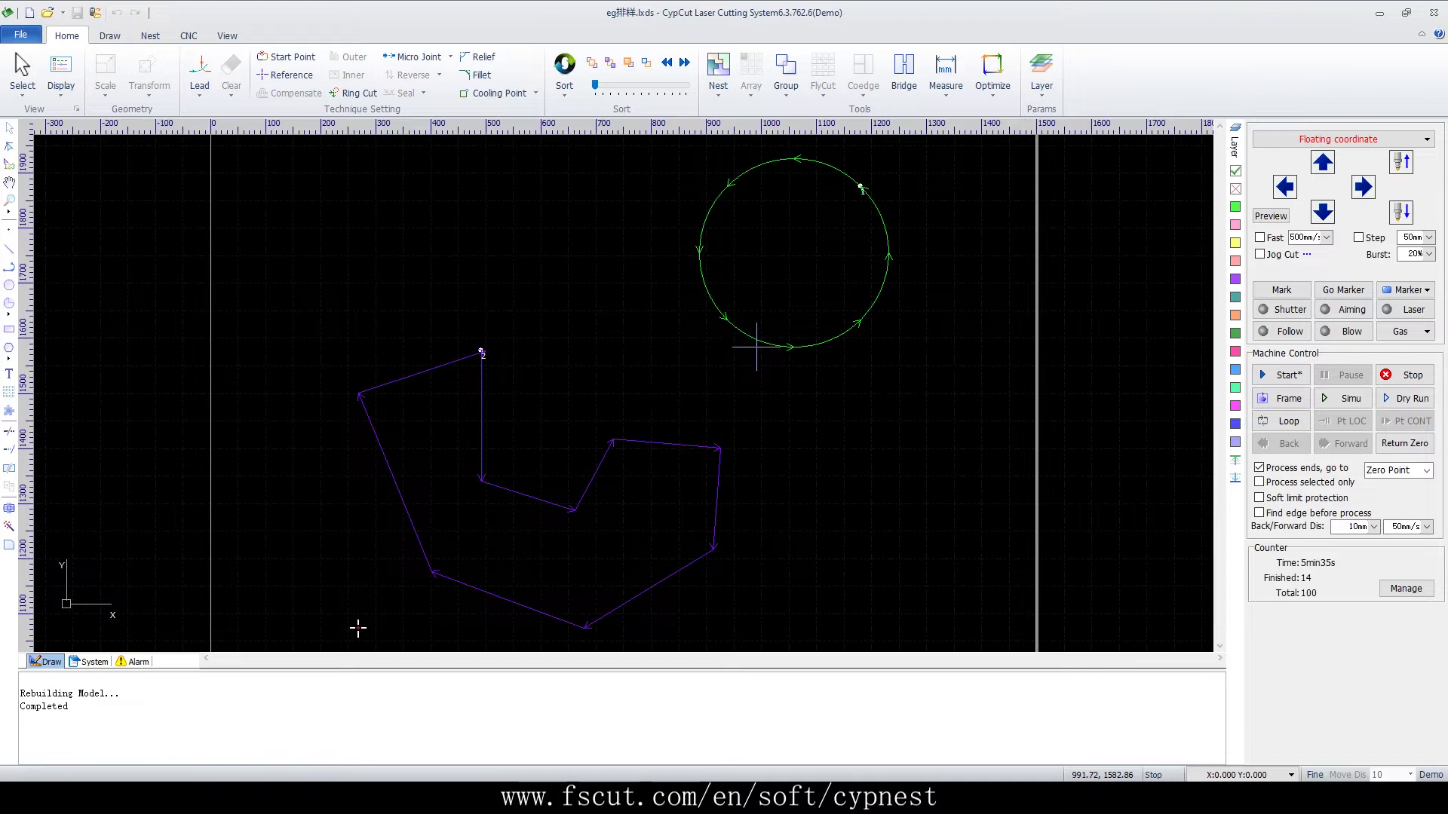
Step: Add both the circle and the polygon to the part list with a part count of 50
left_click_drag(912, 197, 533, 652)
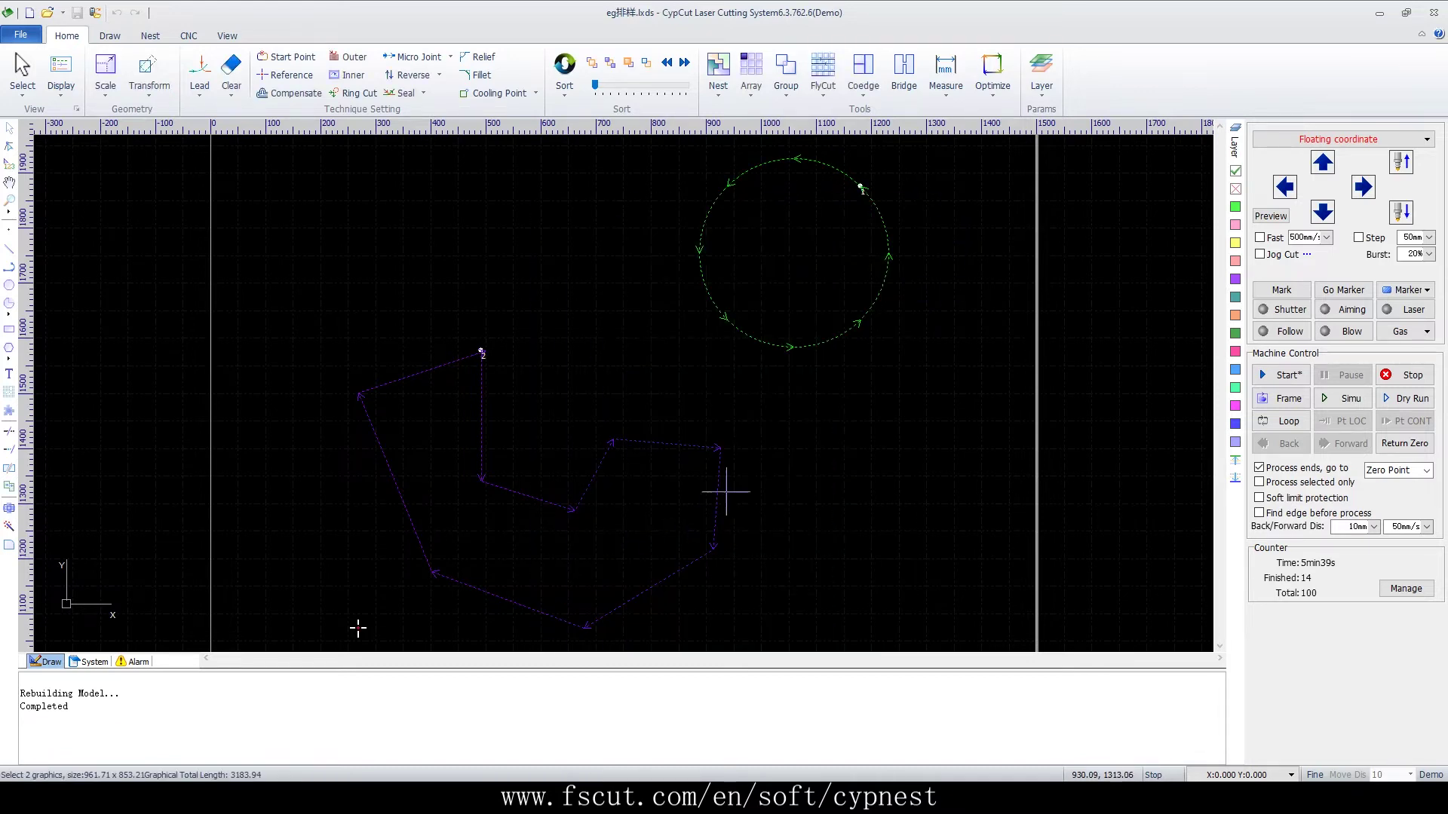
right_click(811, 300)
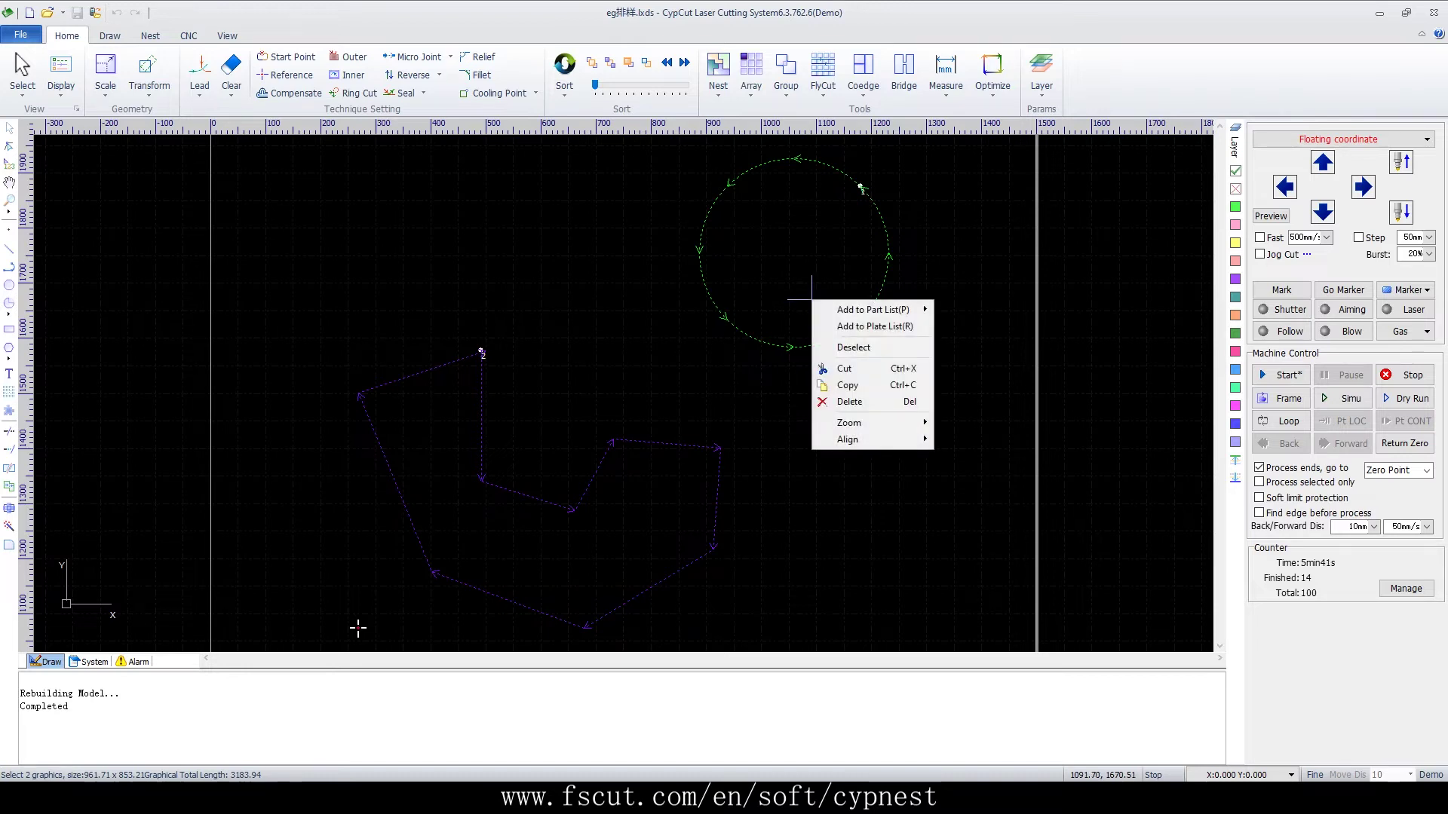
mouse_move(867, 310)
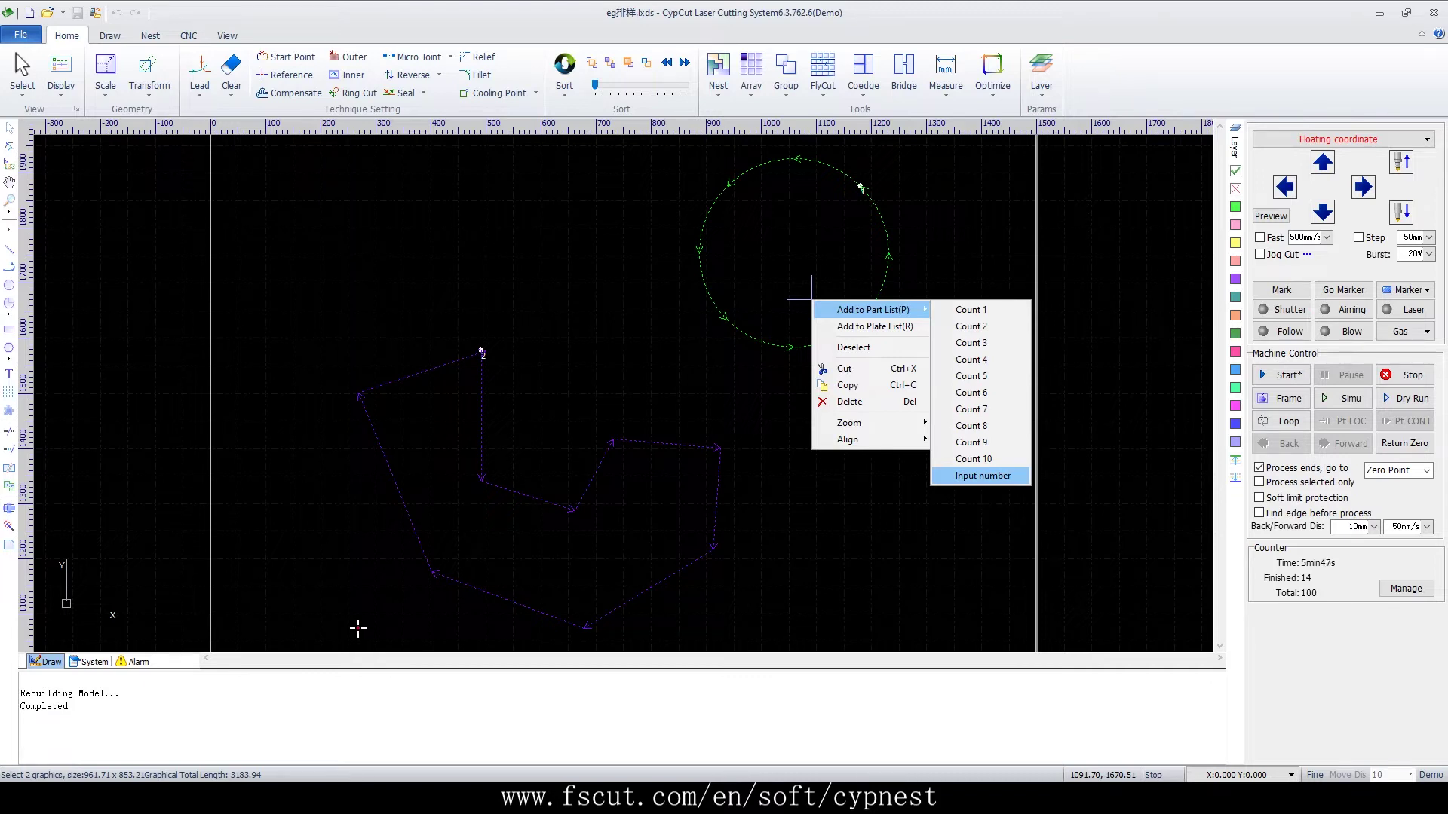
key("Return")
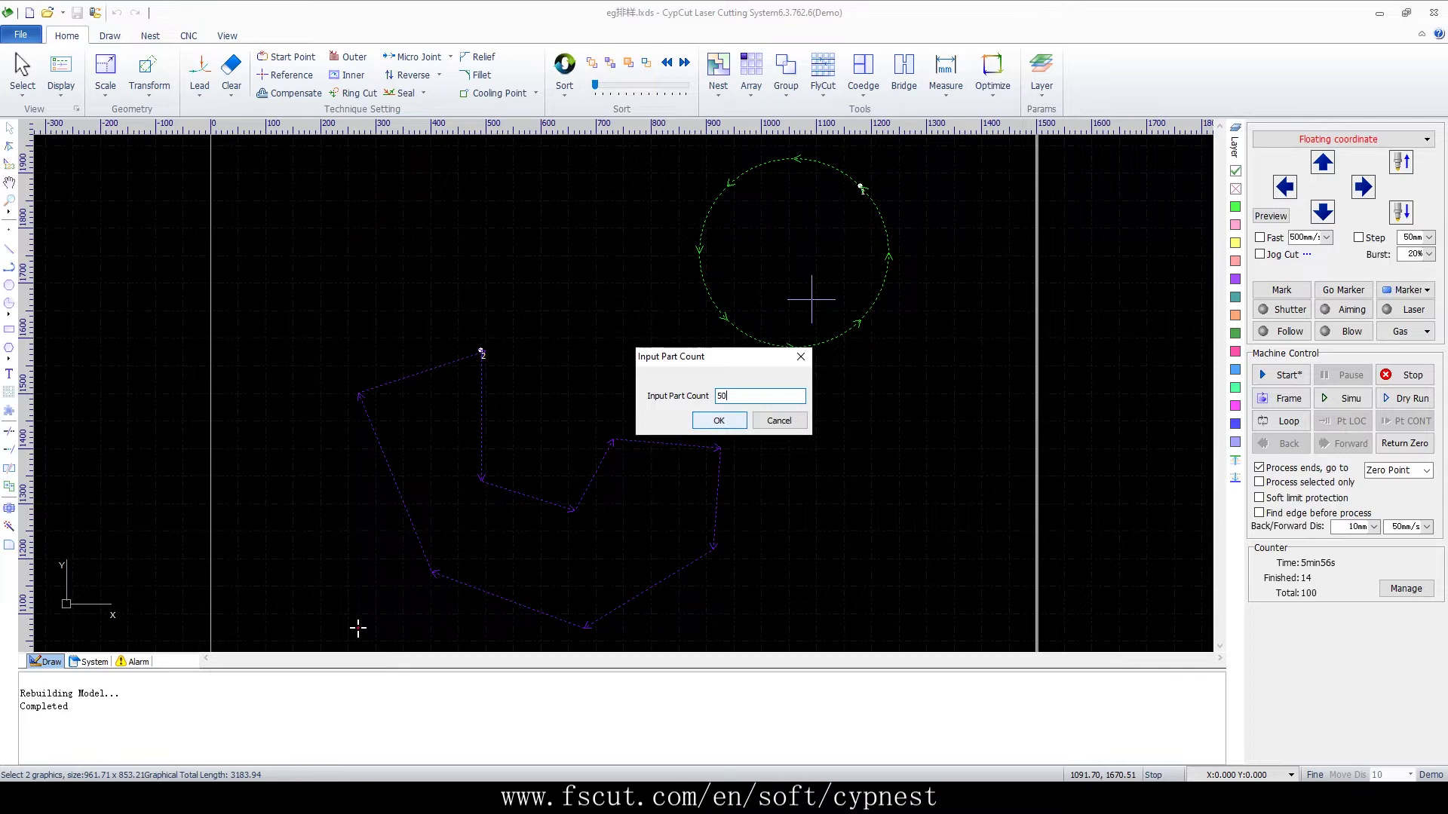
left_click(719, 420)
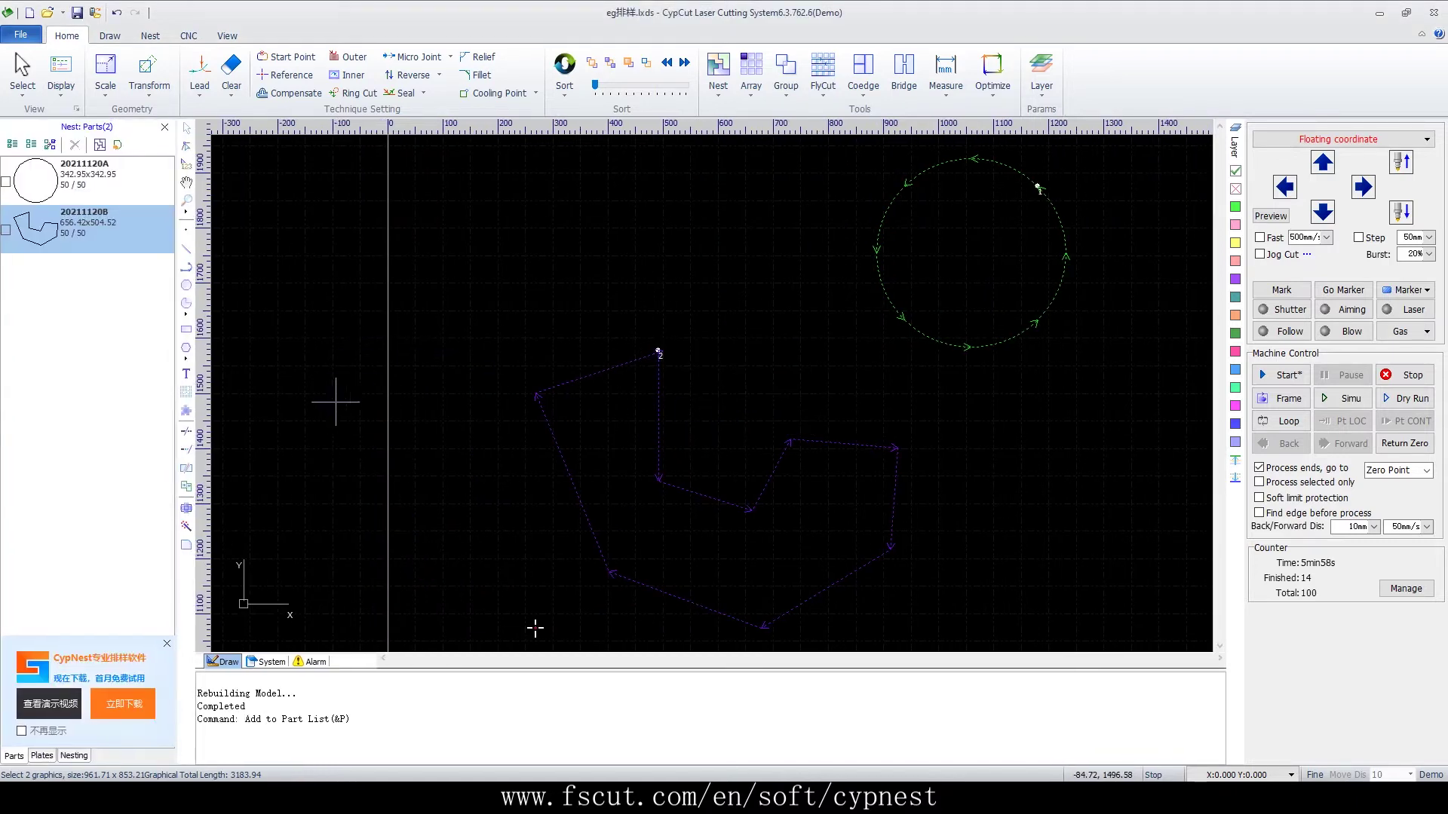
Step: Mark both parts in the part list and auto-nest all library parts on standard 2400 x 1200 mm plates with the Array strategy
left_click(166, 643)
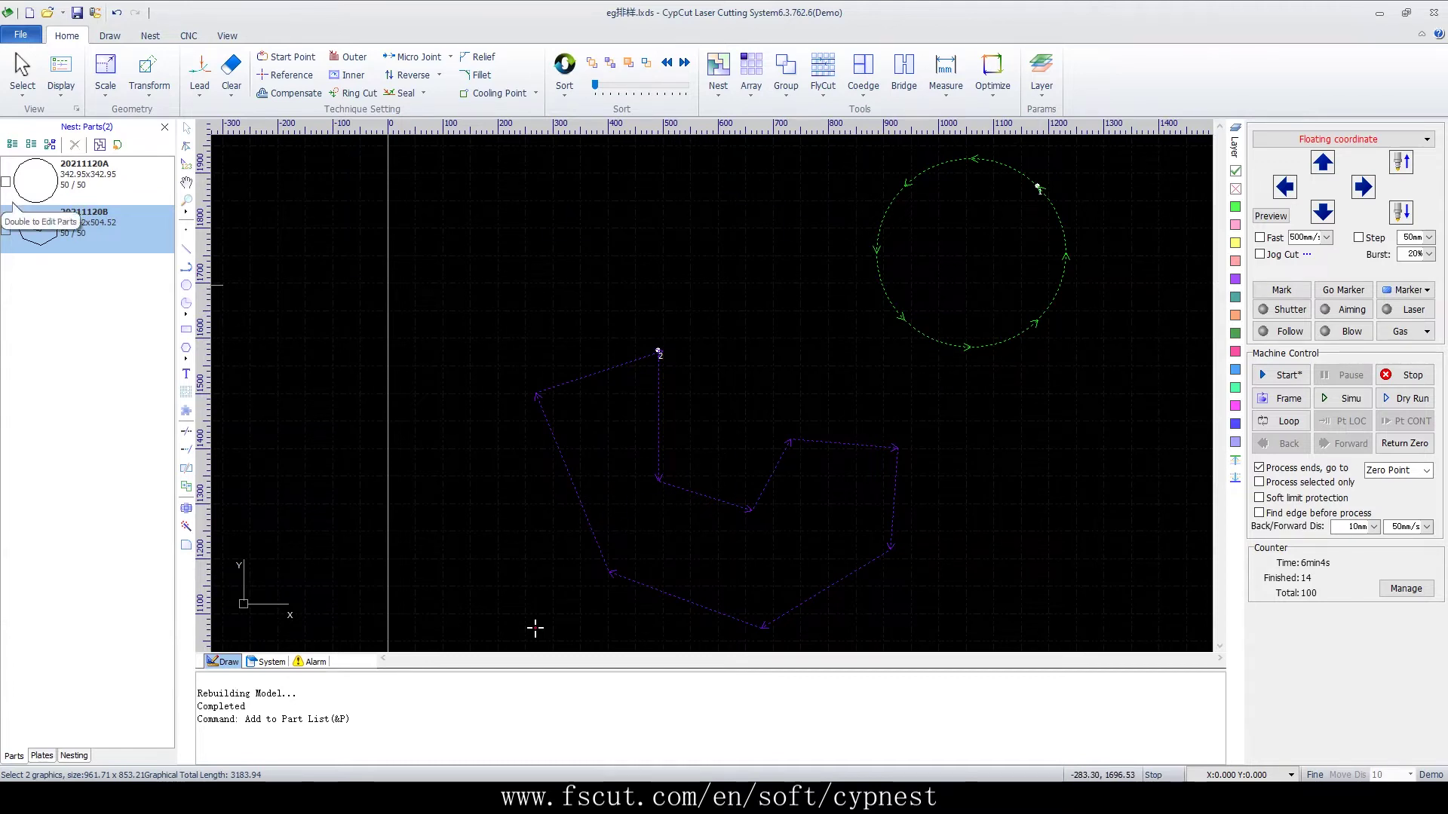
double_click(36, 179)
double_click(35, 227)
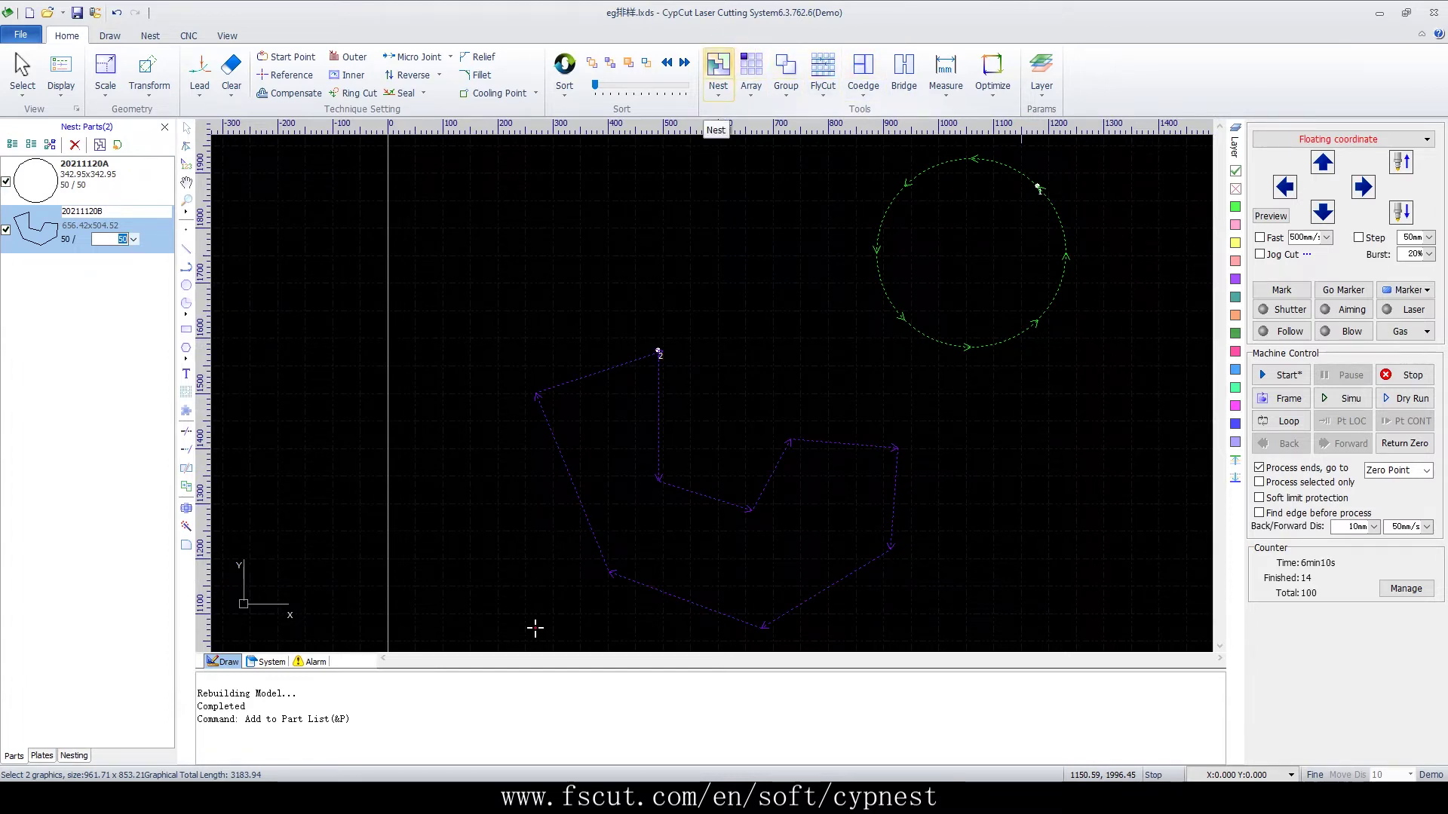
left_click(718, 74)
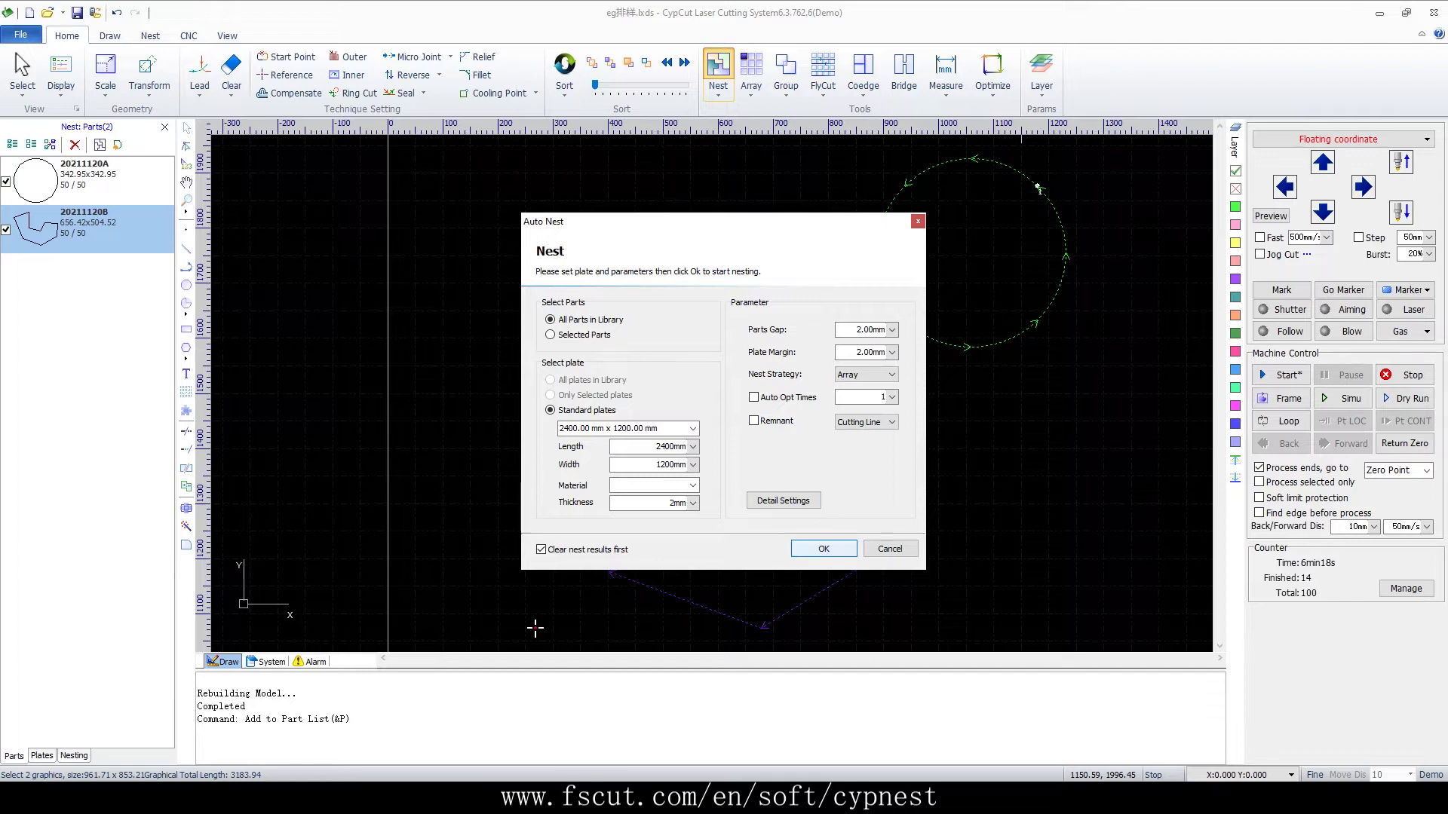
key("Return")
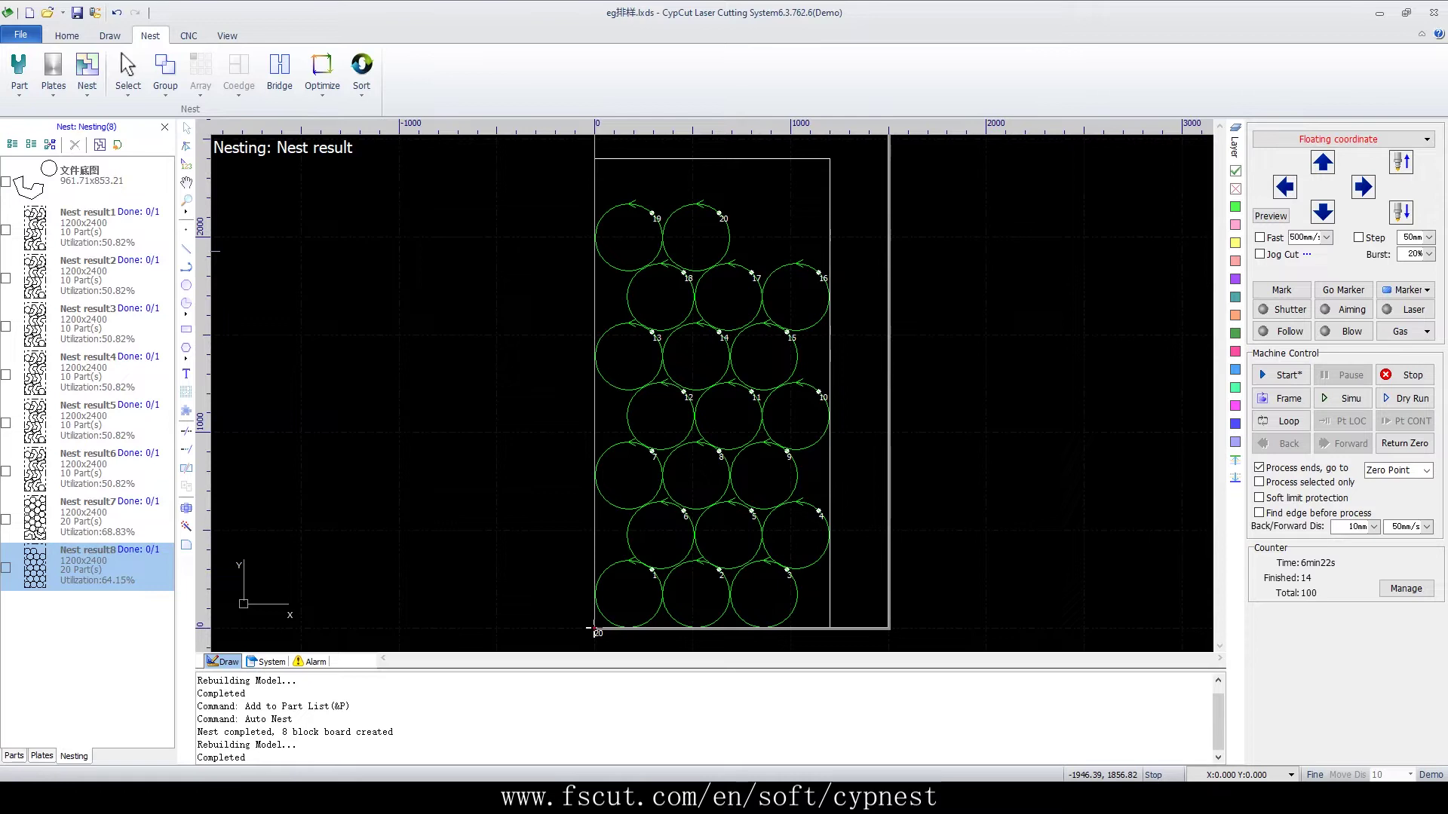
Step: Display the layout of the first nest result in the nesting list
left_click(94, 230)
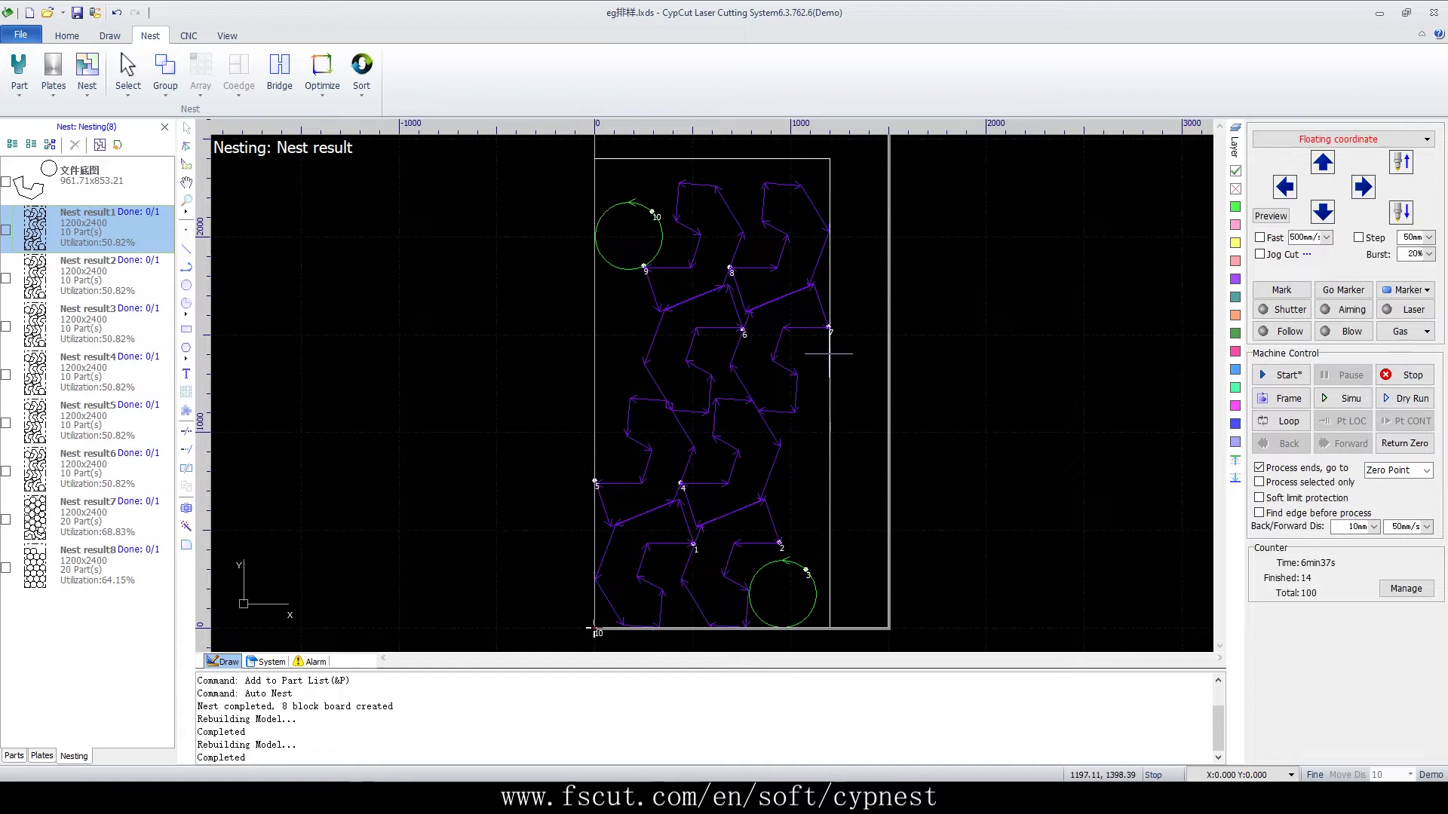
mouse_move(829, 354)
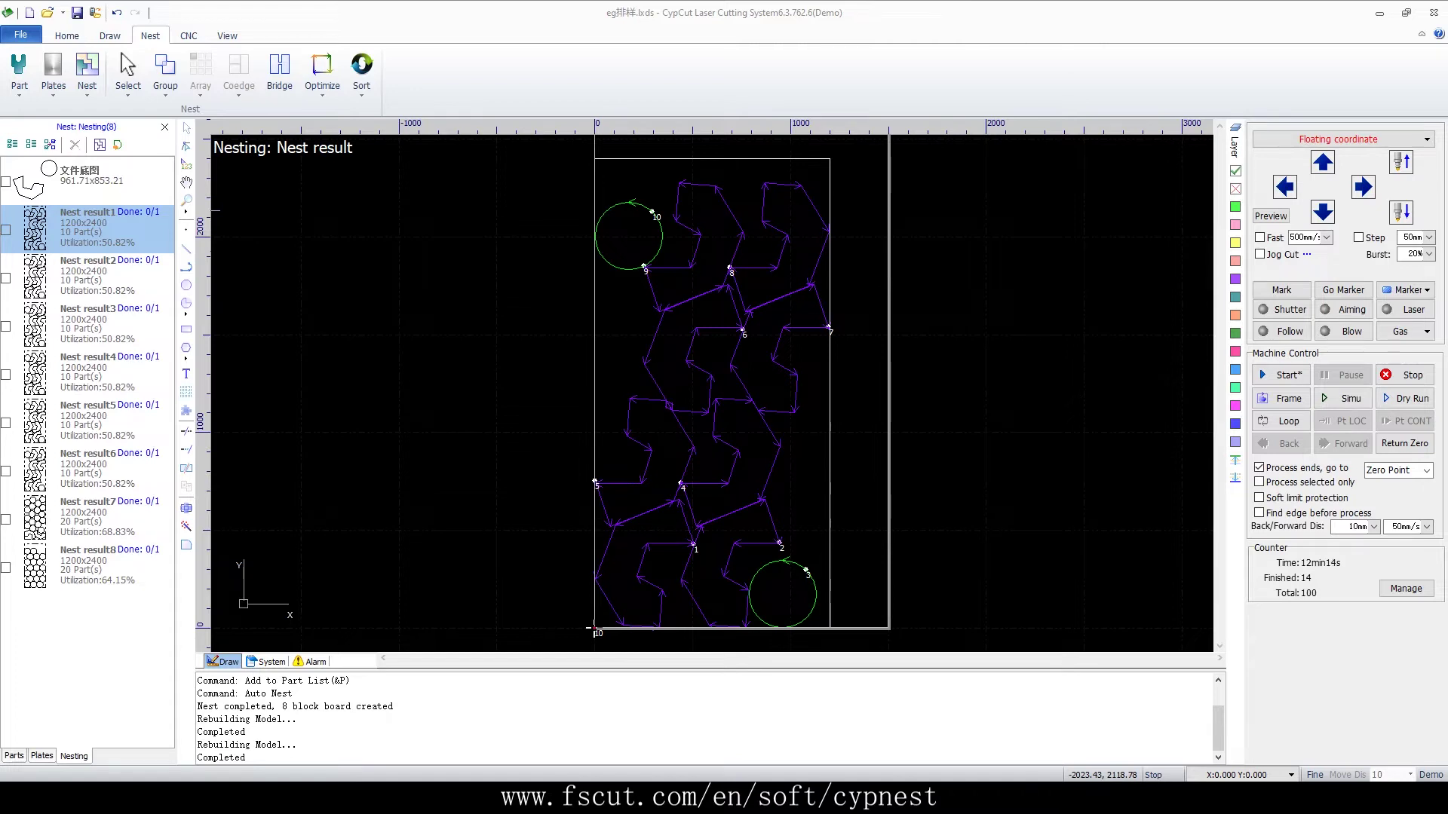
Step: Start a new drawing without saving the changes to eg排样 and close the nesting list
left_click(29, 13)
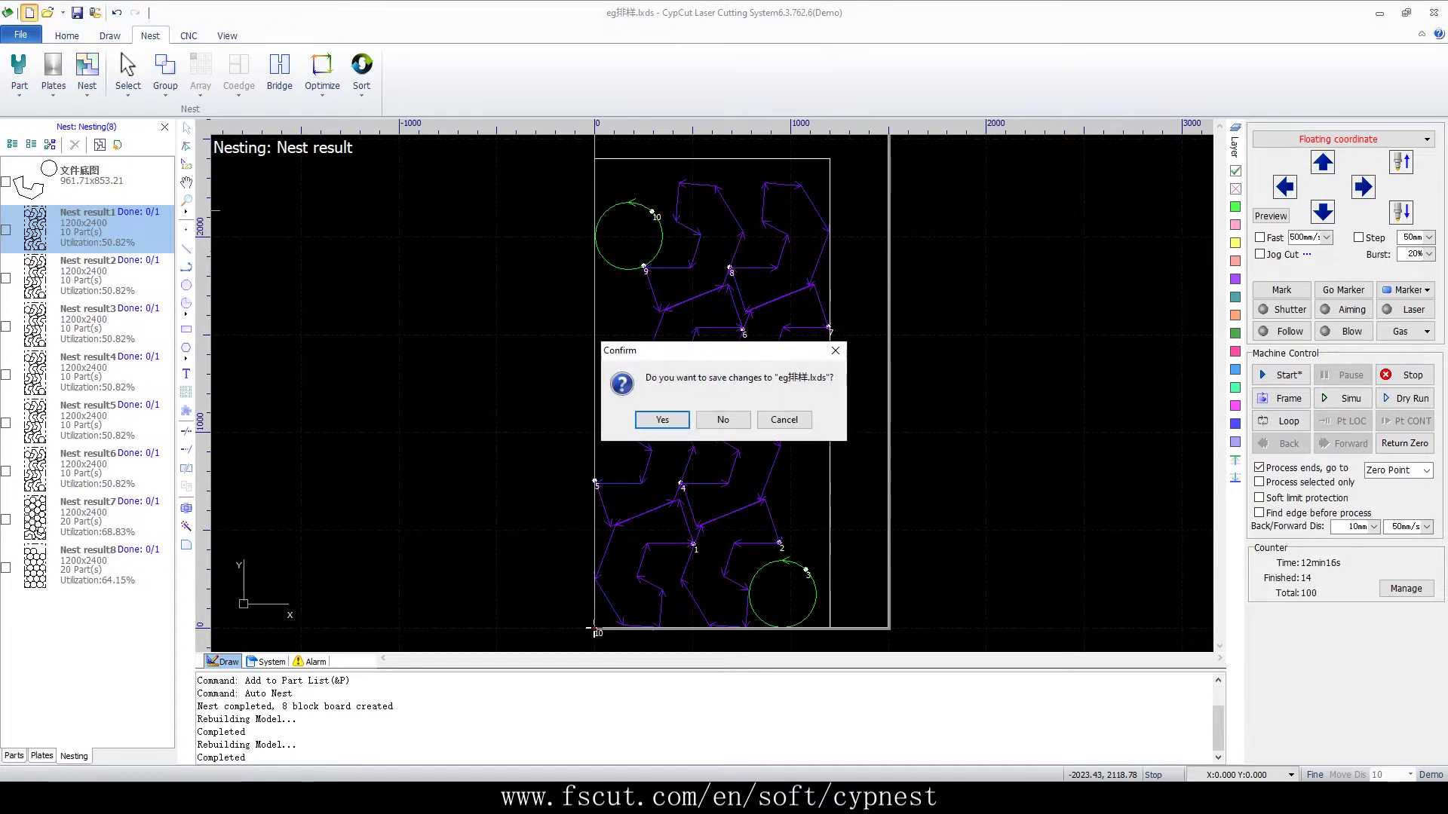
left_click(723, 420)
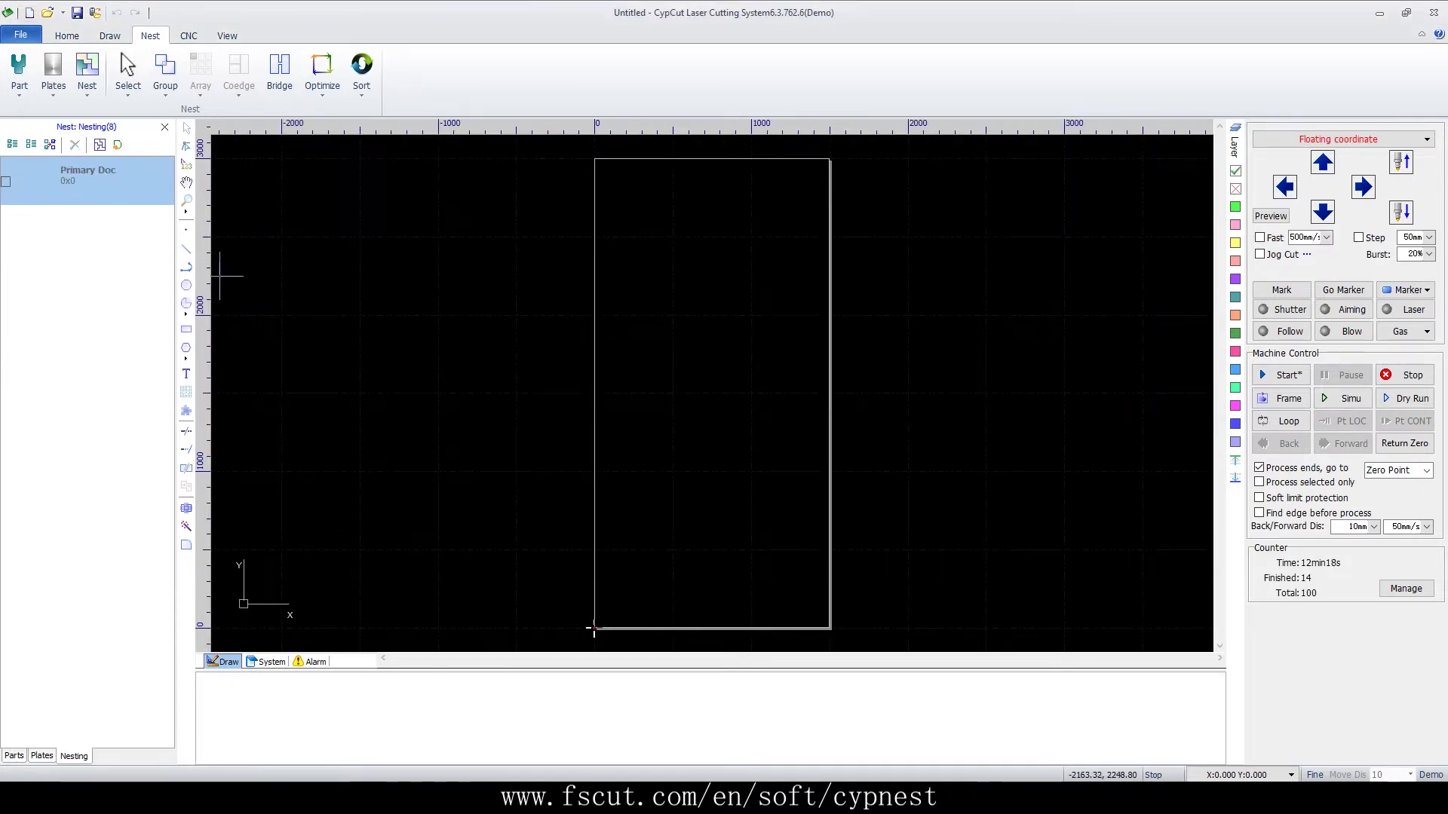
left_click(165, 126)
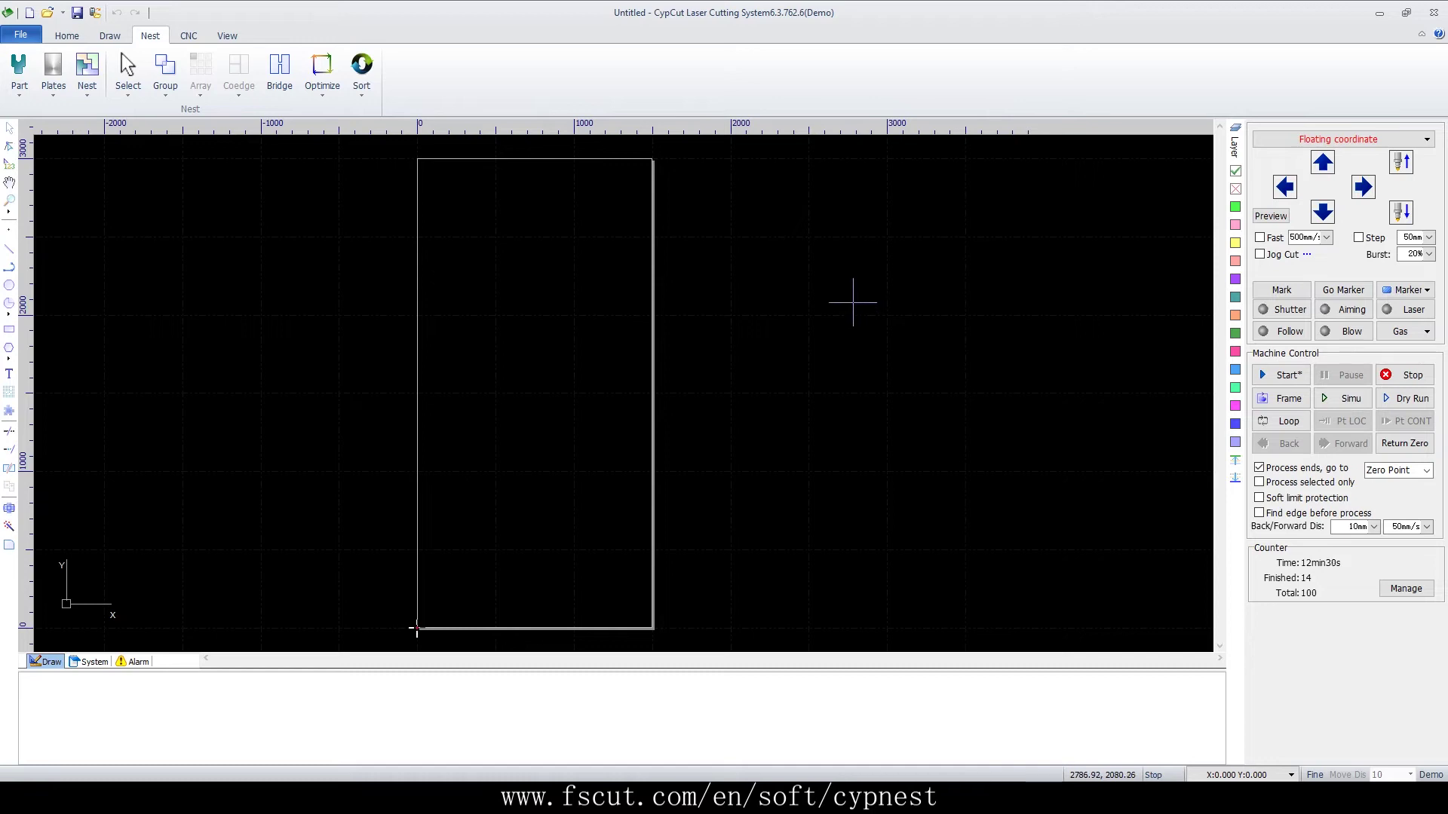
Step: Draw a rectangle about 57 mm wide and 47 mm high inside the empty plate area
scroll(568, 343, "up", 3)
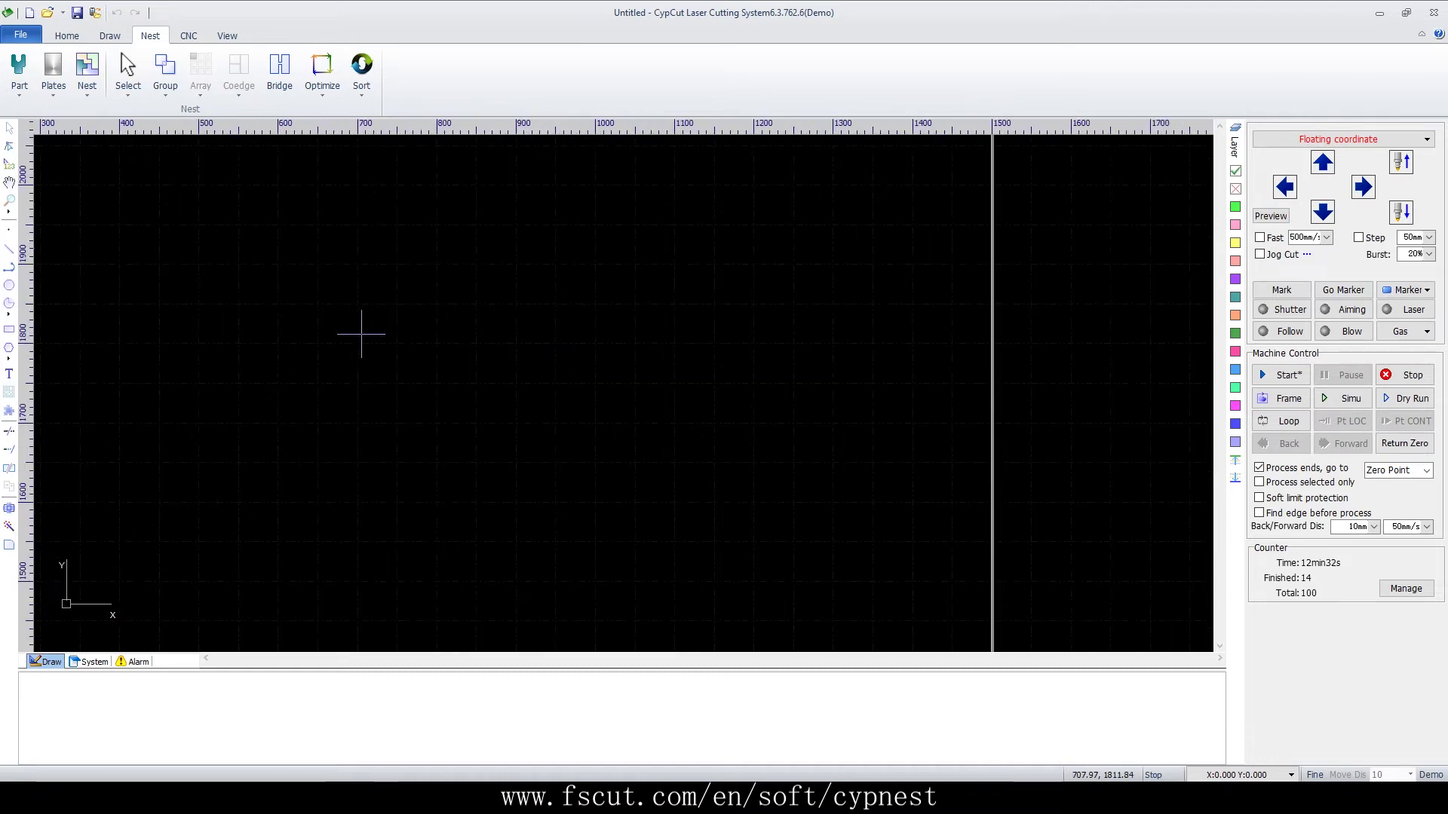
left_click(9, 328)
left_click(162, 499)
left_click(208, 462)
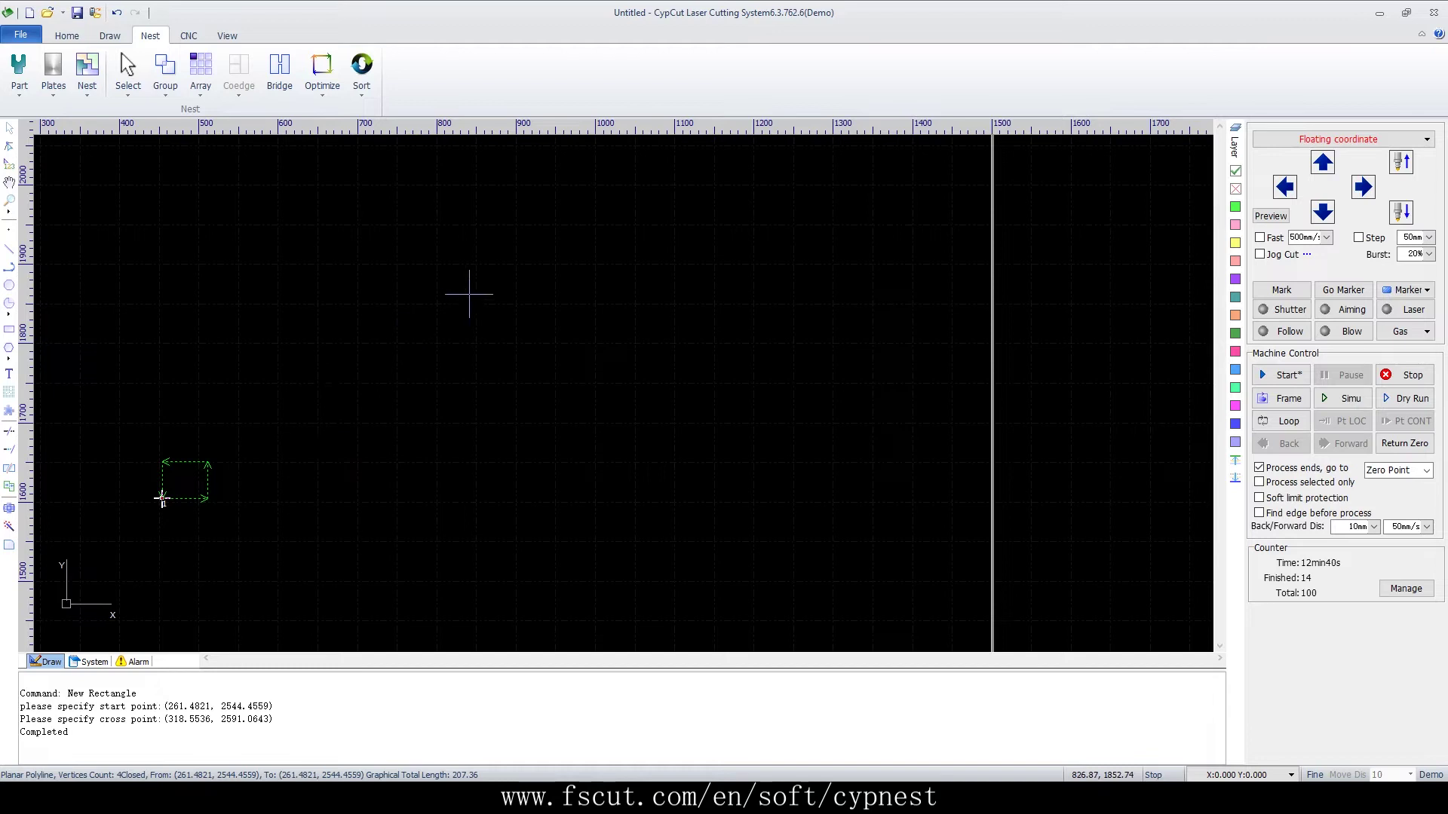
Step: Array the rectangle in 5 rows and 5 columns with 0 mm row and column intervals, going up and right
left_click(66, 35)
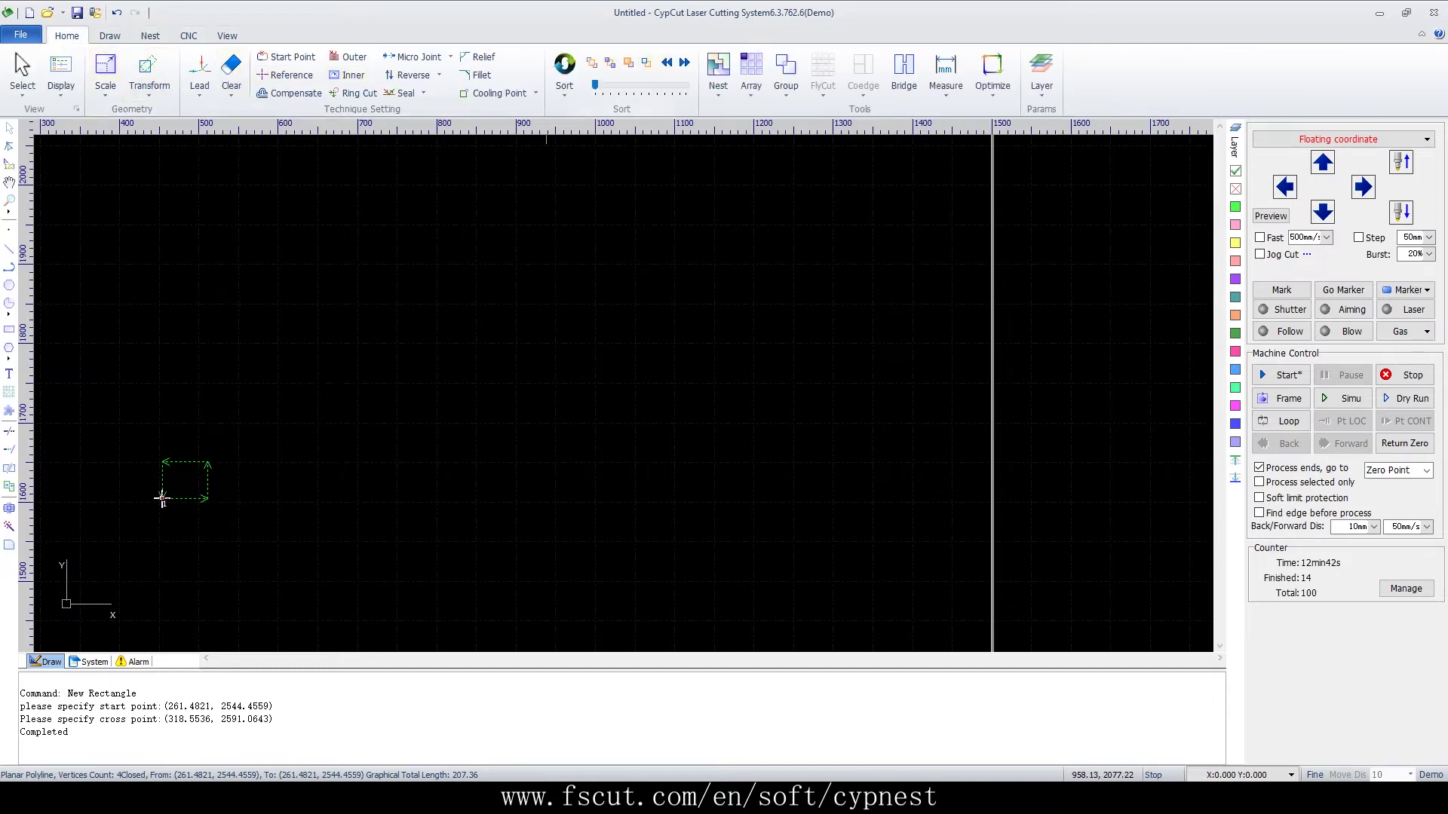
left_click(751, 71)
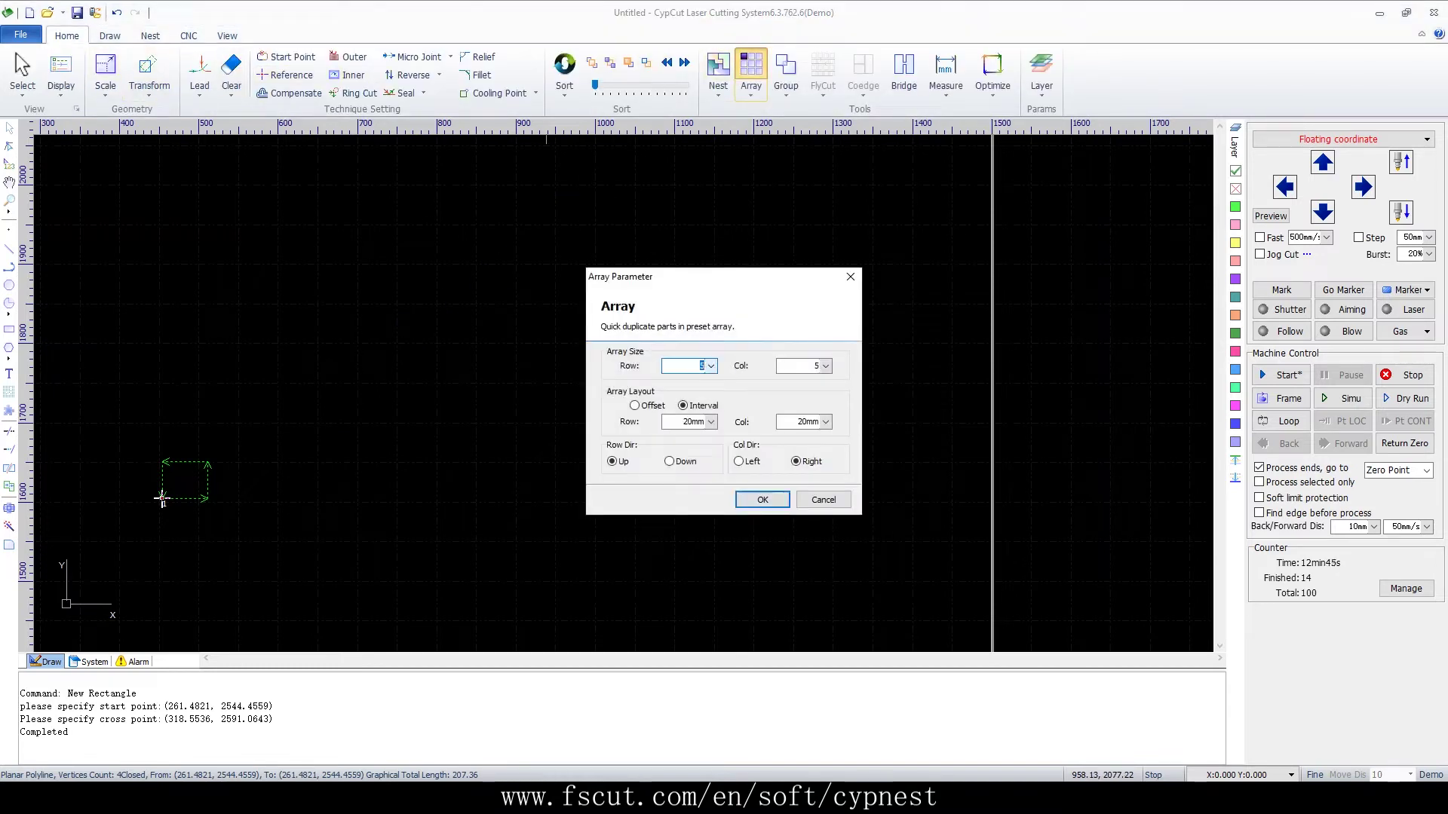
left_click(710, 422)
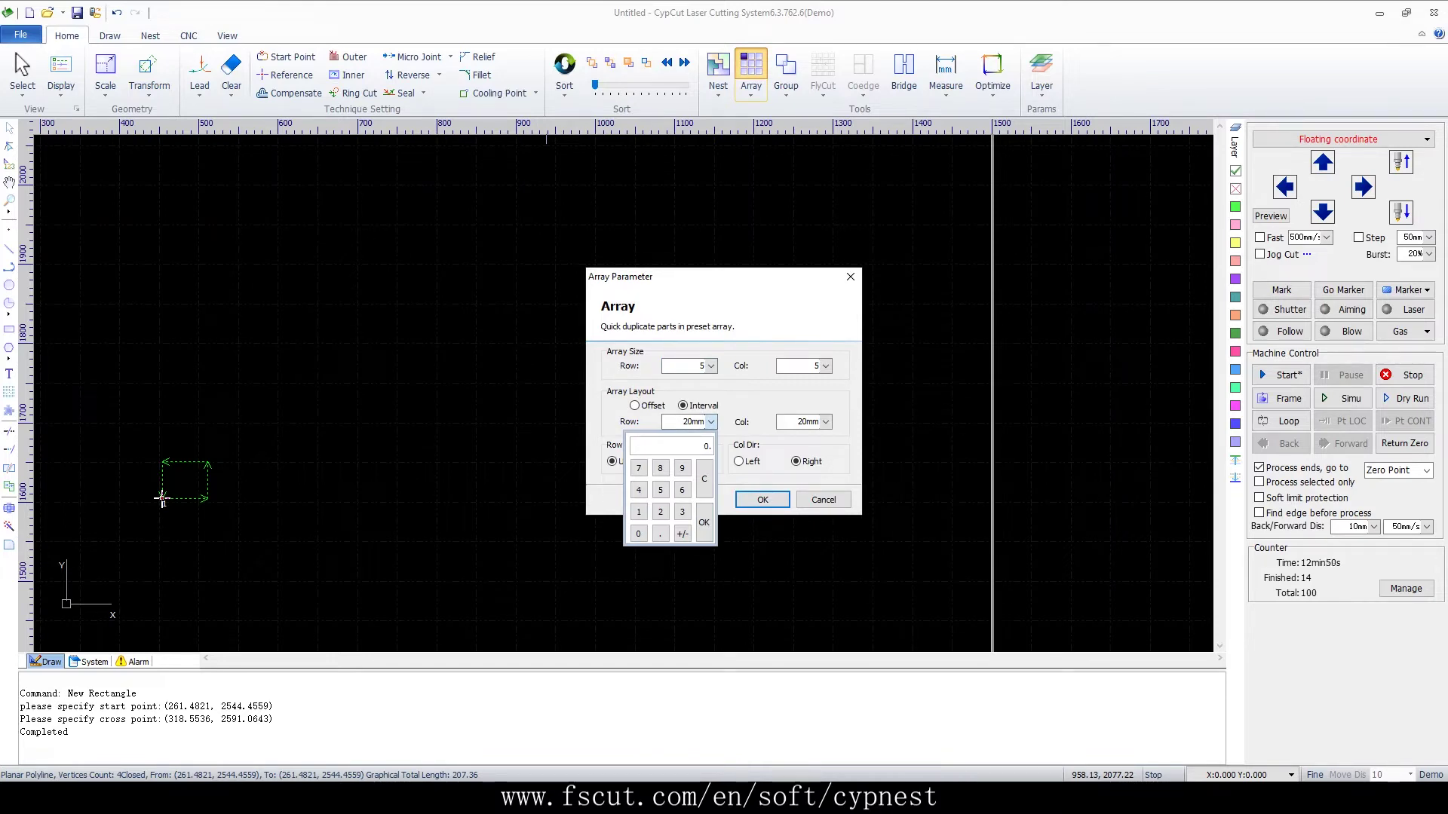
left_click(704, 522)
left_click(826, 422)
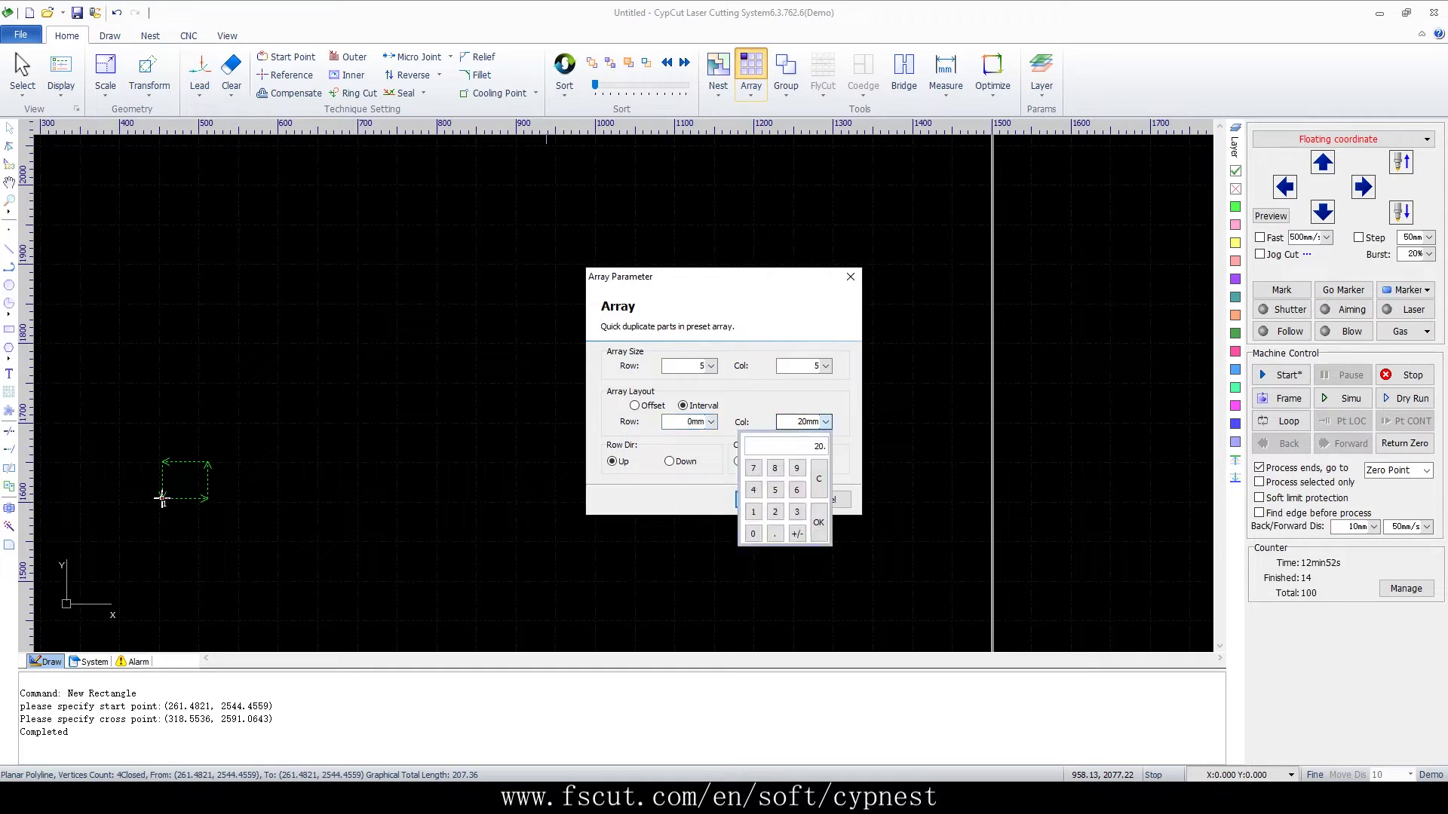
left_click(818, 522)
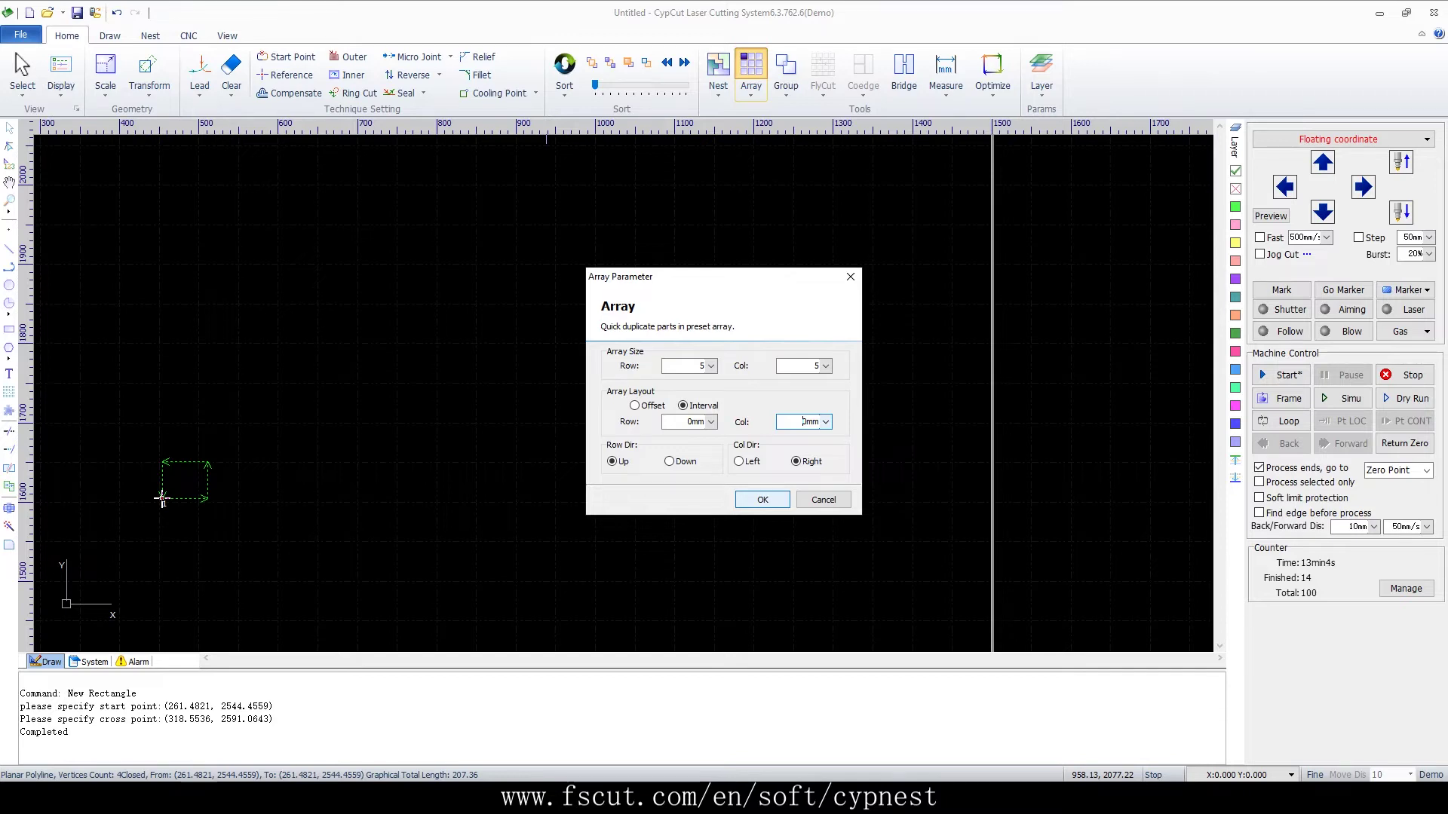
left_click(766, 500)
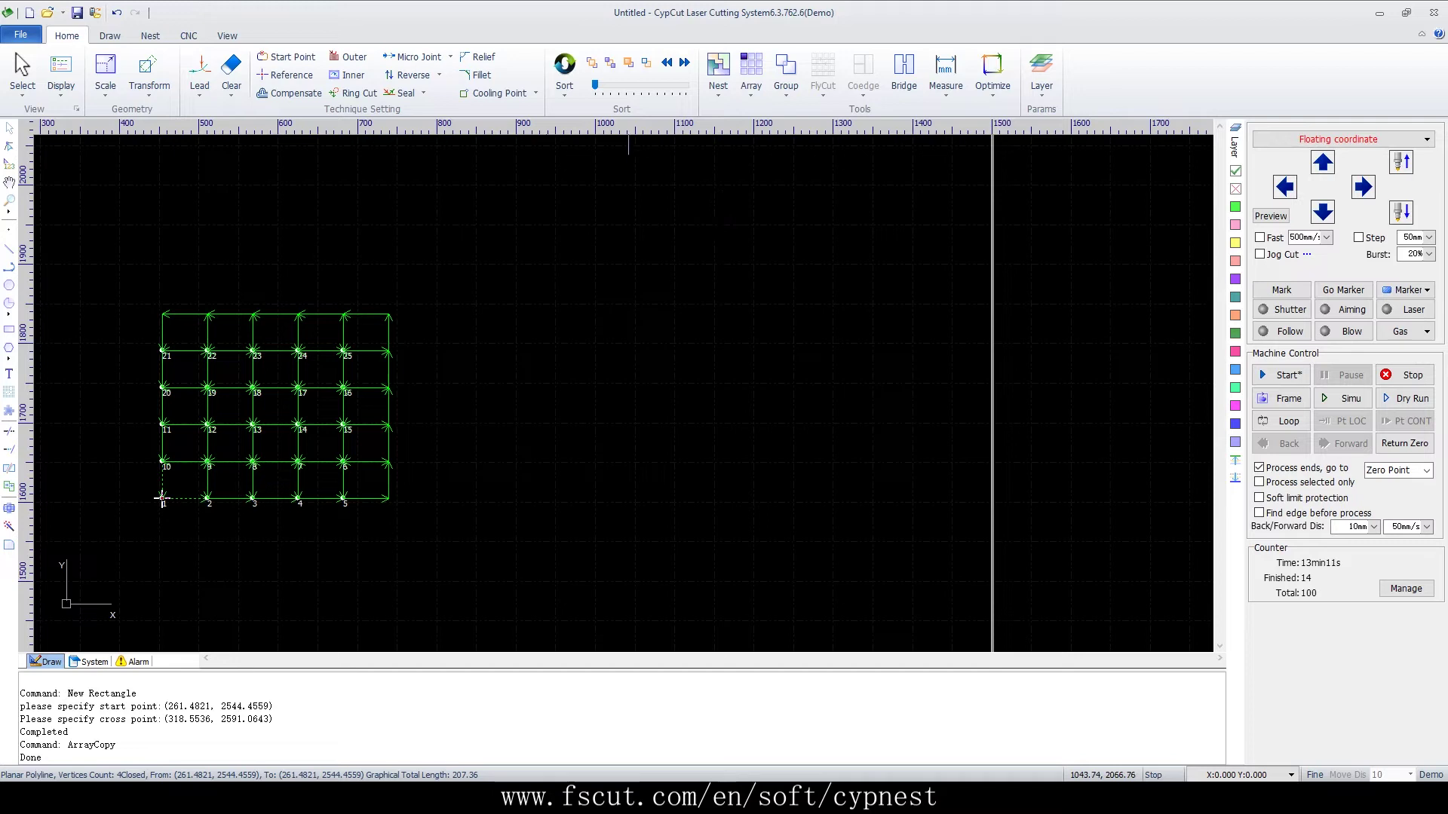
Step: Draw a small rectangle about 19 mm wide and 17 mm high to the right of the 5 x 5 array
left_click(751, 79)
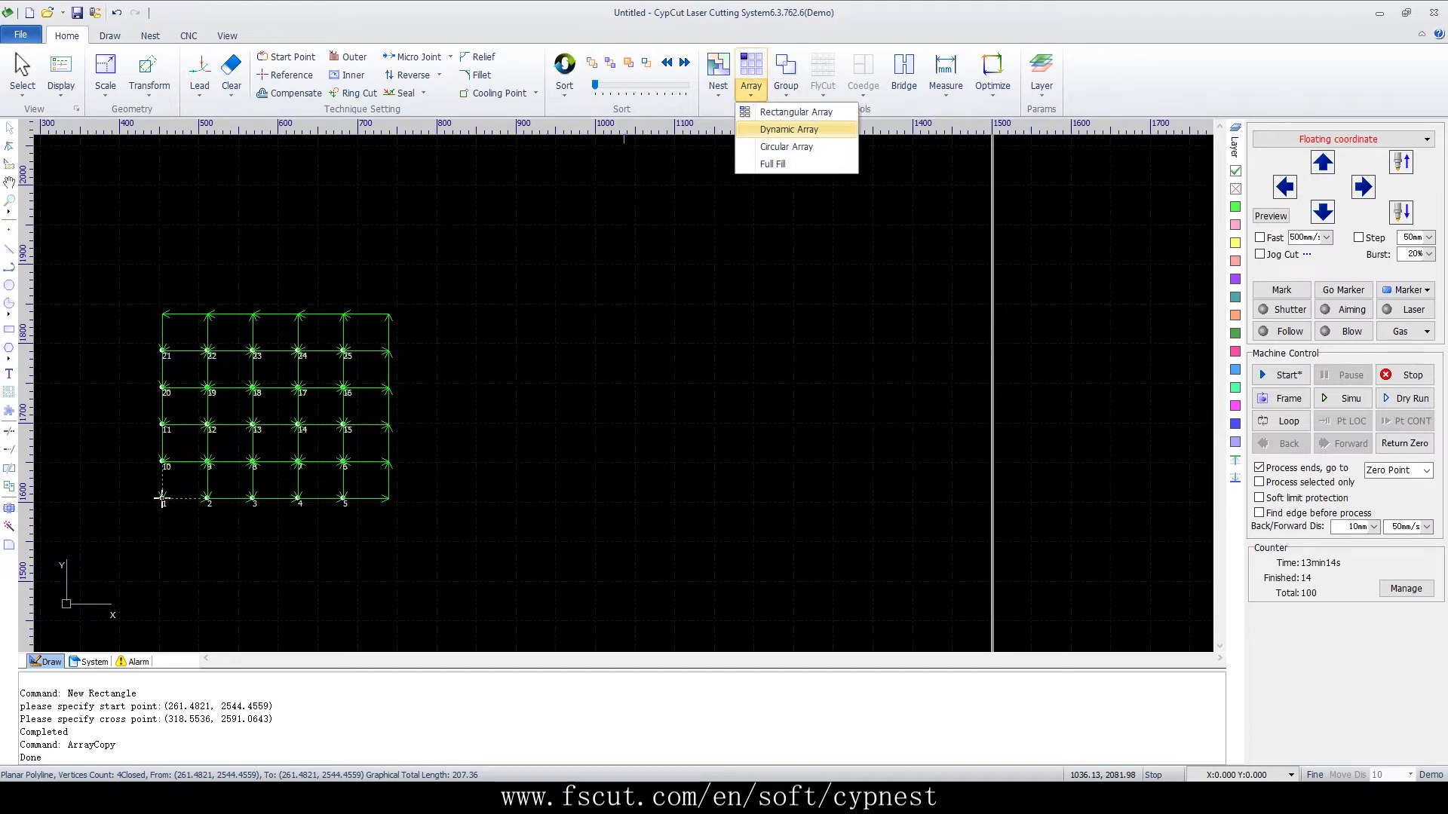
left_click(715, 301)
scroll(522, 334, "up", 3)
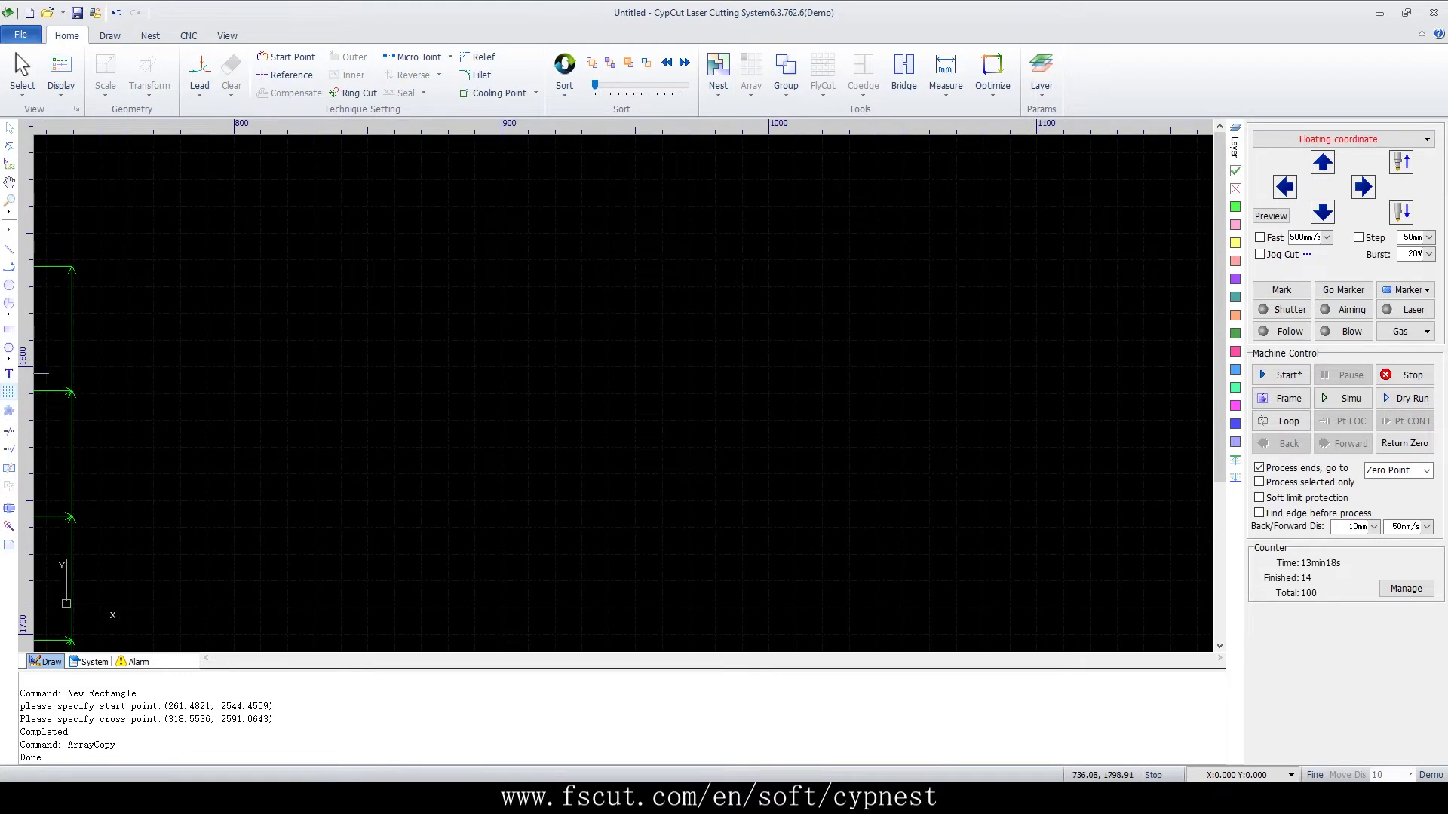
left_click(9, 328)
left_click(304, 549)
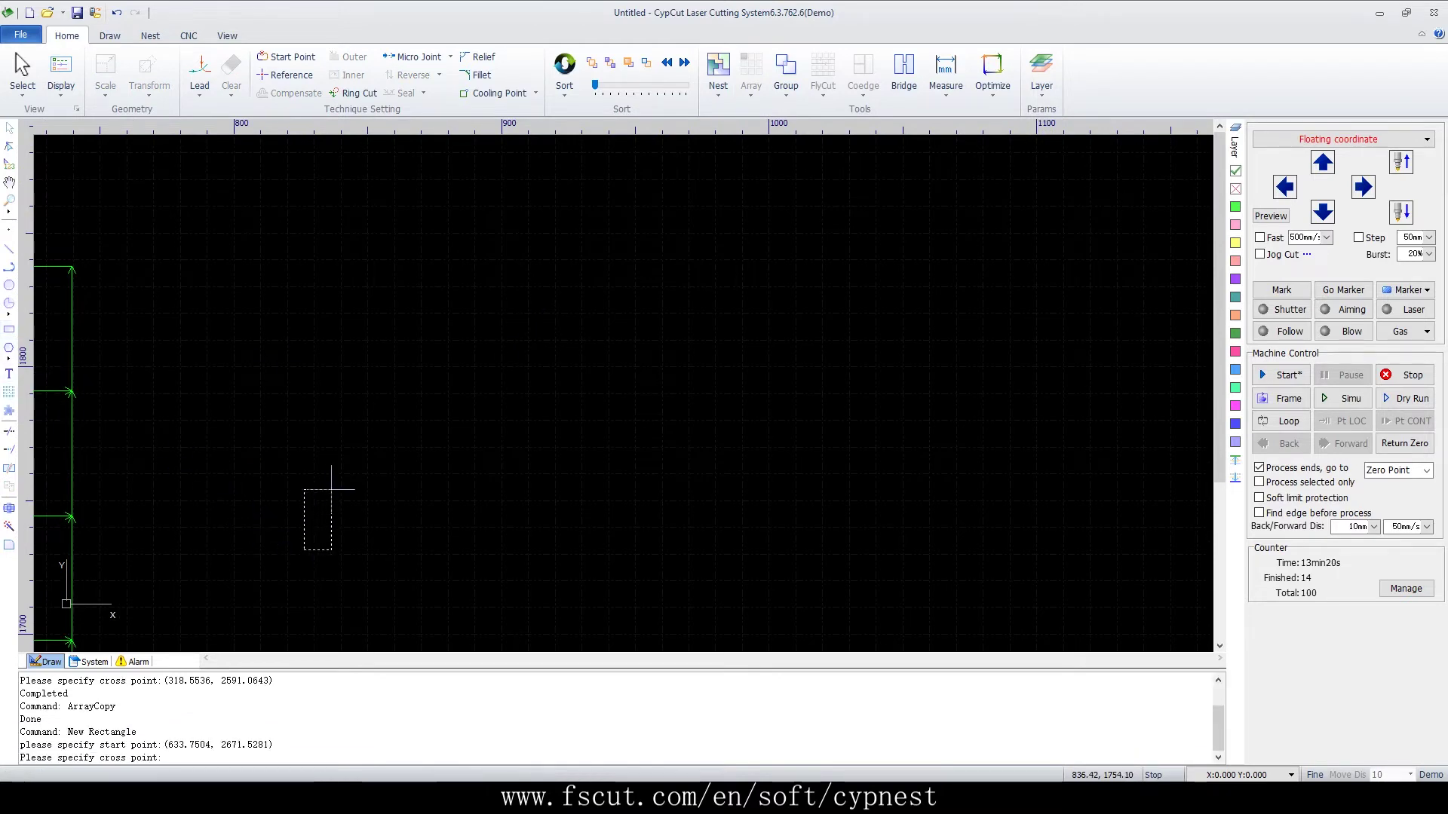
left_click(354, 503)
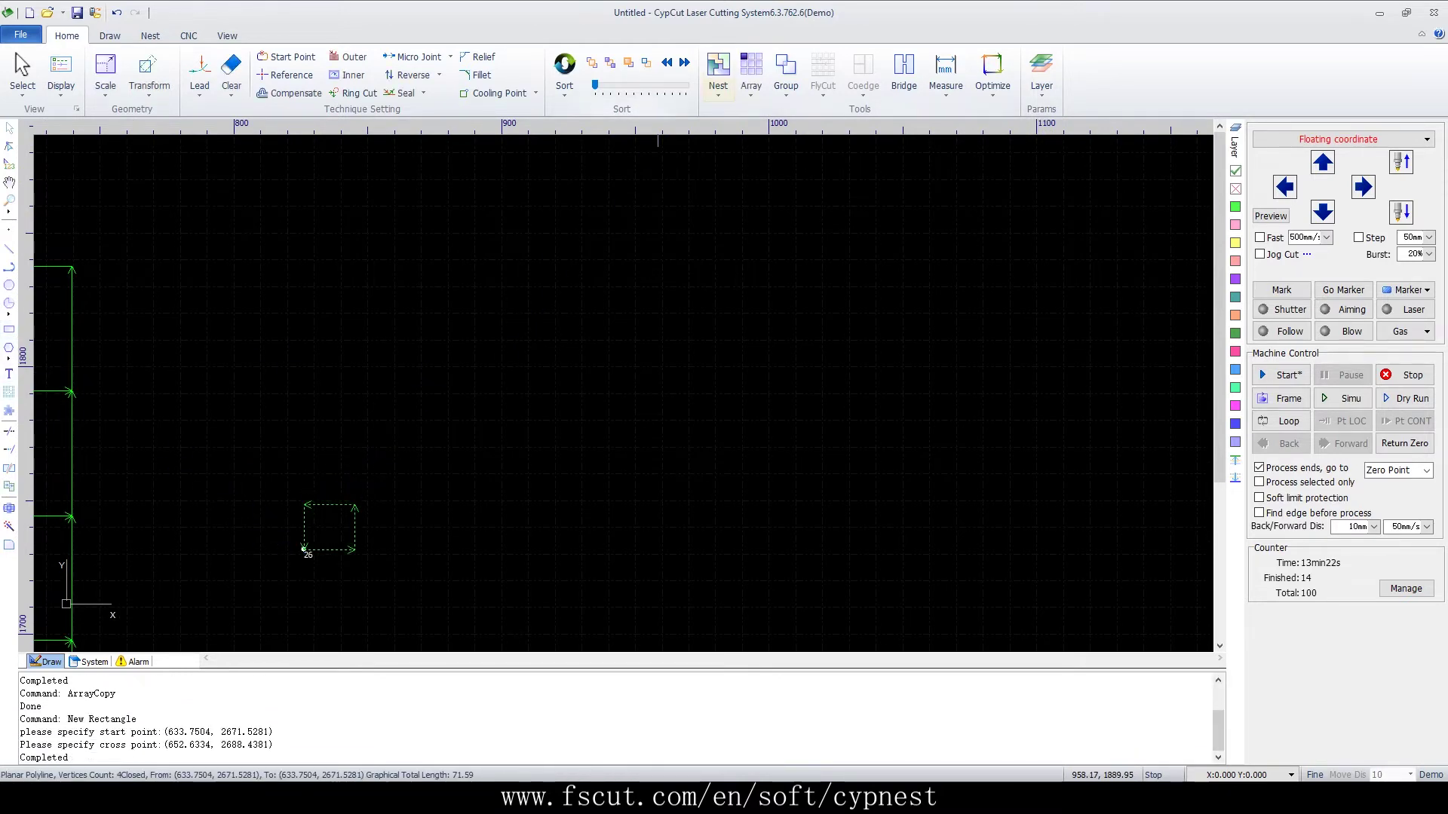
Step: Create a Dynamic Array of the small rectangle with 1 mm row and column distances, extended up and right to 7 x 7 copies
left_click(751, 89)
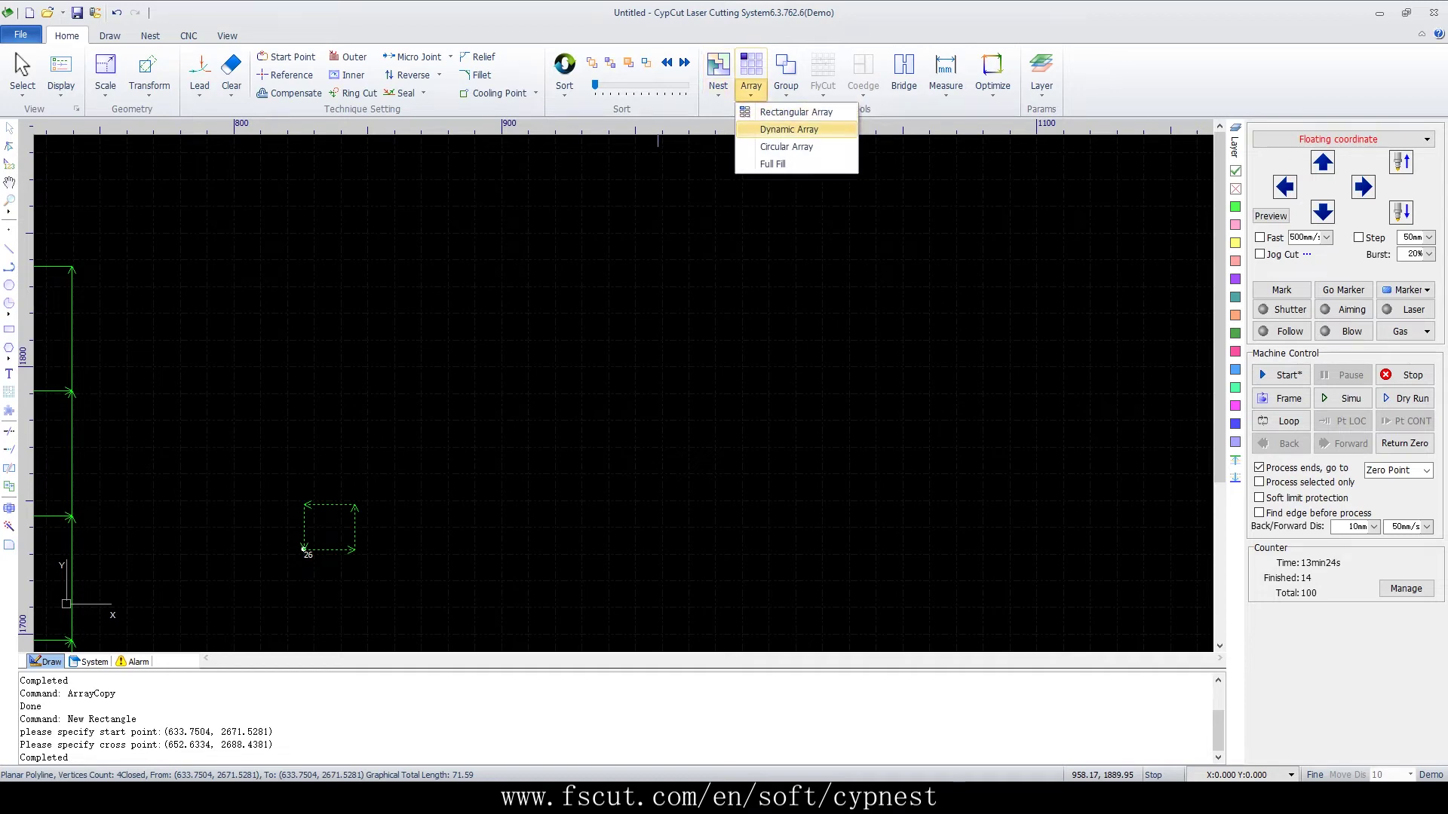
left_click(788, 129)
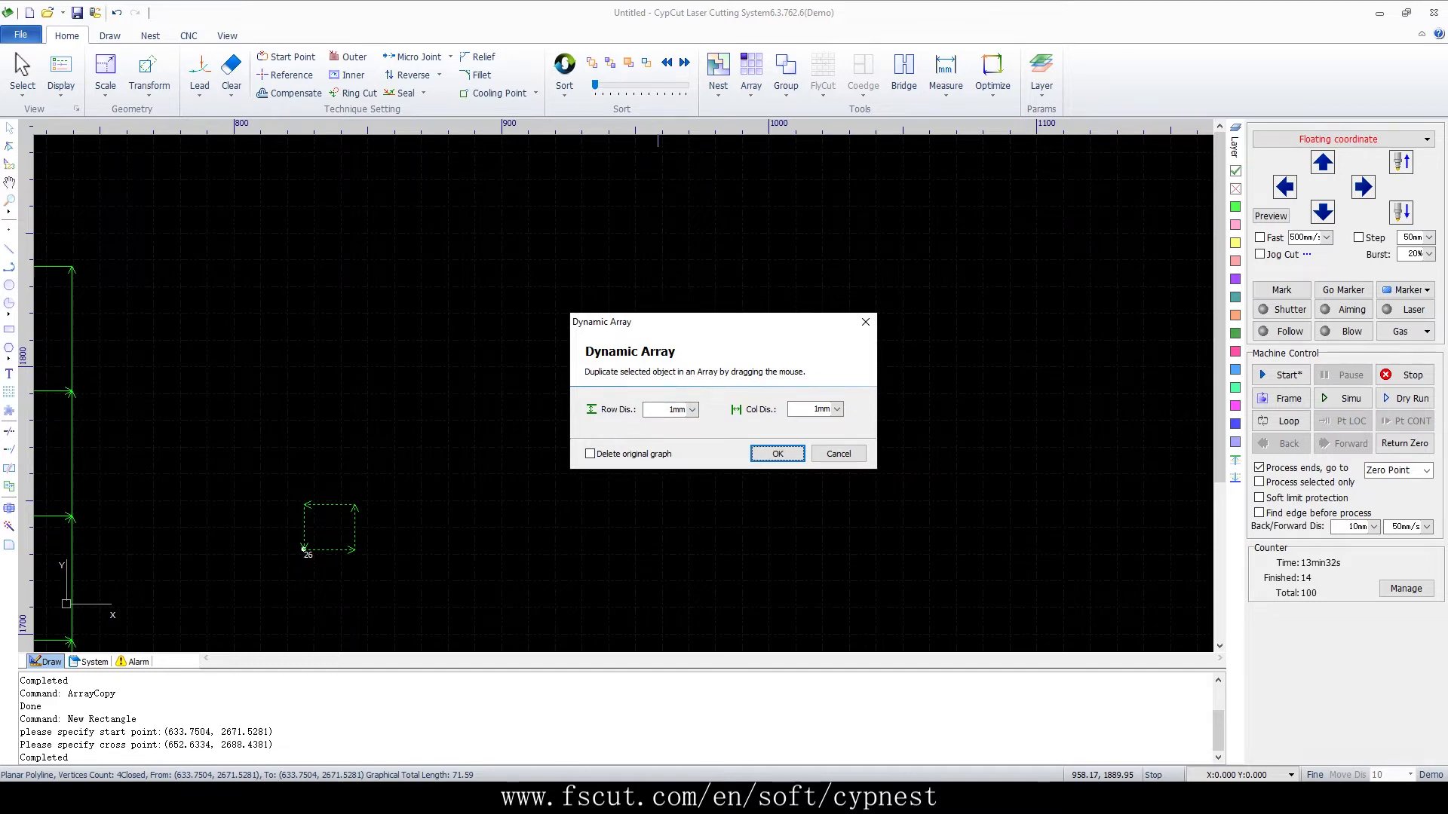
left_click(778, 453)
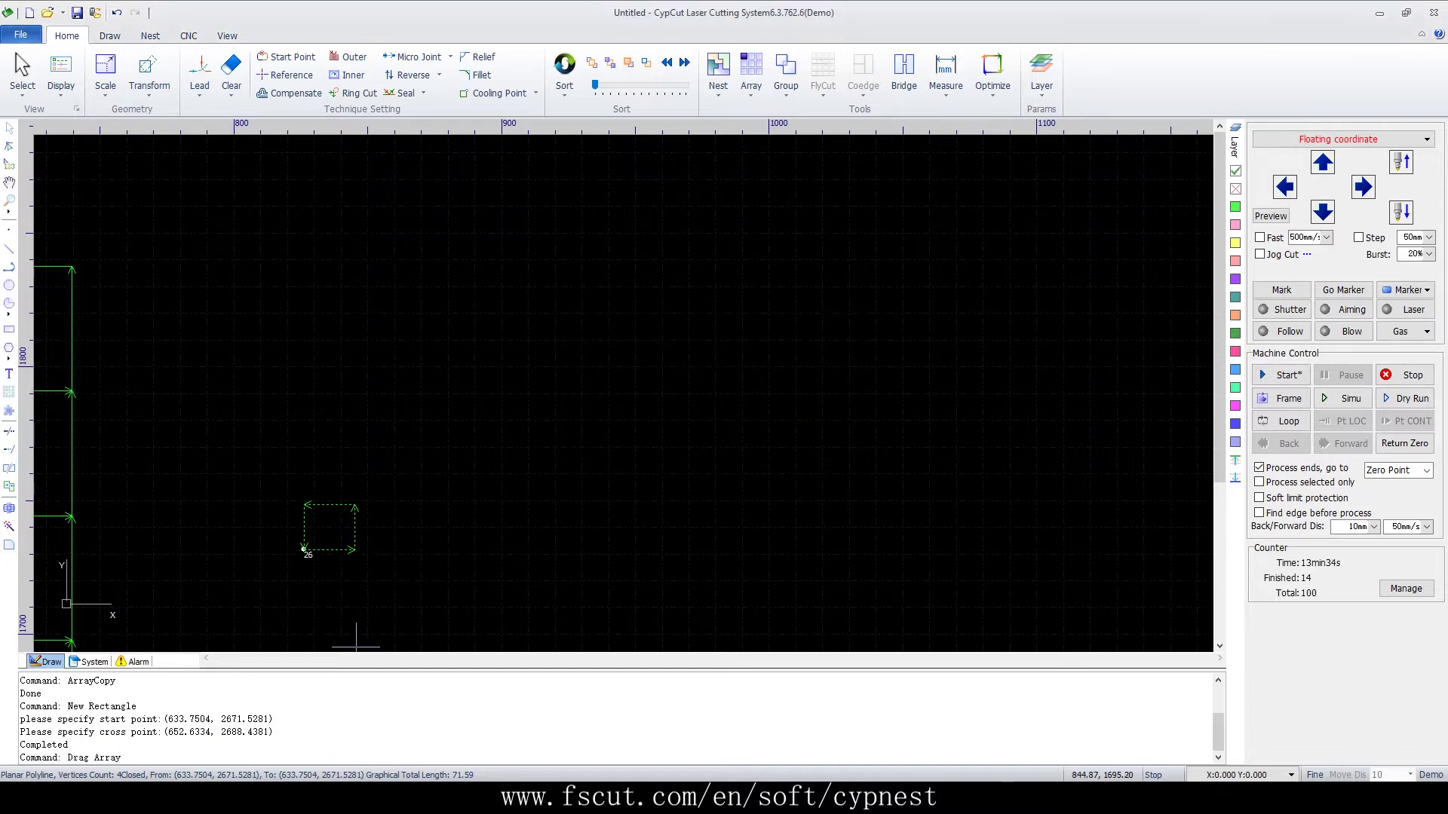
left_click(303, 550)
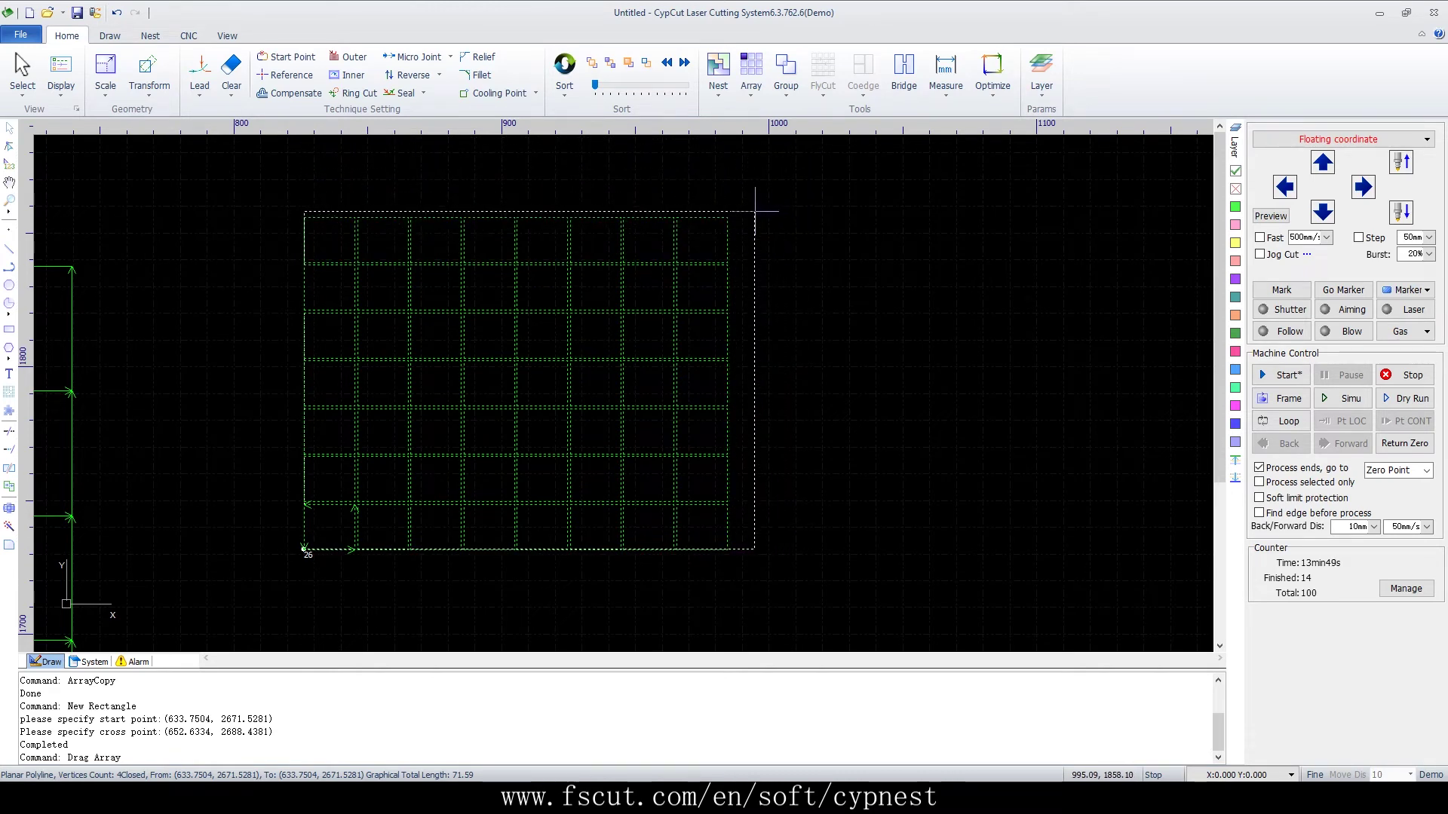
left_click(717, 211)
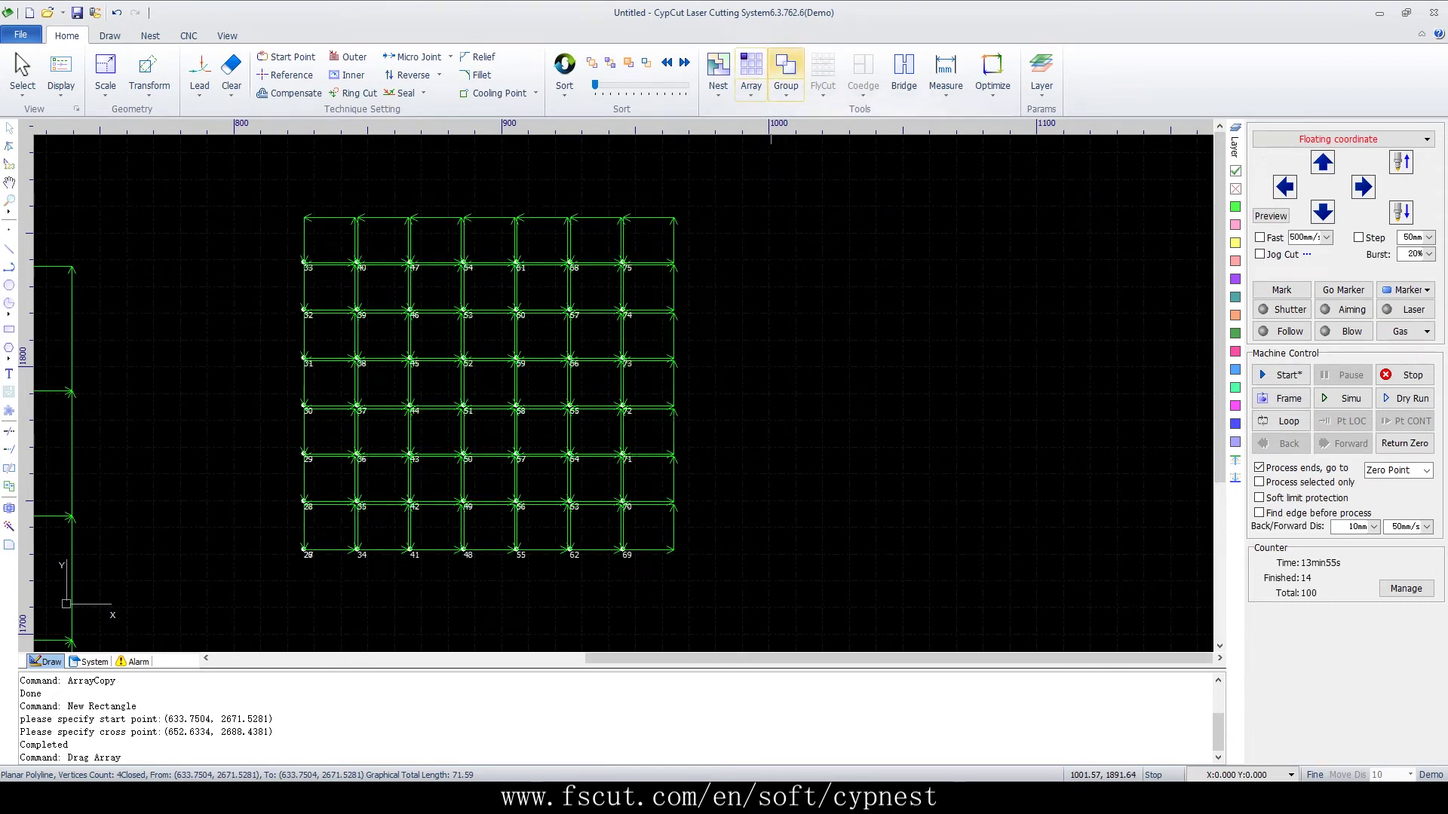
Step: Draw a third rectangle about 37 mm wide and 36 mm high in the empty area below the two arrays
left_click(751, 85)
left_click(1021, 304)
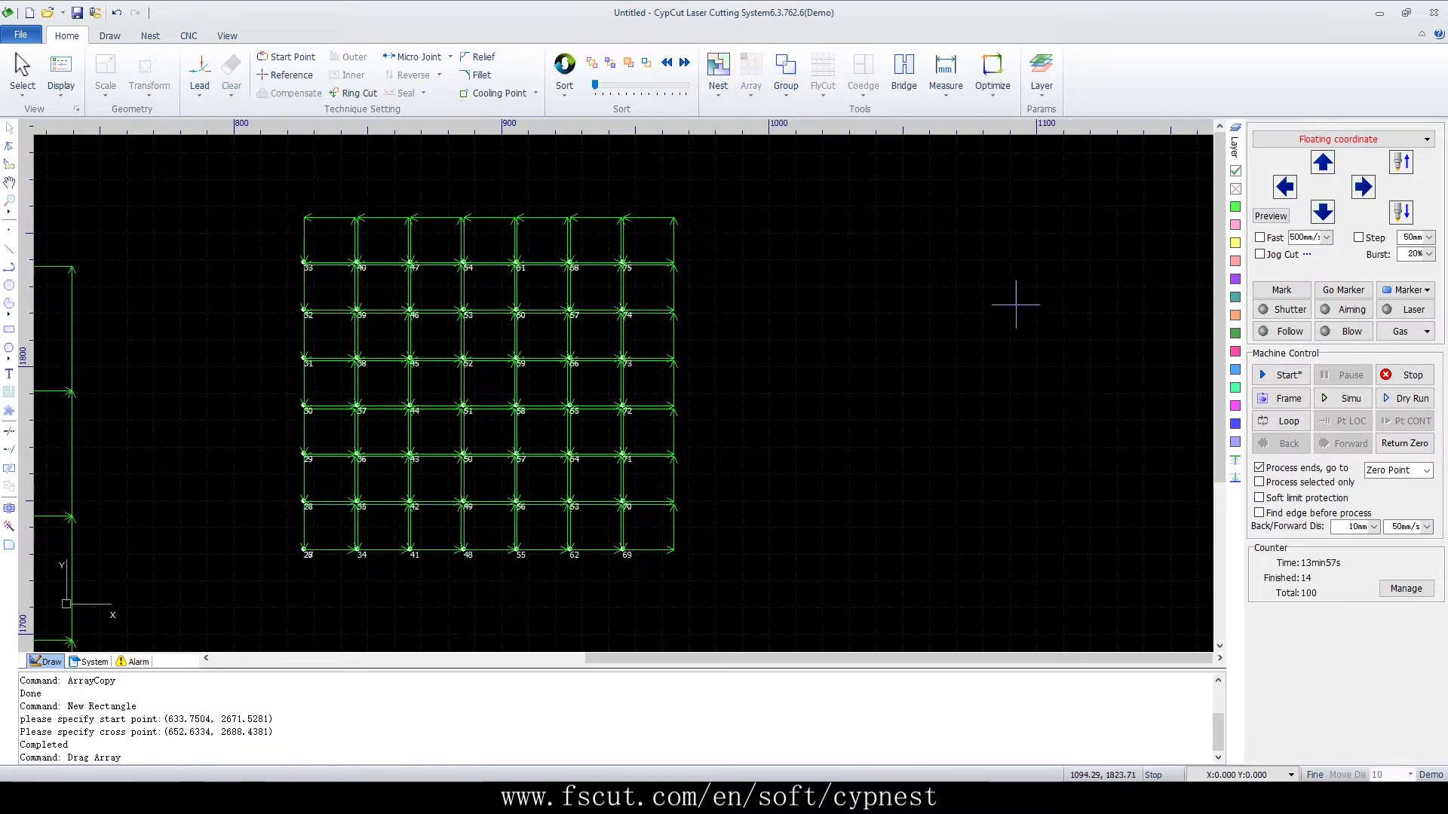
scroll(859, 324, "down", 3)
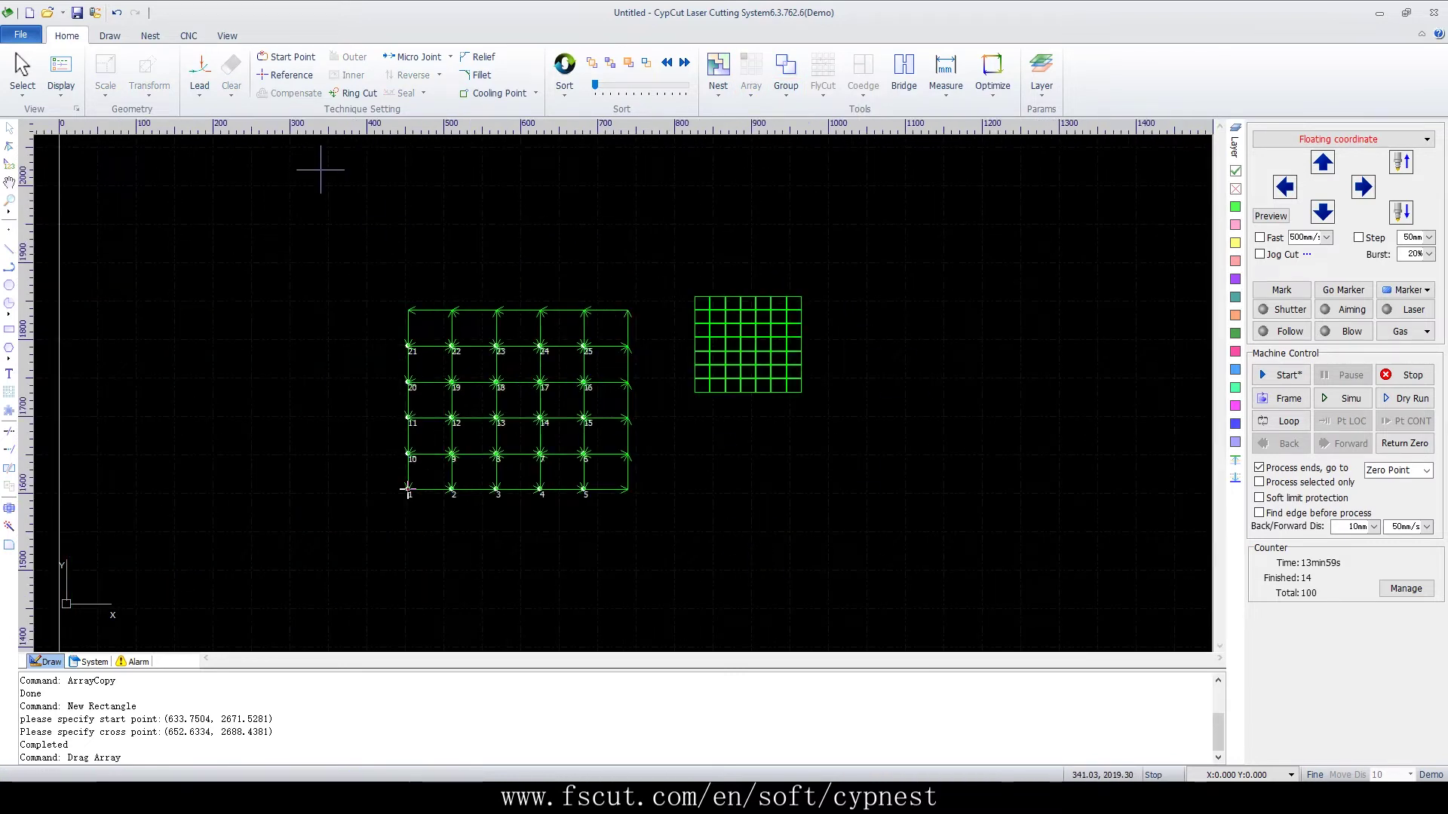
scroll(324, 161, "down", 3)
scroll(411, 502, "up", 5)
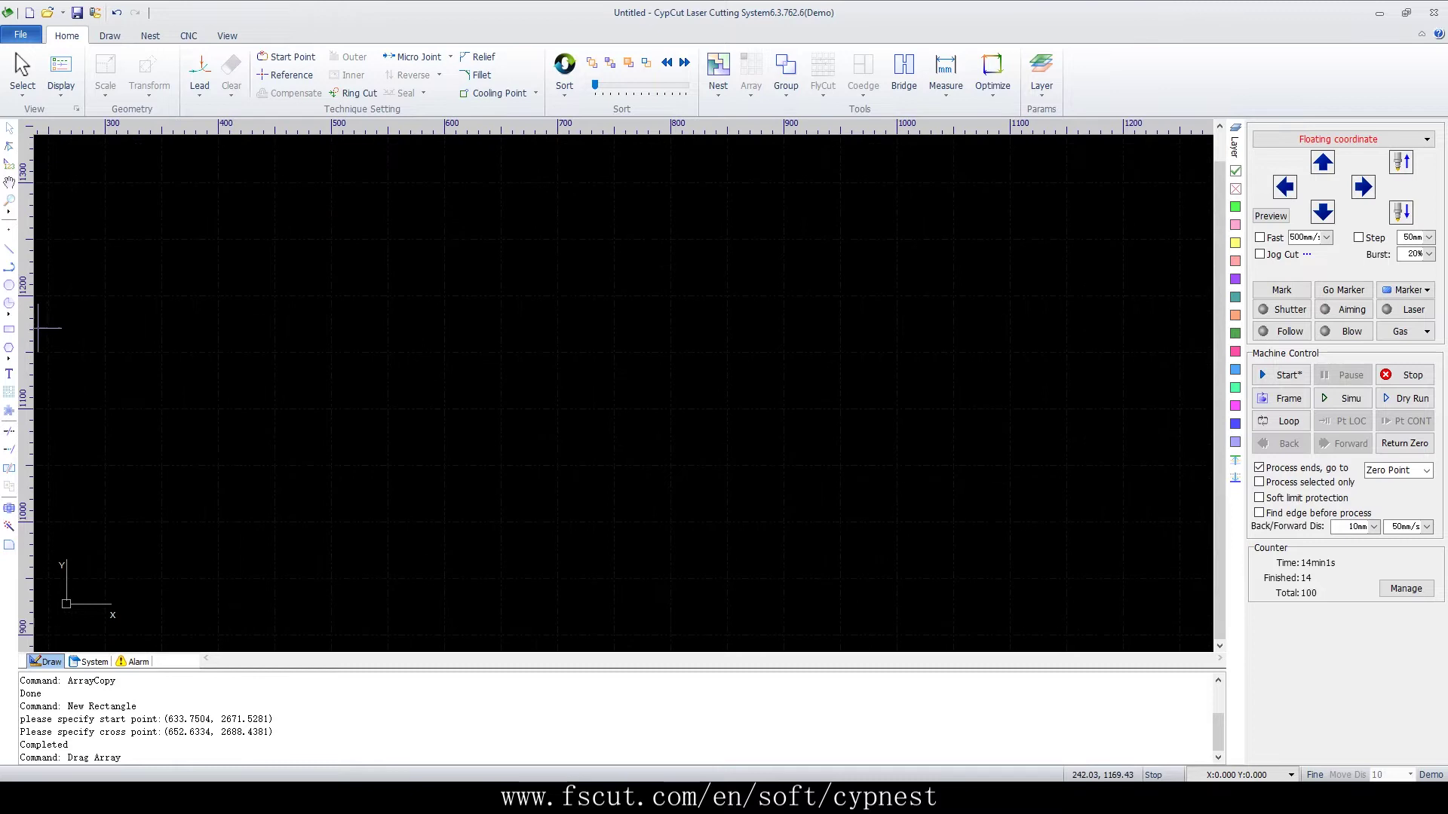
left_click(9, 329)
left_click(367, 524)
left_click(409, 483)
Step: Create a Circular Array of the third rectangle with 20° angular spacing, number 30, array radius 400 mm and relative angle 0°
left_click(751, 81)
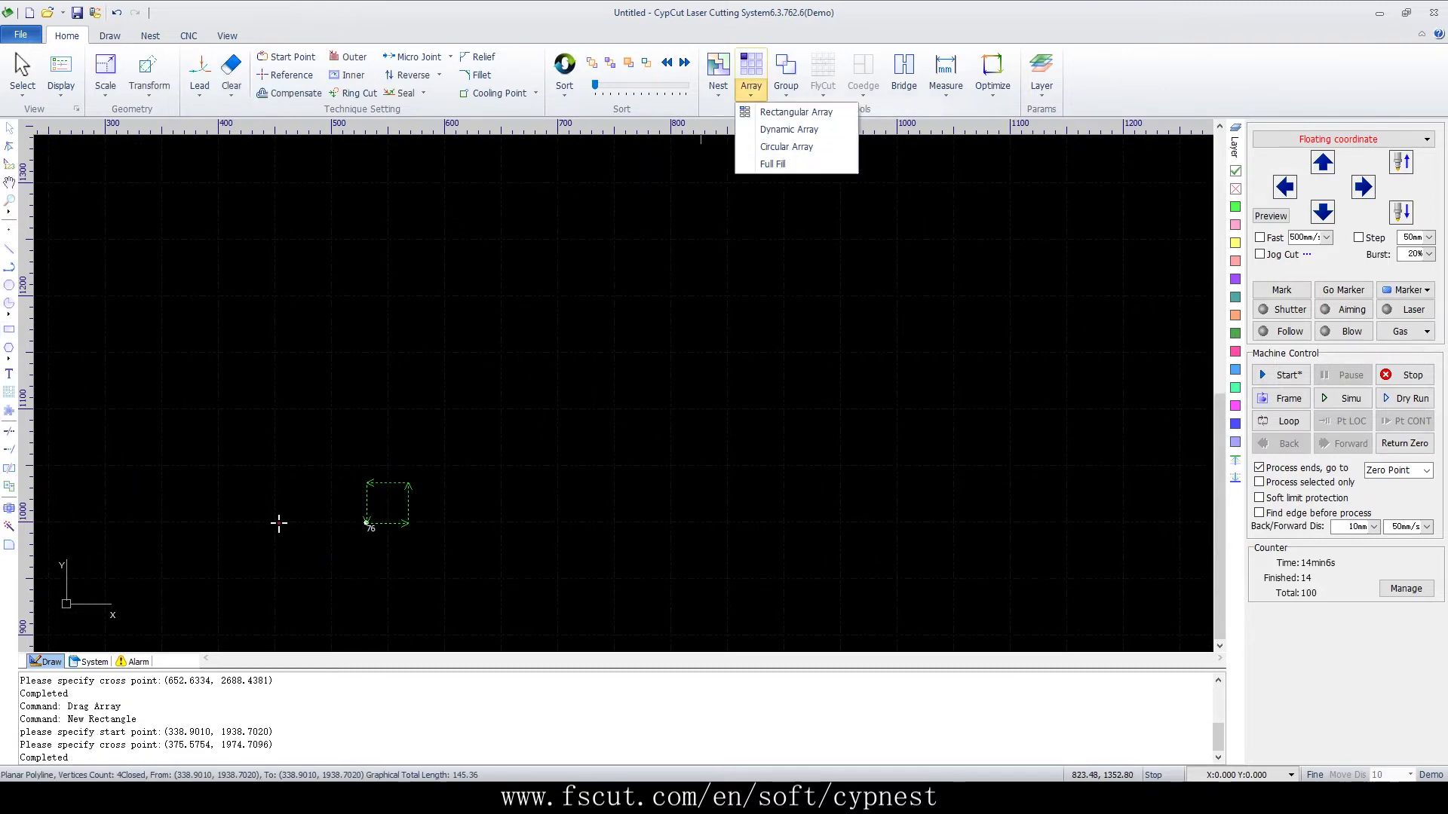
left_click(792, 144)
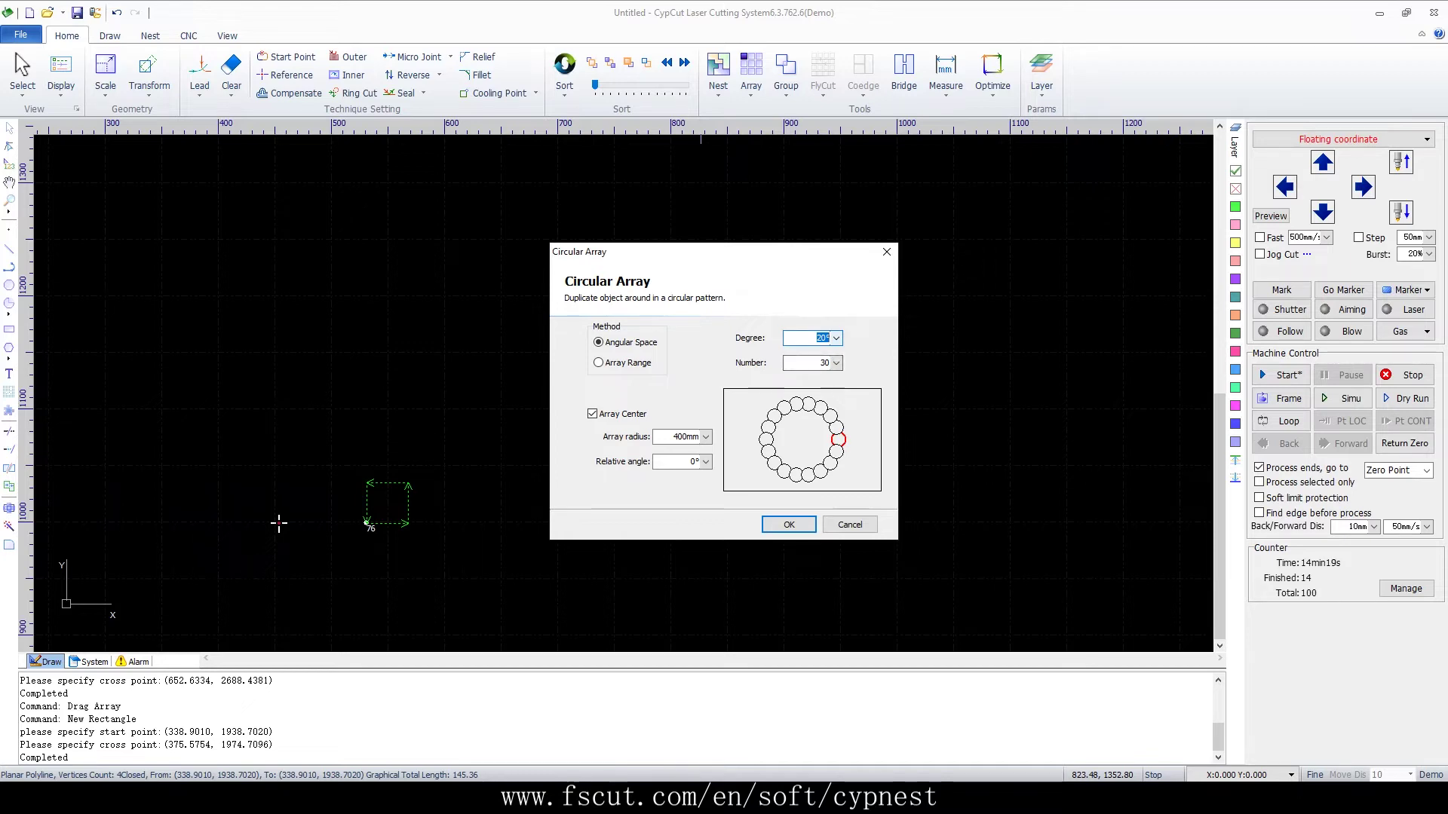
key("Return")
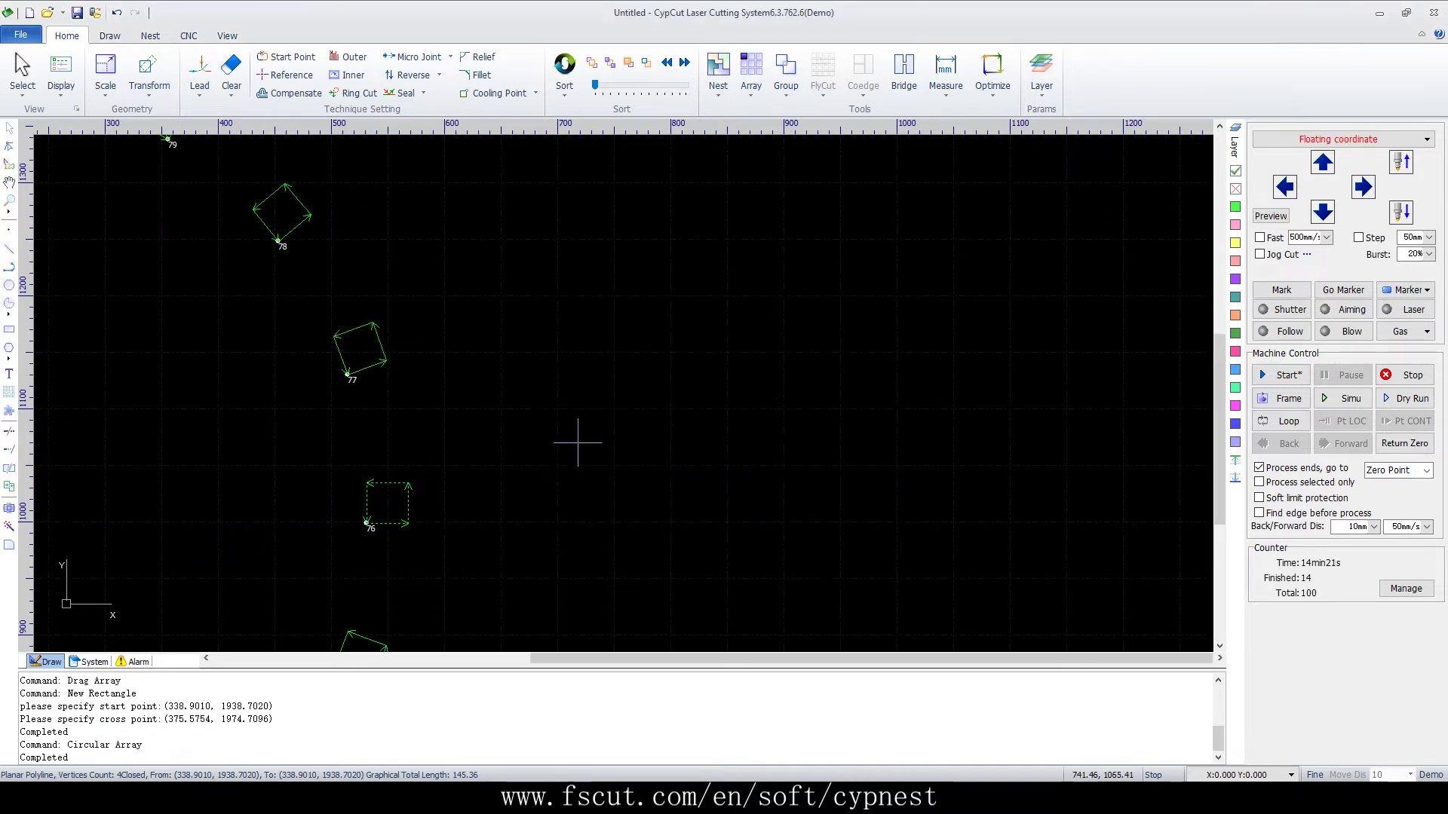
scroll(754, 301, "down", 5)
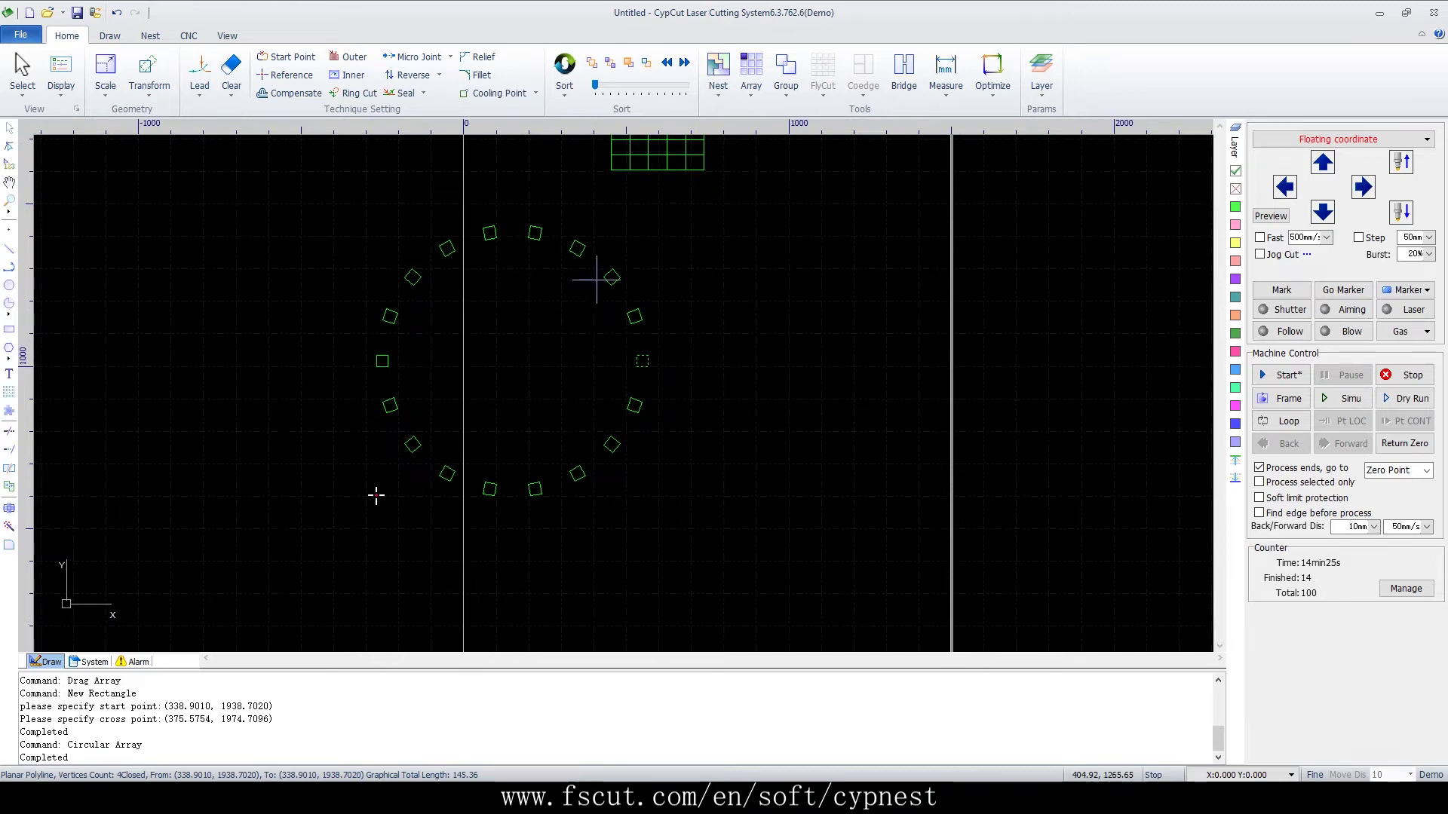
Step: Draw a rectangle about 42 mm wide and 23 mm high to the lower right of the circular array
left_click(751, 83)
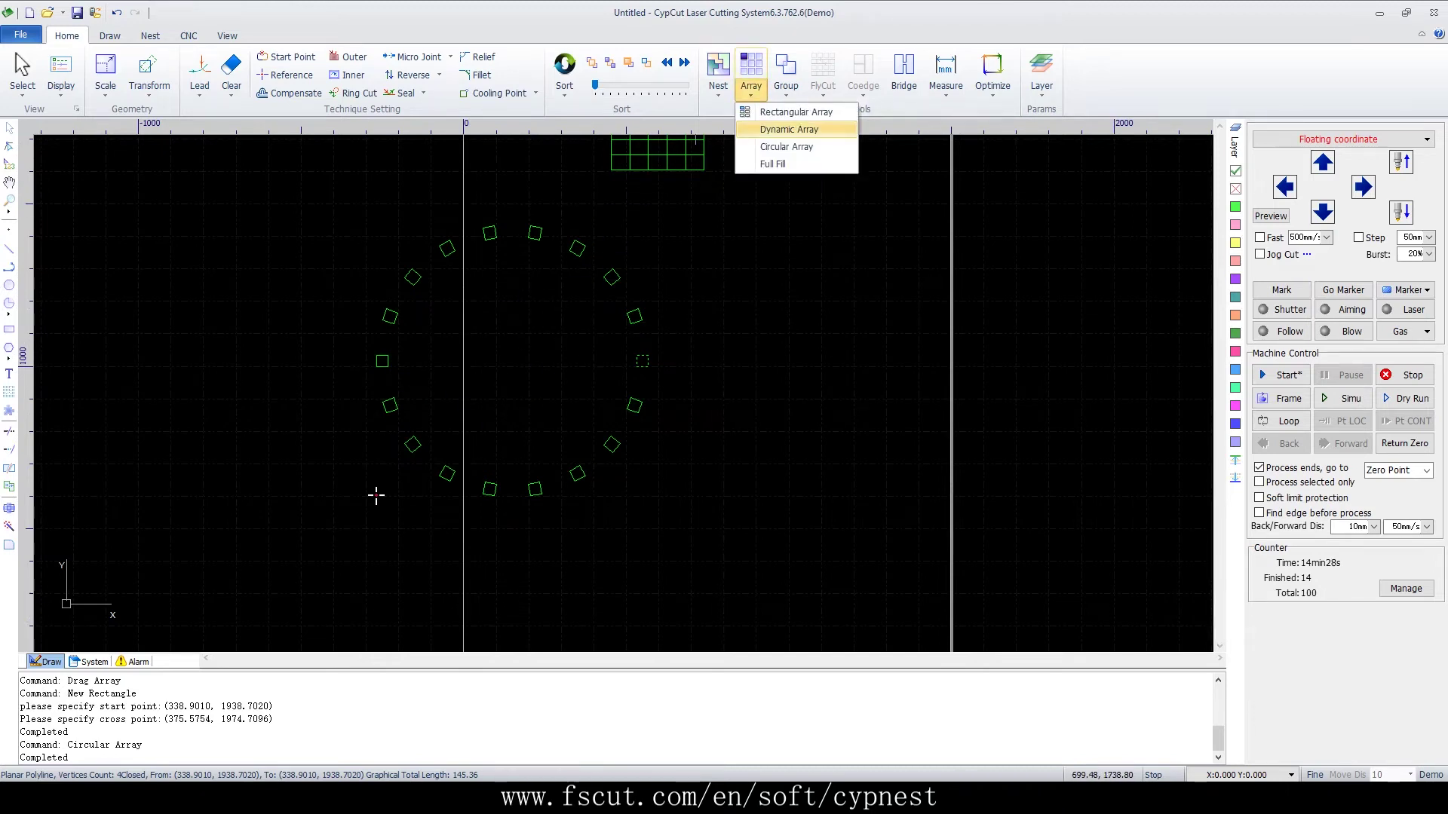
left_click(781, 309)
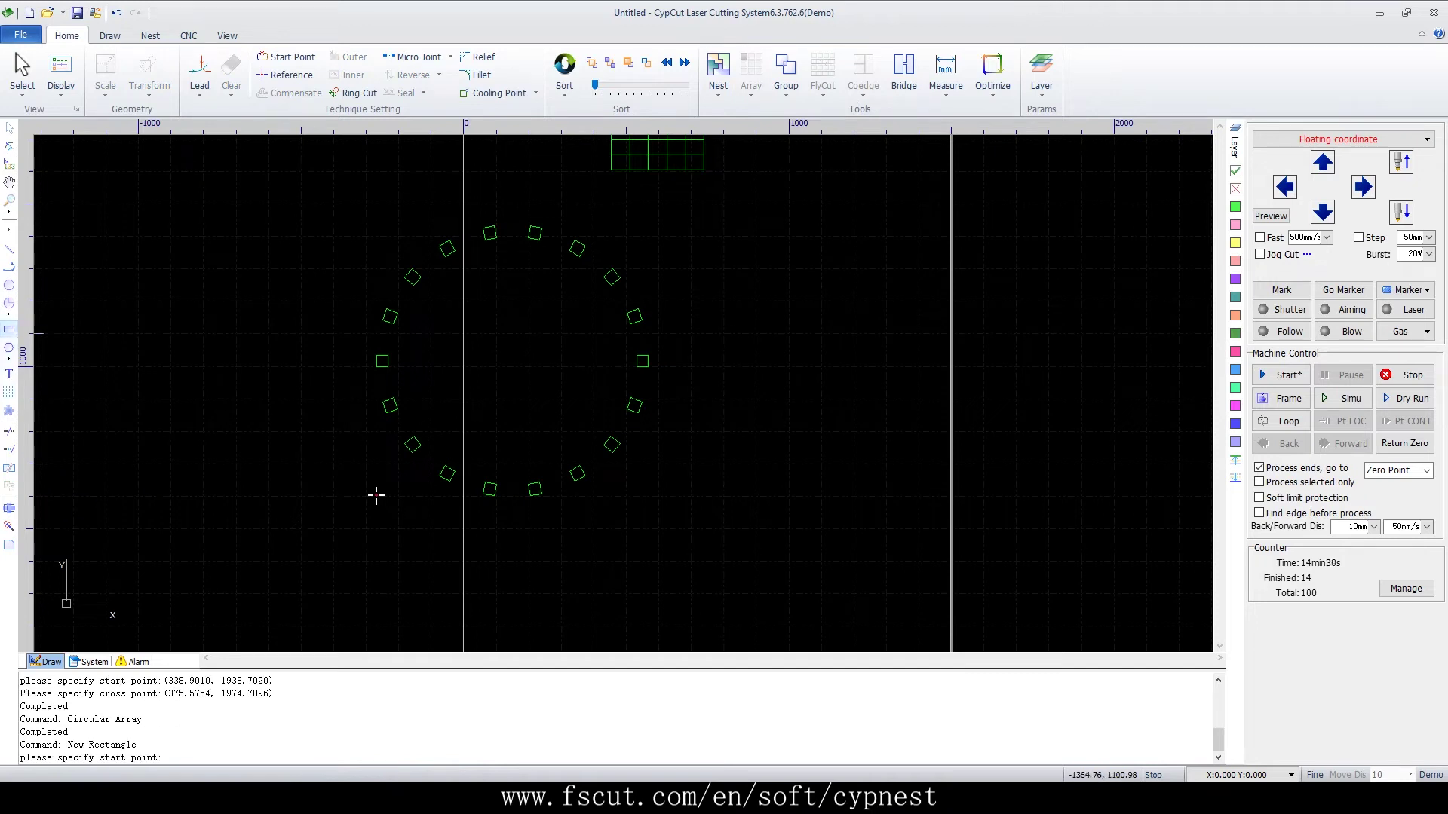
scroll(769, 467, "up", 5)
left_click(701, 463)
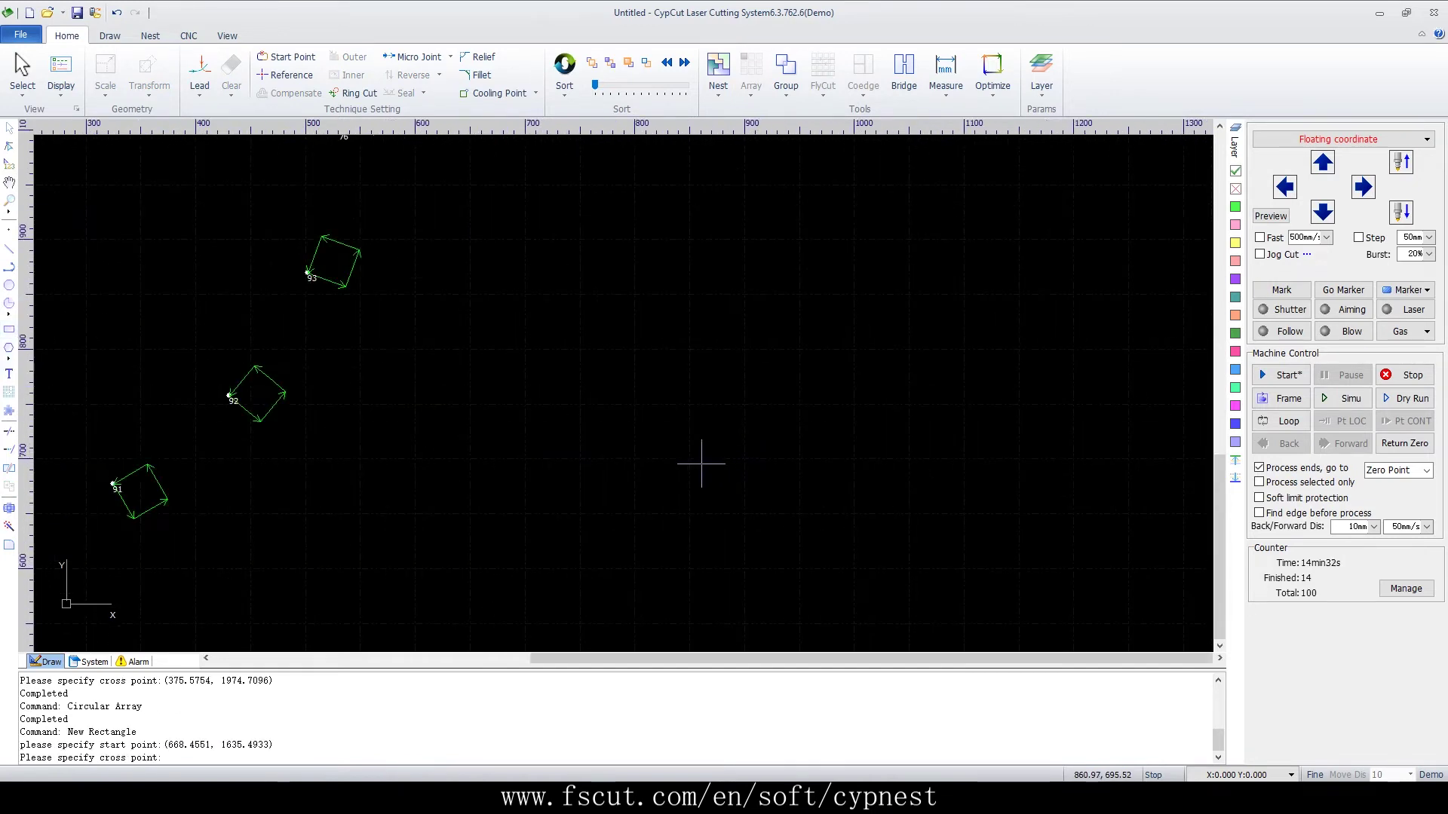
left_click(655, 489)
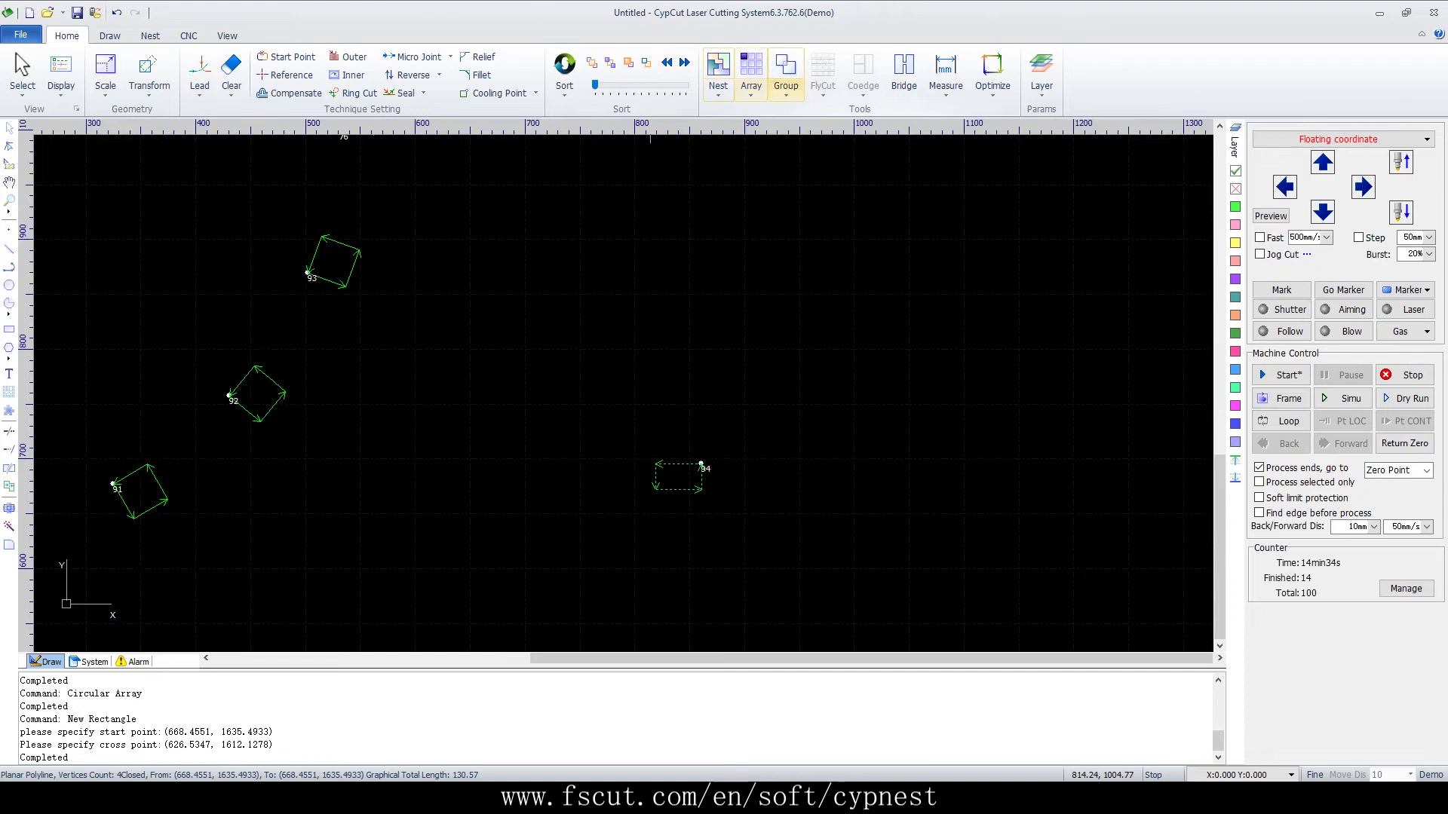
Step: Full Fill a 1000 x 1000 mm plate with copies of the selected rectangle, using 2 mm parts gap and 2 mm plate margin
left_click(751, 79)
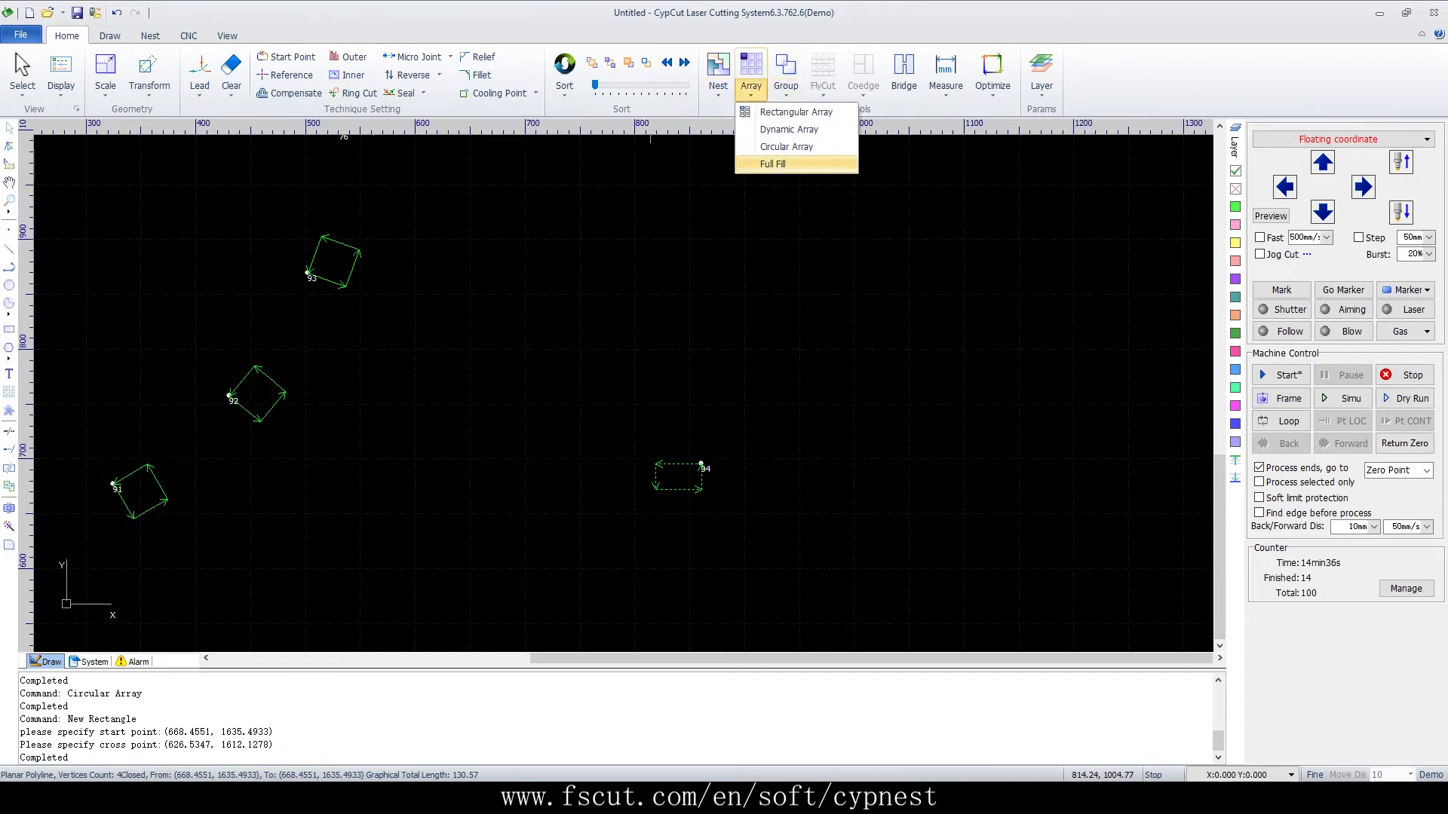
left_click(772, 164)
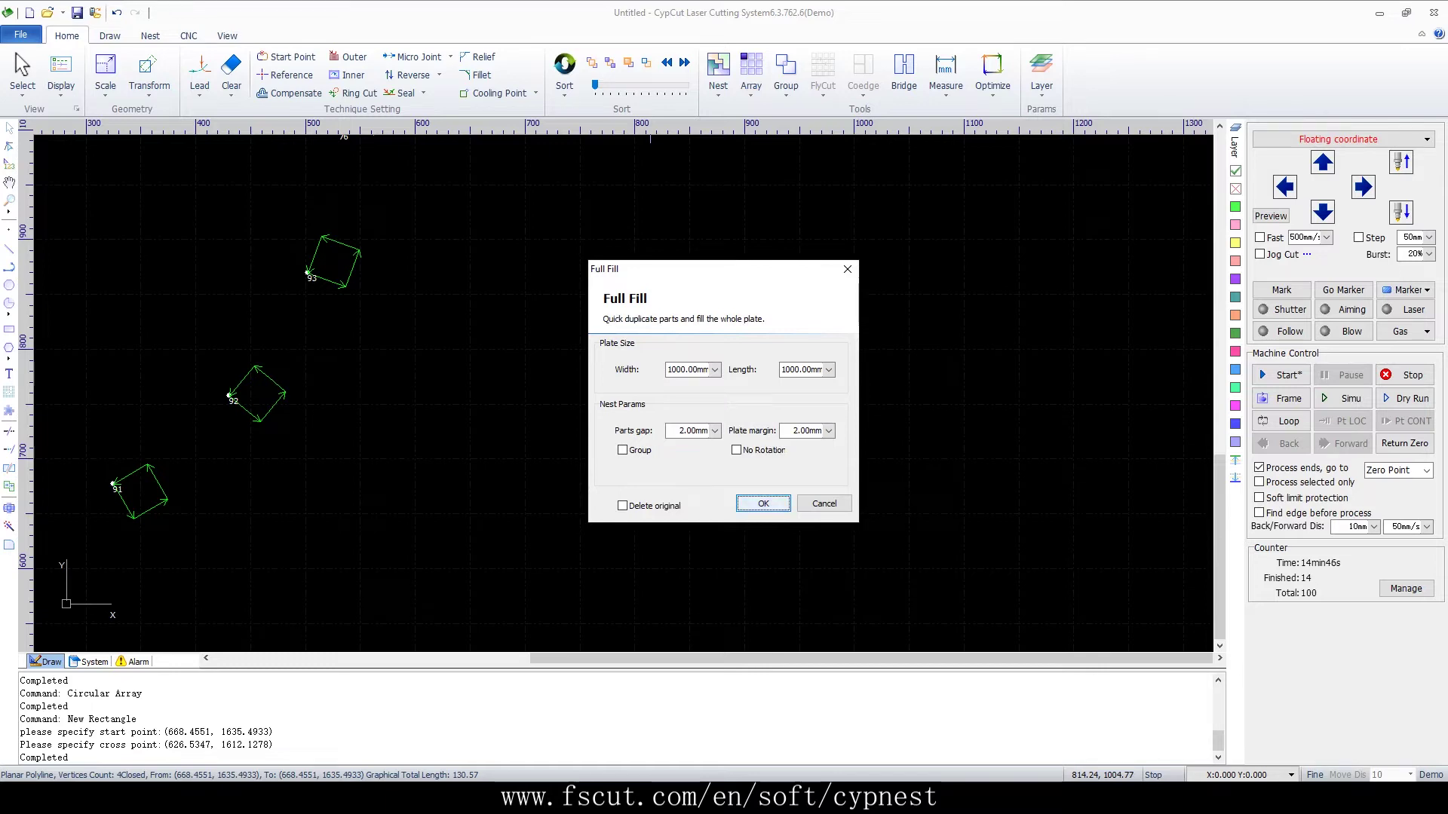
left_click(763, 504)
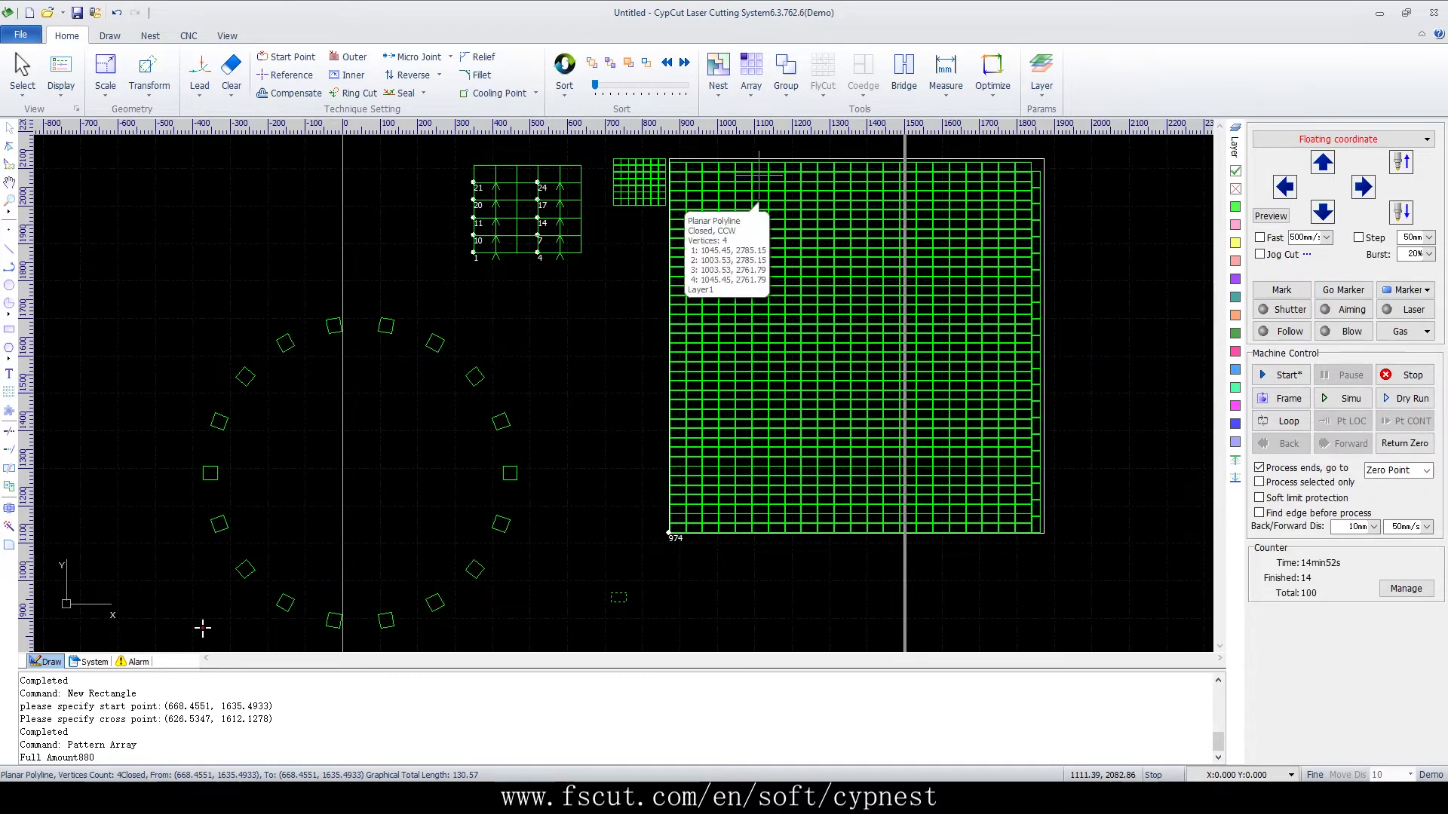
Step: Start a new drawing without saving the current one and draw a rectangle about 204 mm wide and 127 mm high
key("ctrl+n")
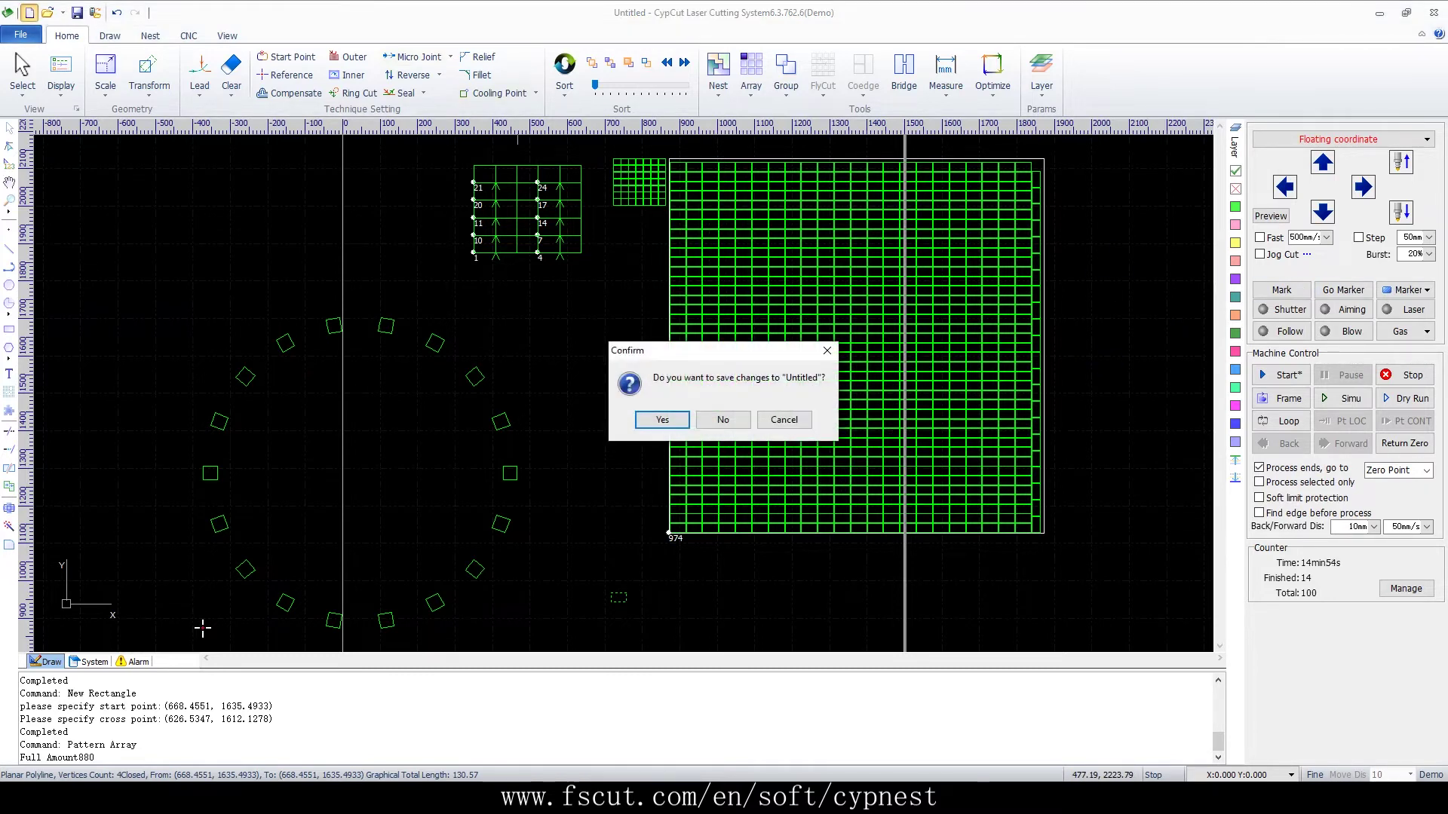
left_click(722, 419)
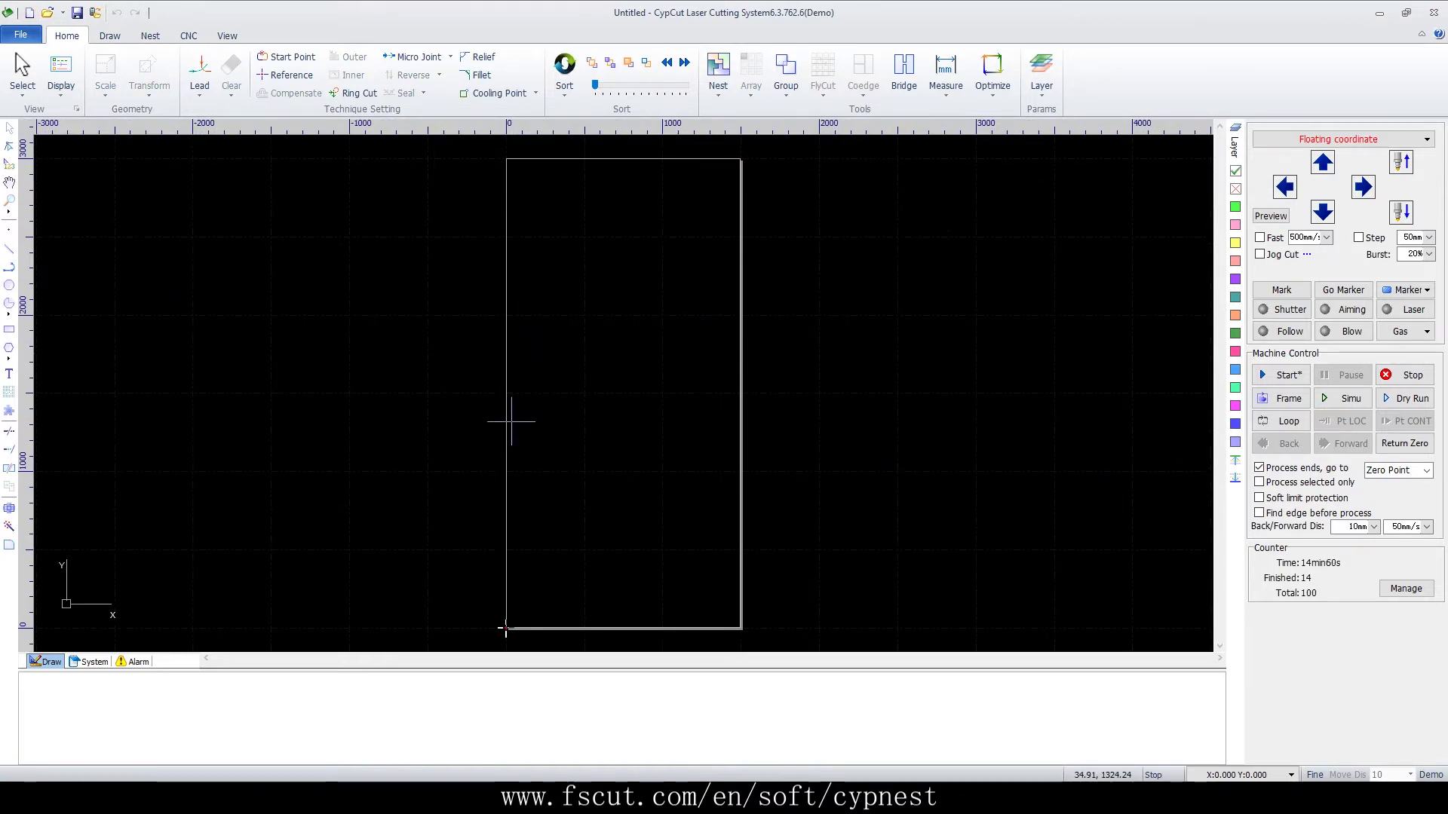
scroll(567, 391, "up", 5)
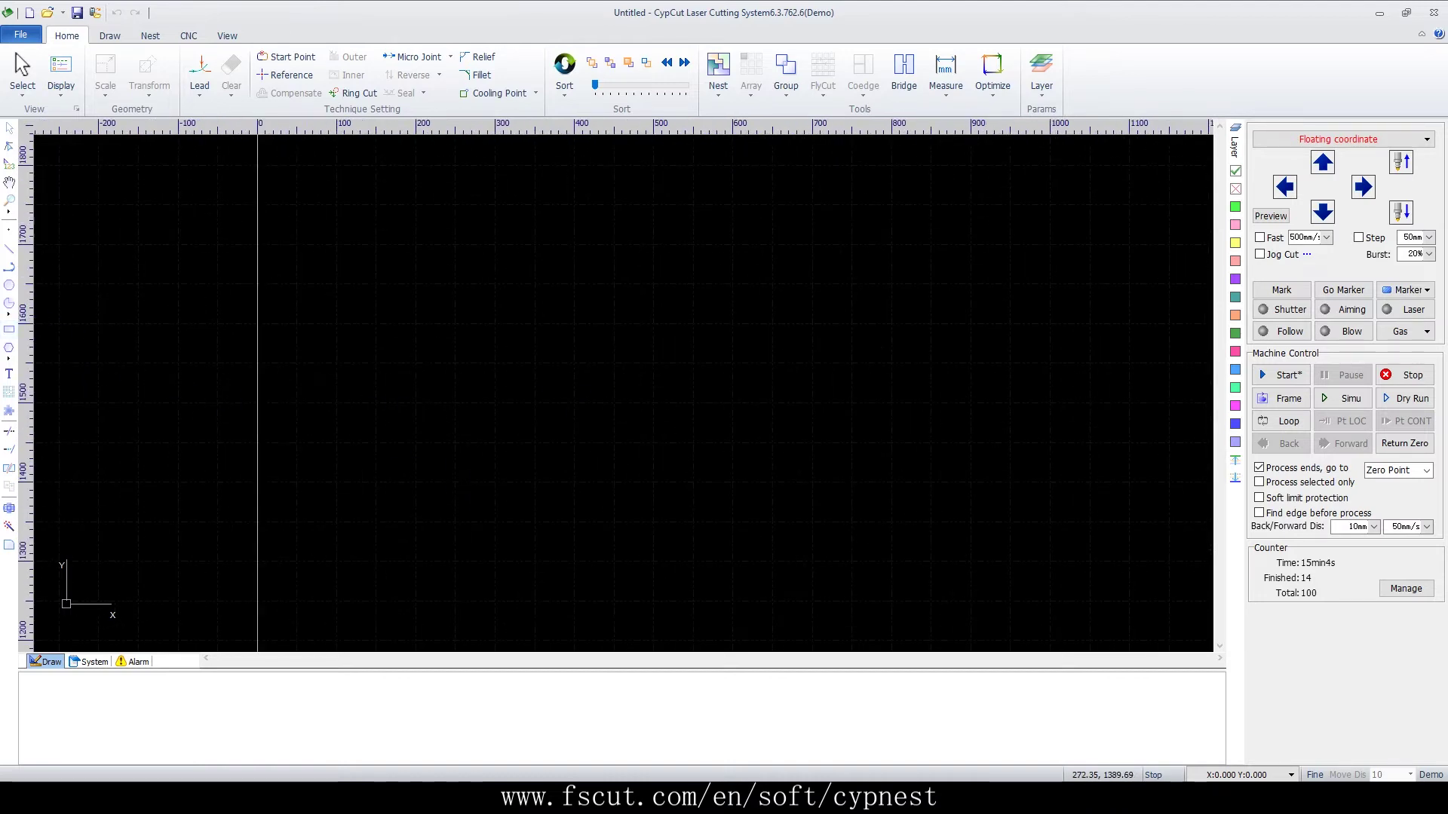
left_click(9, 329)
left_click(458, 461)
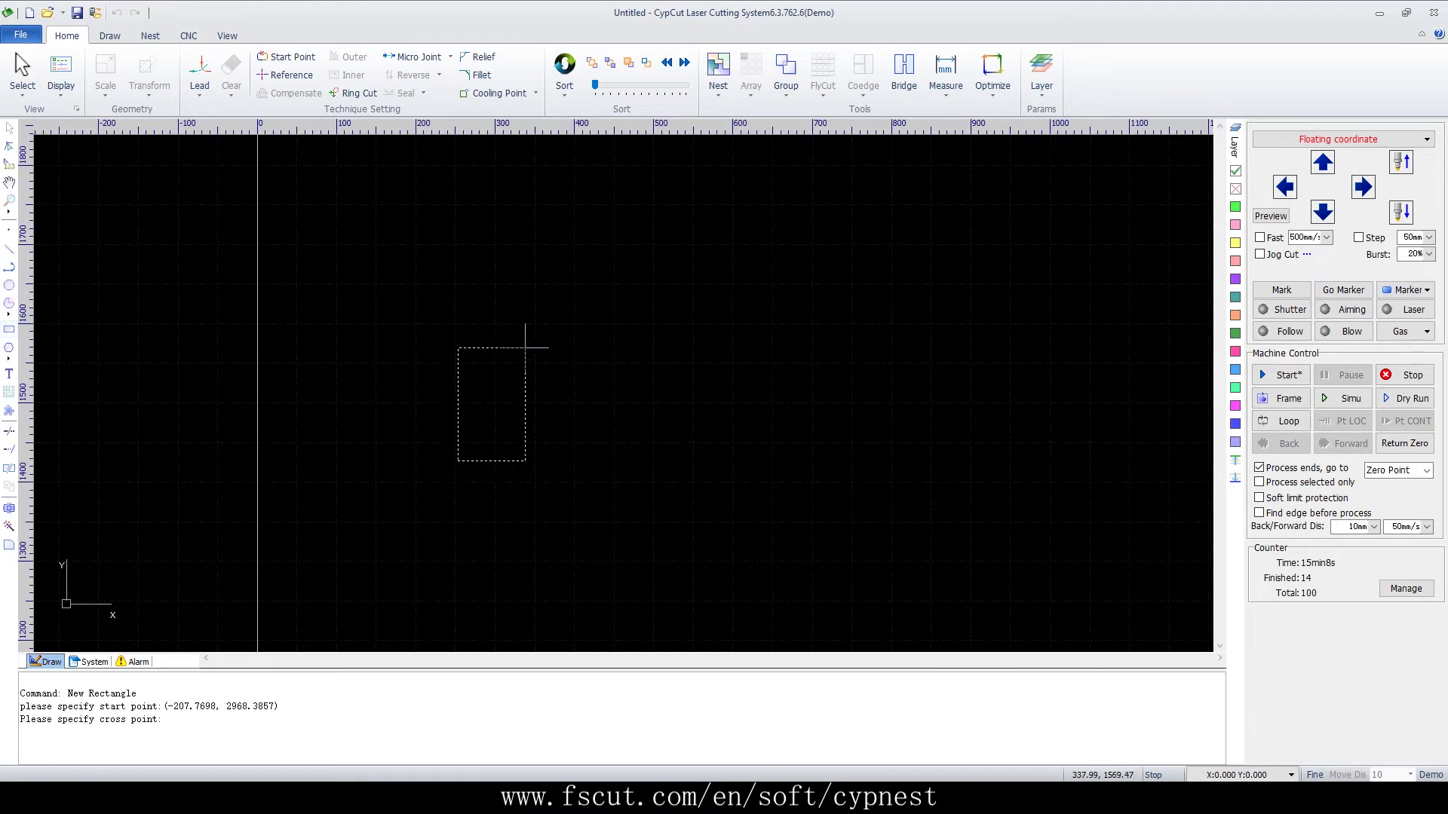
left_click(619, 362)
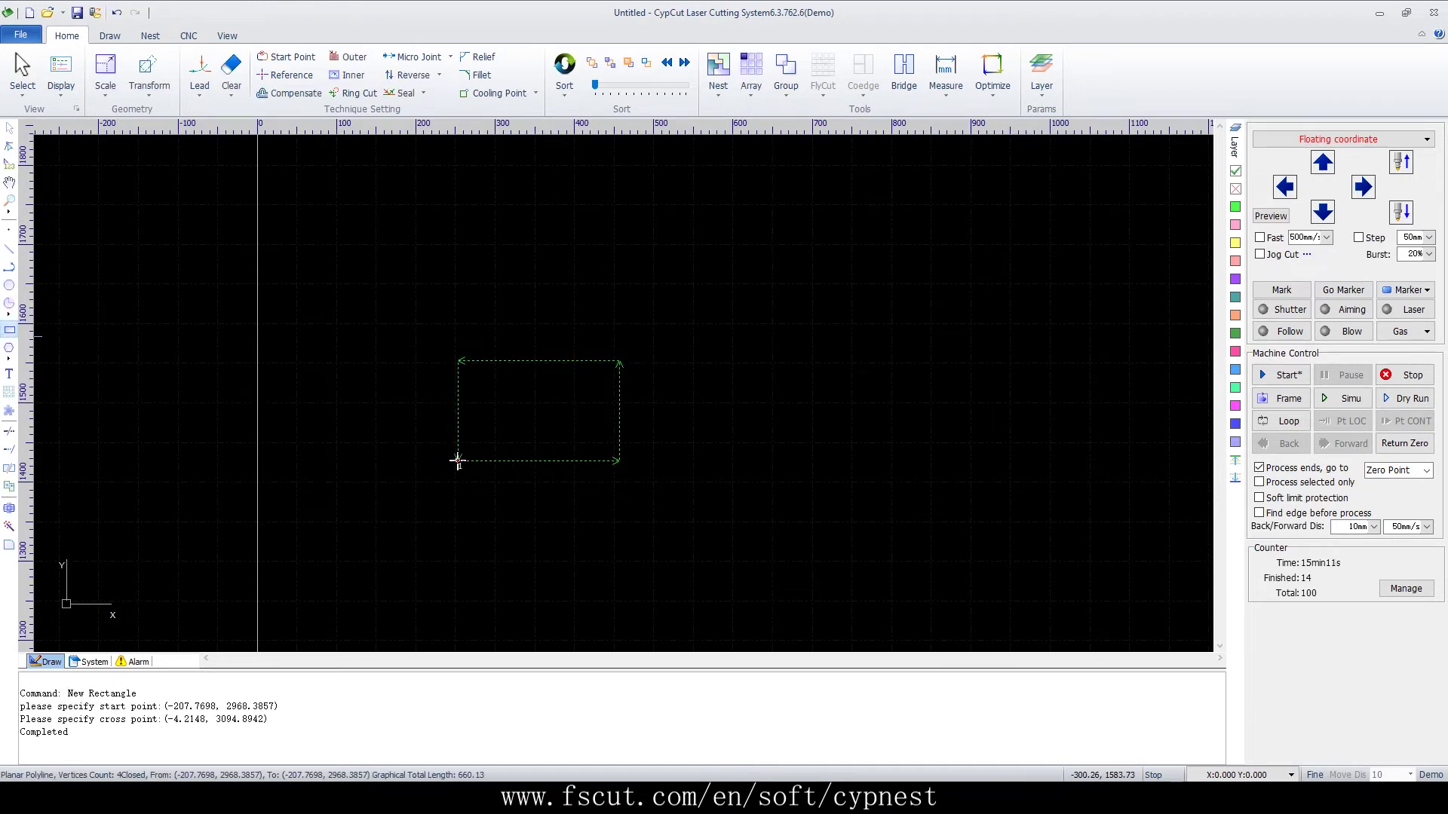
Step: Draw a smaller rectangle about 56 mm wide and 50 mm high inside the large rectangle
left_click(9, 329)
left_click(518, 423)
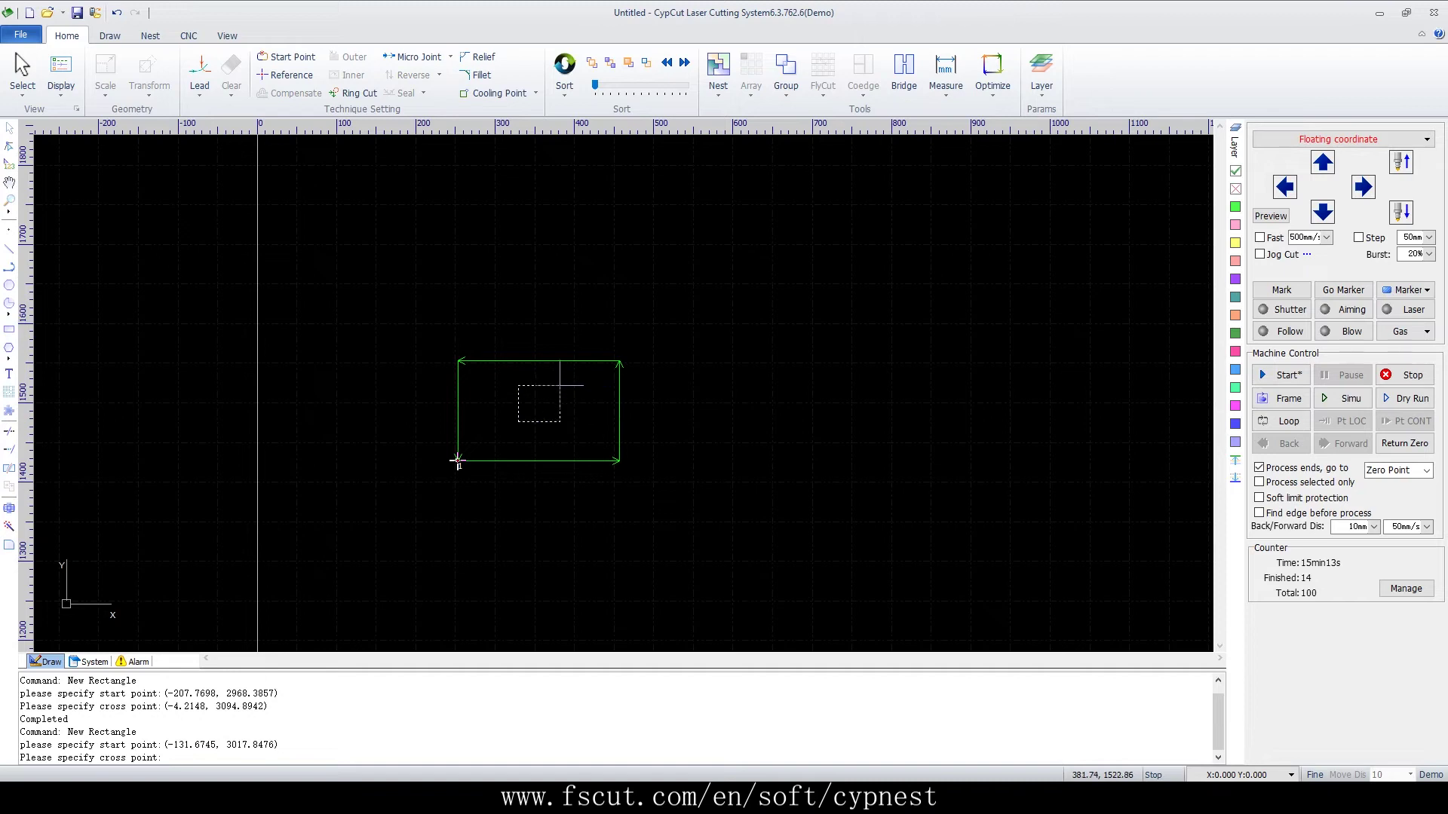
left_click(563, 383)
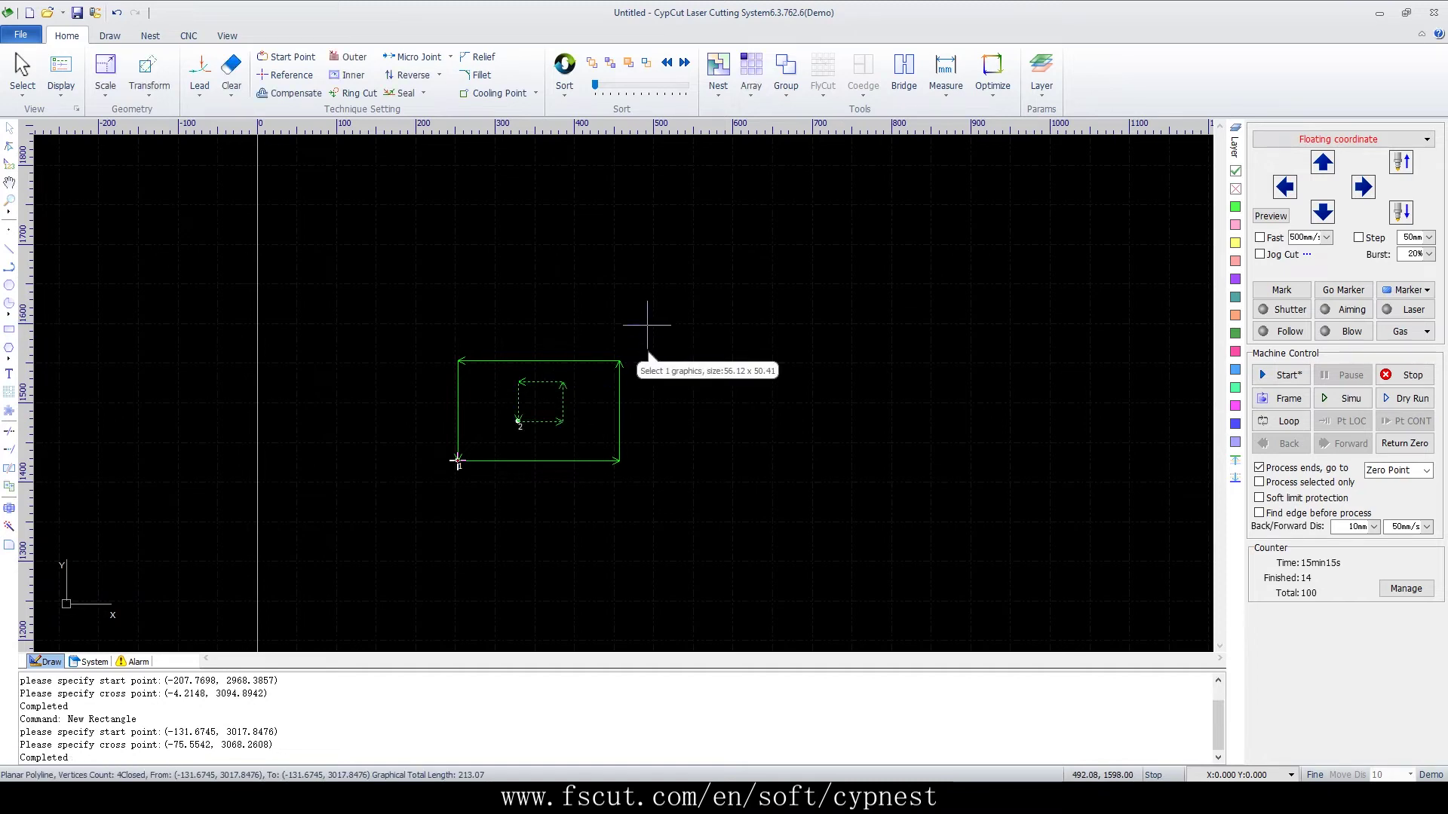
Step: Group the large rectangle and the small rectangle inside it, and clear the selection
left_click_drag(653, 312, 459, 523)
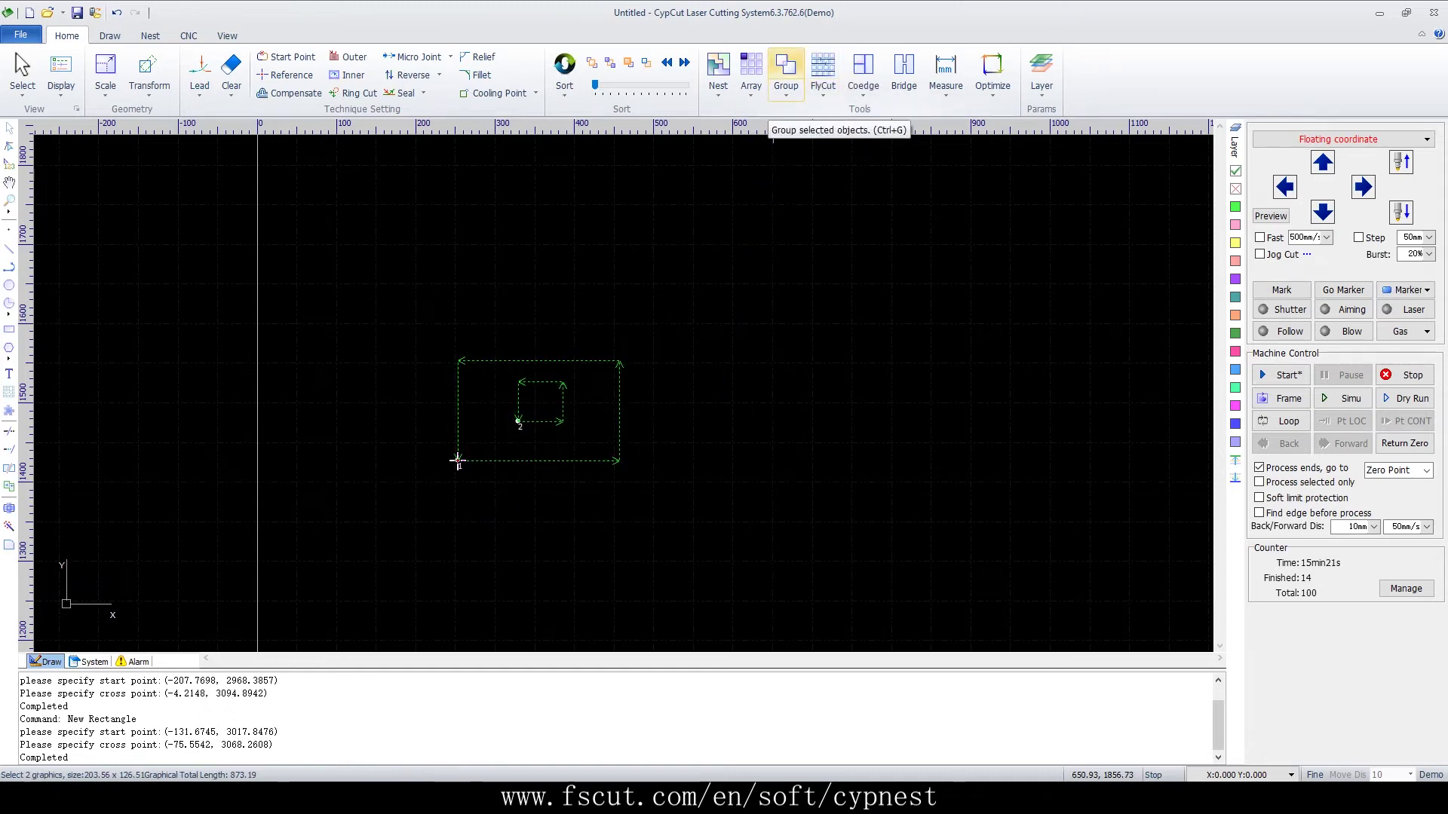
left_click(786, 72)
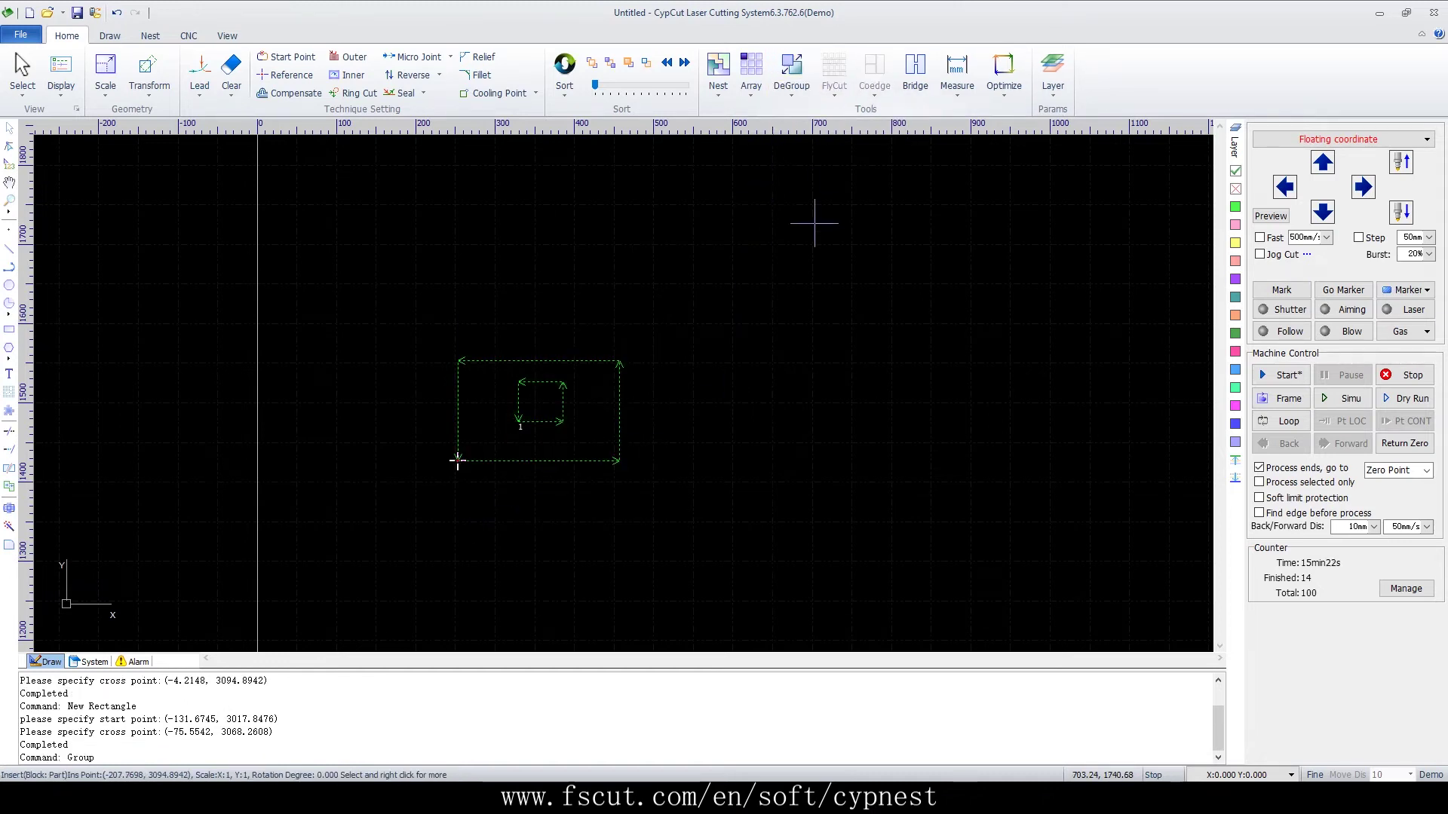
left_click(732, 378)
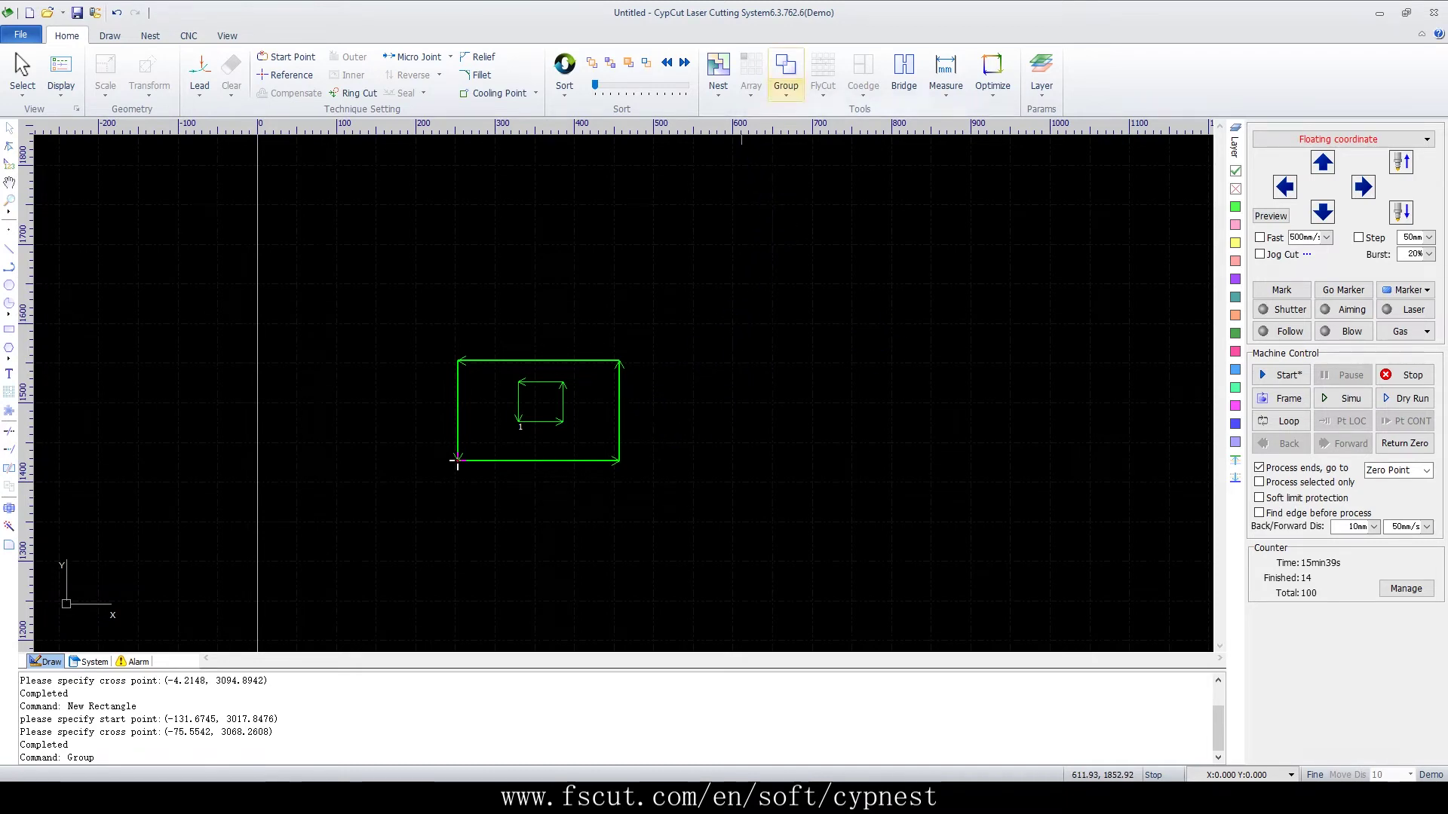
Step: Ungroup the two nested rectangles and clear the selection
left_click_drag(631, 333, 527, 448)
left_click(786, 66)
left_click(822, 456)
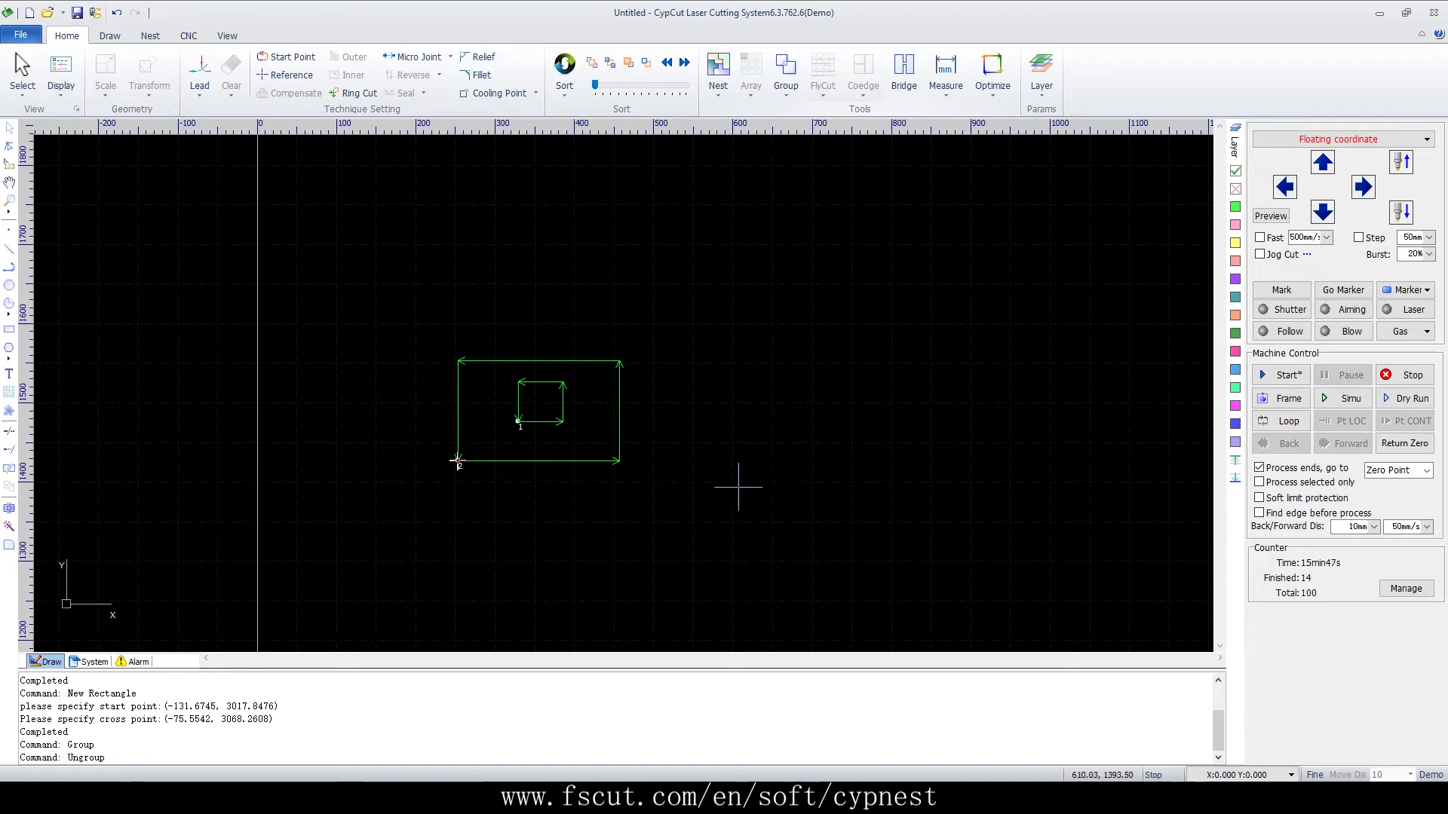
Step: Draw a separate rectangle about 86 mm wide and 121 mm high to the right of the nested rectangles
left_click_drag(674, 328, 471, 572)
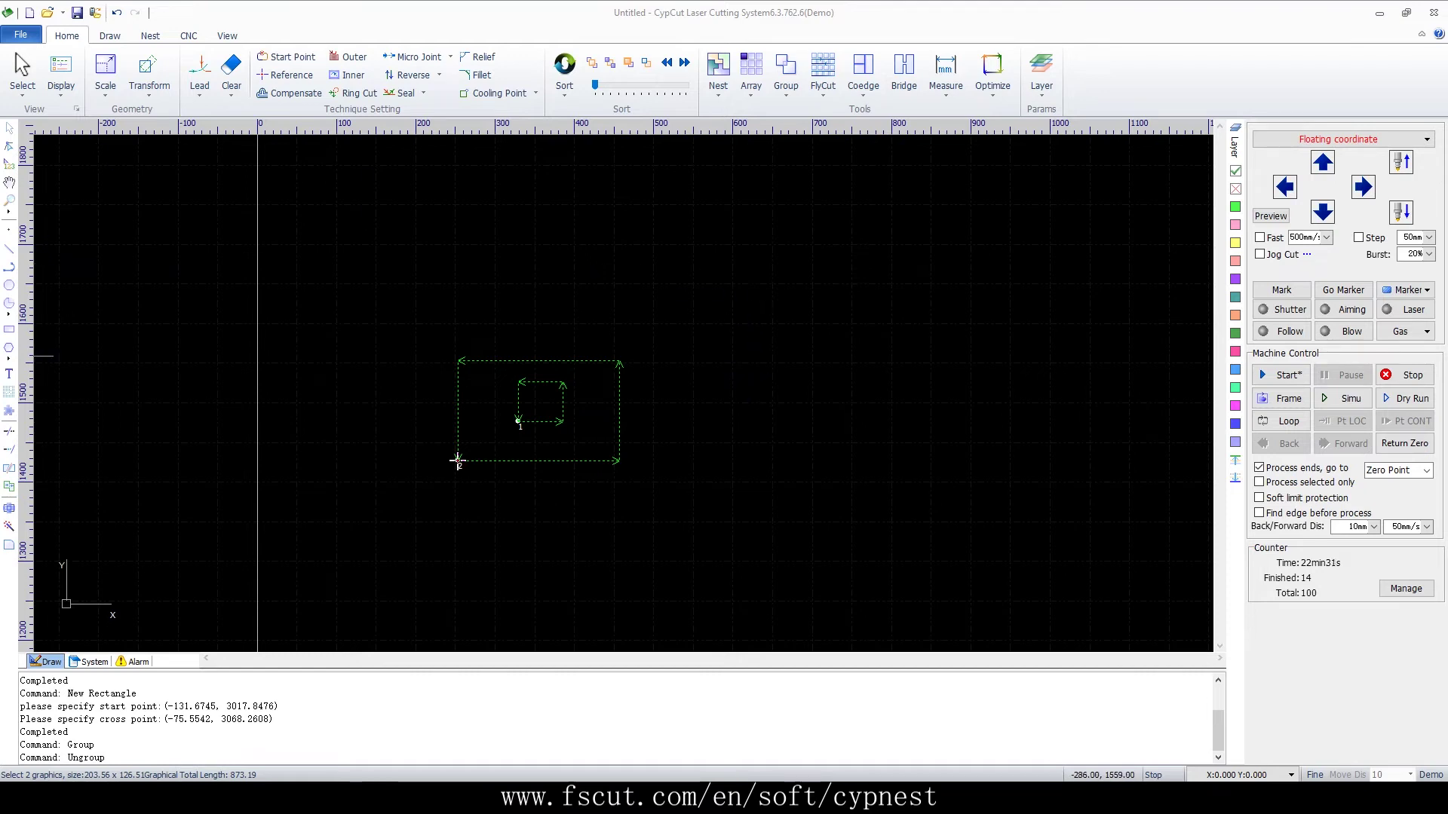
left_click(9, 329)
left_click(704, 332)
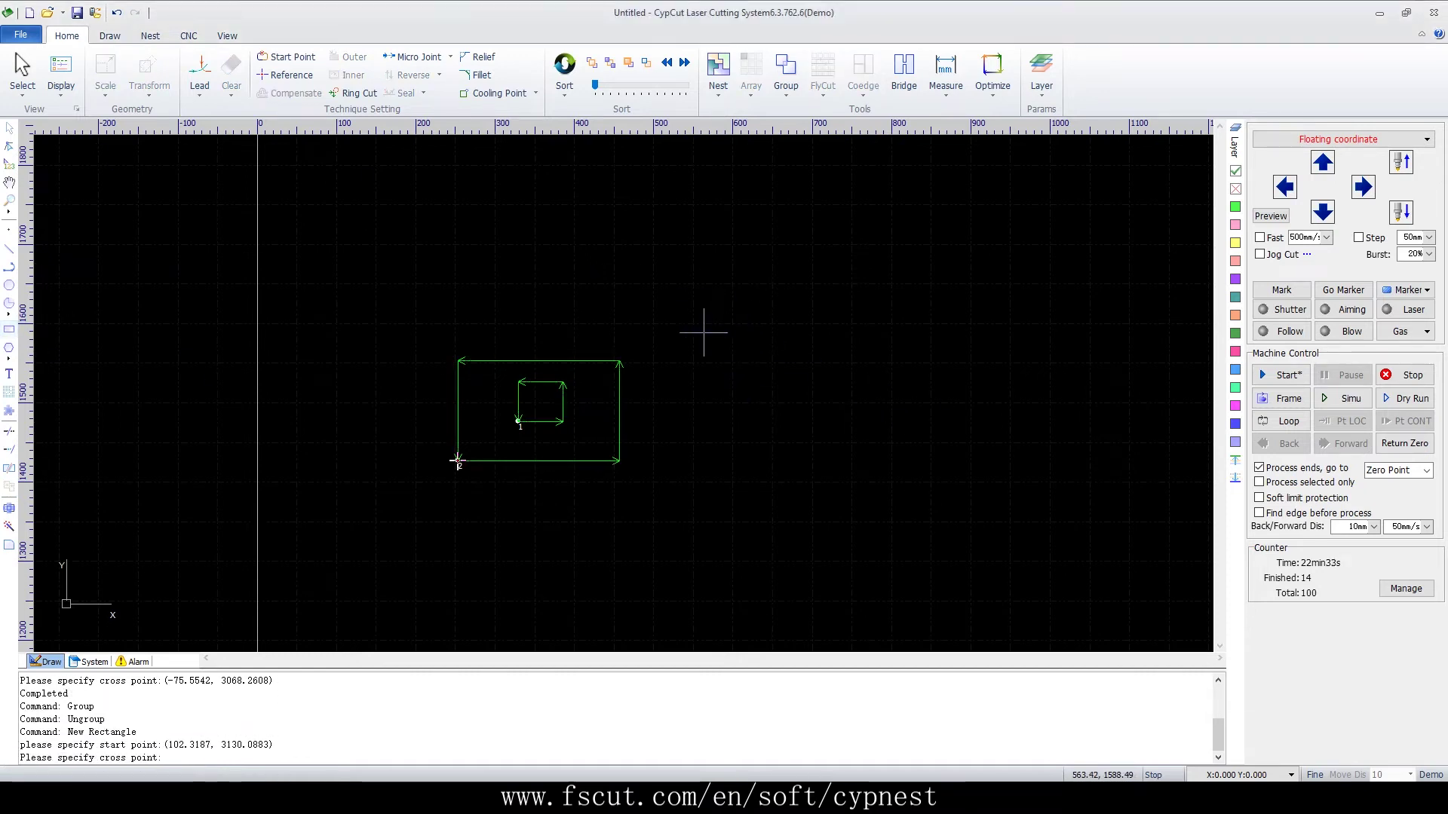
left_click(772, 429)
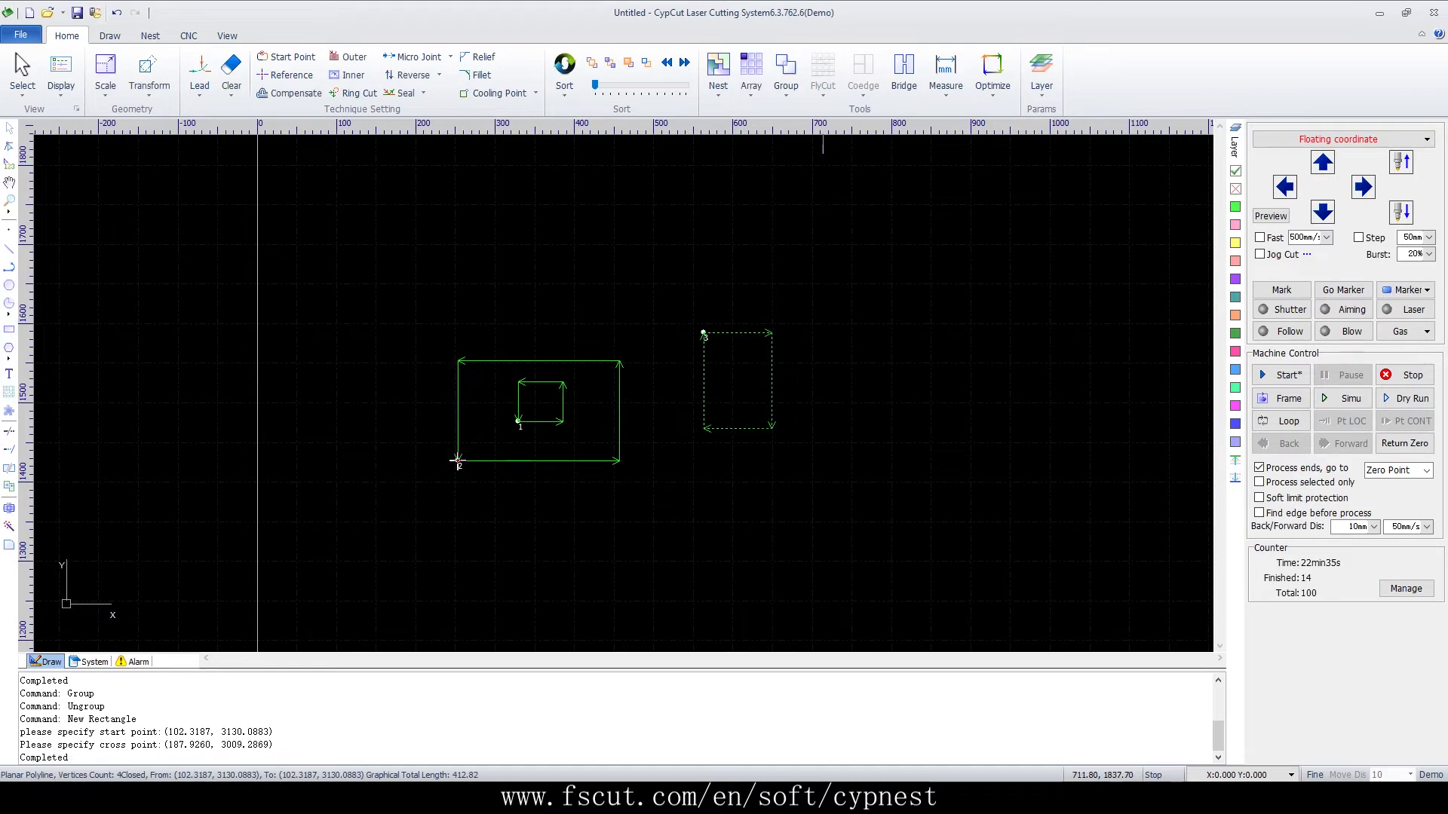
left_click(670, 292)
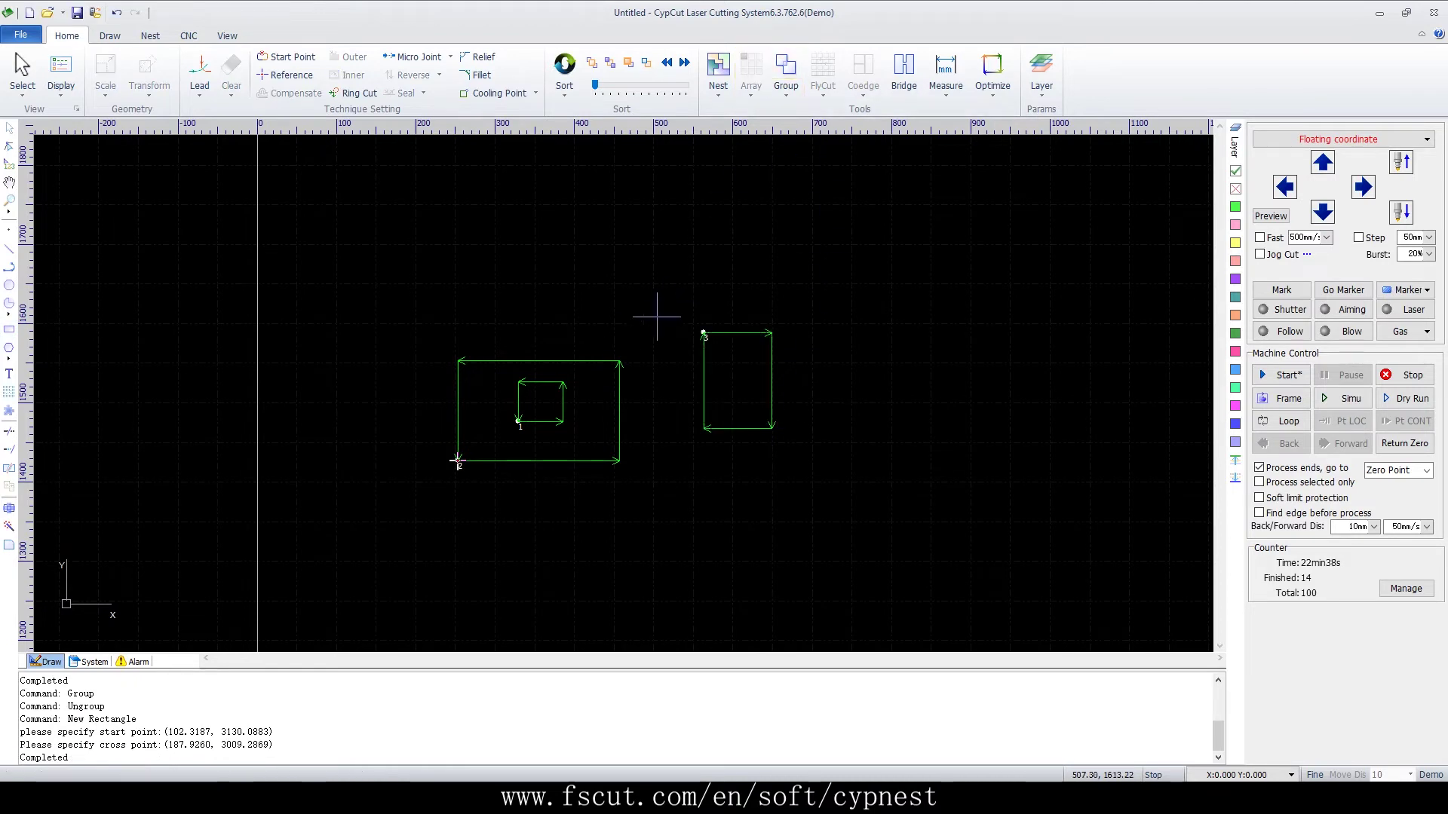
Step: Group the two nested rectangles, and combine that group with the separate rectangle into one group
left_click_drag(629, 324, 529, 570)
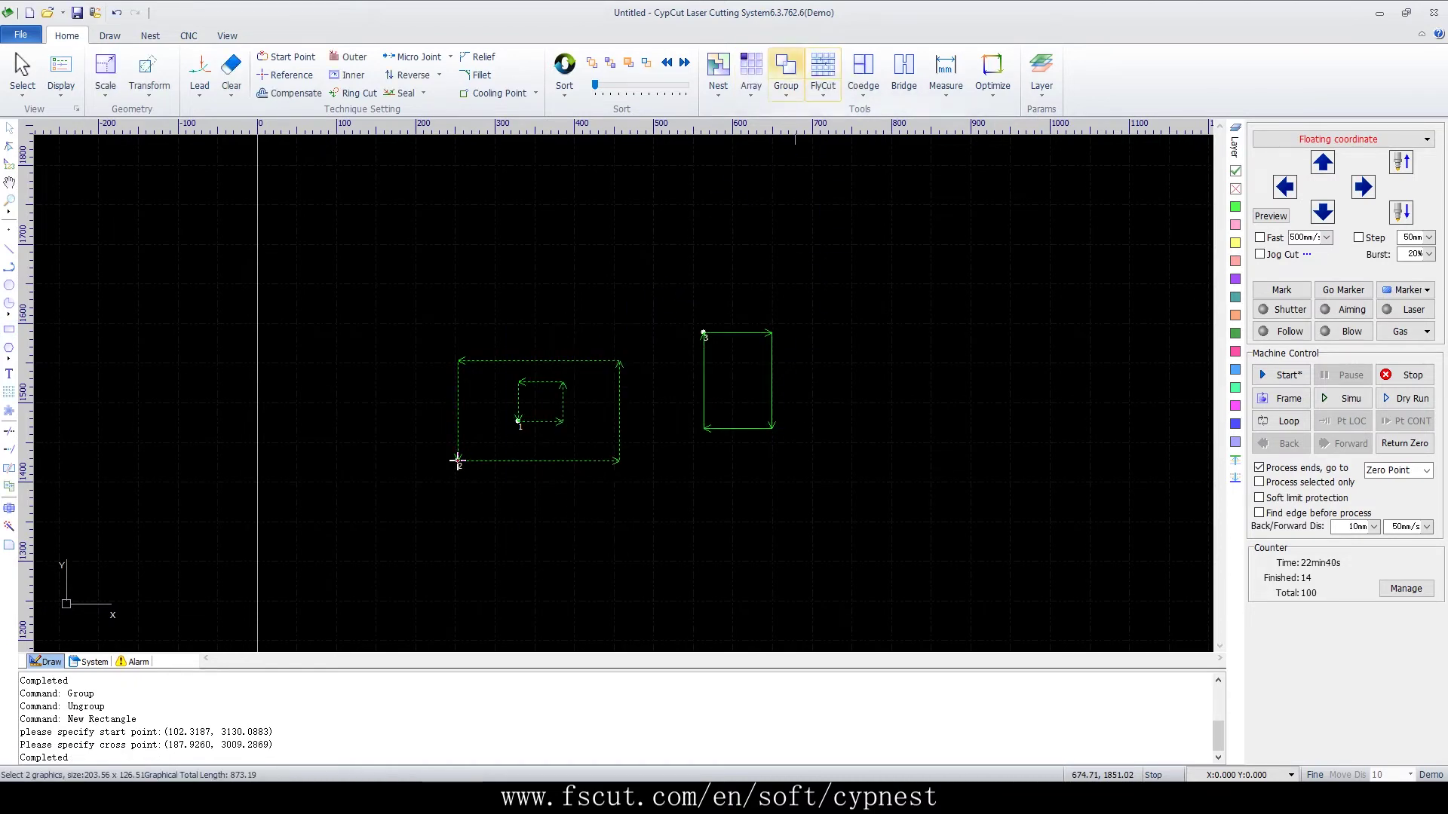
left_click(786, 70)
left_click_drag(811, 296, 369, 580)
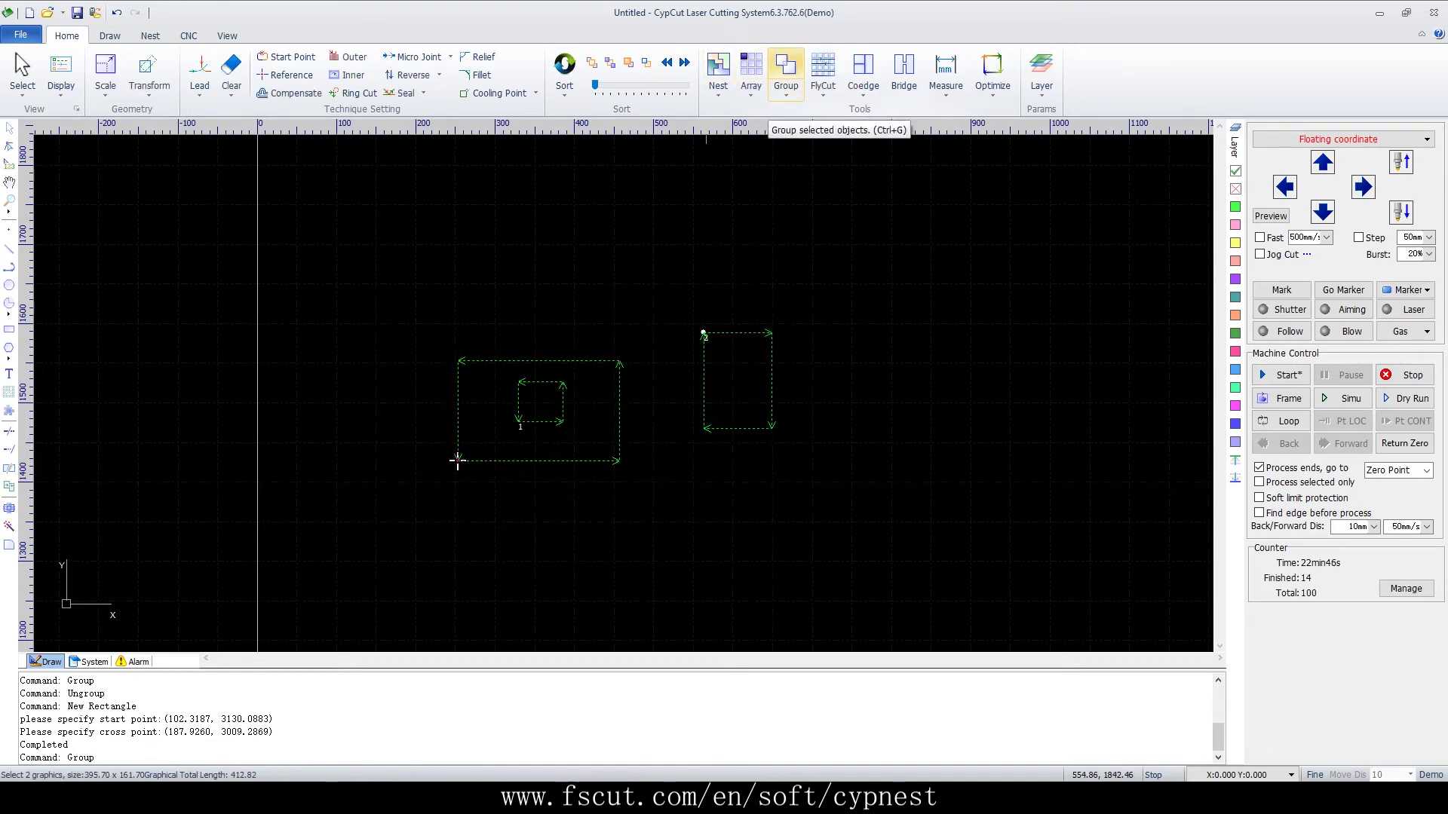
left_click(776, 168)
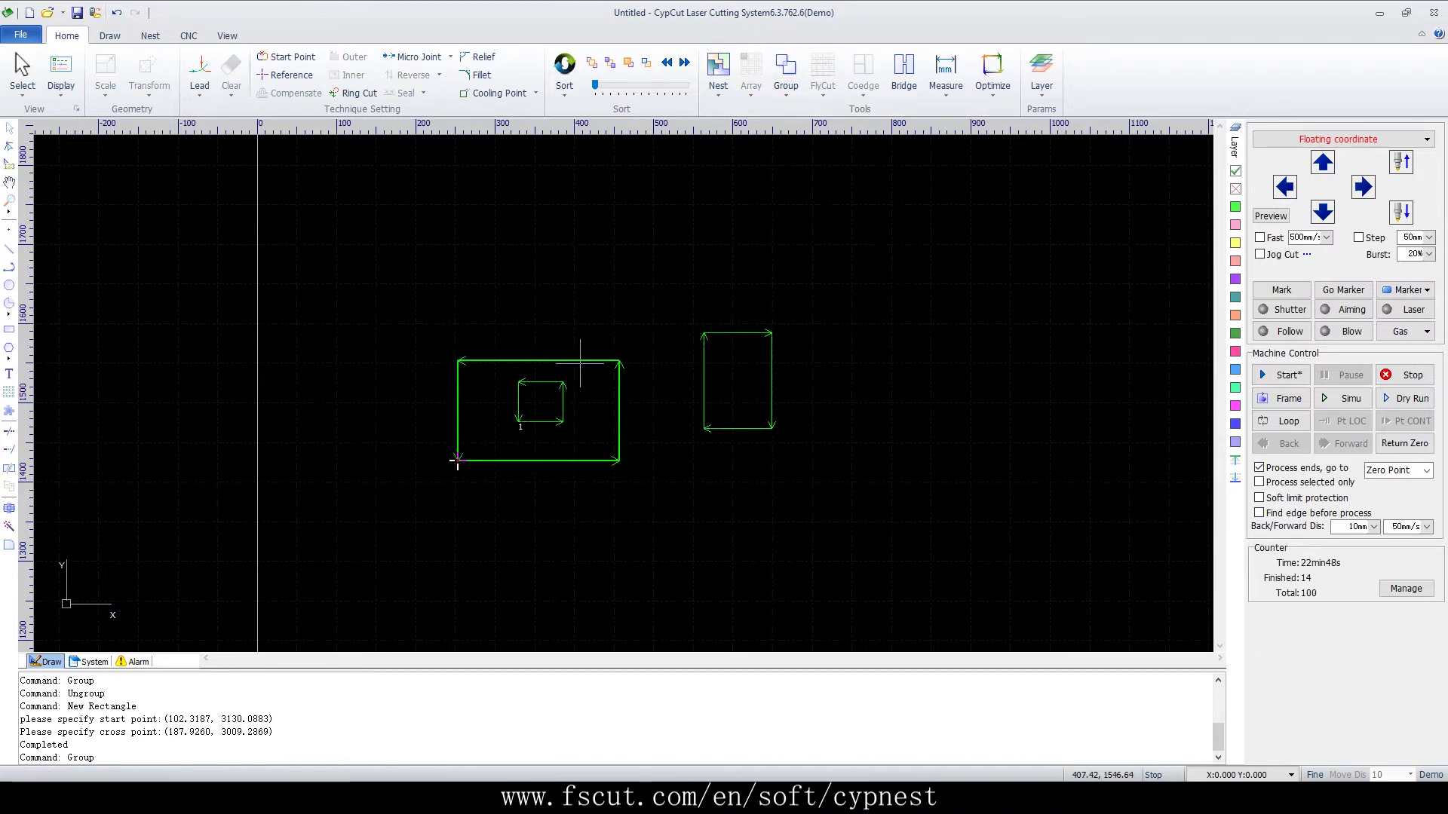
Step: Move the combined group about 100 mm to the right and 80 mm up, and deselect it
left_click_drag(579, 242, 683, 273)
left_click(670, 299)
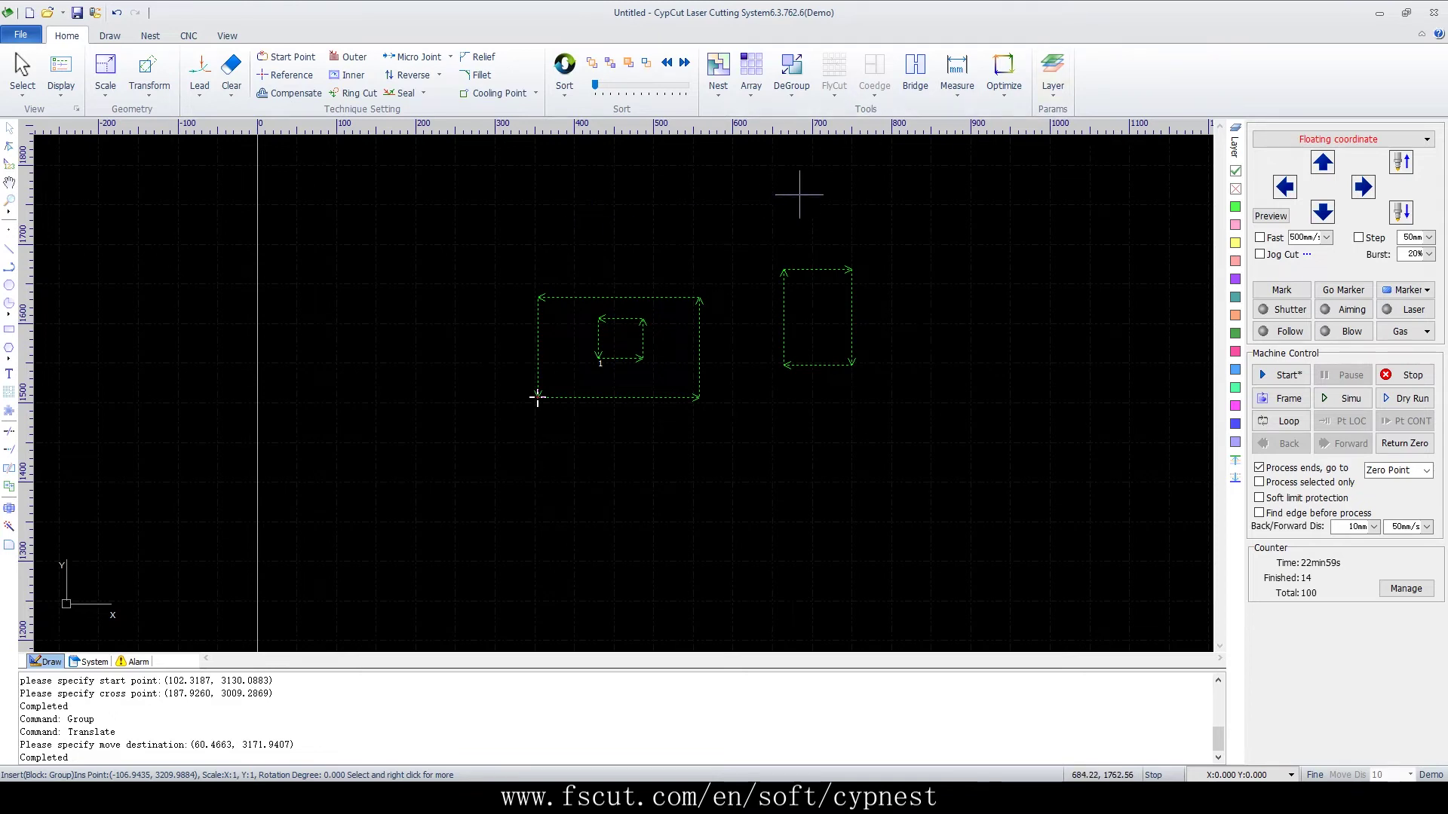
left_click(834, 218)
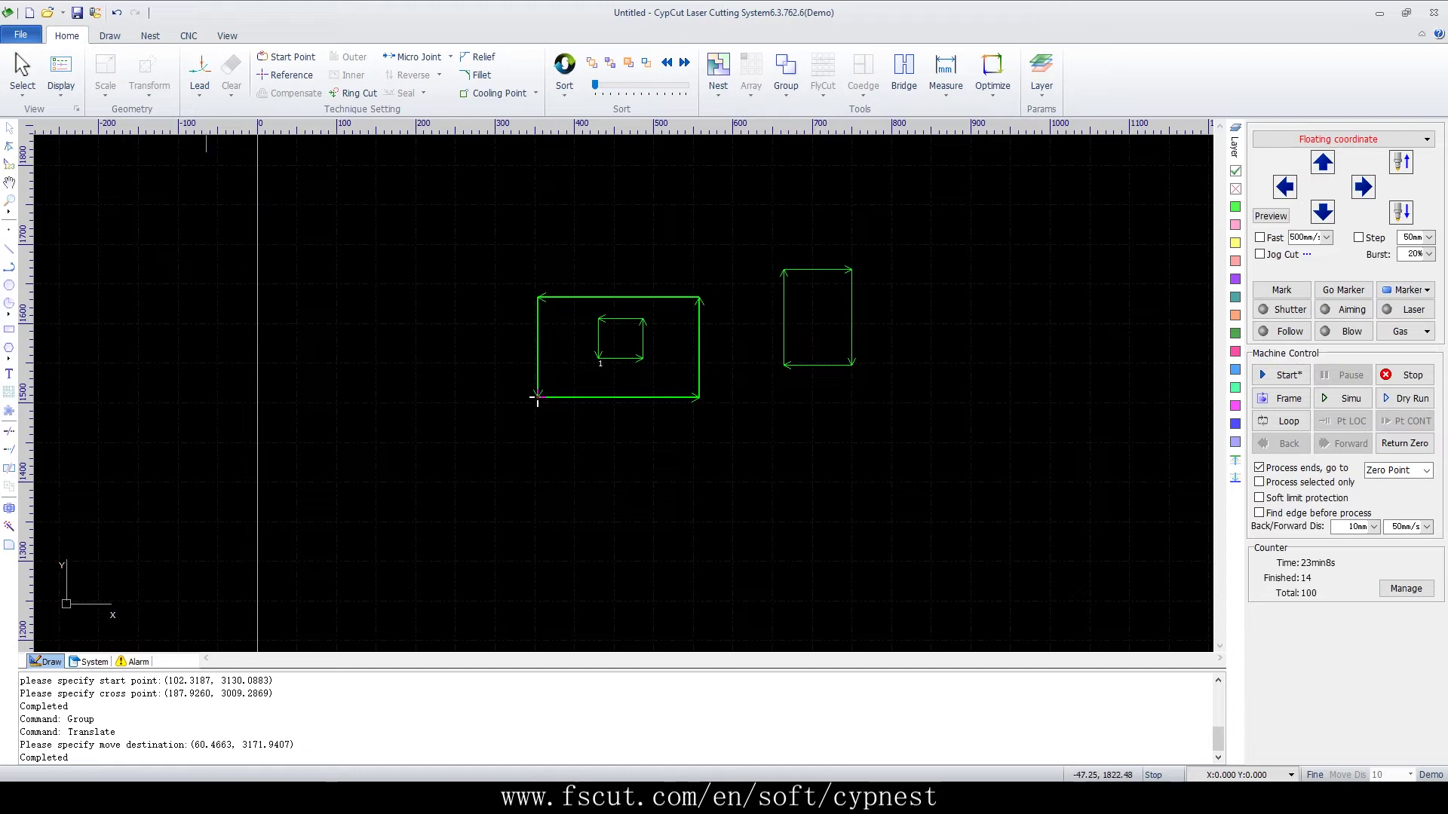
Step: Start a new drawing without saving the current one and draw a circle with a radius of about 39 mm
key("ctrl+n")
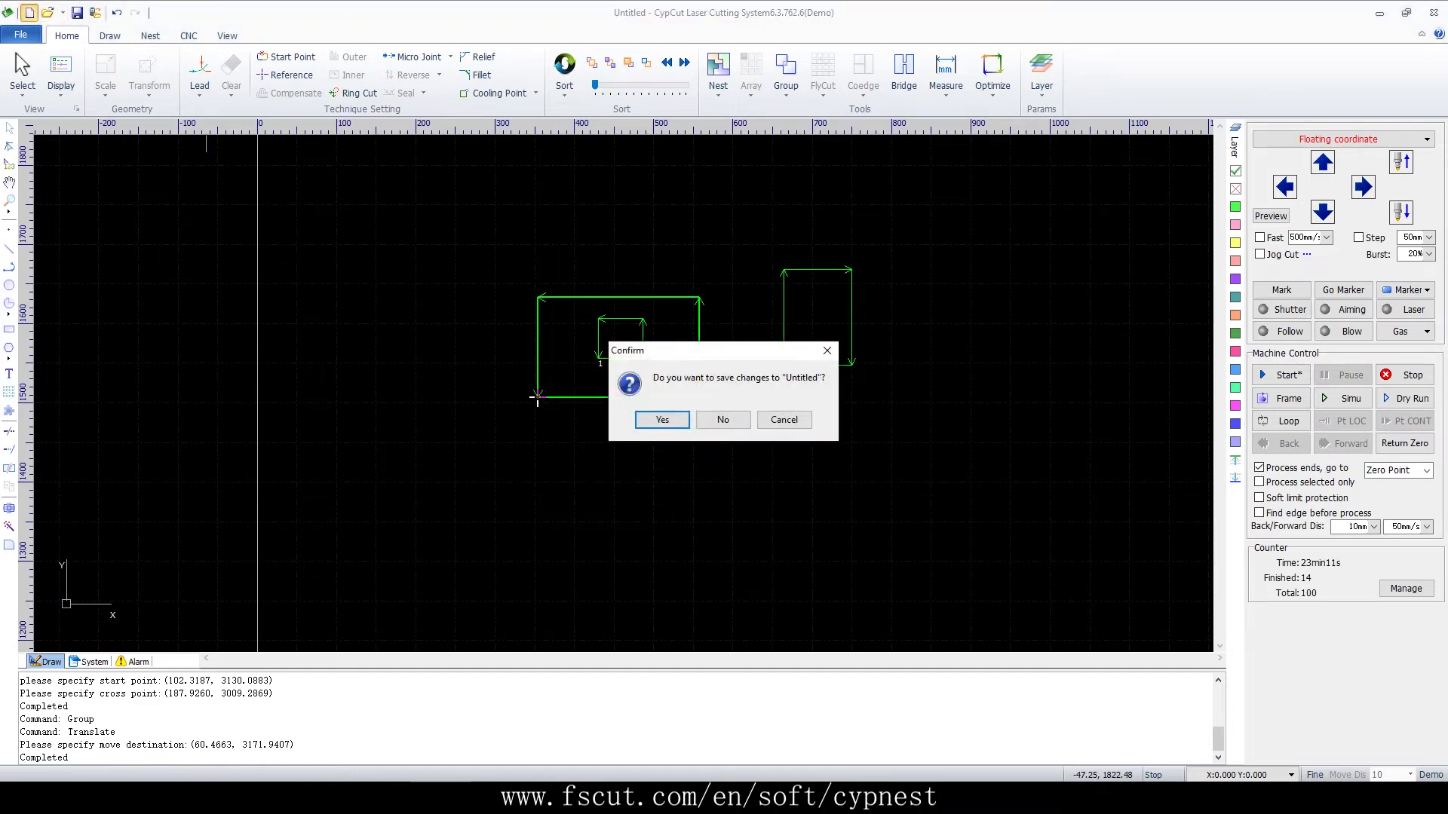
left_click(722, 420)
scroll(637, 391, "up", 5)
left_click(9, 285)
left_click(356, 541)
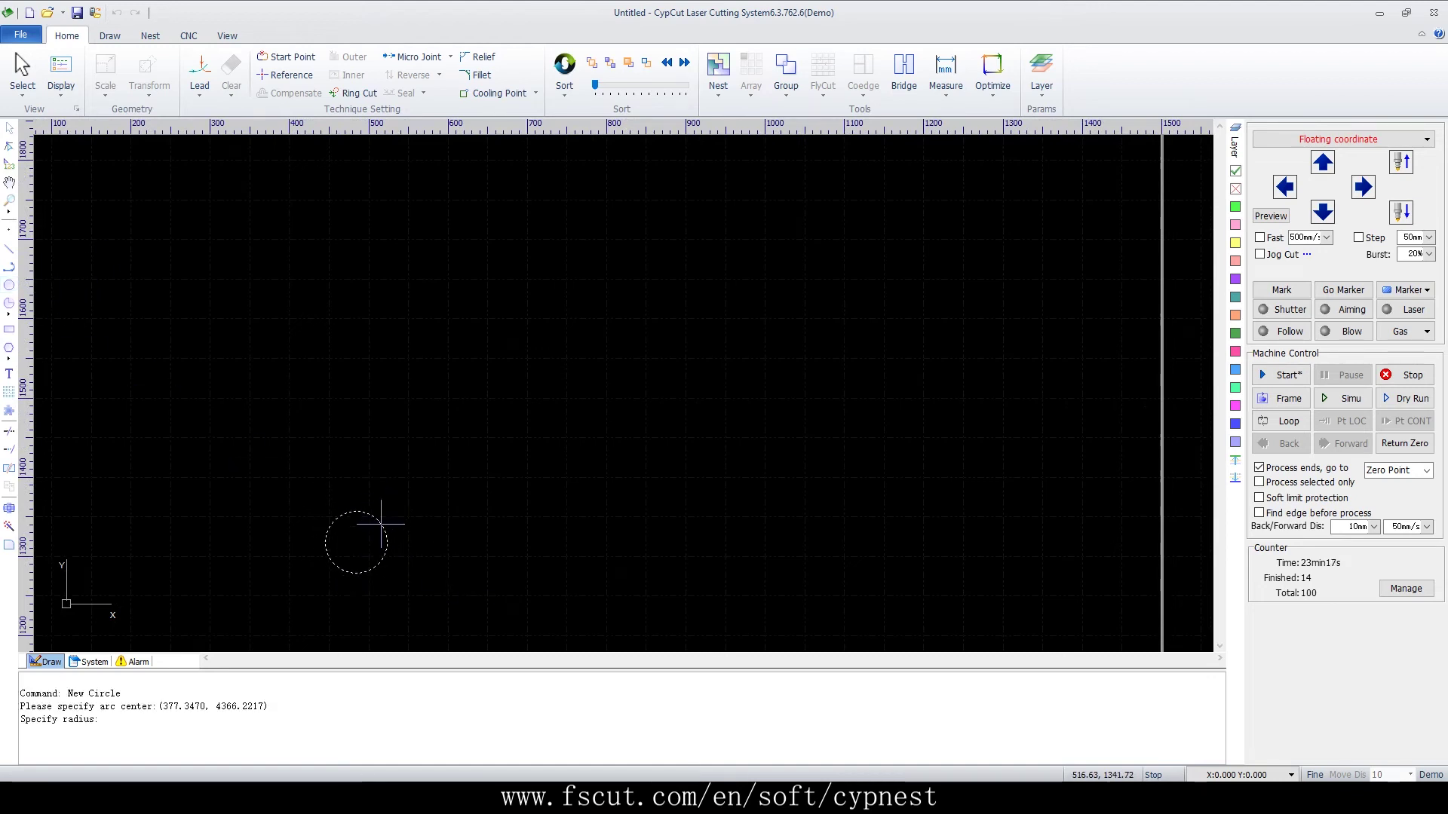
left_click(377, 519)
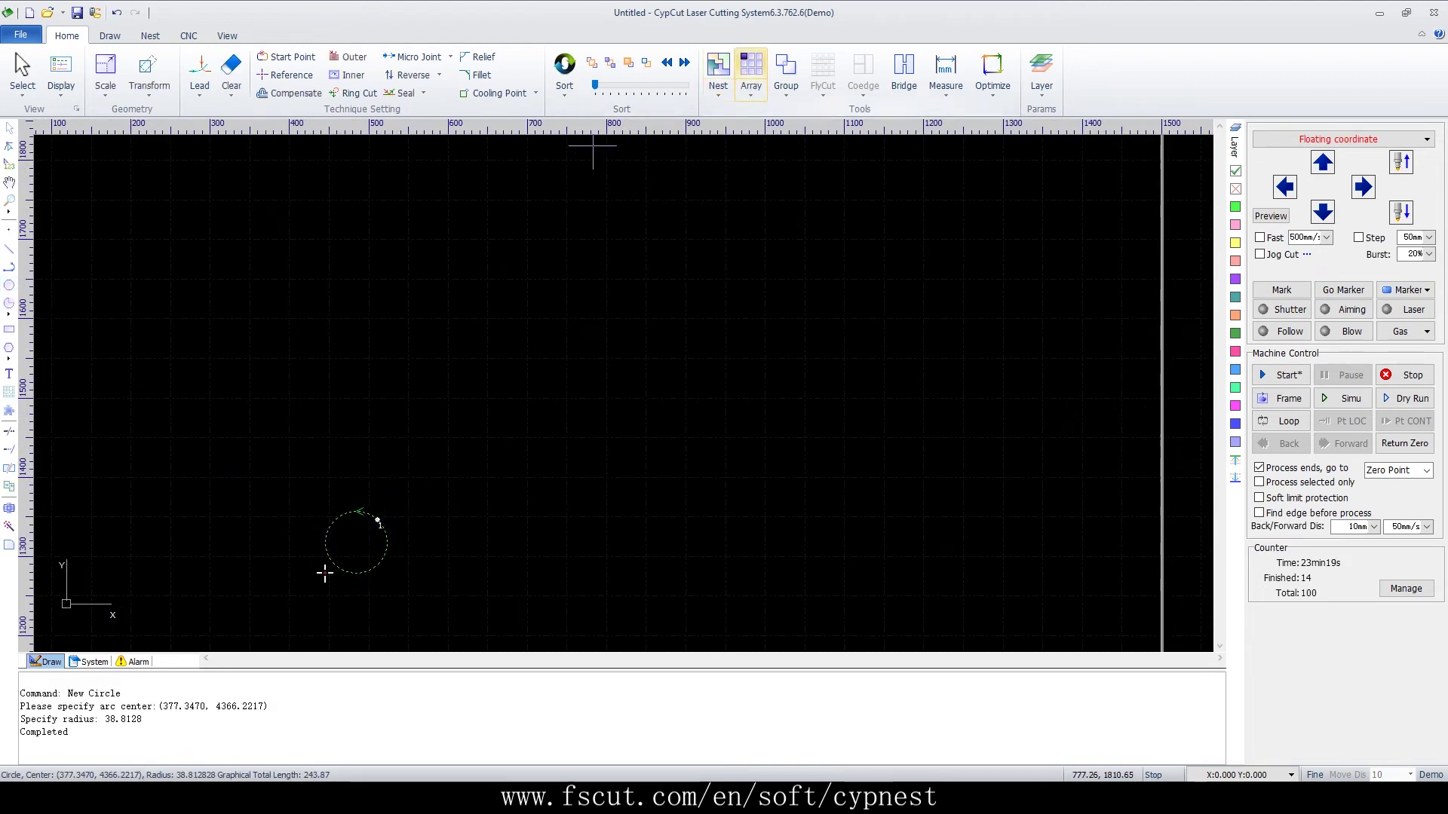
Step: Create a rectangular array of the circle with 5 rows and 5 columns at 20 mm row and column intervals, up and right
left_click(751, 72)
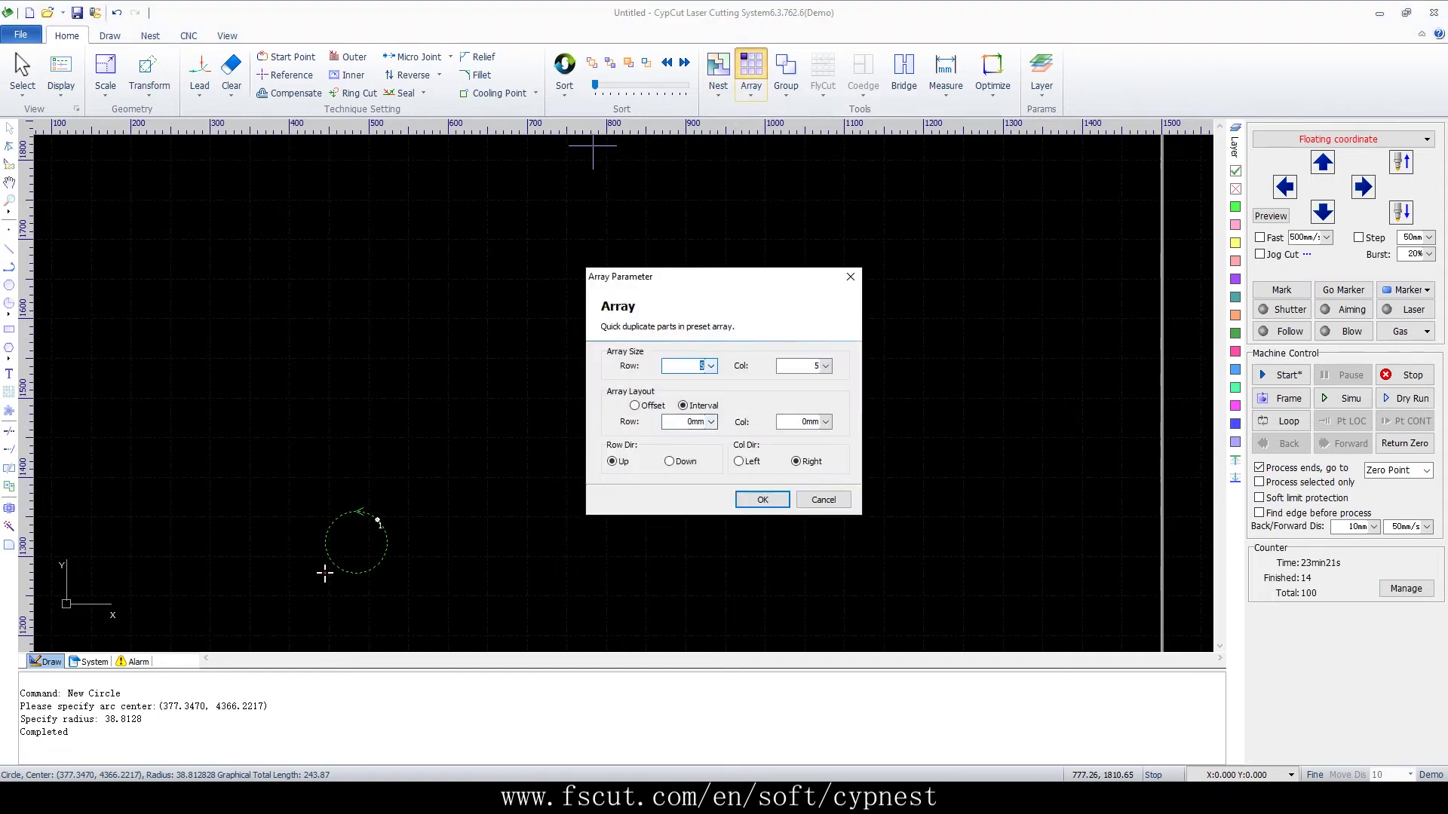
left_click(711, 422)
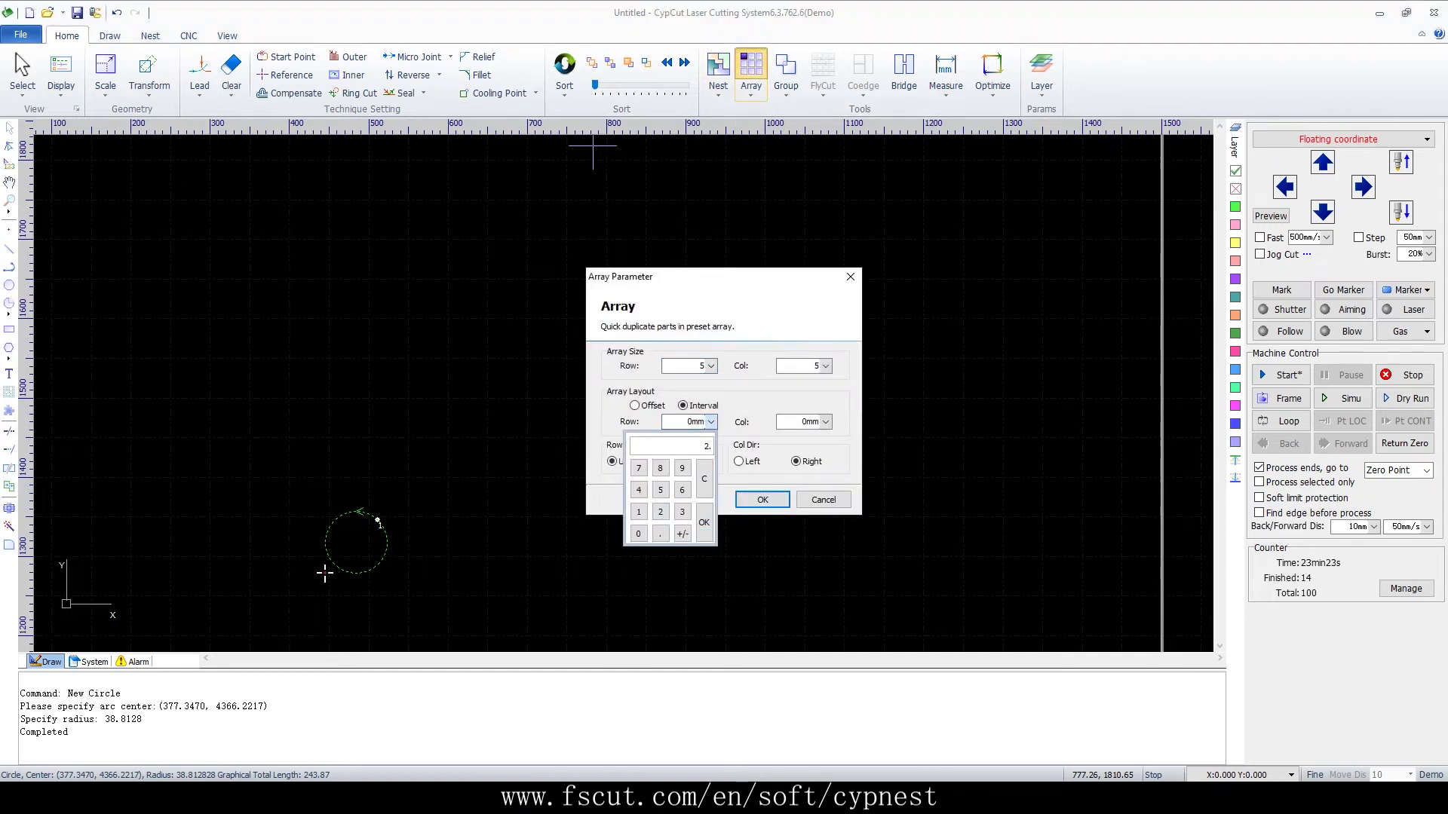
type("20")
key("Return")
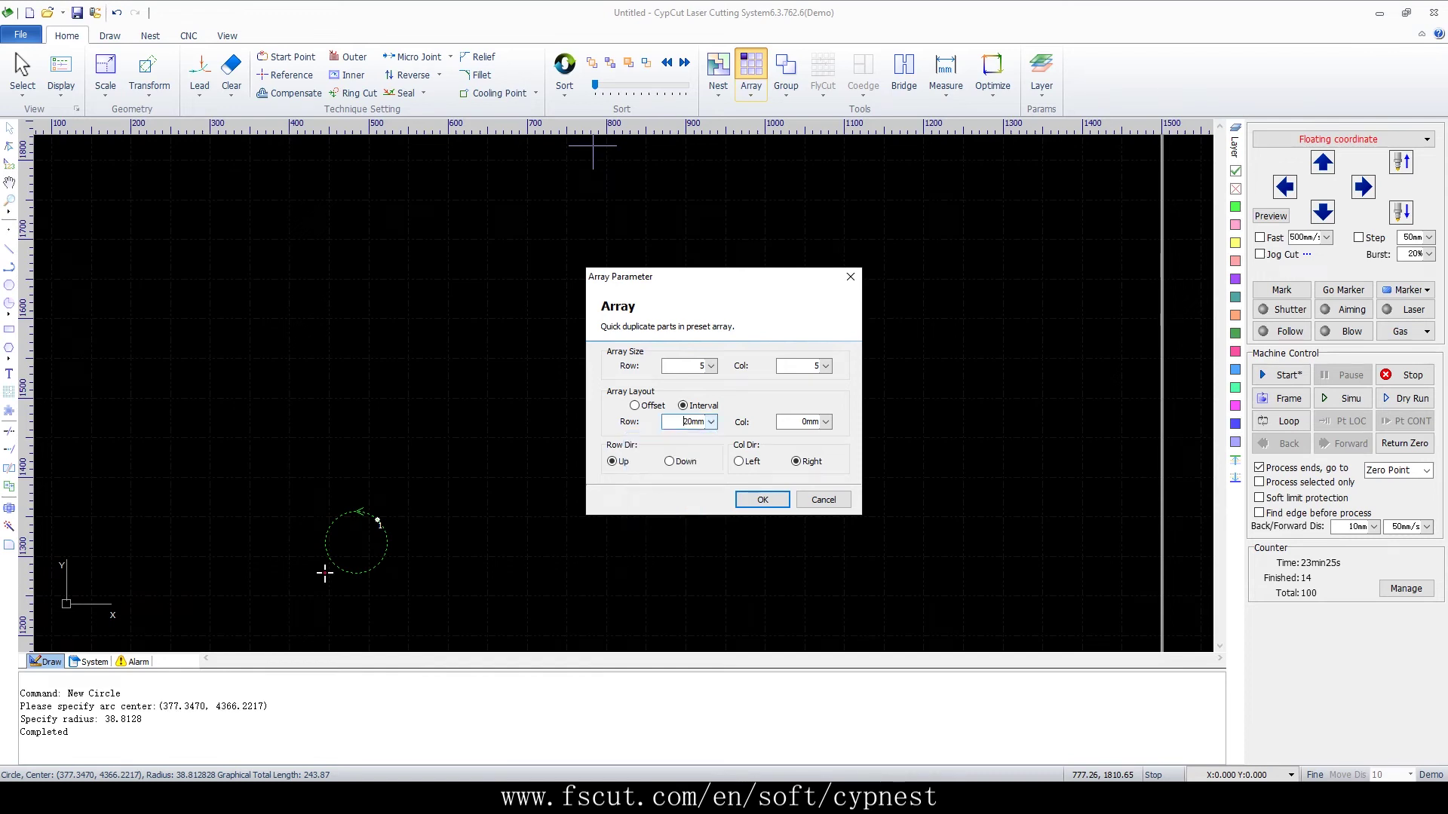
left_click(825, 421)
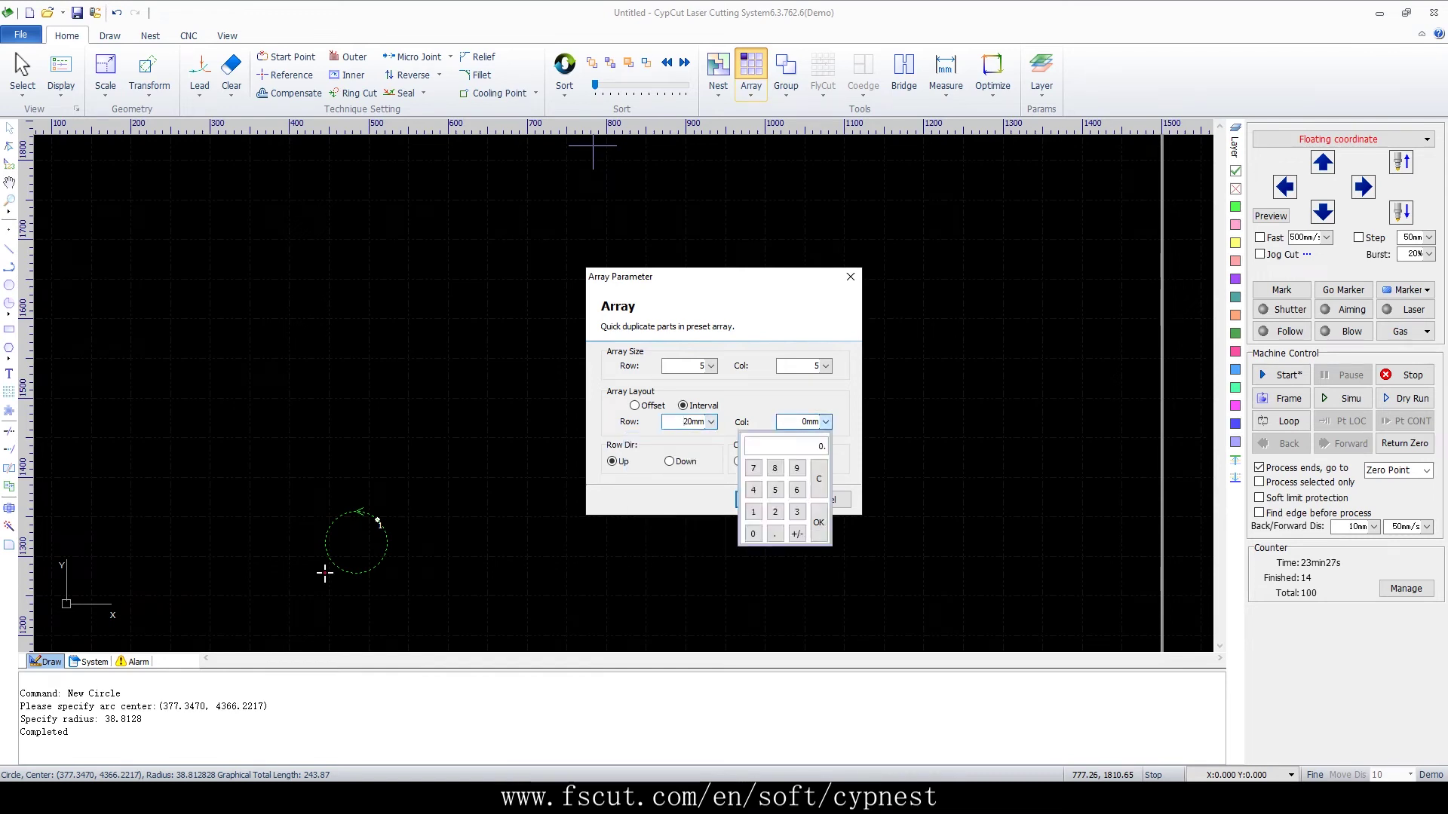
type("20")
left_click(818, 523)
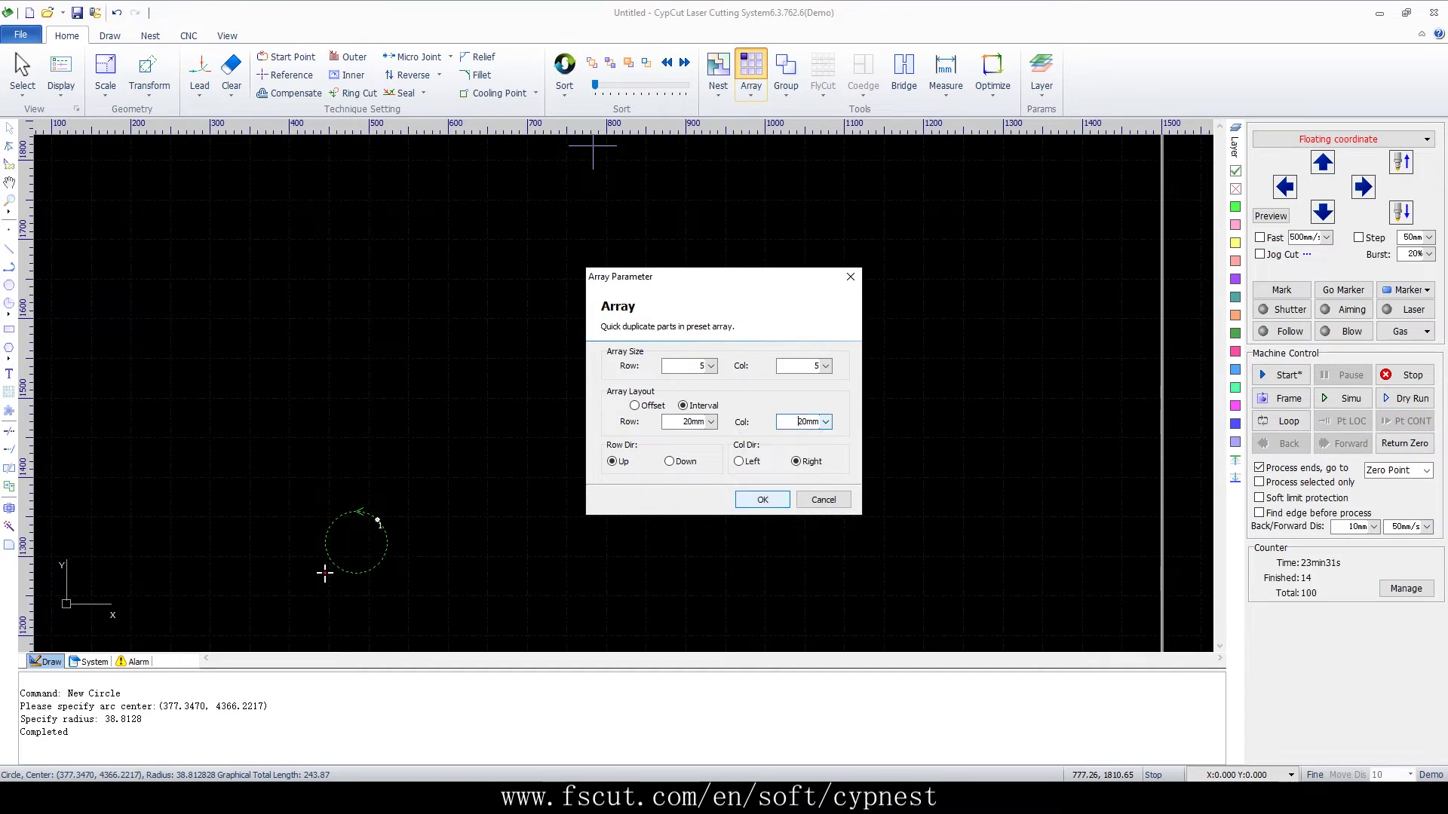
left_click(761, 499)
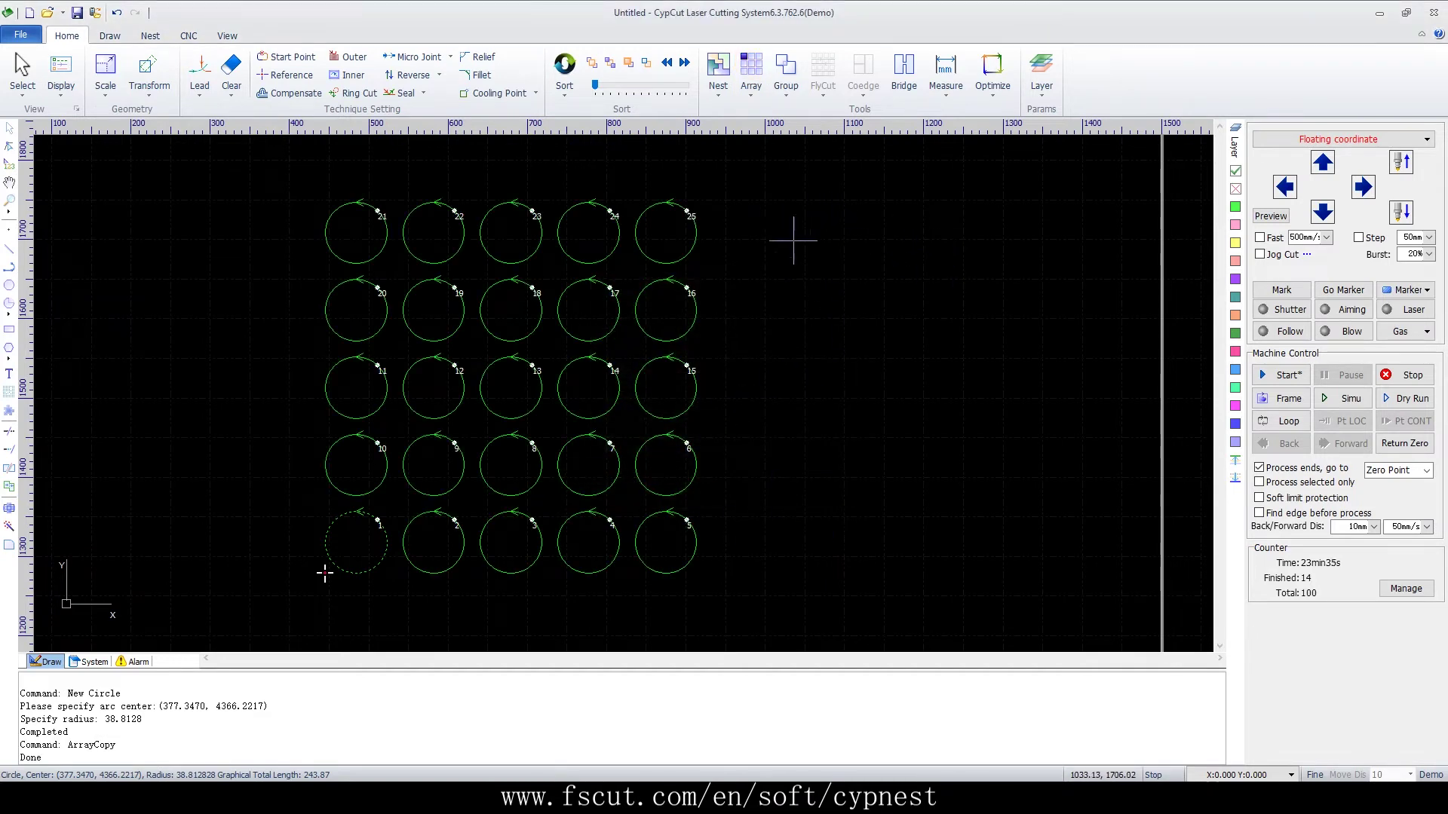
Step: Simulate the cutting process of the circle array and return to the editing tools
key("ctrl+F5")
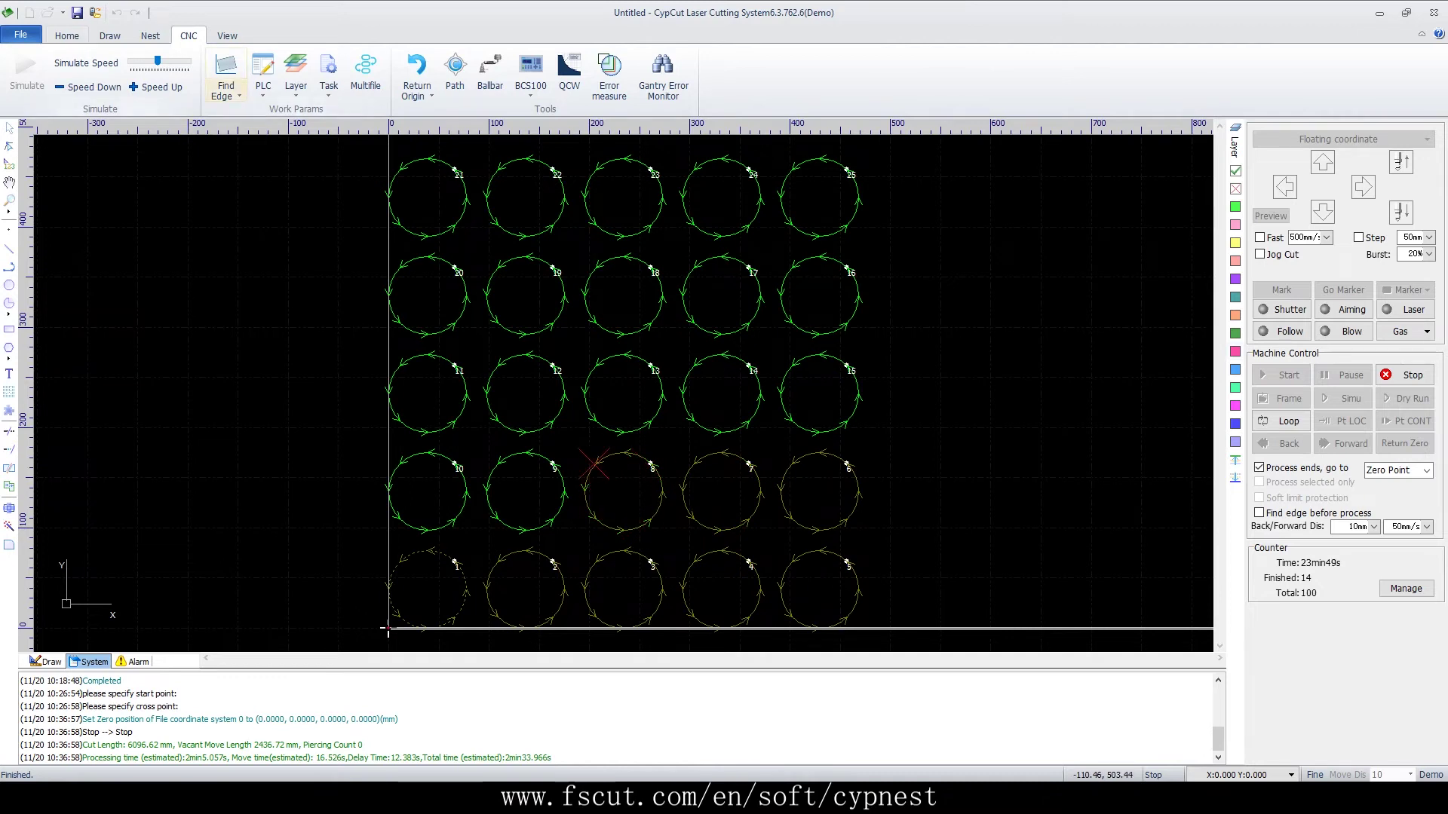
left_click(67, 36)
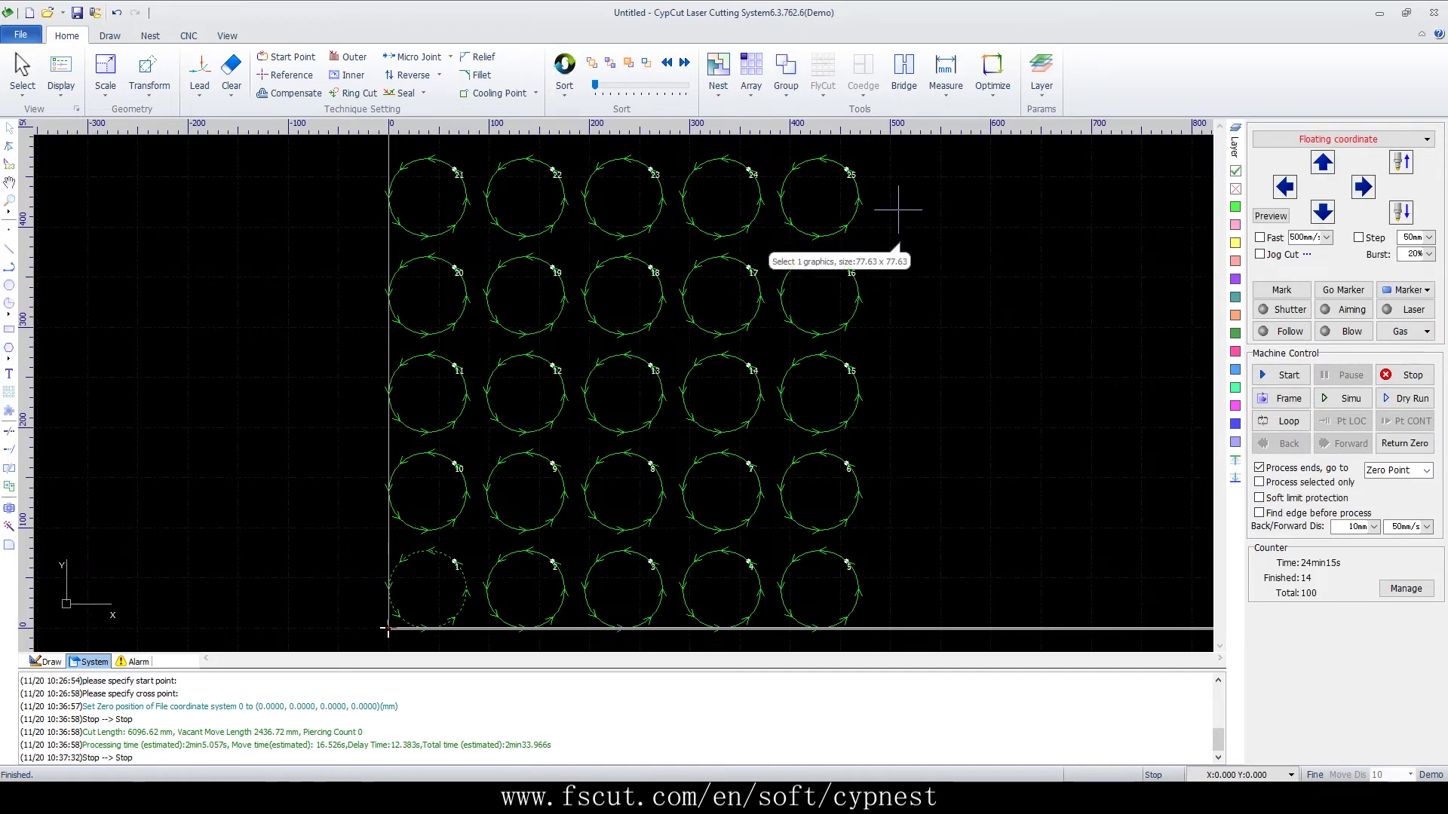
Step: Apply a Circular Fly Cut to all the circles with 50 mm valid distance, top-to-bottom sorting and FlyCut by part, and simulate part of the cutting
left_click_drag(879, 156, 337, 652)
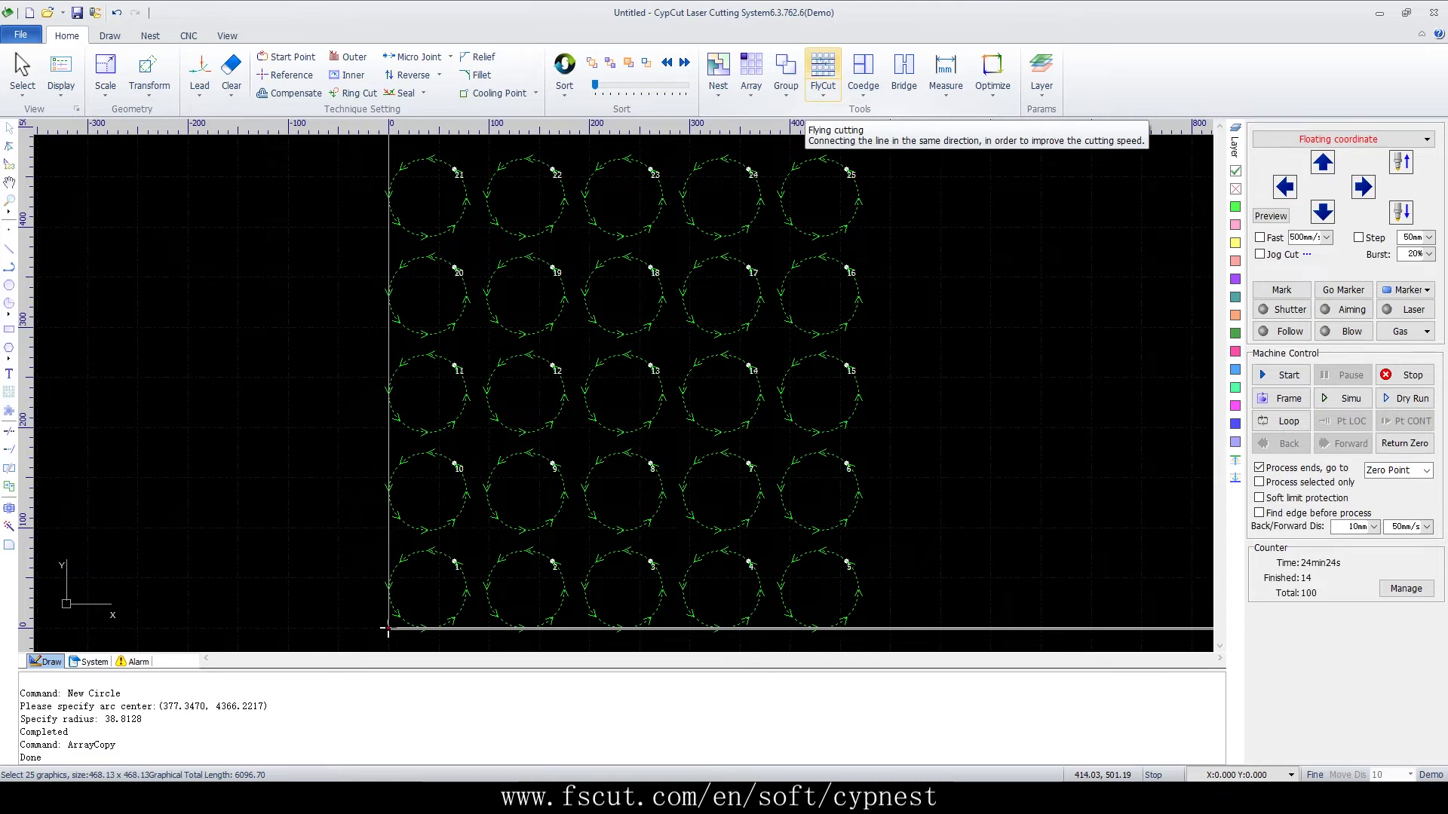
left_click(822, 75)
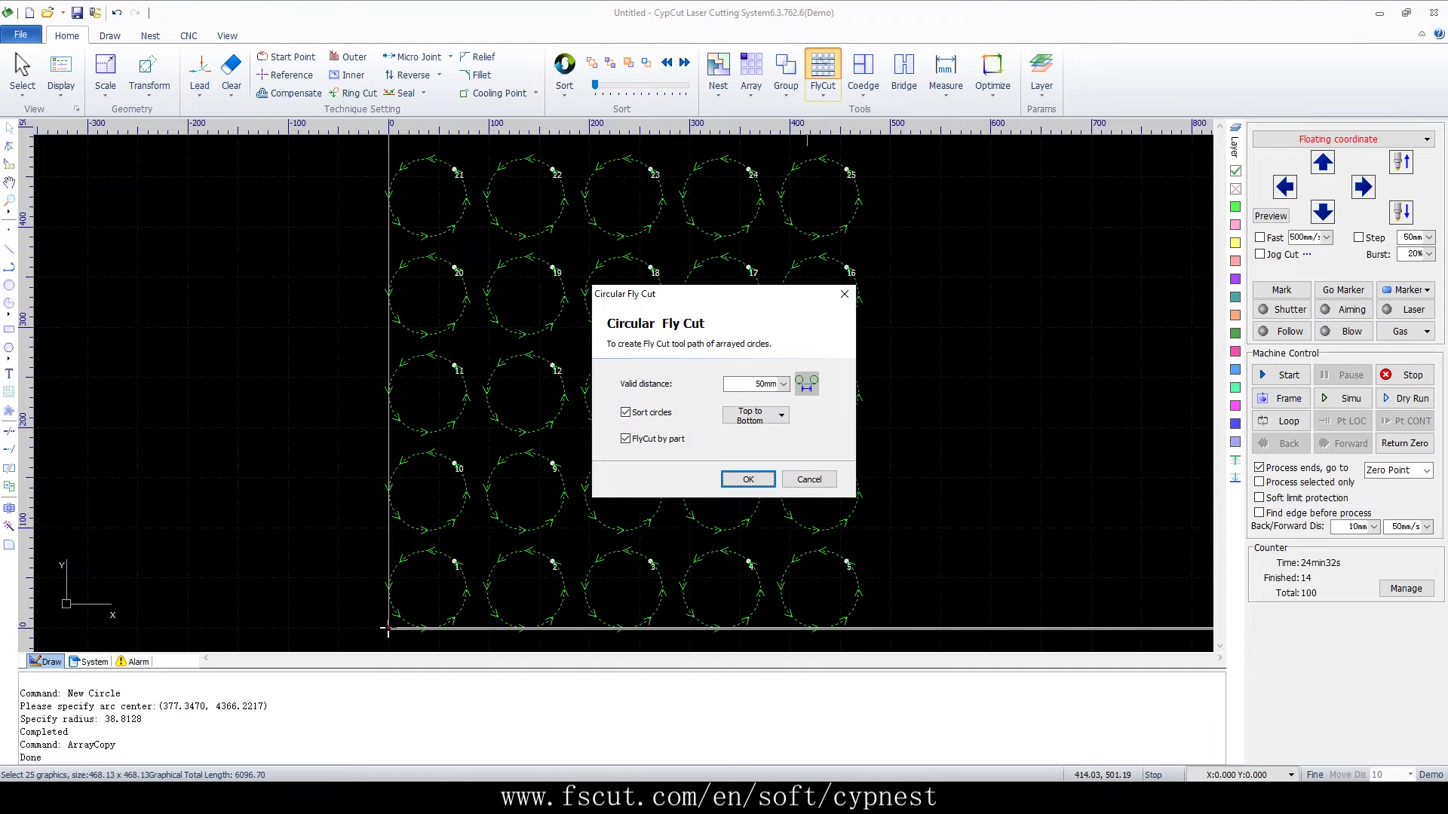
left_click(748, 480)
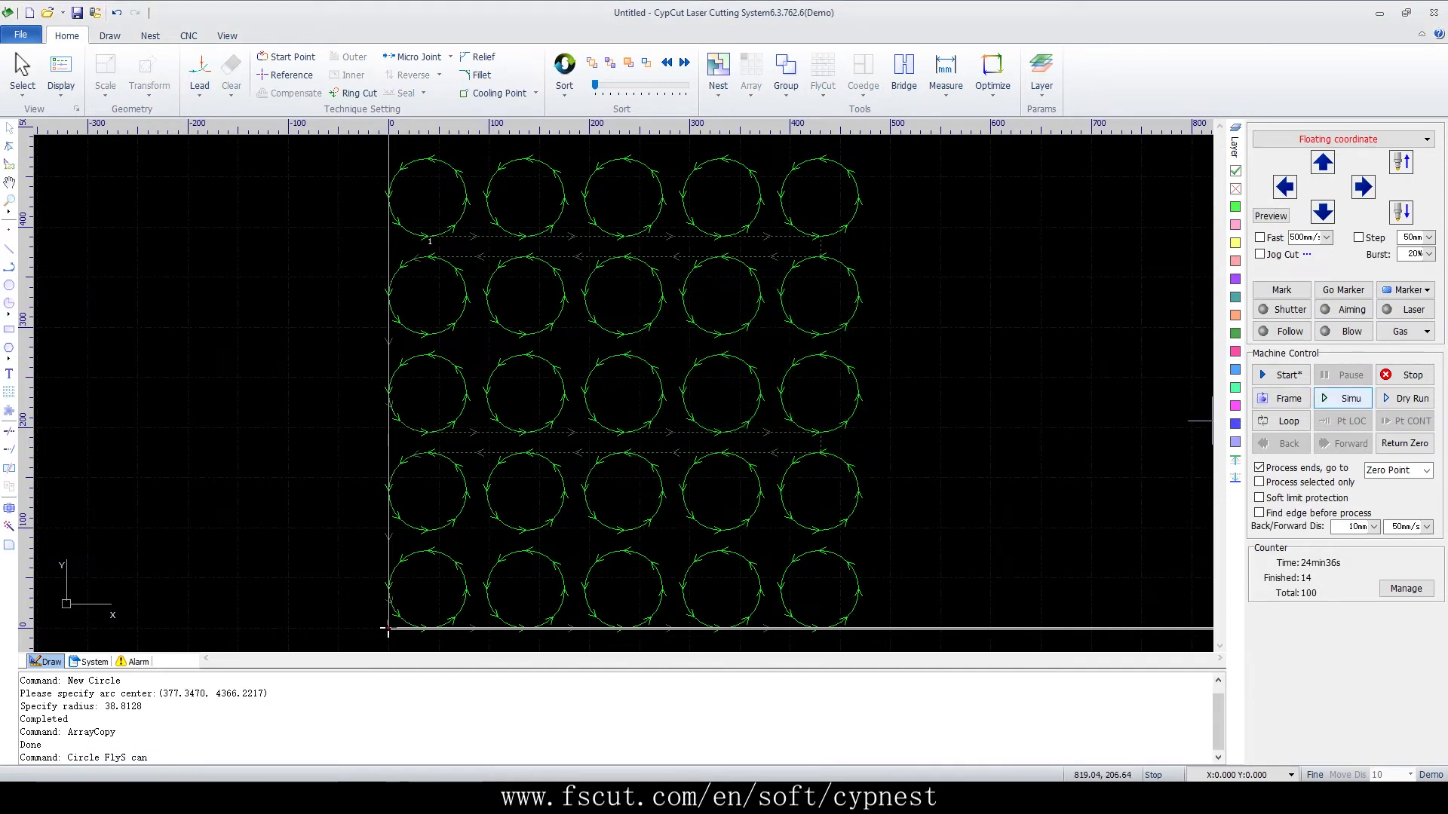
left_click(1346, 398)
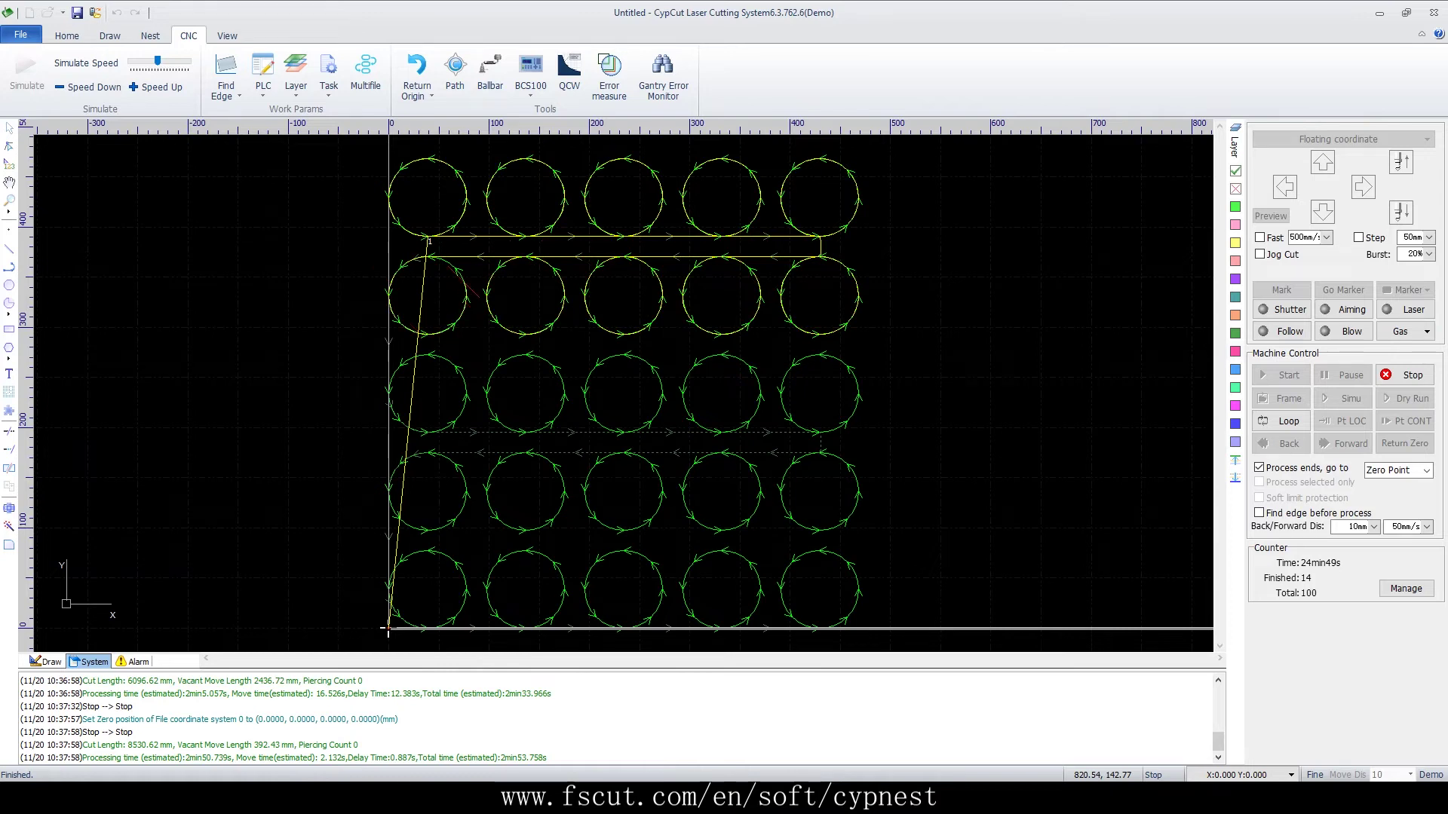
left_click(1405, 375)
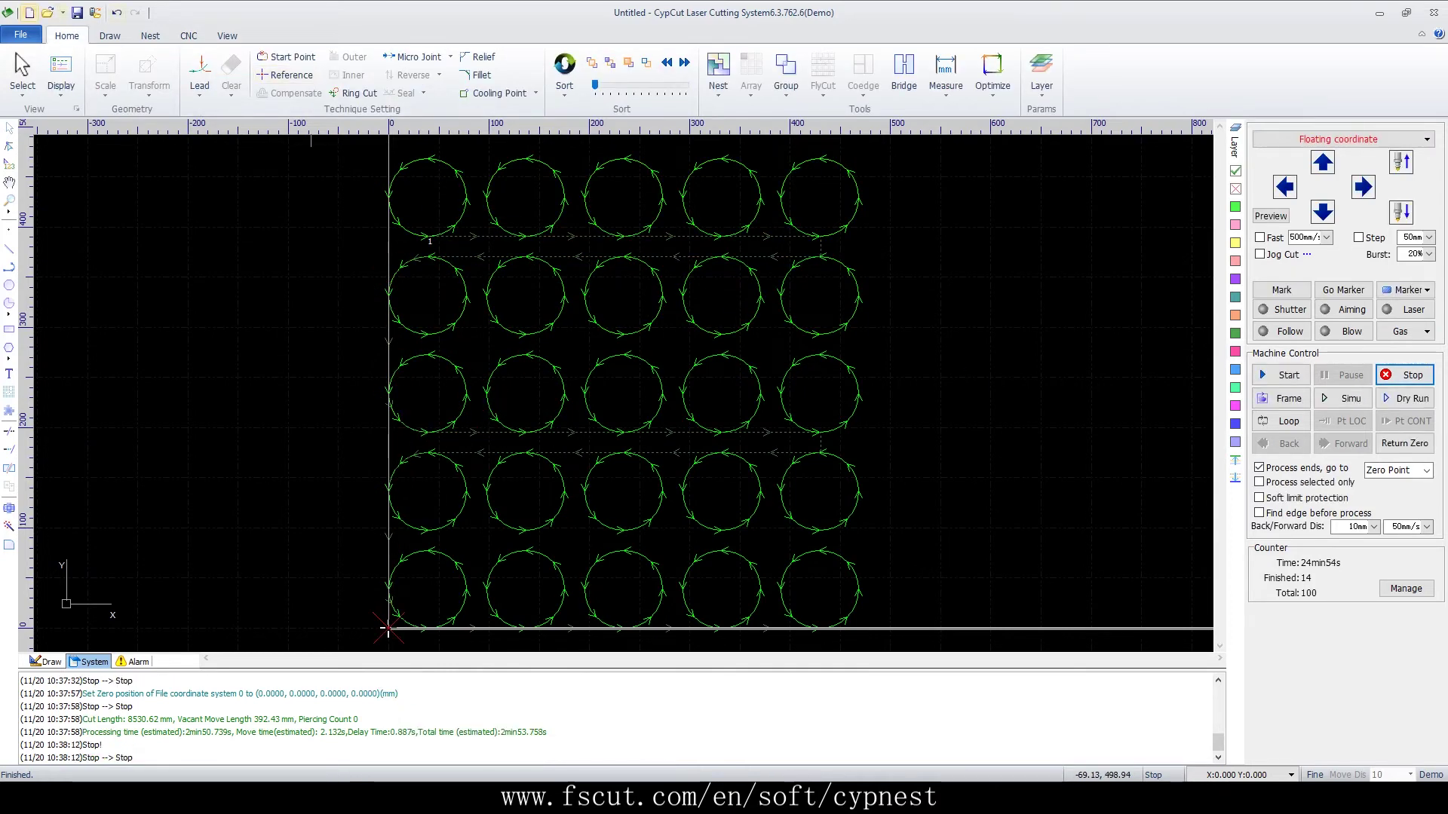
Step: Start a new drawing without saving the current one and show the drawing command log
left_click(29, 12)
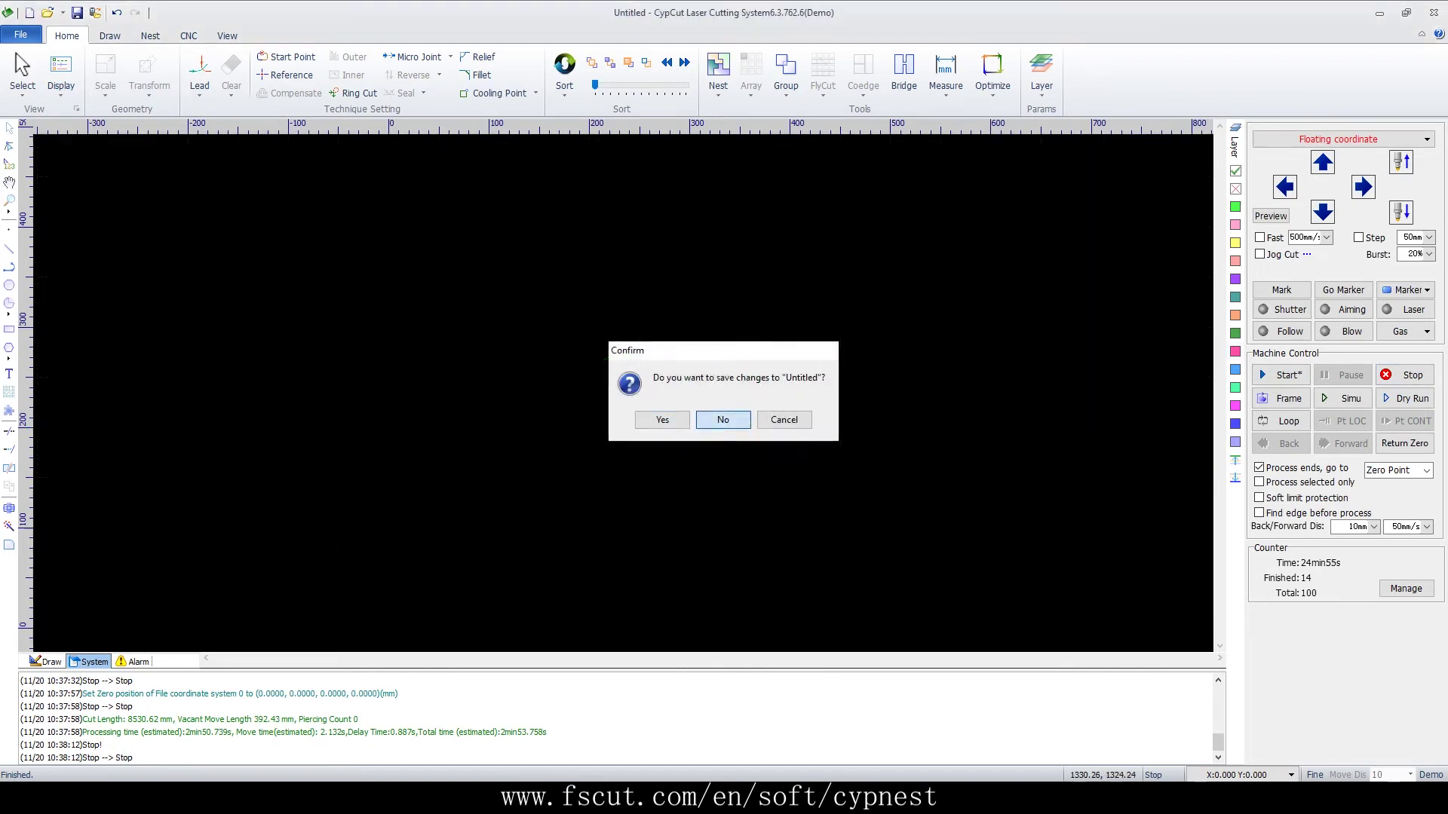
left_click(724, 417)
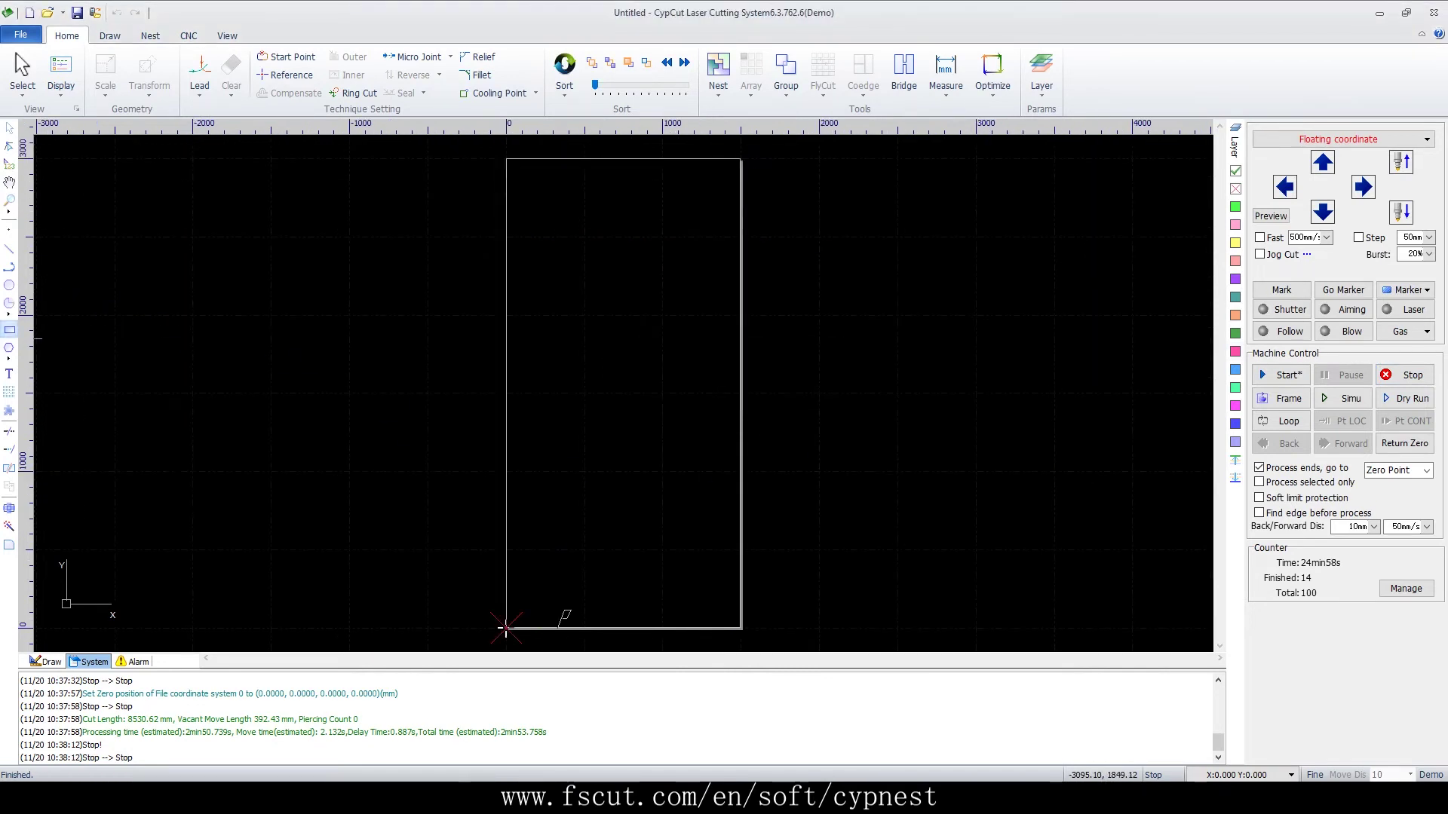
scroll(575, 452, "up", 3)
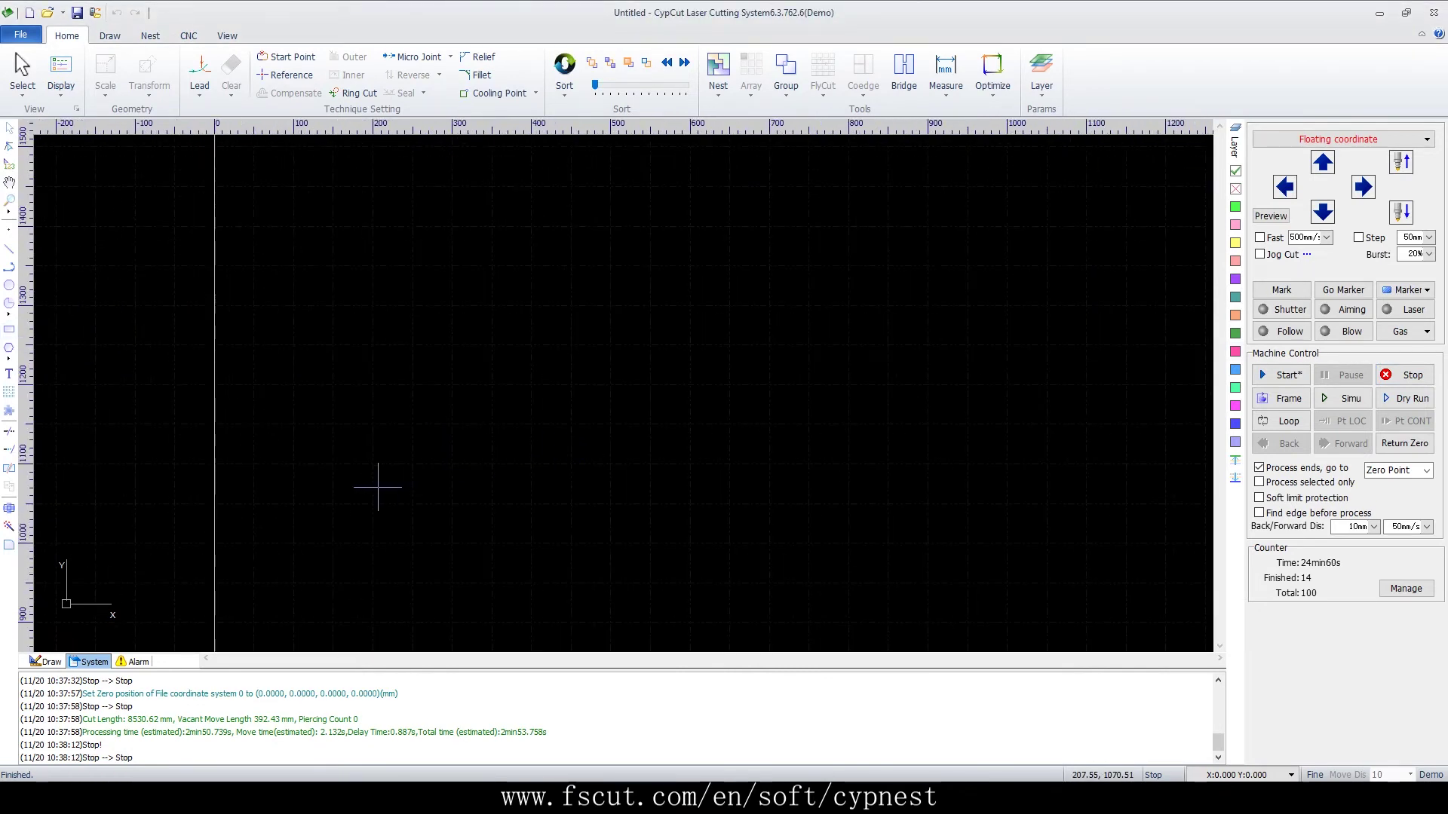
left_click(45, 661)
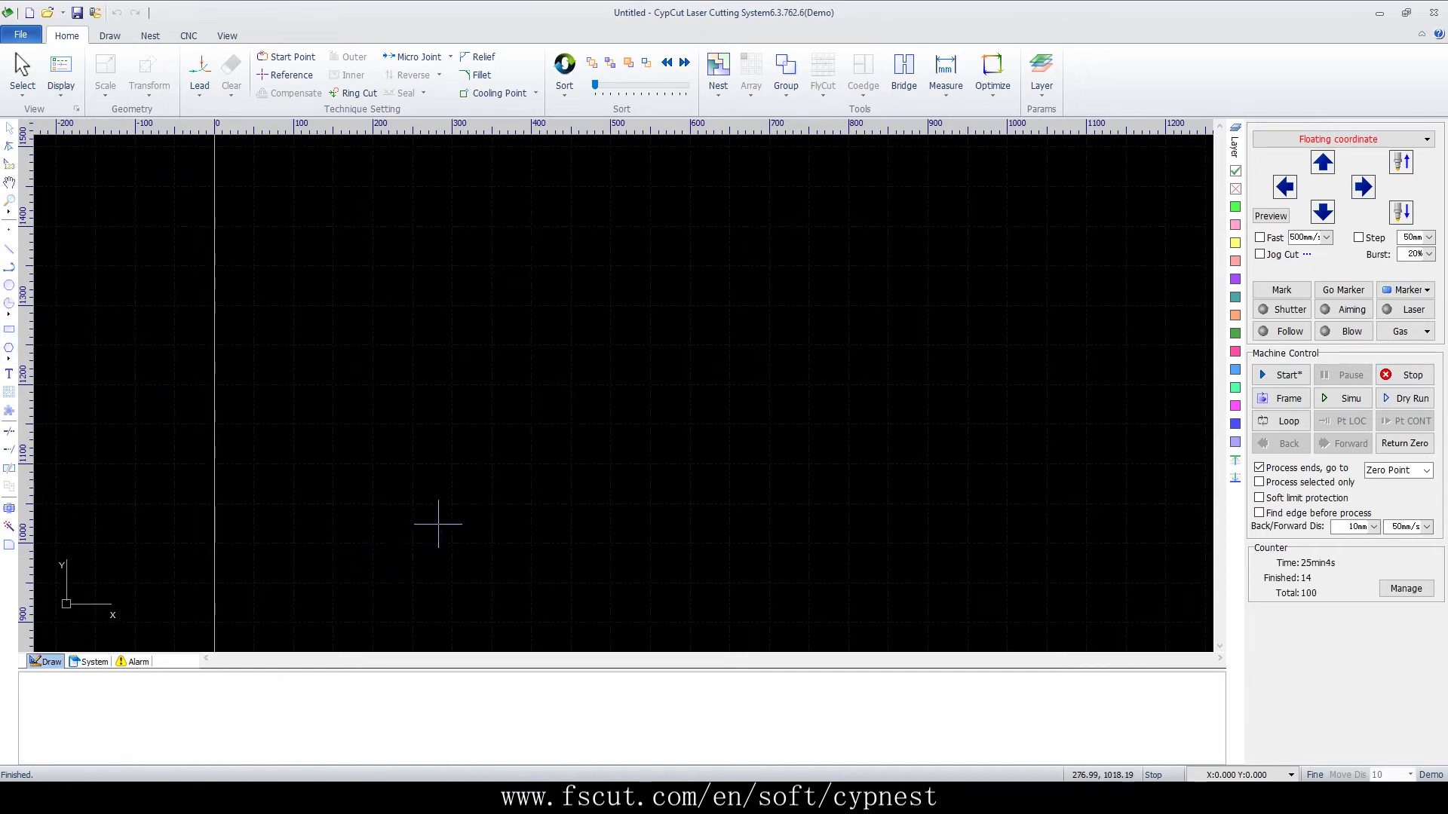
Step: Draw a rectangle about 102 mm wide and 85 mm high and array it in 5 rows and 5 columns at 20 mm intervals, up and right
left_click(9, 330)
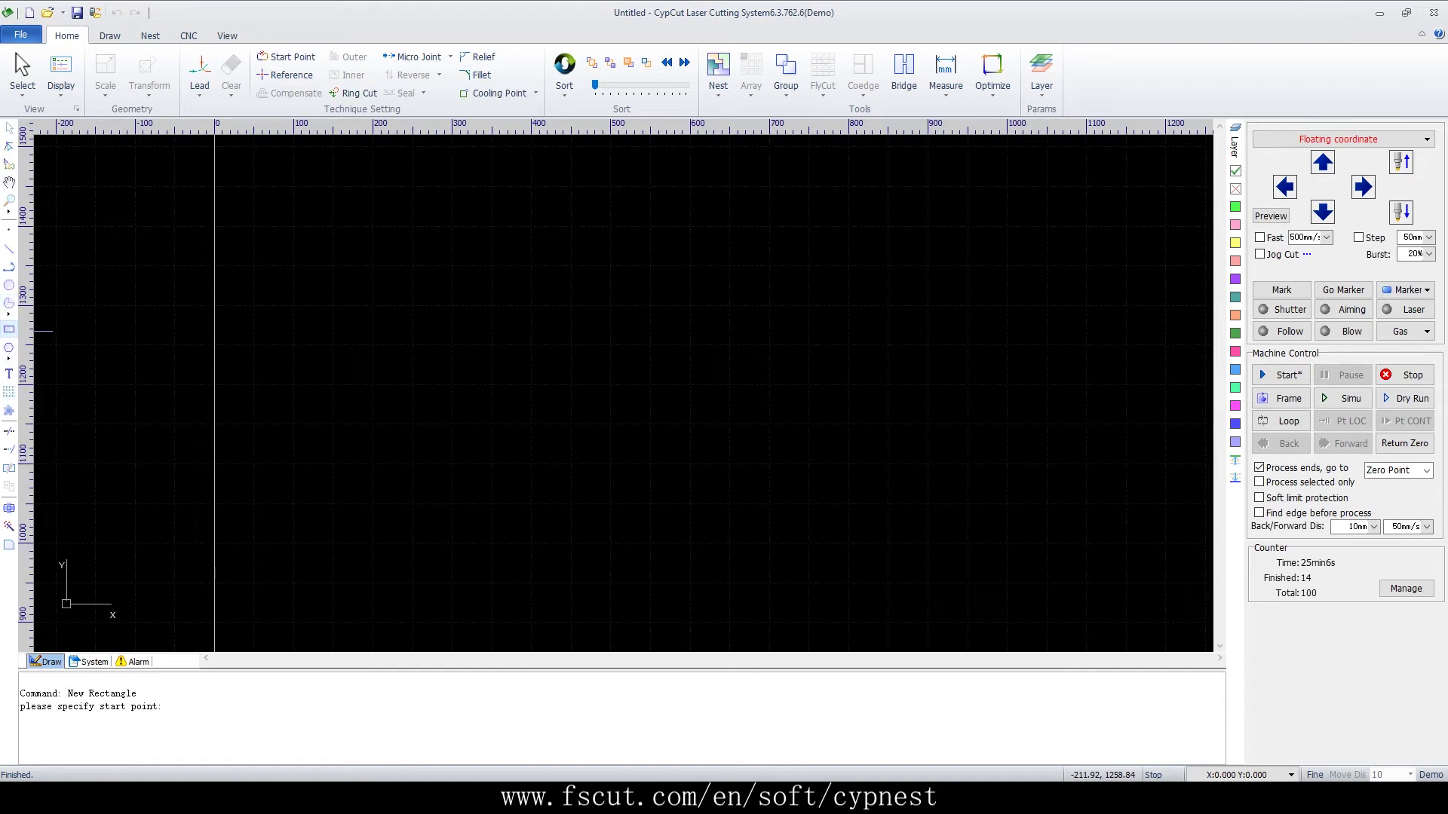
left_click(371, 571)
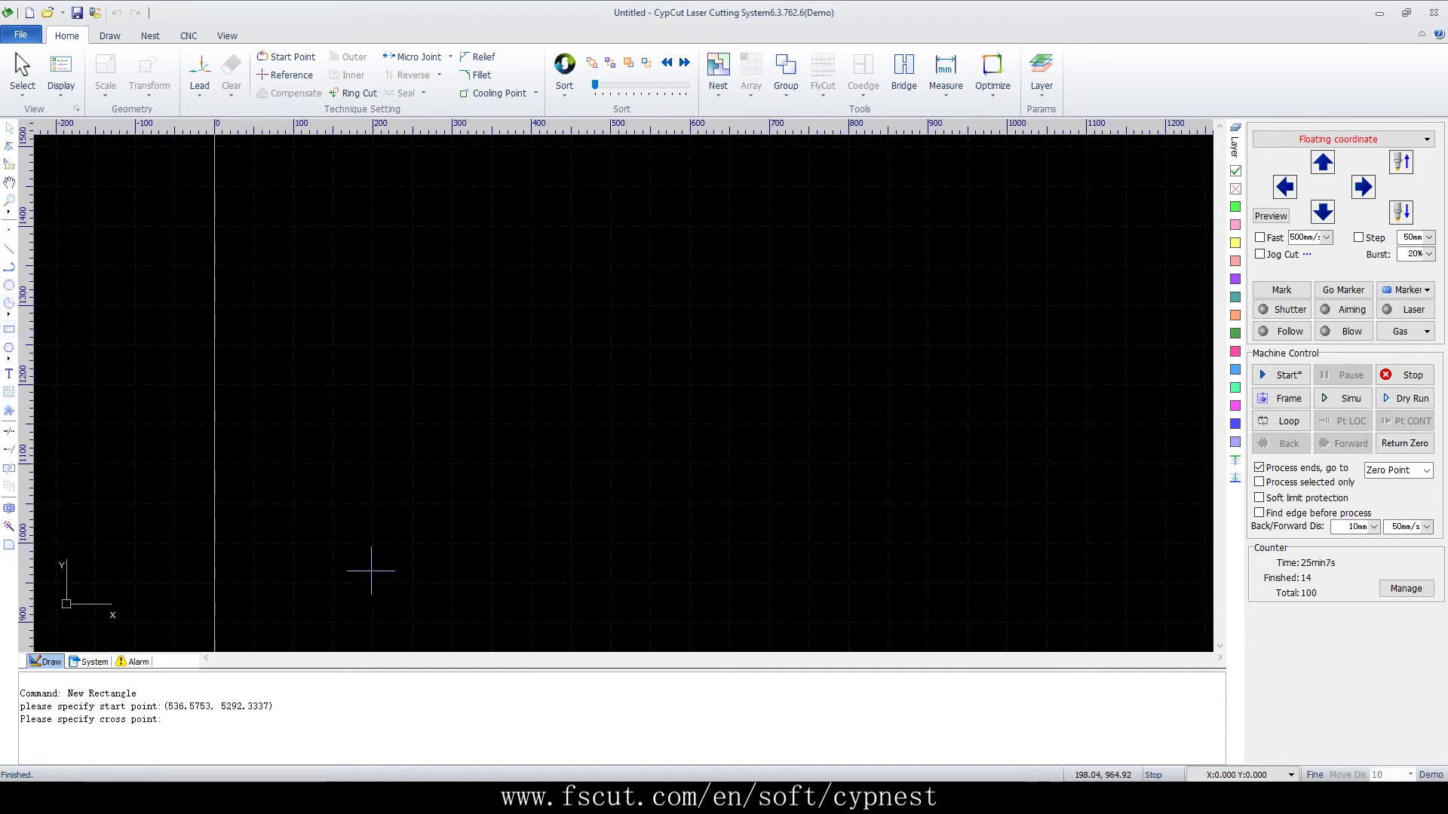
left_click(453, 503)
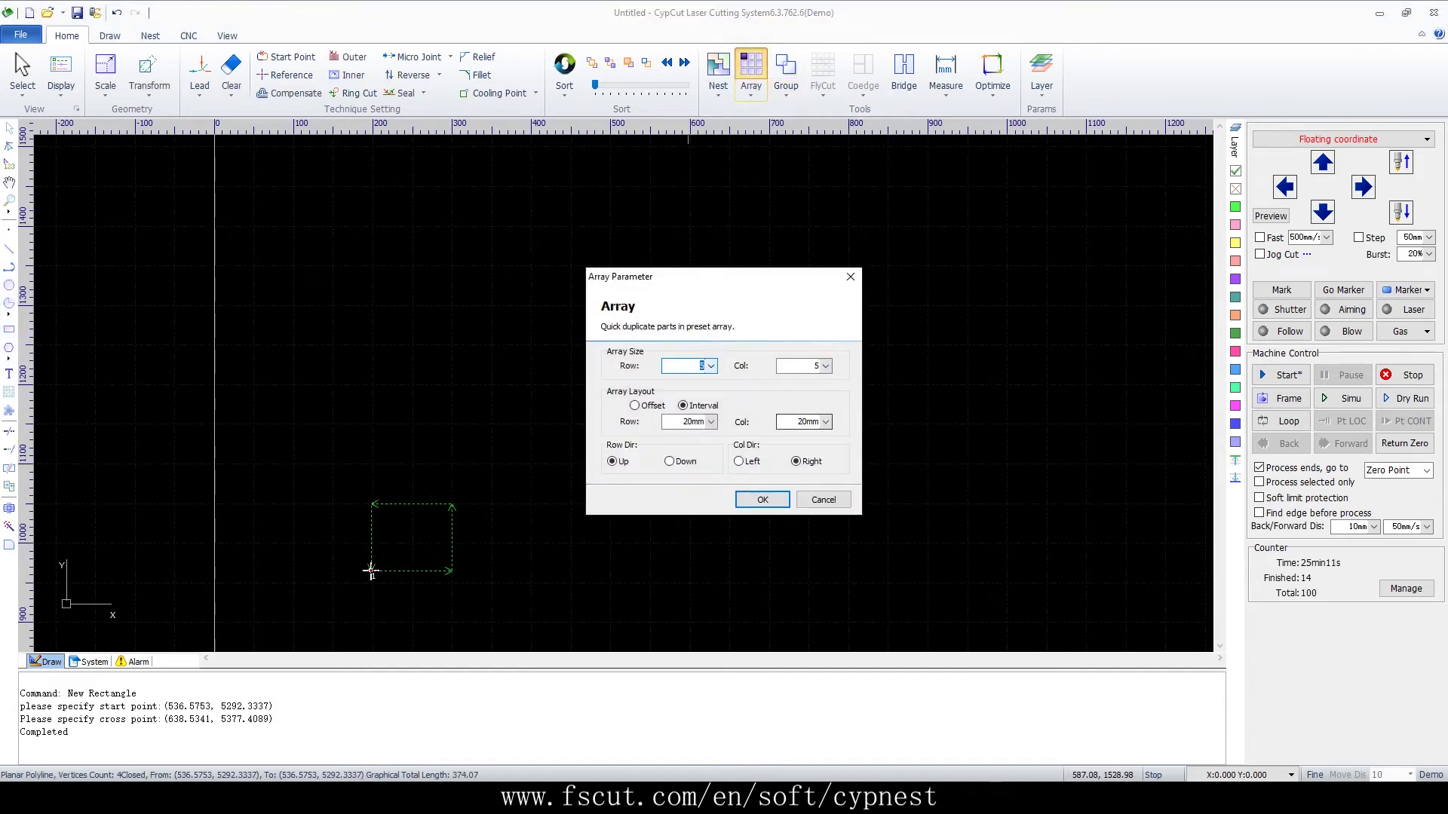
left_click(753, 500)
Step: Apply a Linear Fly Cut to all the rectangles with Top-Left start position, 1 mm tolerance and 600 mm maximum joint distance
left_click_drag(867, 145, 328, 650)
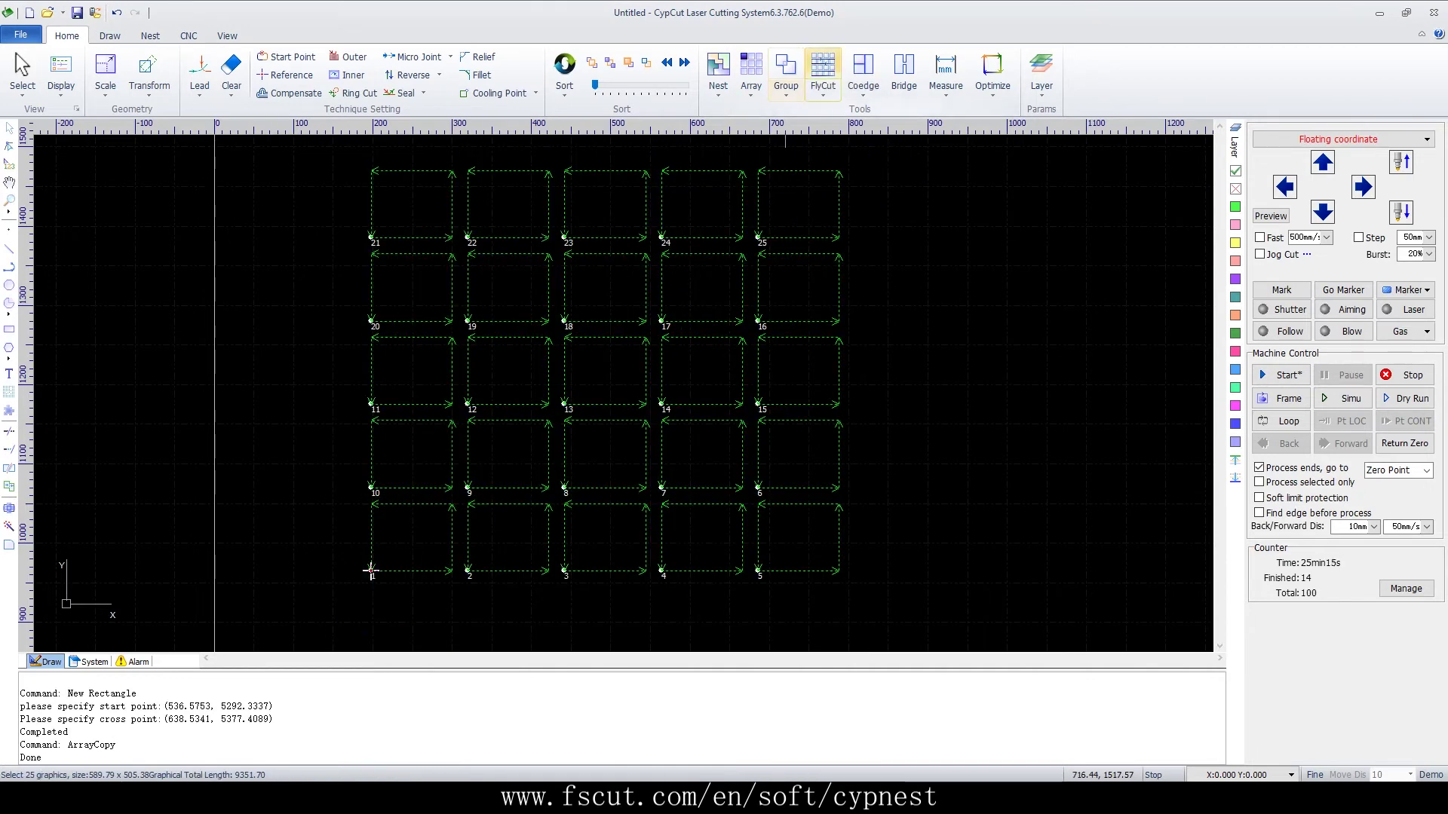
left_click(823, 72)
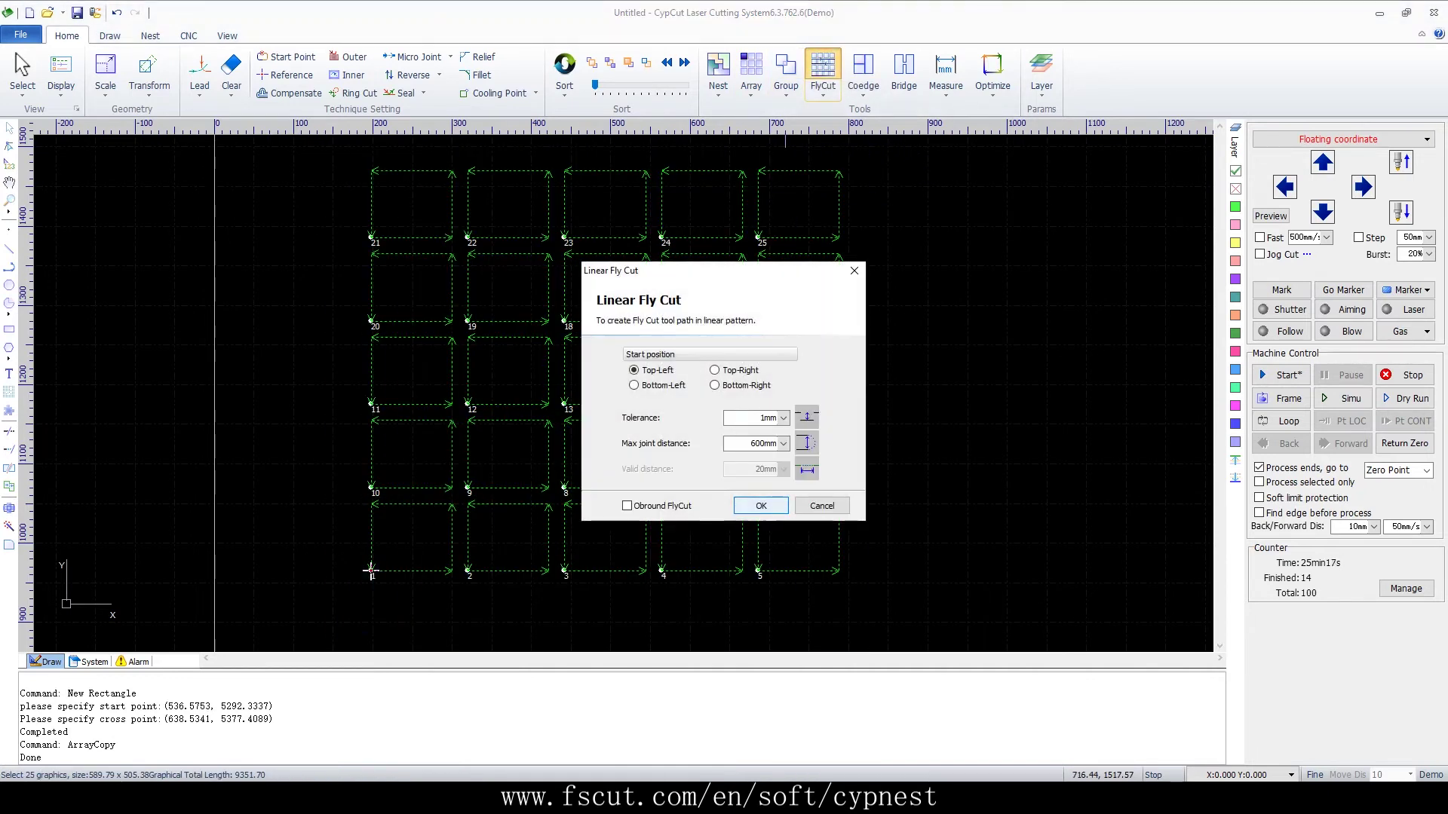
left_click(761, 506)
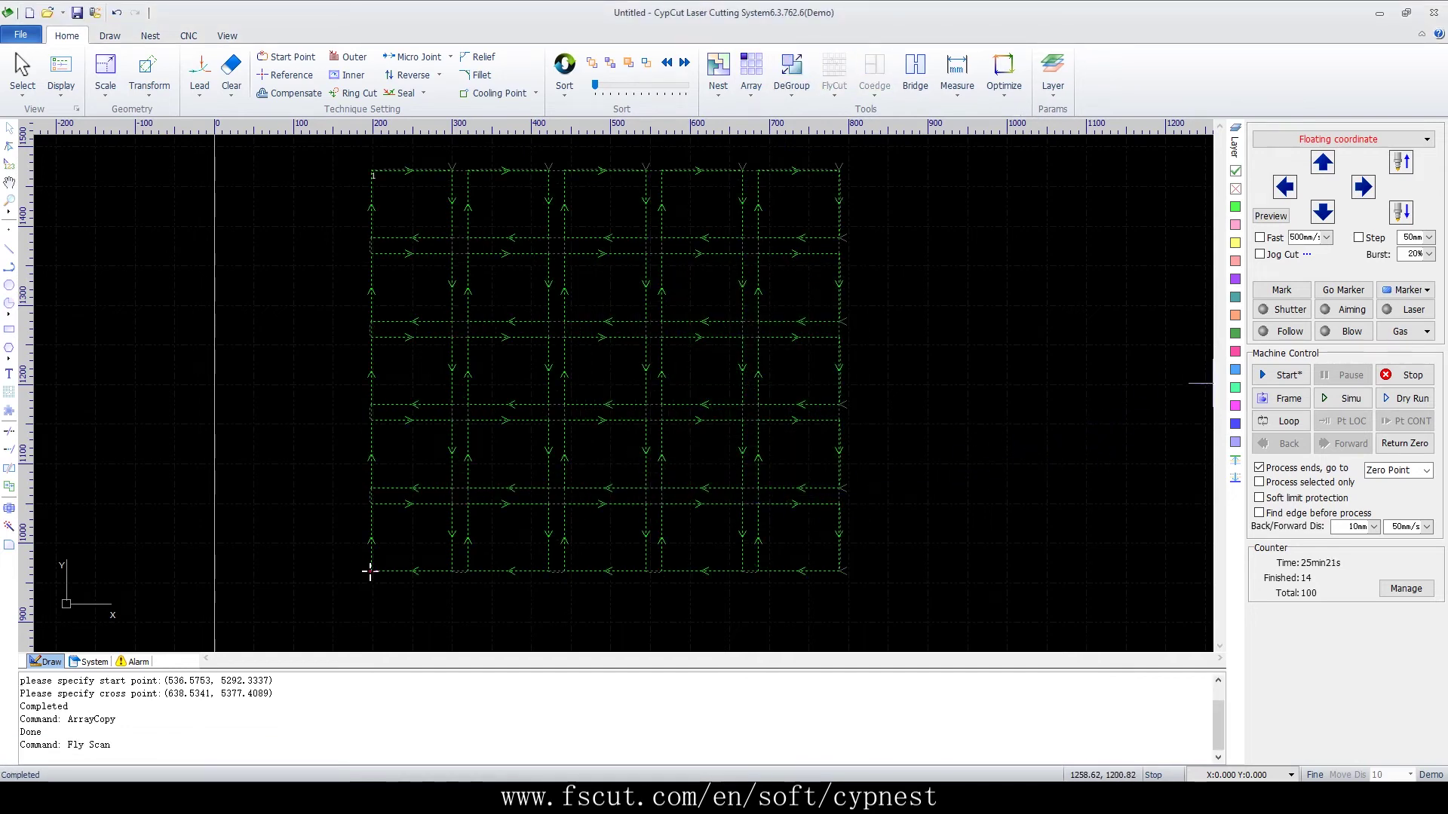
Step: Simulate part of the linear fly cutting and ungroup the fly-cut path back into separate rectangles
left_click(1343, 398)
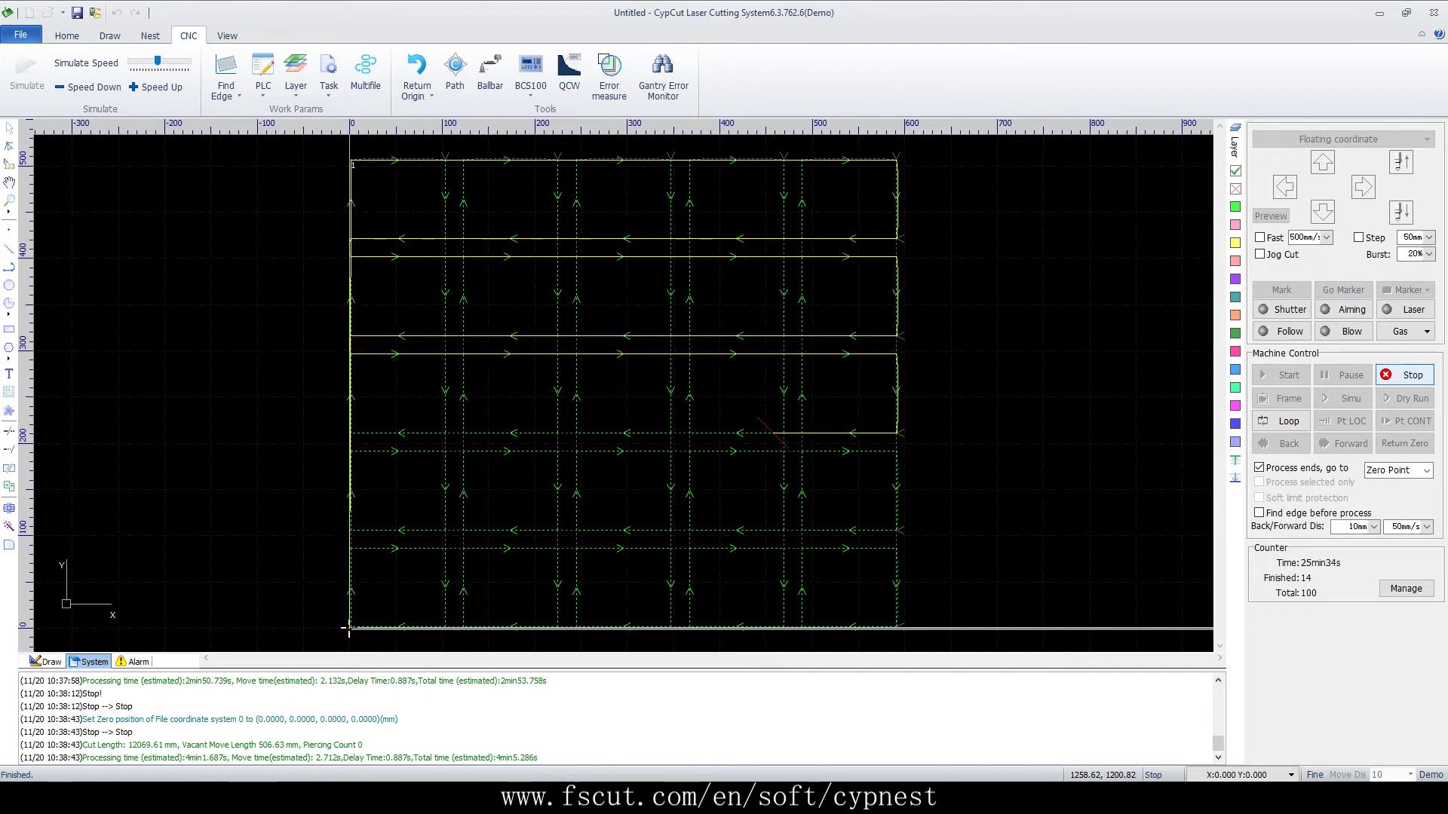
left_click(1405, 375)
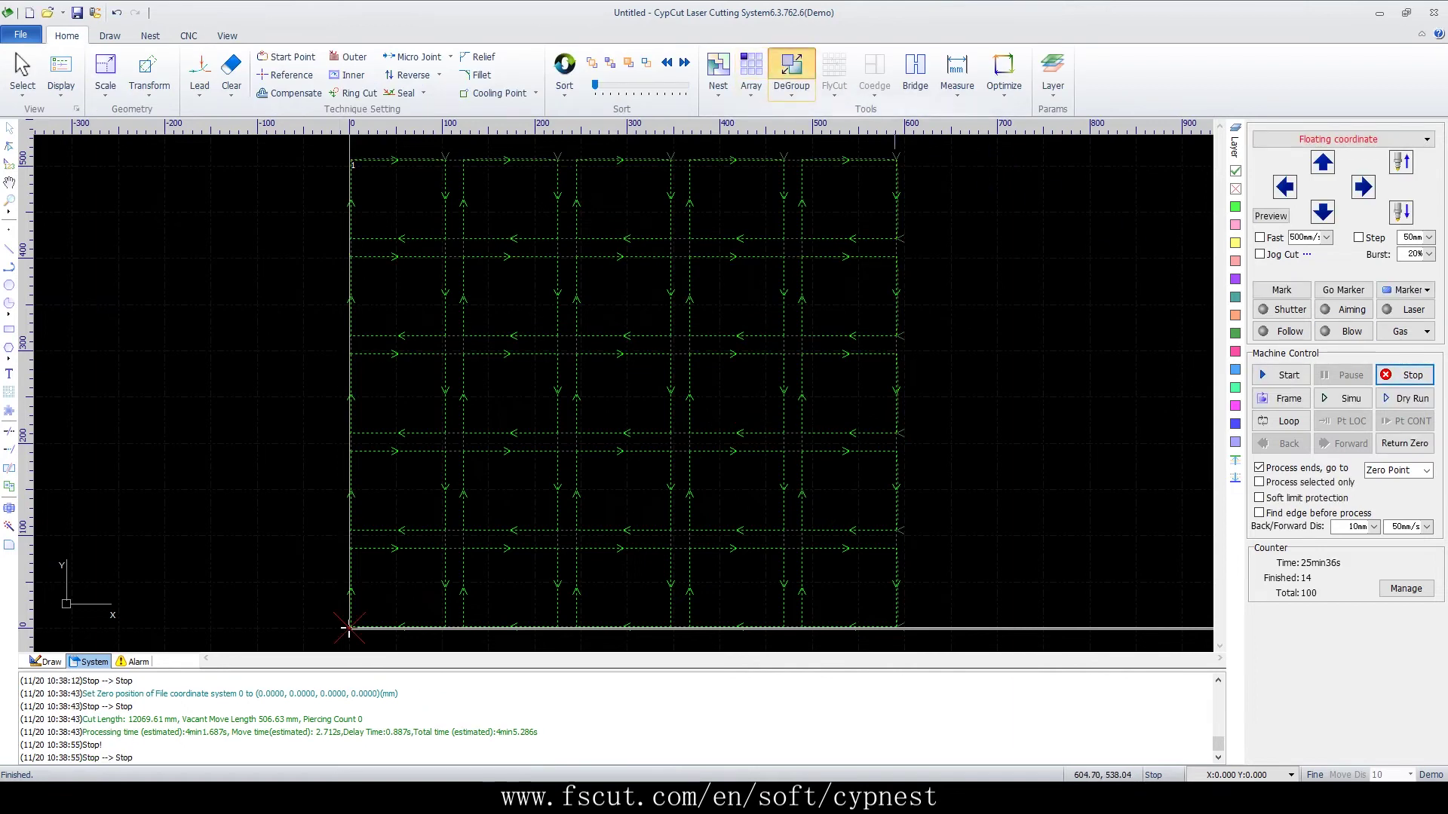
left_click(791, 76)
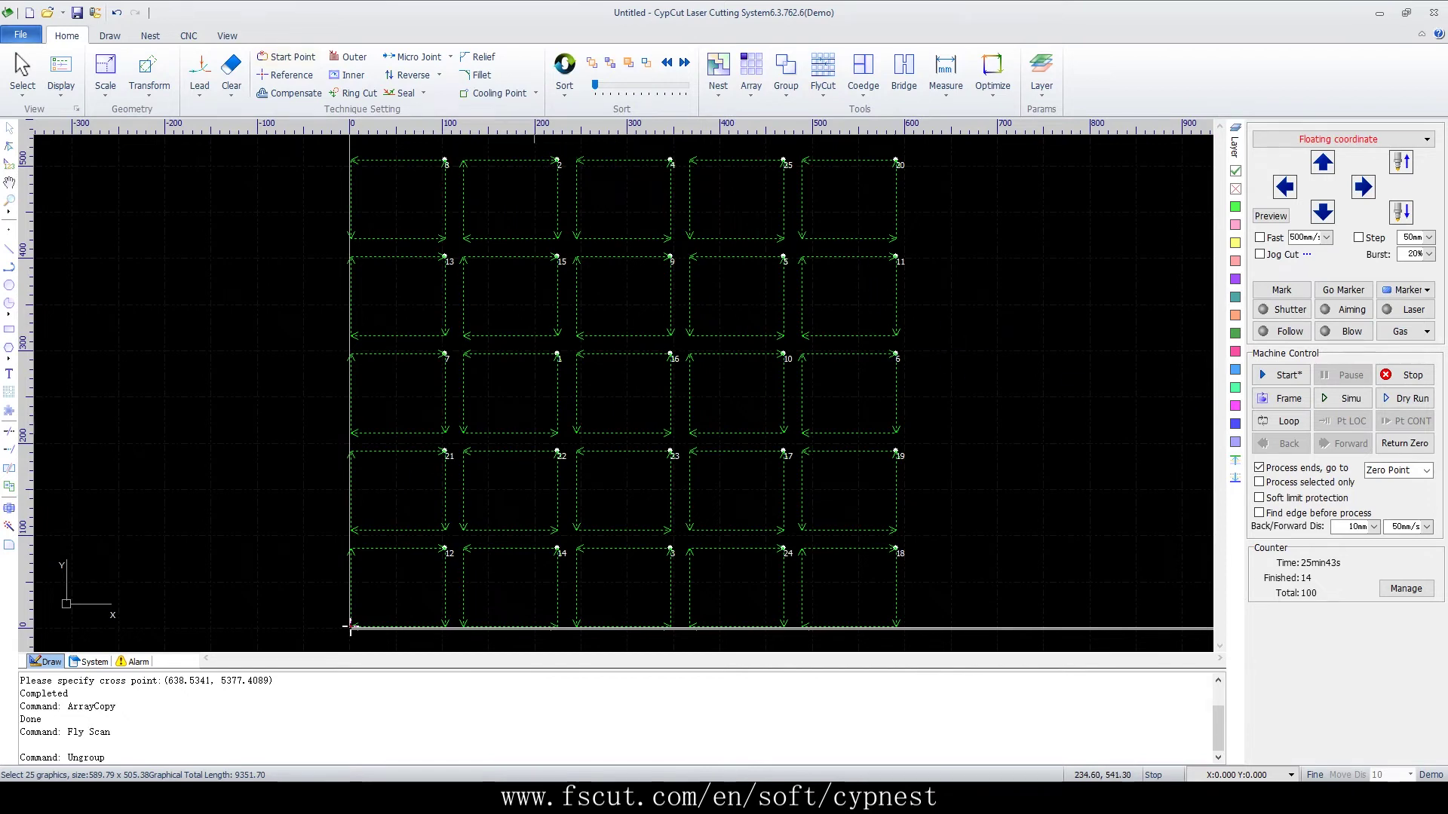
Step: Start a new drawing without saving the current one and draw a rectangle about 70 mm wide and 60 mm high
key("ctrl+n")
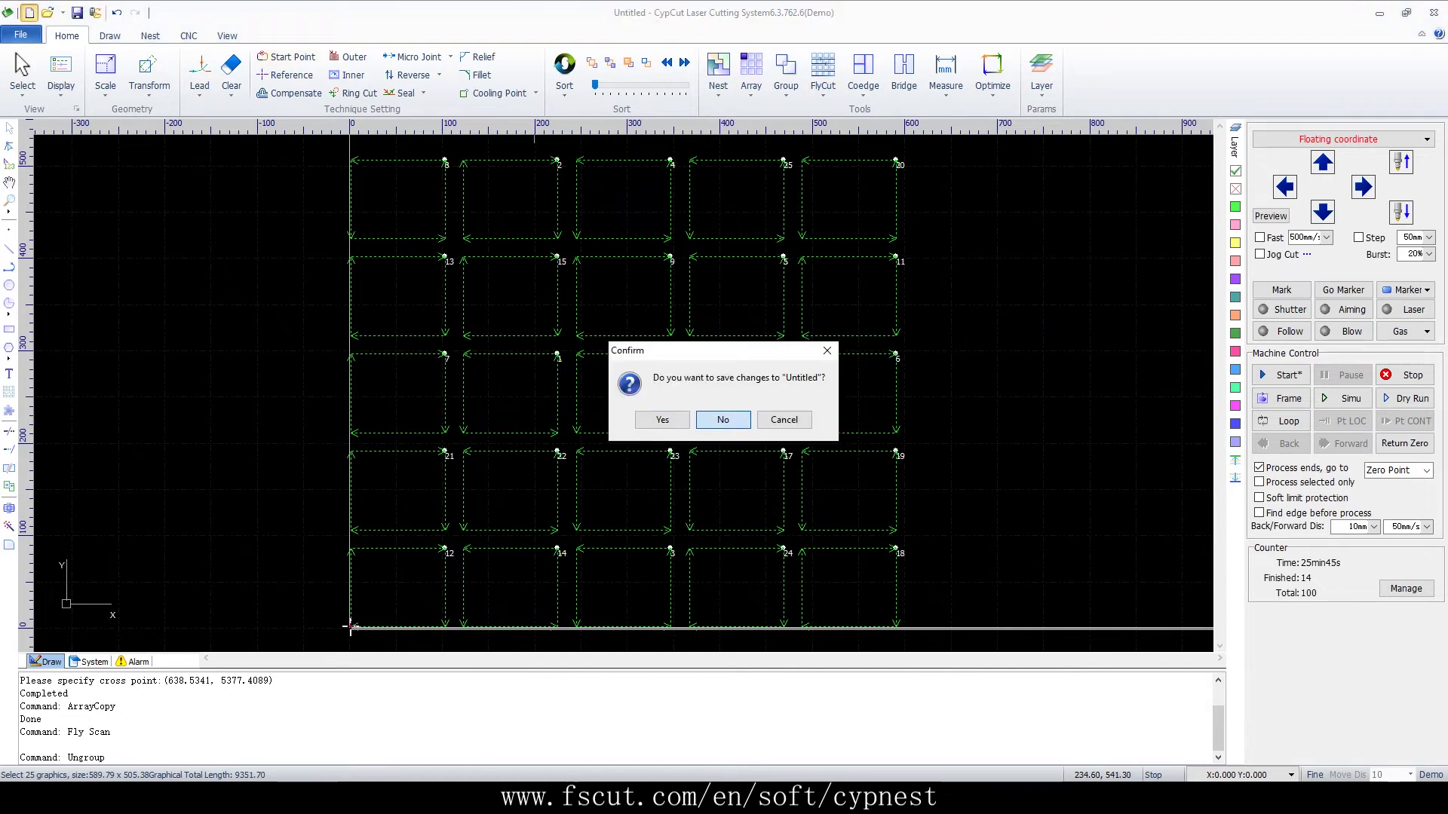
left_click(723, 419)
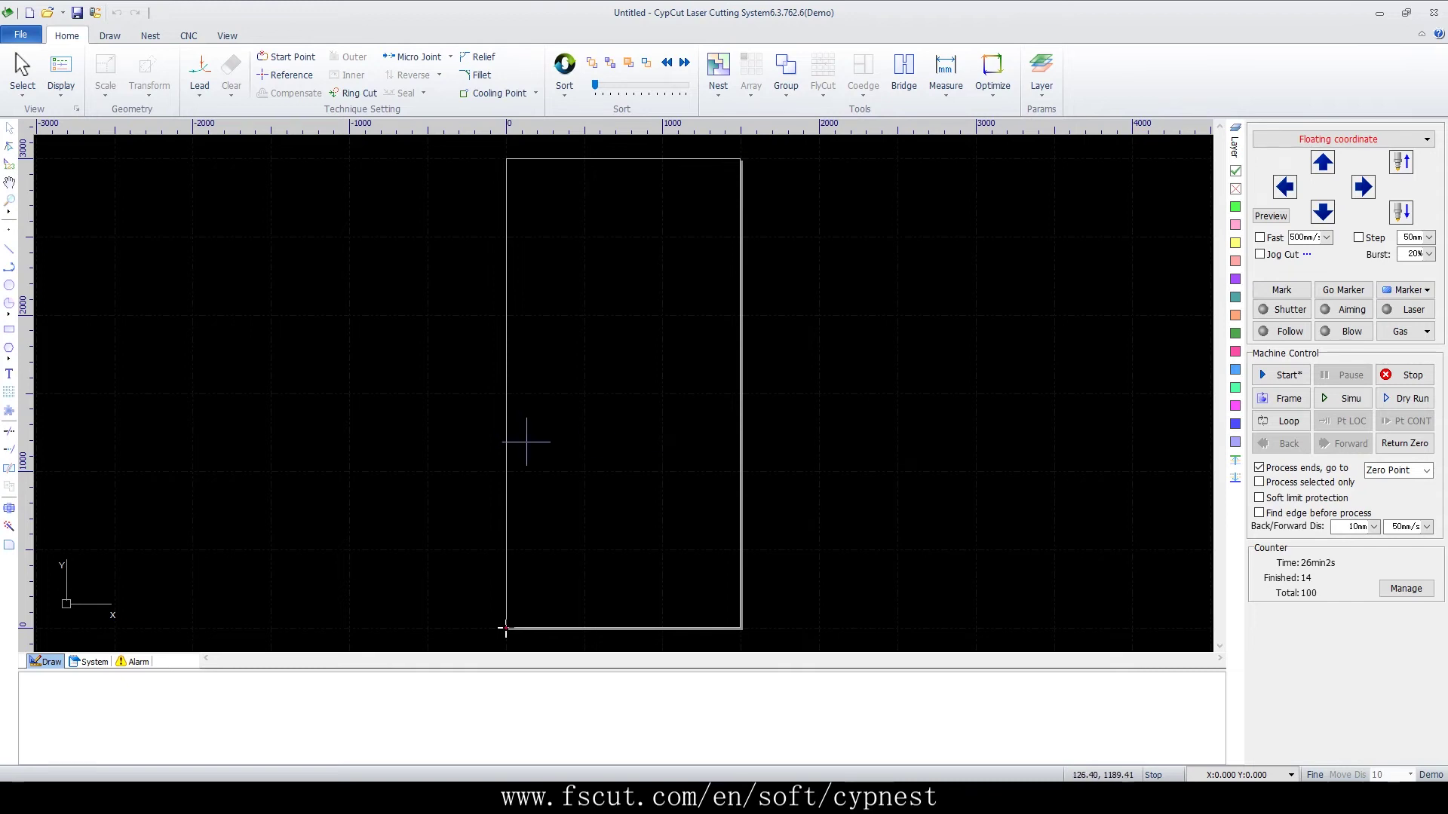
scroll(617, 408, "up", 2)
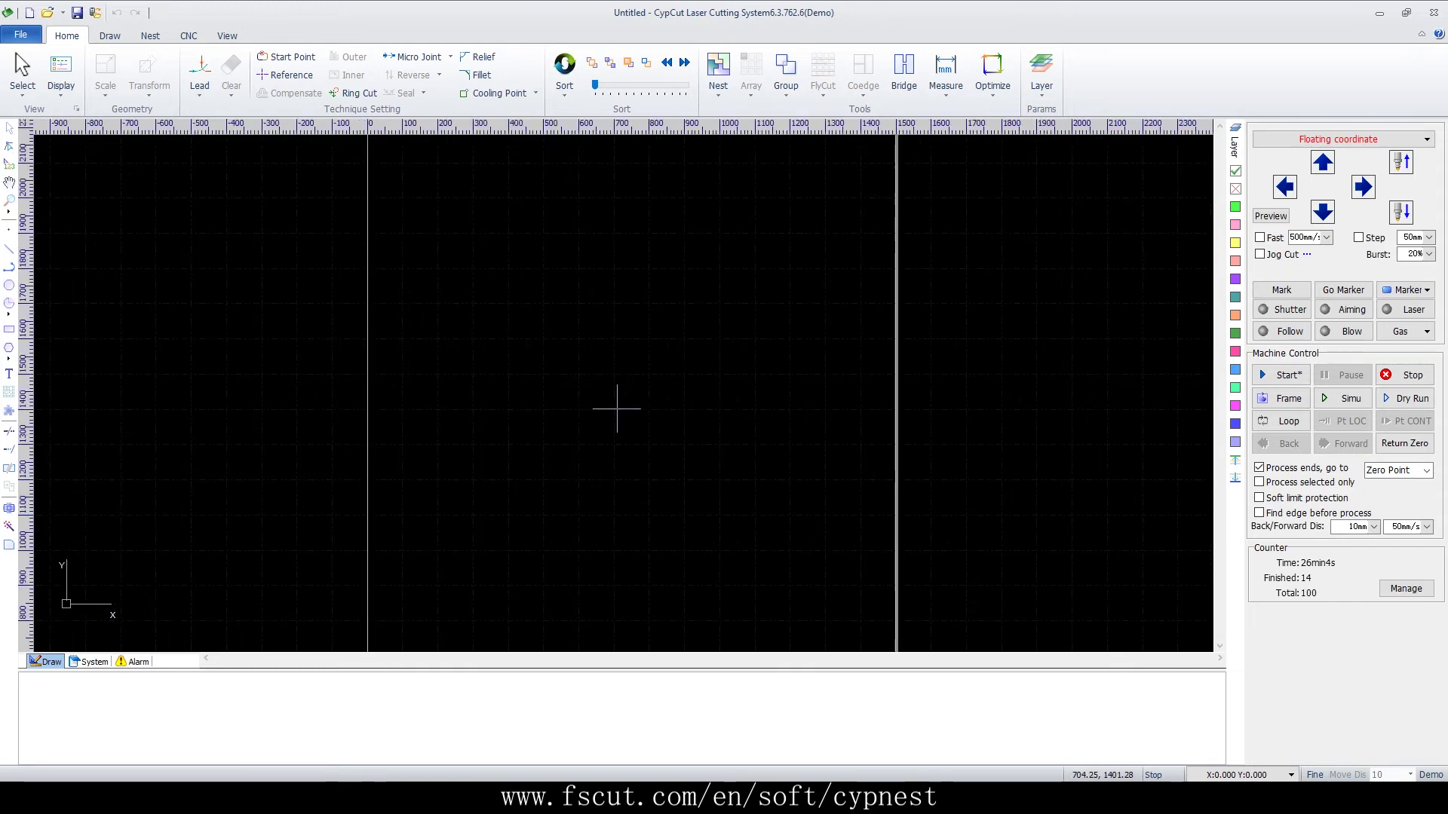
scroll(689, 453, "up", 2)
left_click(9, 329)
left_click(344, 548)
left_click(401, 501)
Step: Array the rectangle in 5 rows and 5 columns with 0 mm row and column intervals, up and right
left_click(751, 71)
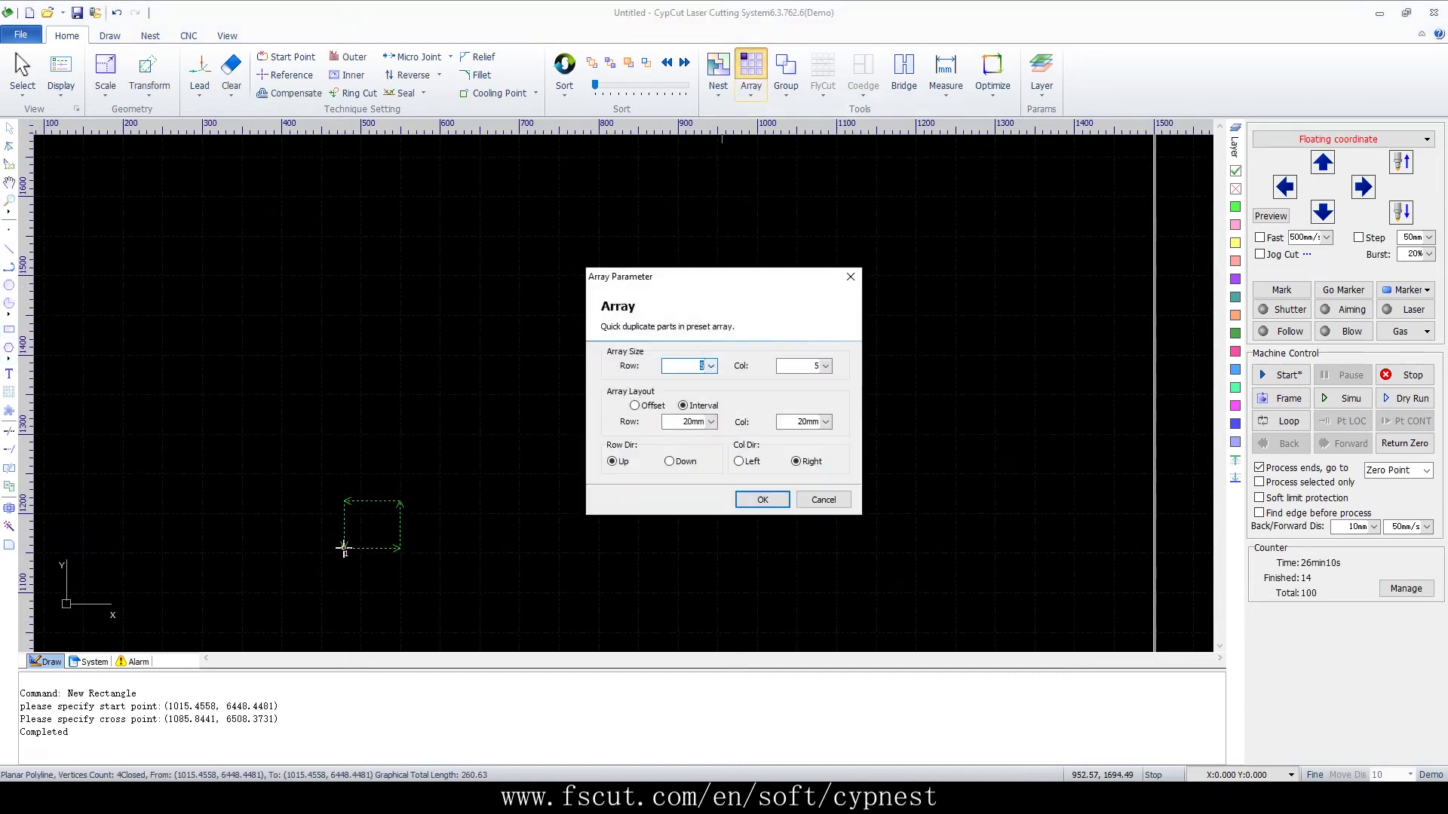
left_click(710, 422)
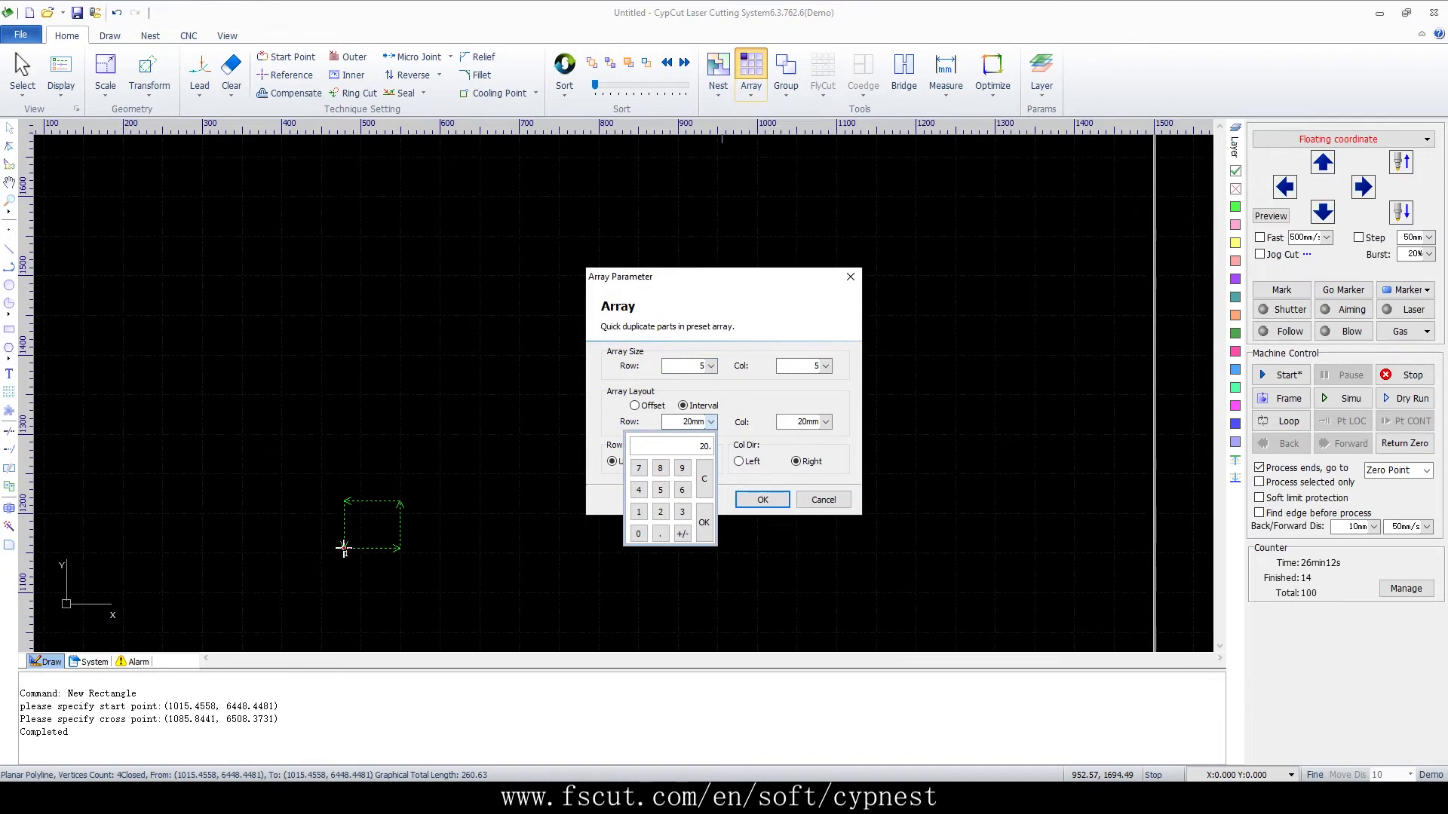
left_click(704, 523)
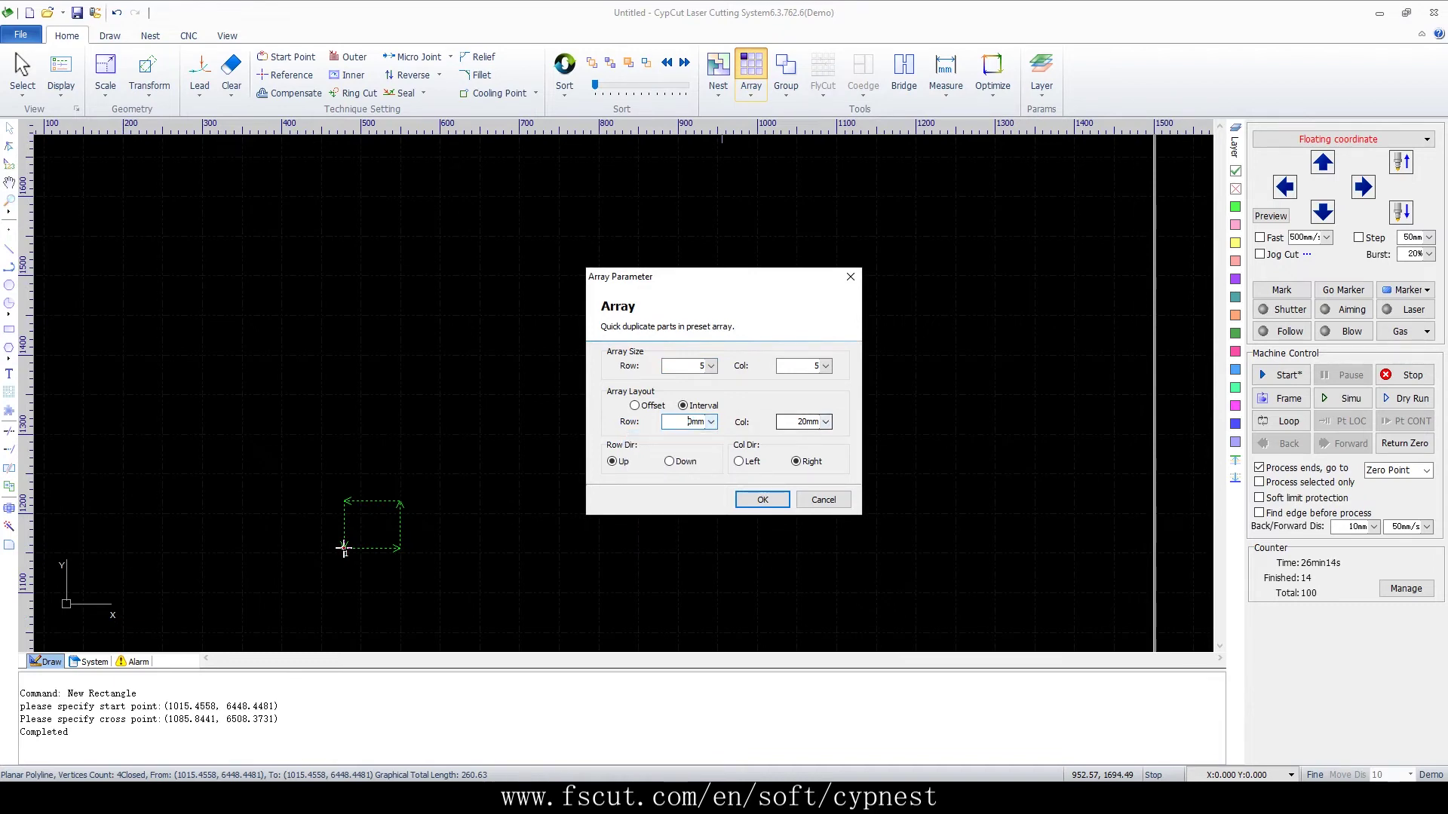
left_click(826, 422)
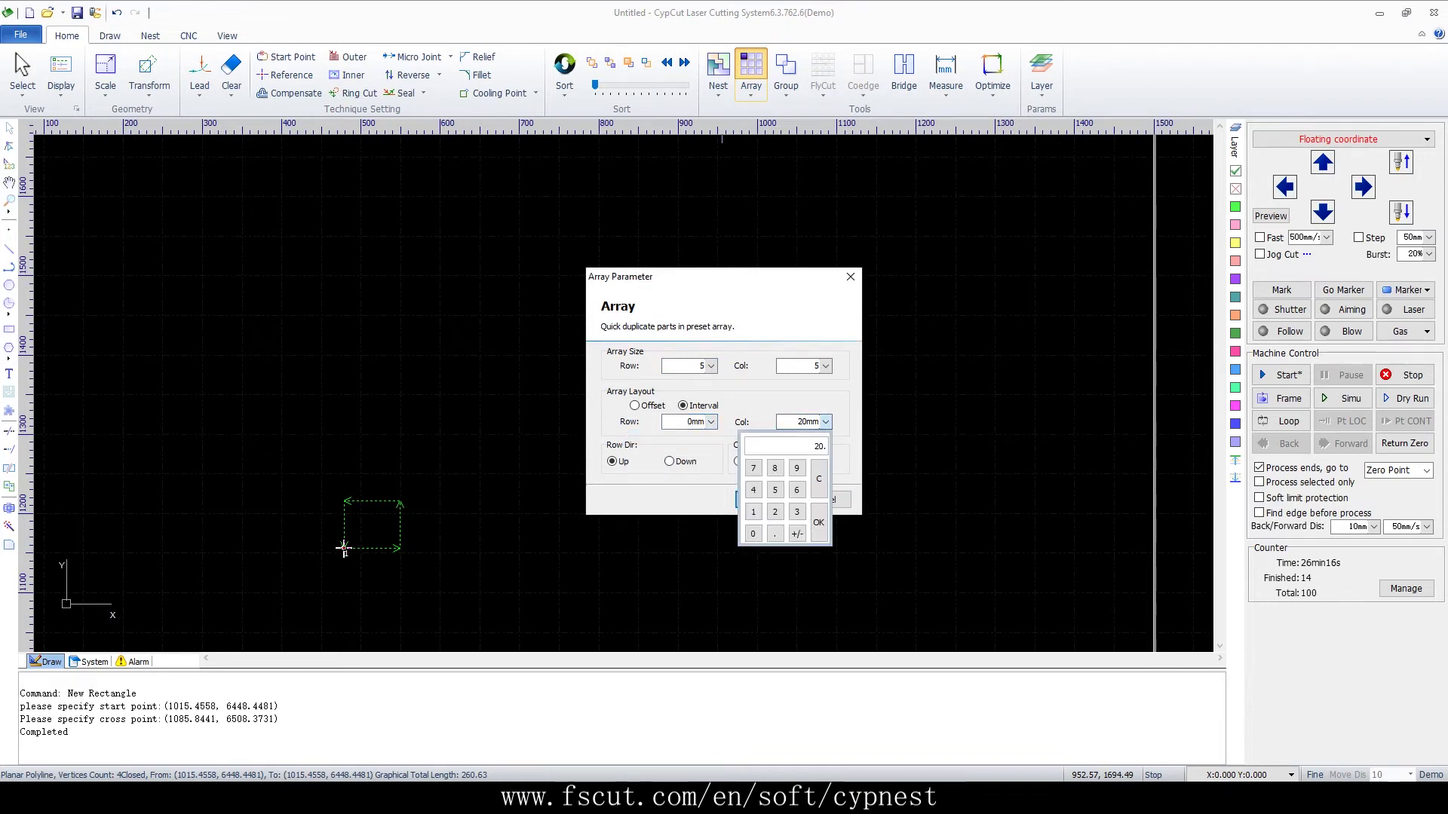
left_click(752, 534)
left_click(819, 522)
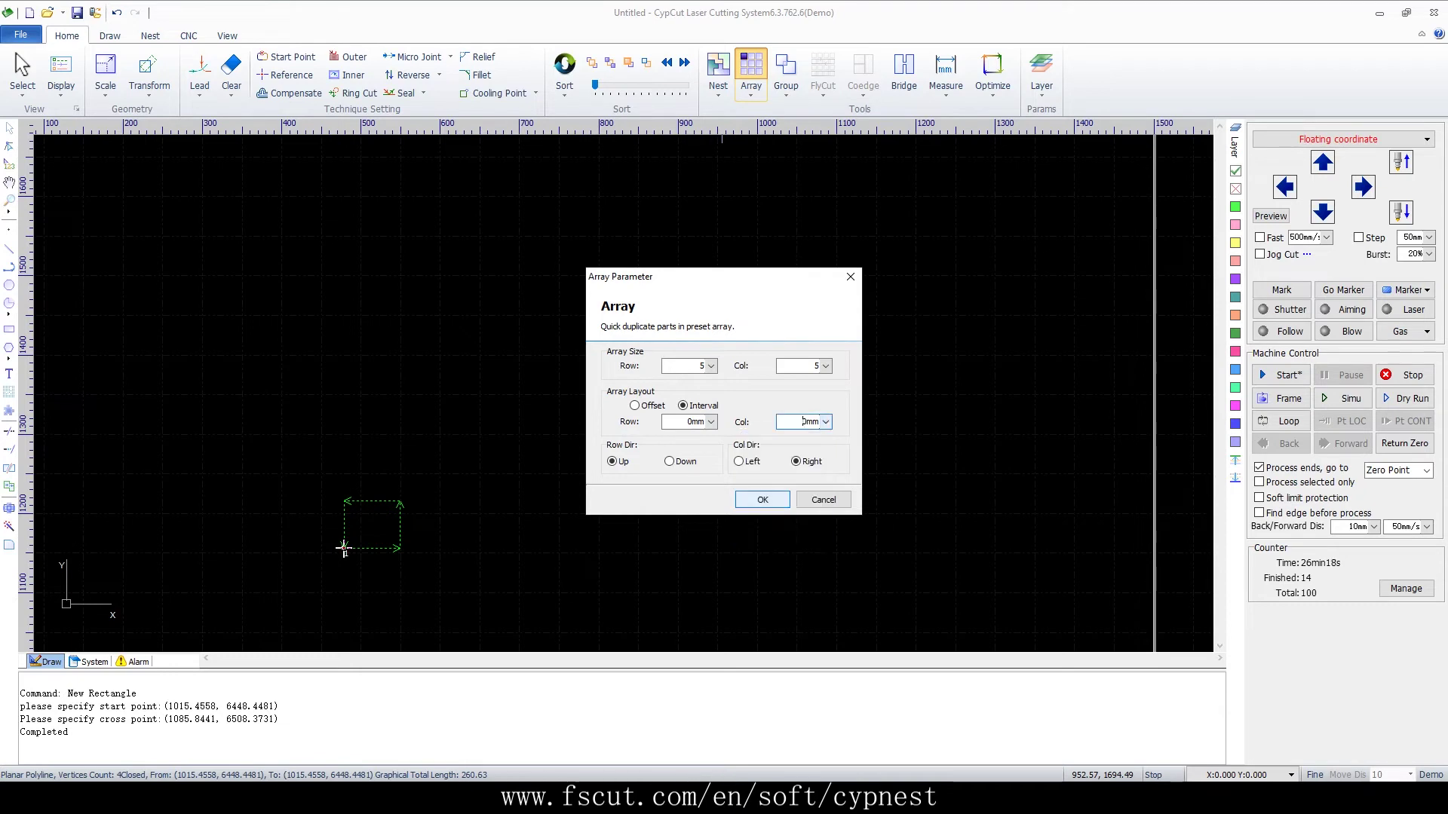
left_click(750, 499)
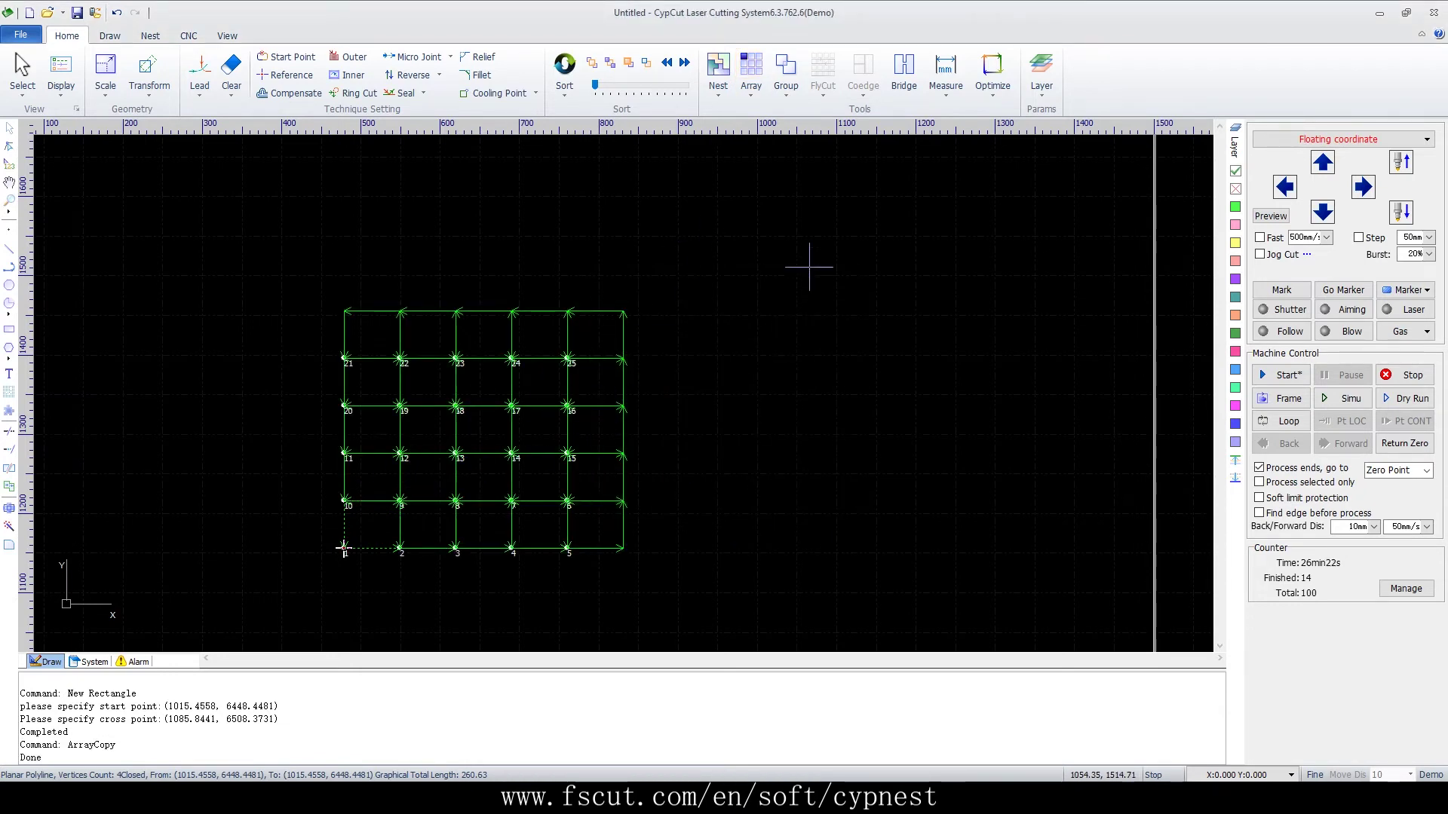
Step: Apply Rectangle Coedge to all the touching rectangles with S pattern, Top Left start point and 2 mm overcut, and simulate part of the cutting
left_click_drag(635, 303, 285, 608)
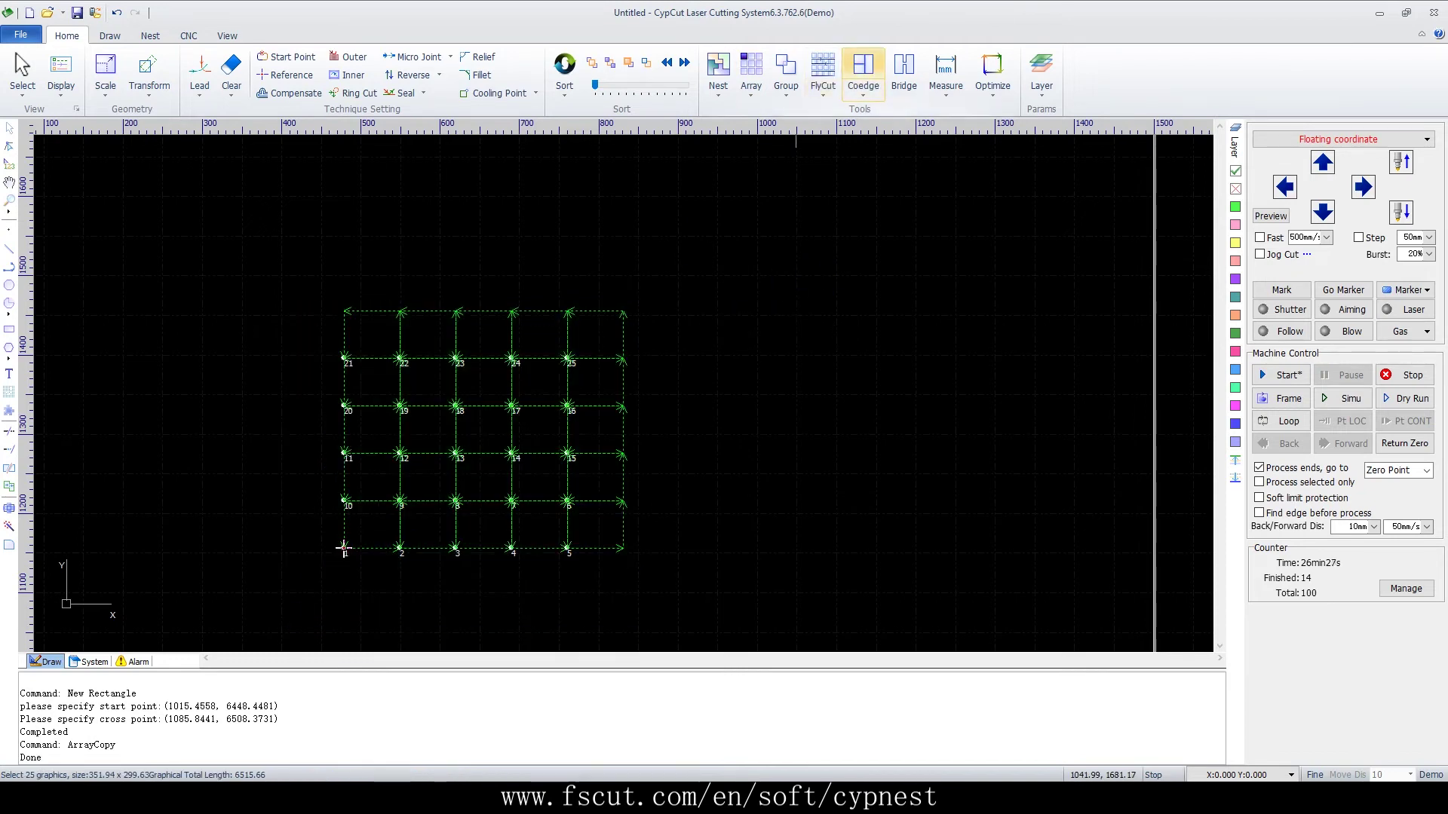
left_click(863, 72)
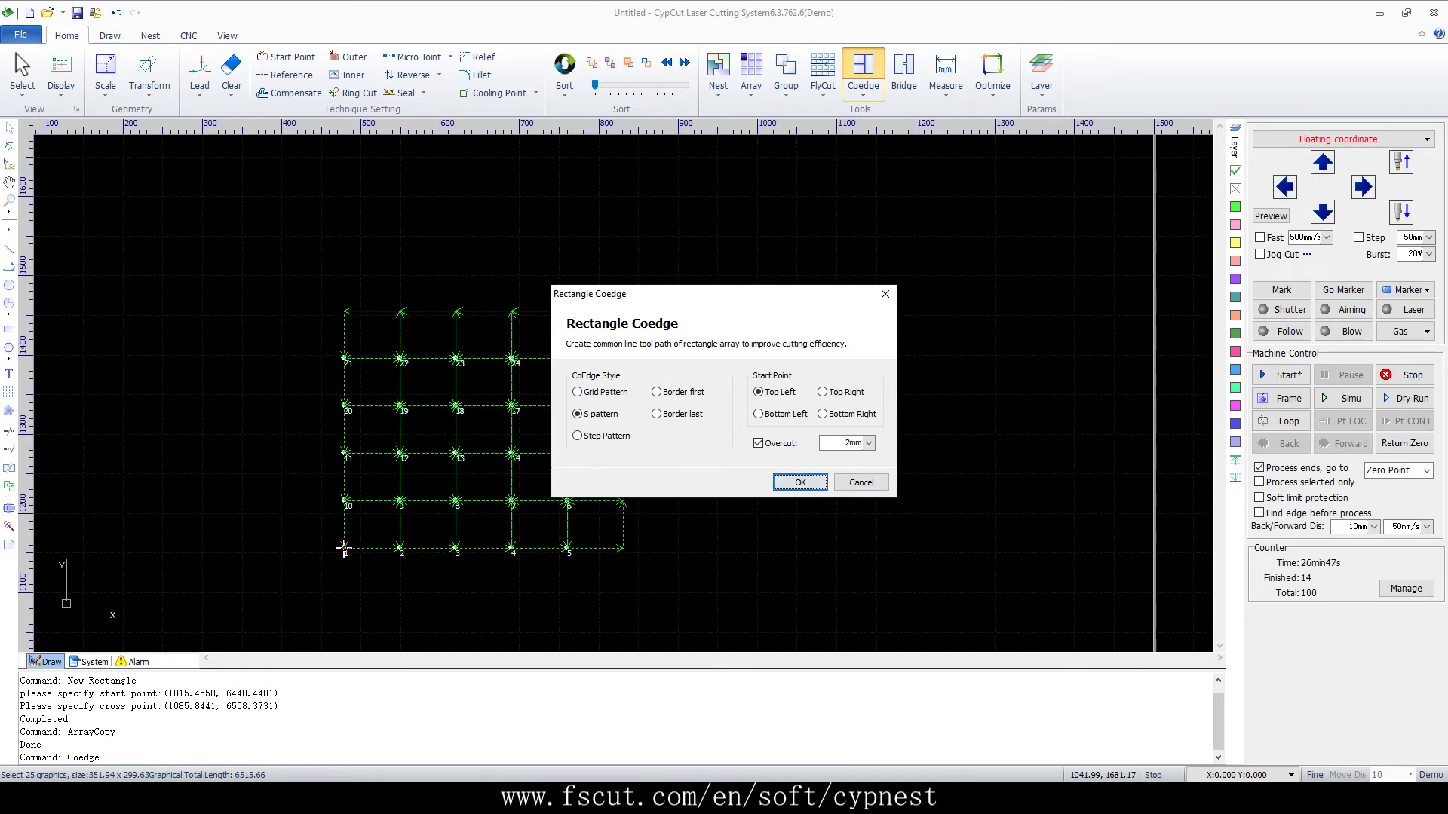
left_click(799, 482)
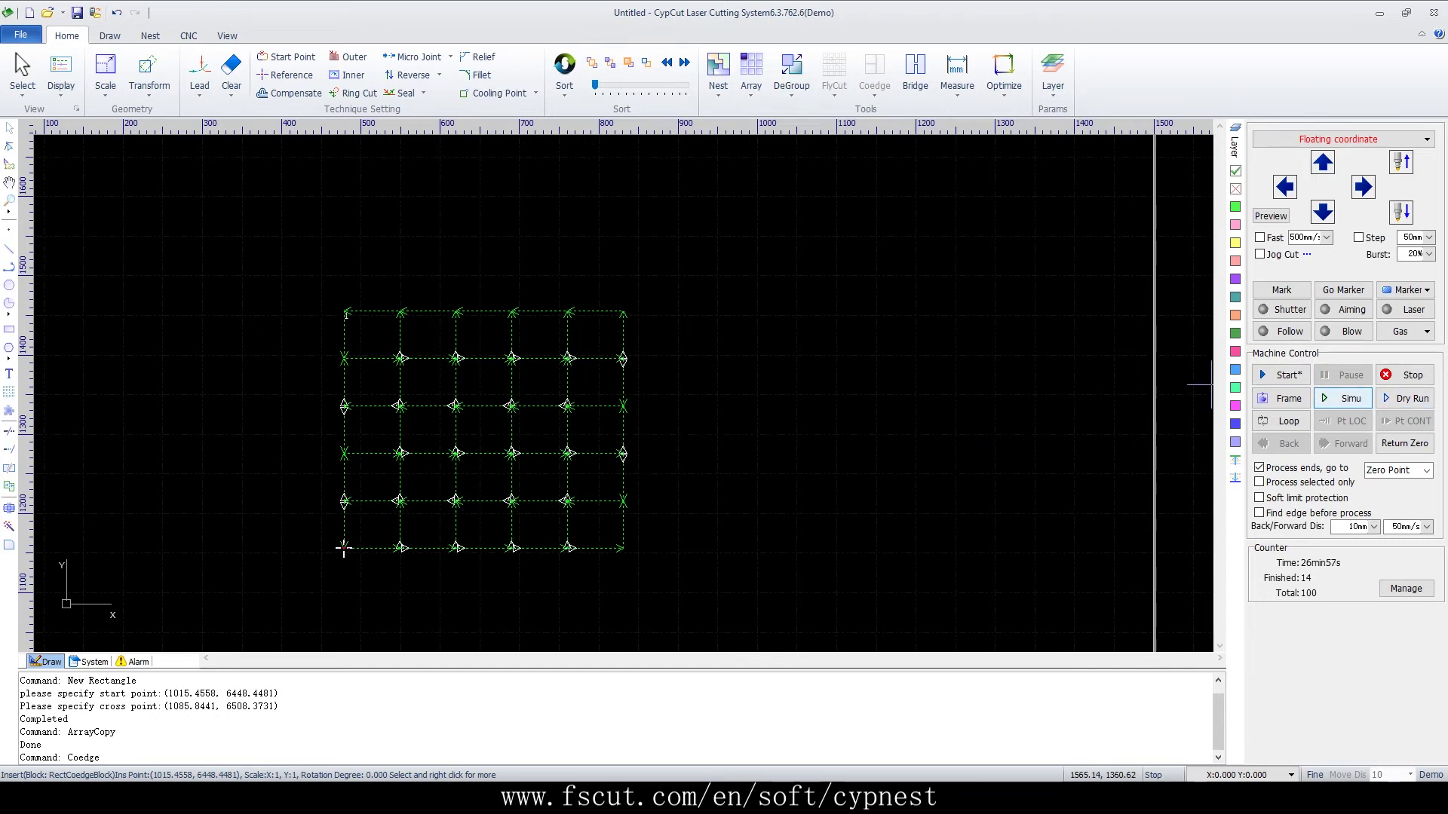
left_click(1346, 398)
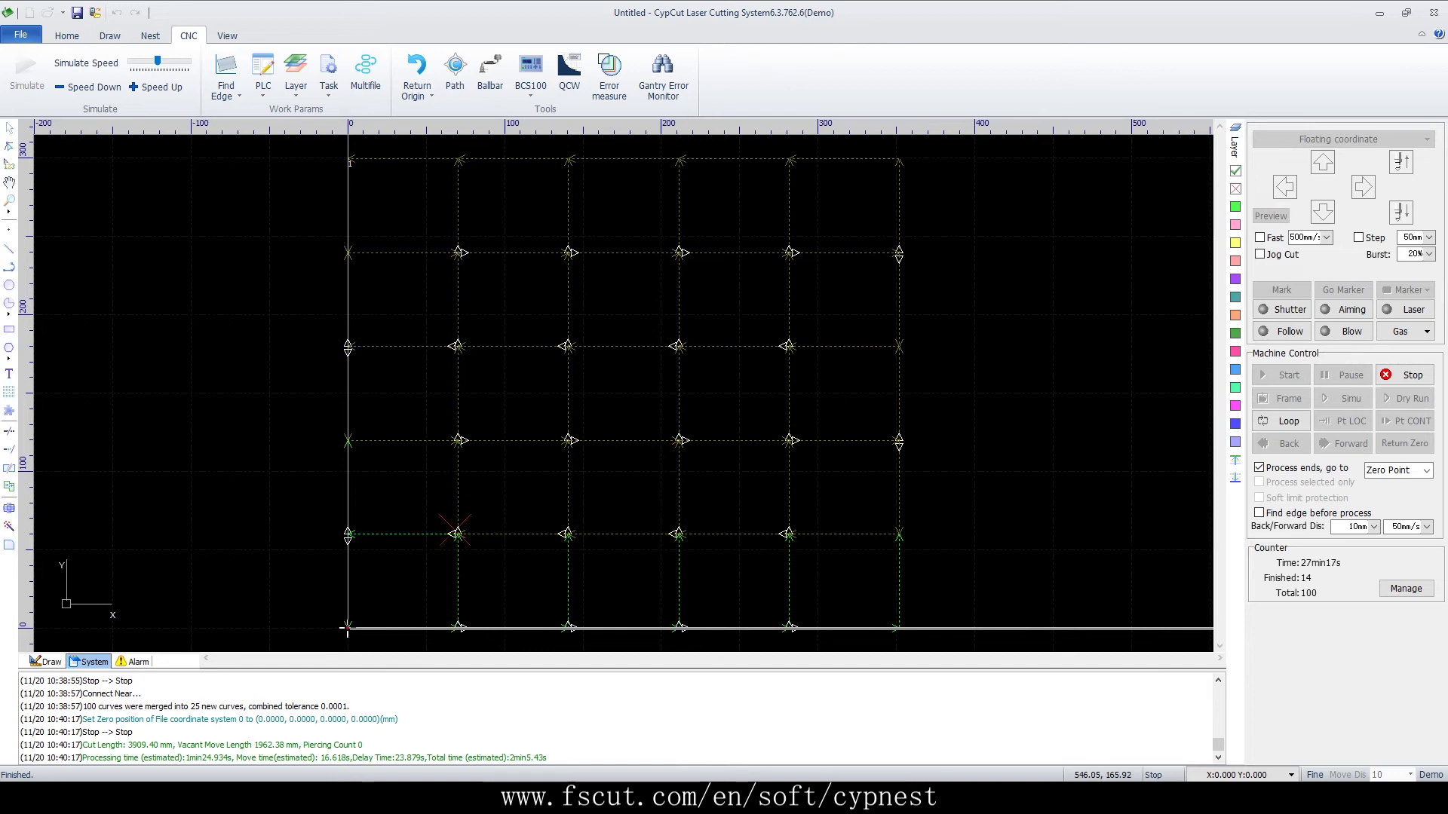
left_click(1404, 375)
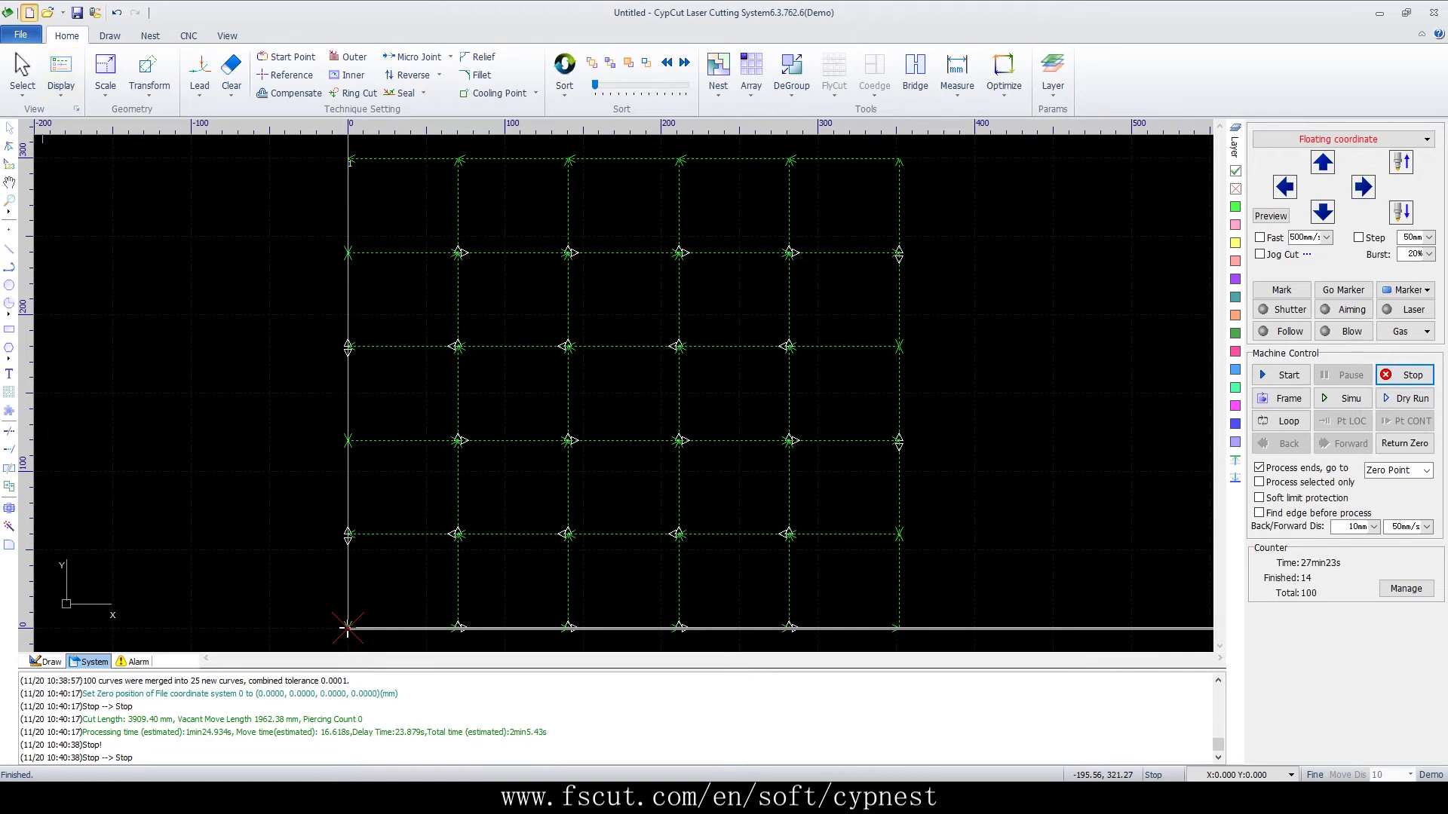
Step: Start a new drawing without saving the current one and draw a rectangle about 63 mm wide and 85 mm high
left_click(29, 13)
left_click(722, 419)
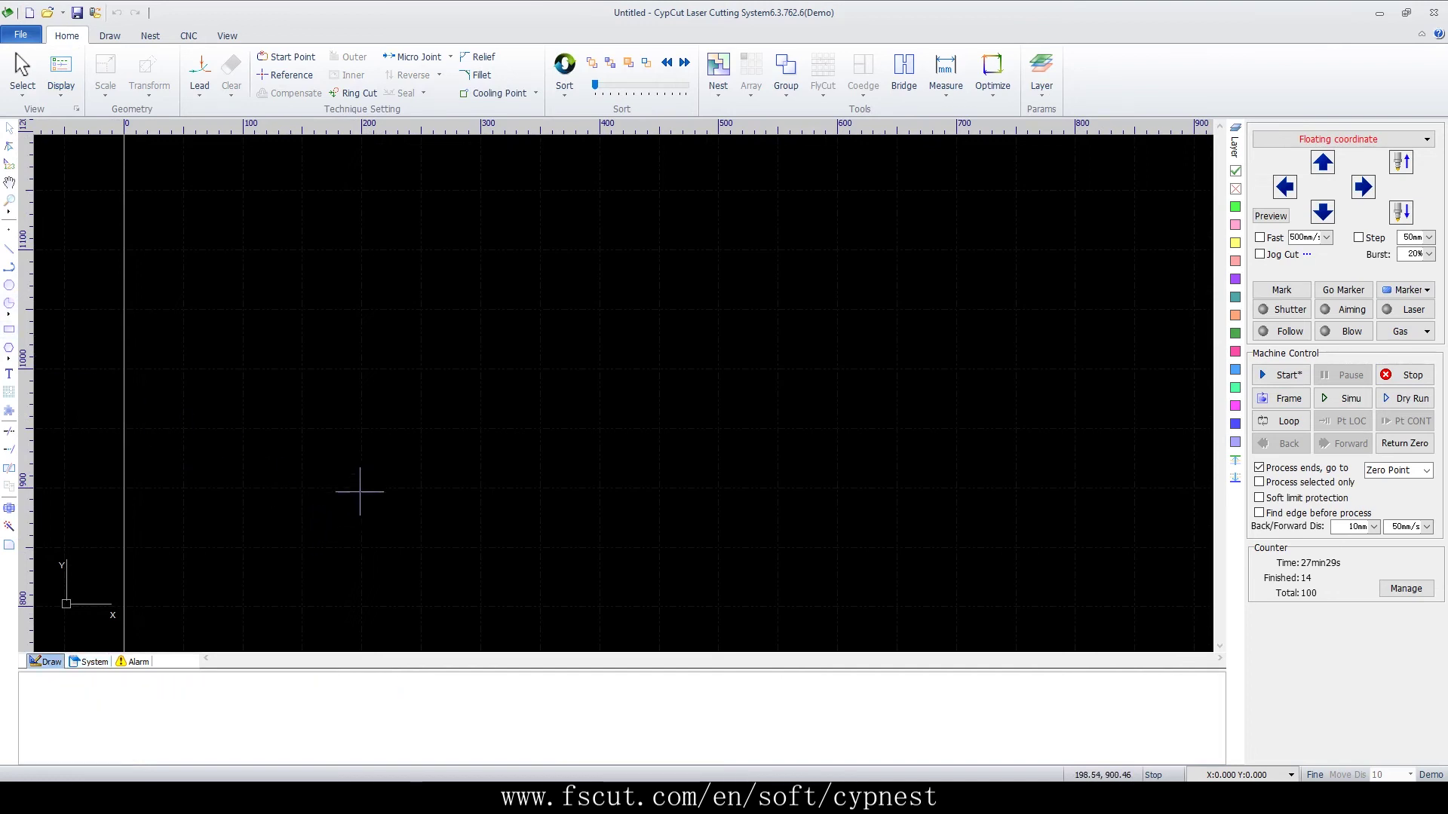
left_click(9, 329)
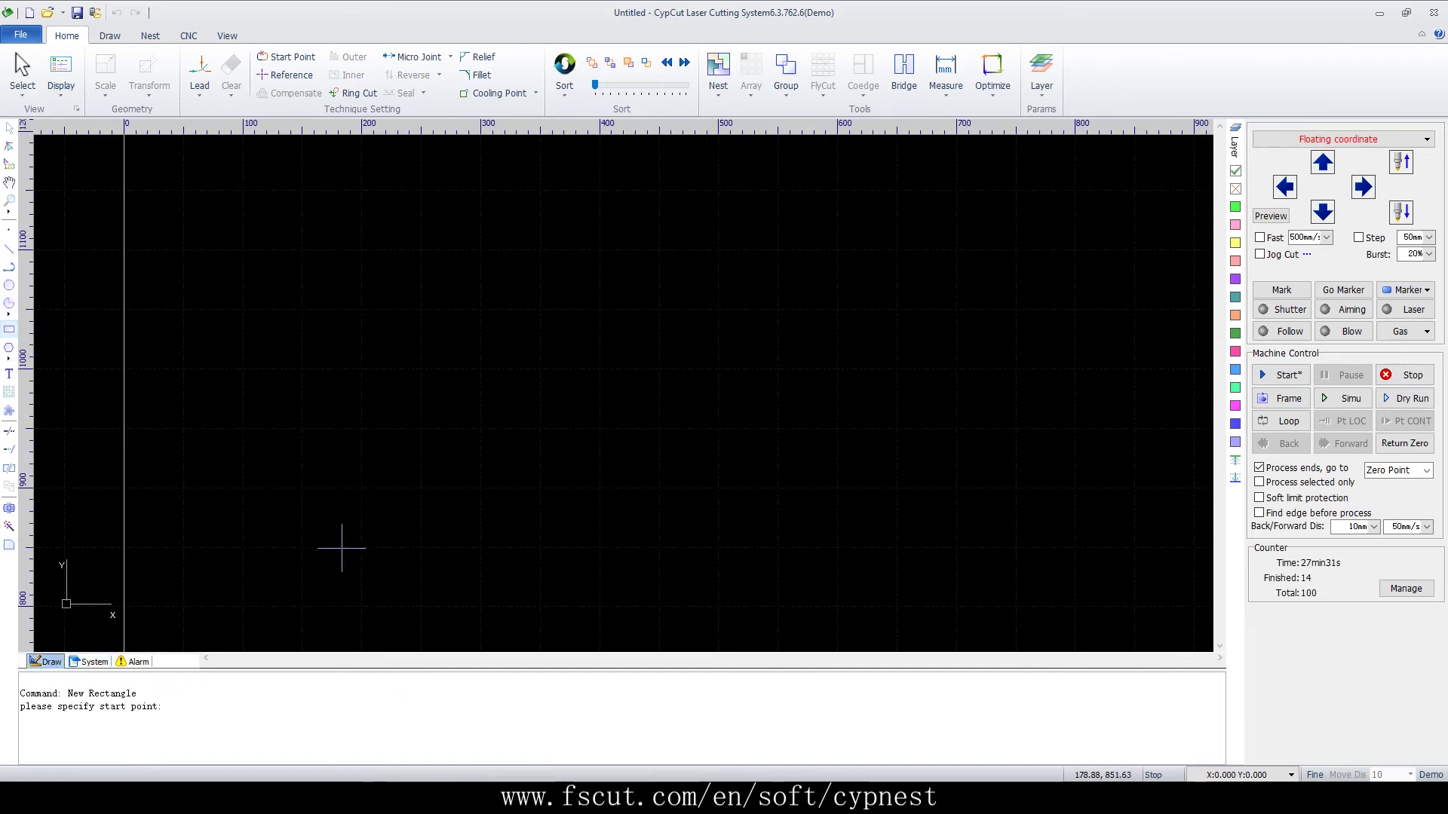
left_click(378, 545)
left_click(455, 445)
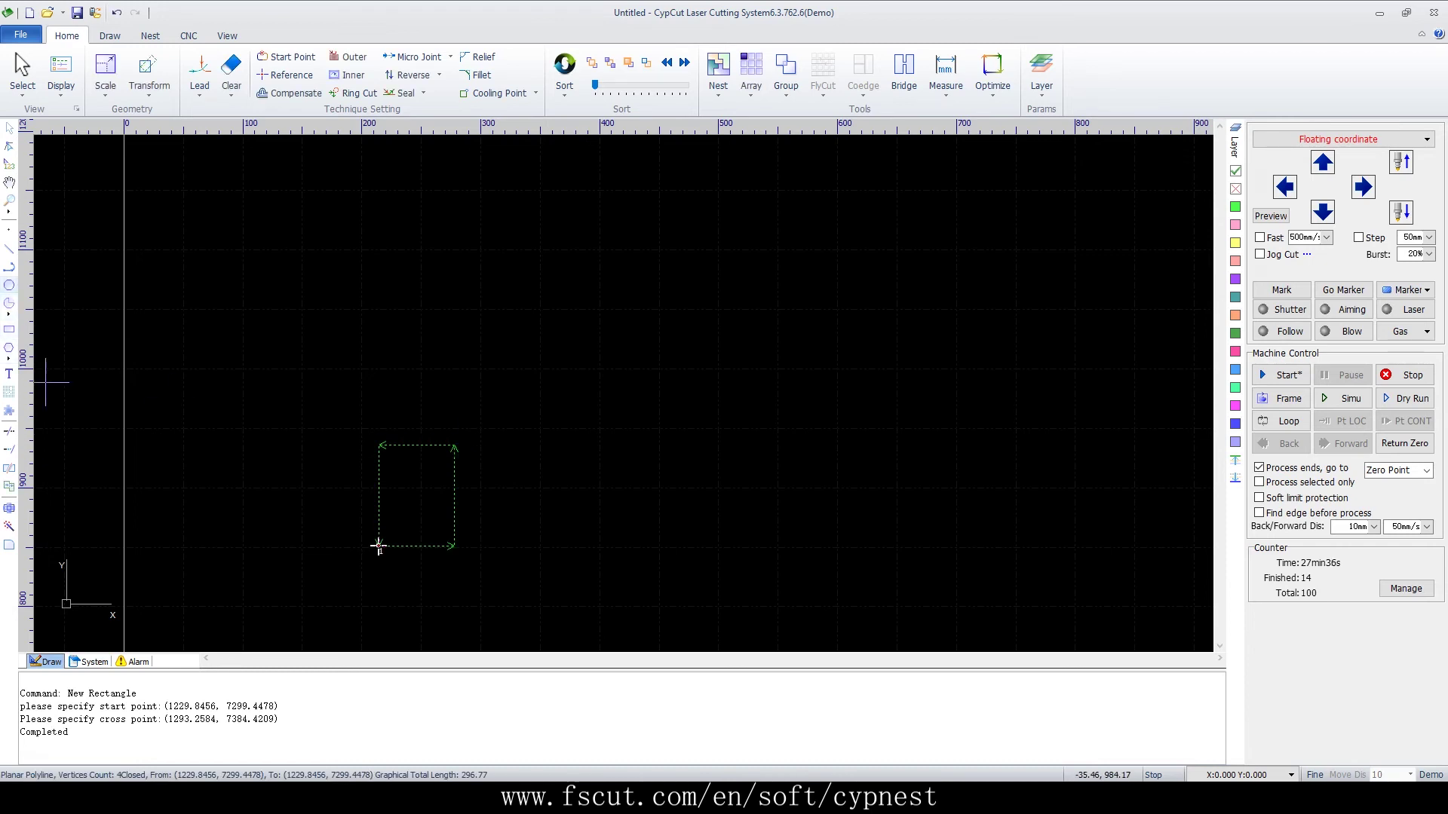
Step: Draw a circle with a radius of about 20 mm inside the rectangle
left_click(9, 285)
left_click(416, 490)
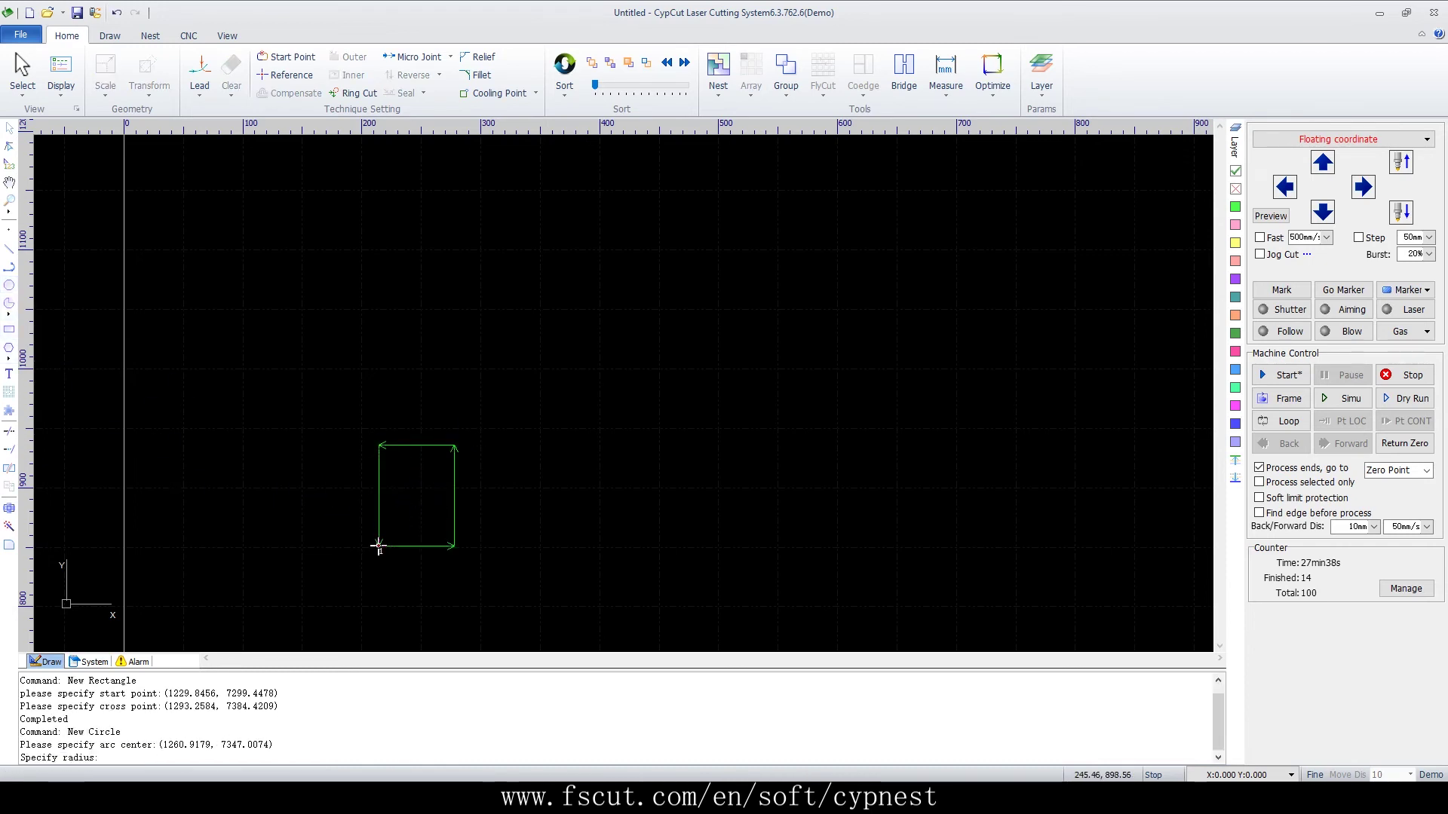
left_click(433, 472)
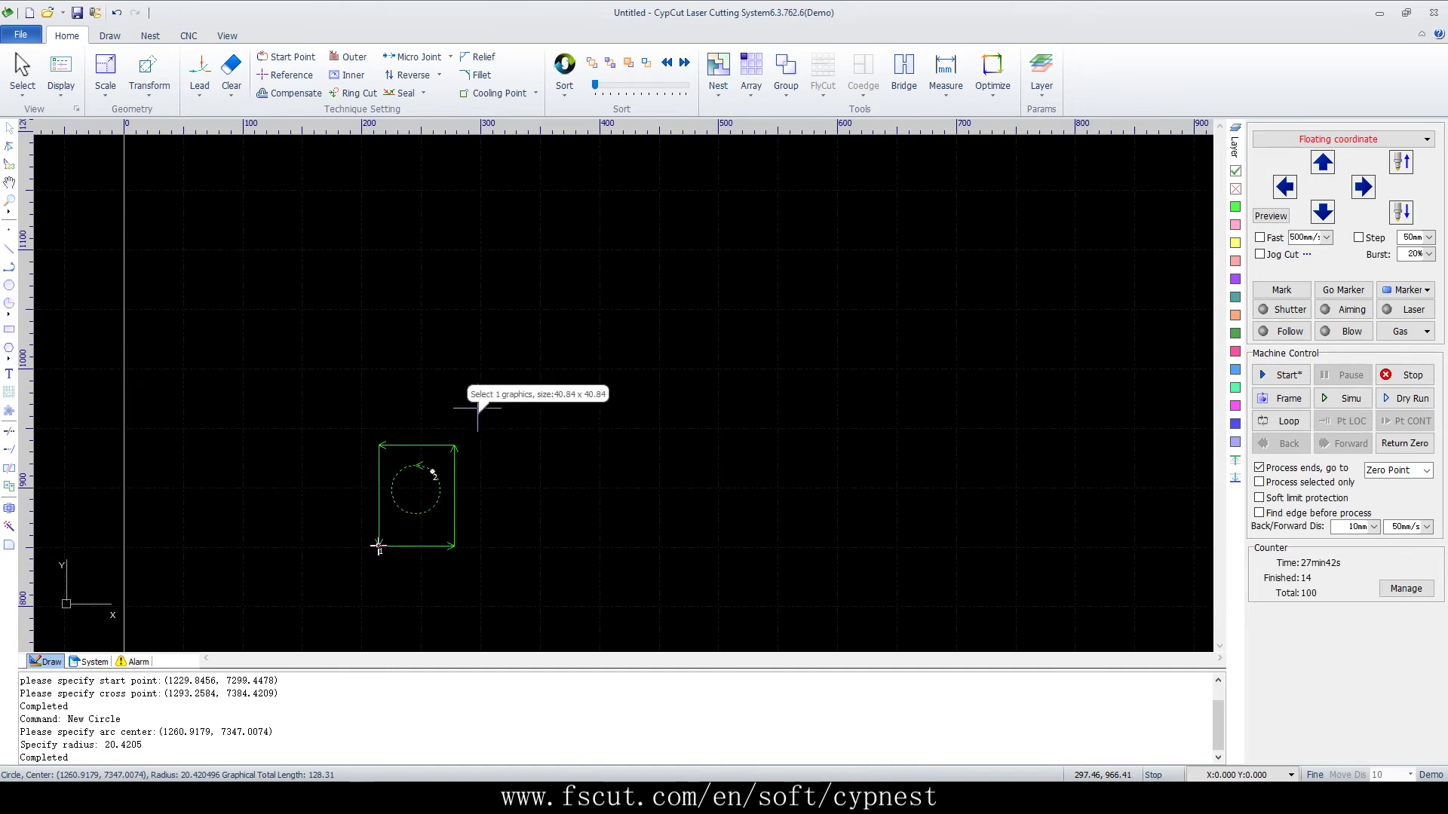
Step: Group the rectangle with its circle and array the group in 5 rows and 5 columns with 0 mm intervals, up and right
left_click_drag(473, 426, 355, 595)
left_click(785, 71)
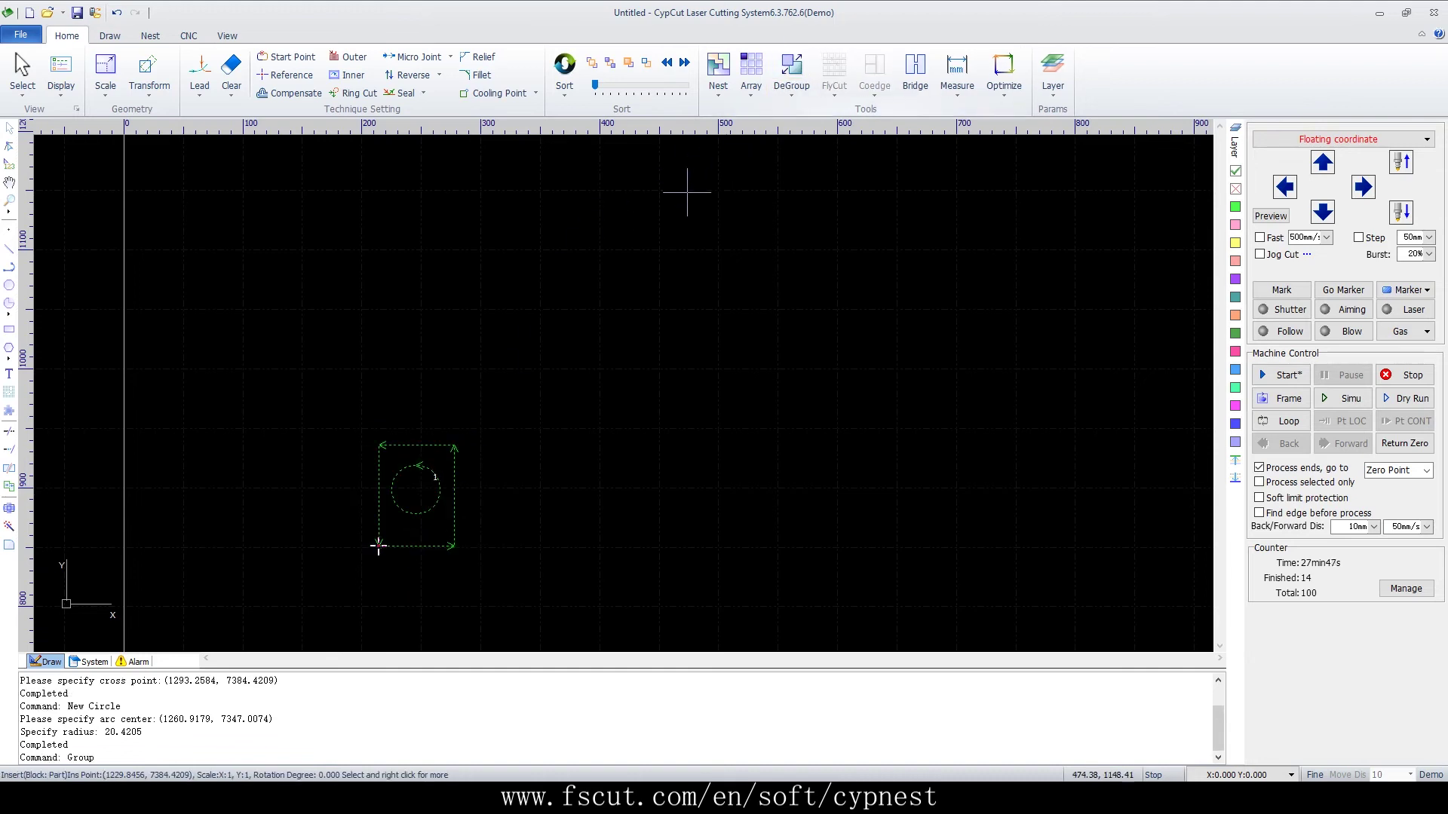
left_click(751, 72)
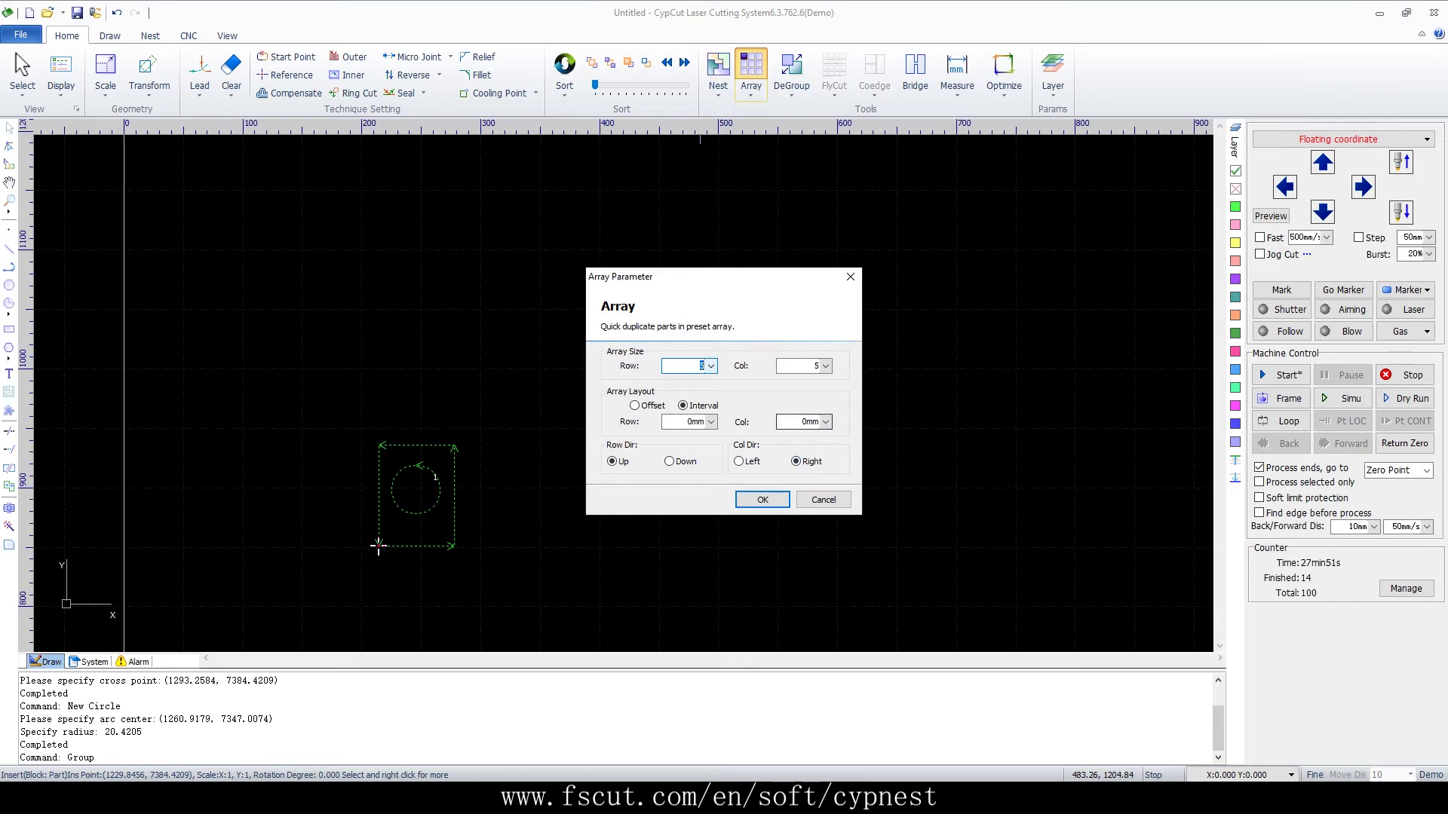
key("Return")
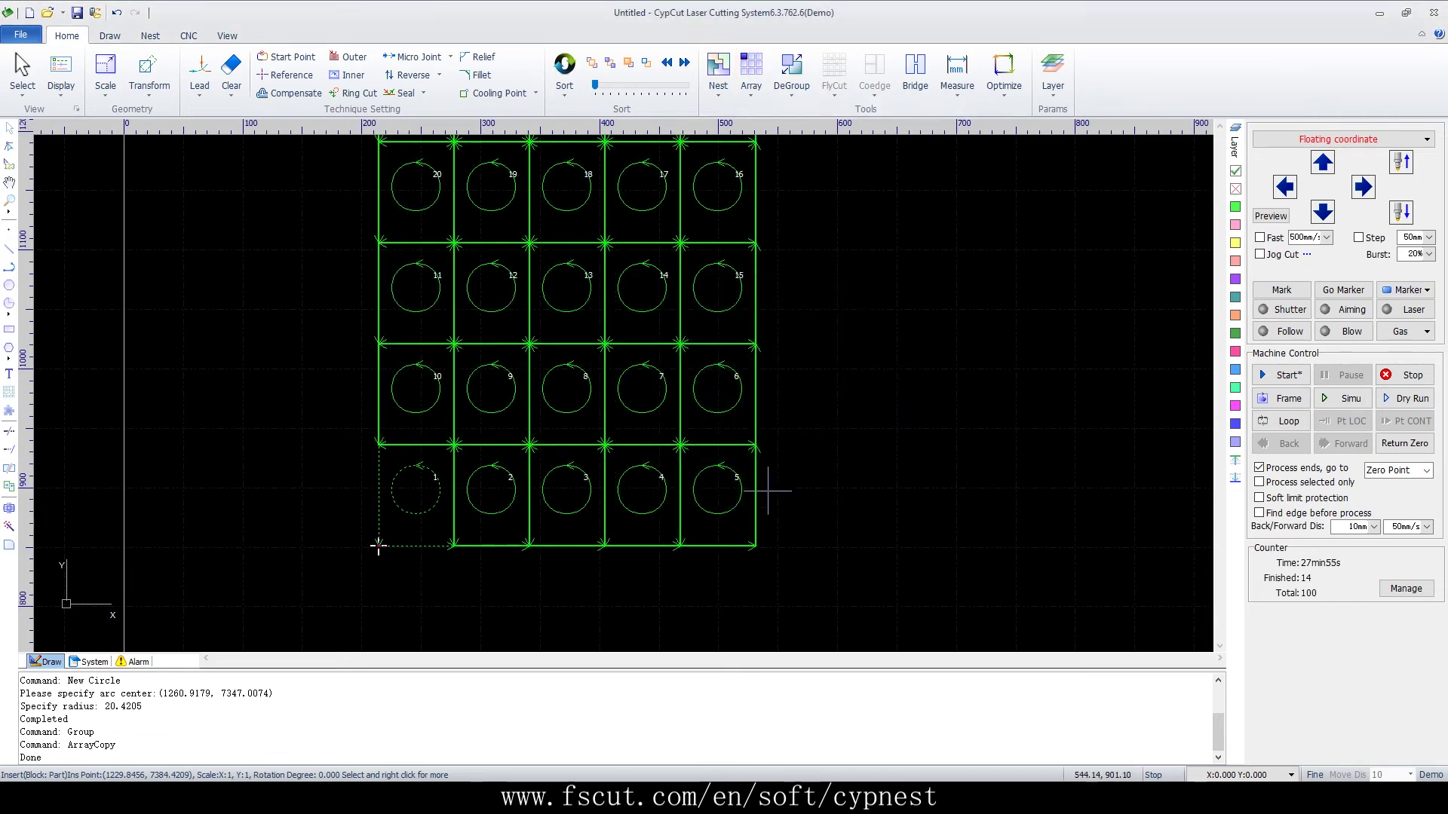
Step: Apply Rectangle Coedge to all the arrayed groups with S pattern, Top Left start point and 2 mm overcut
scroll(792, 181, "down", 2)
left_click_drag(784, 168, 502, 607)
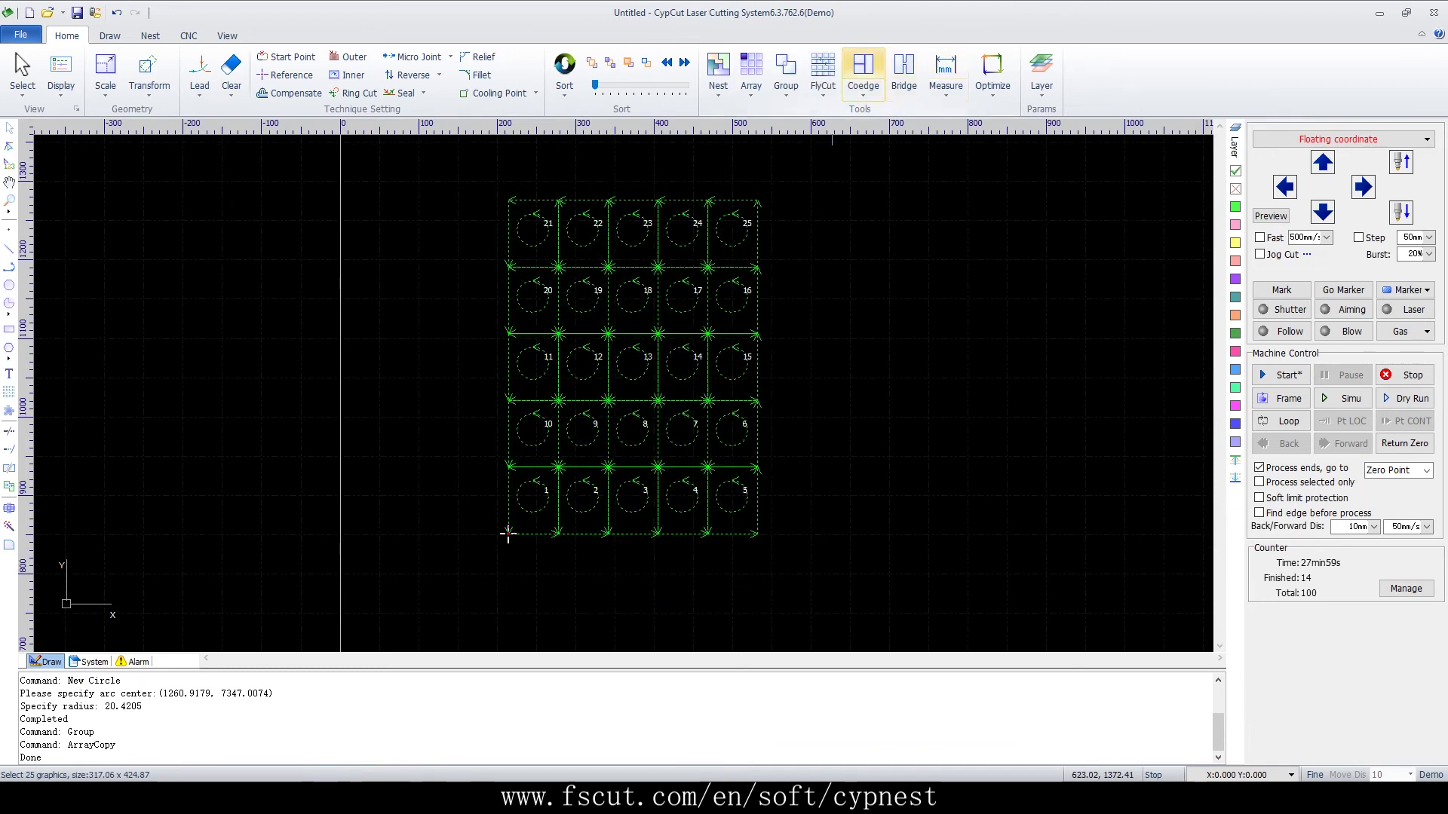
left_click(862, 72)
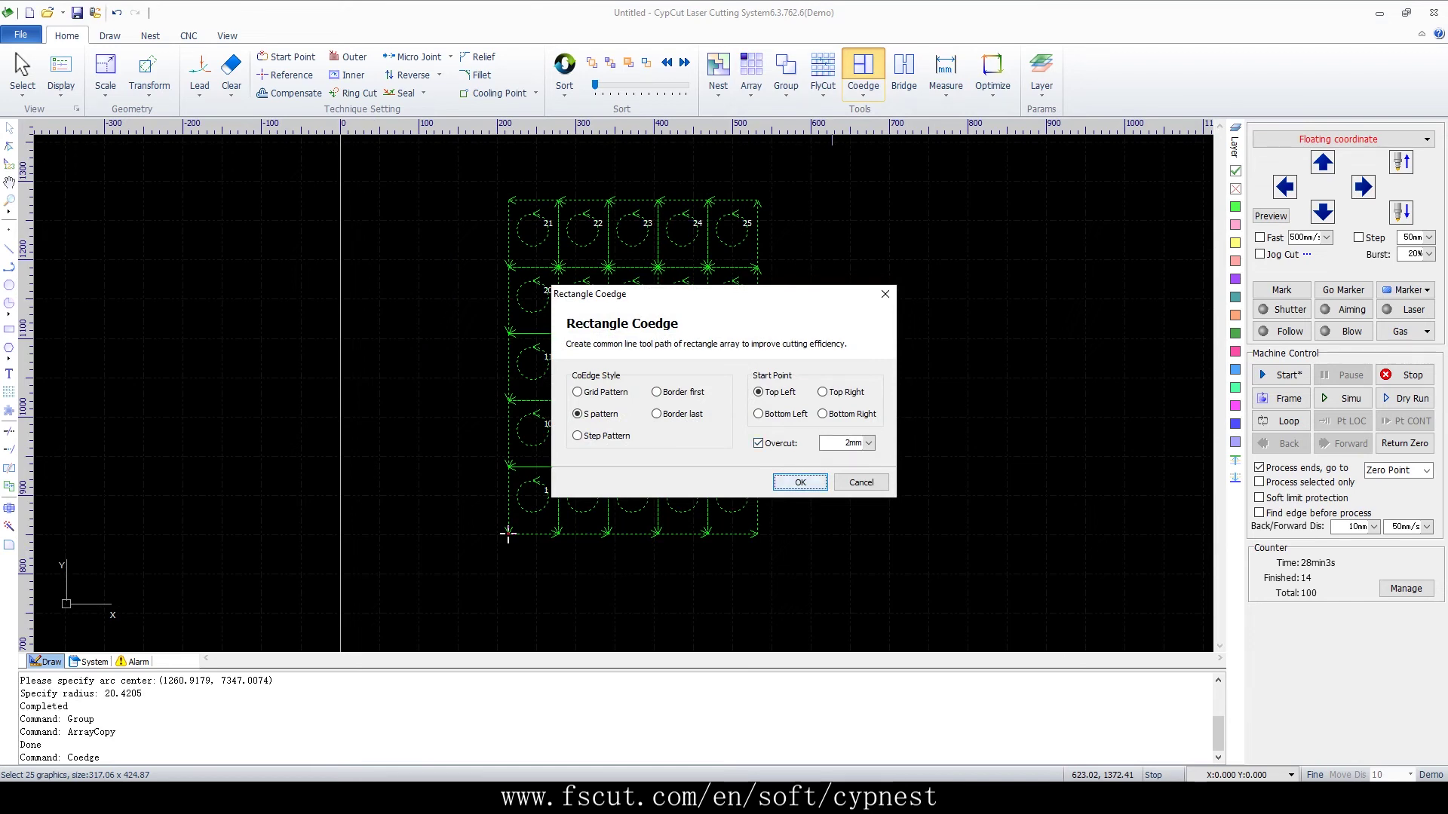
left_click(800, 482)
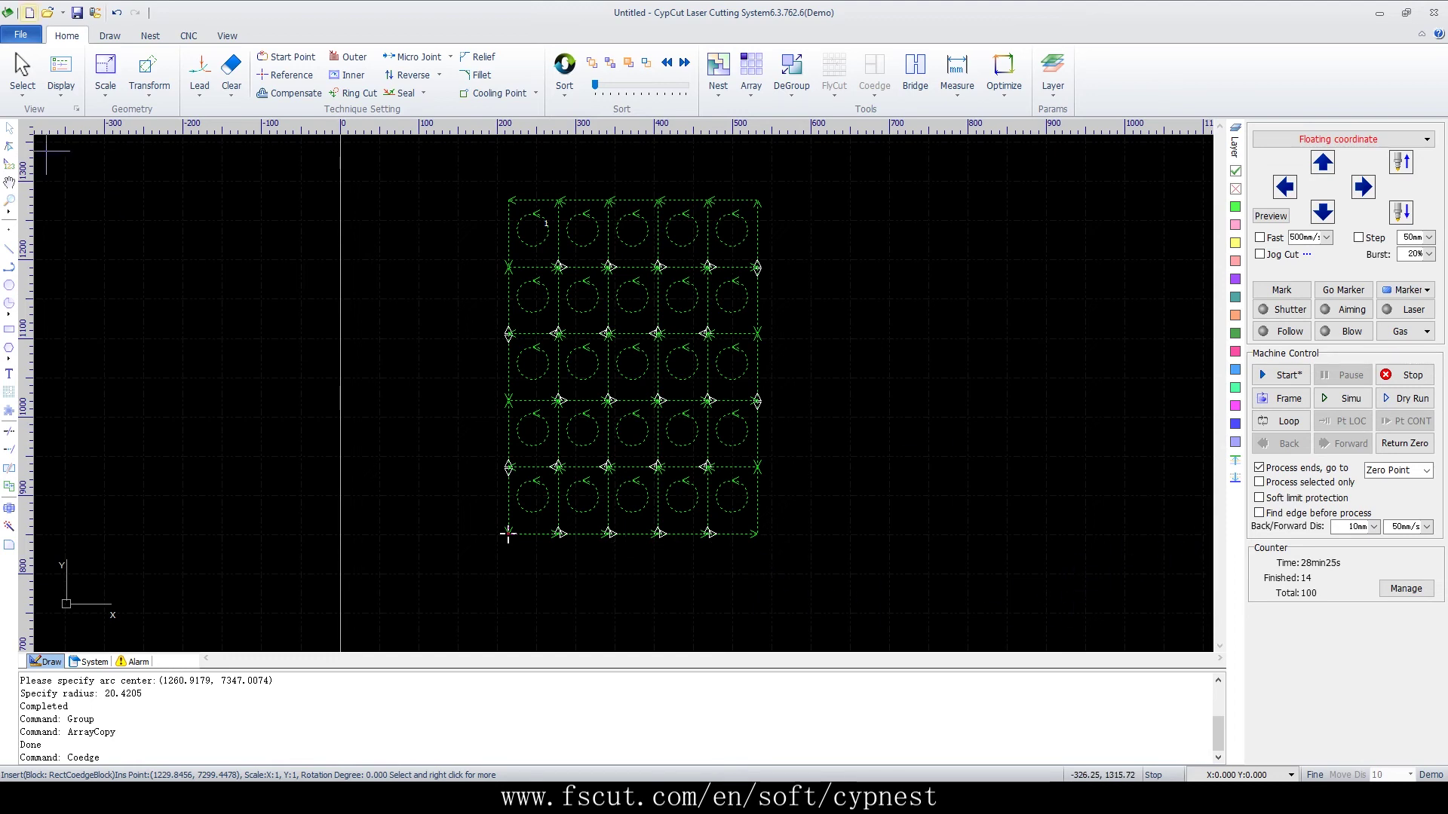
Step: Start a new drawing without saving the current one and insert the text "0"
key("ctrl+n")
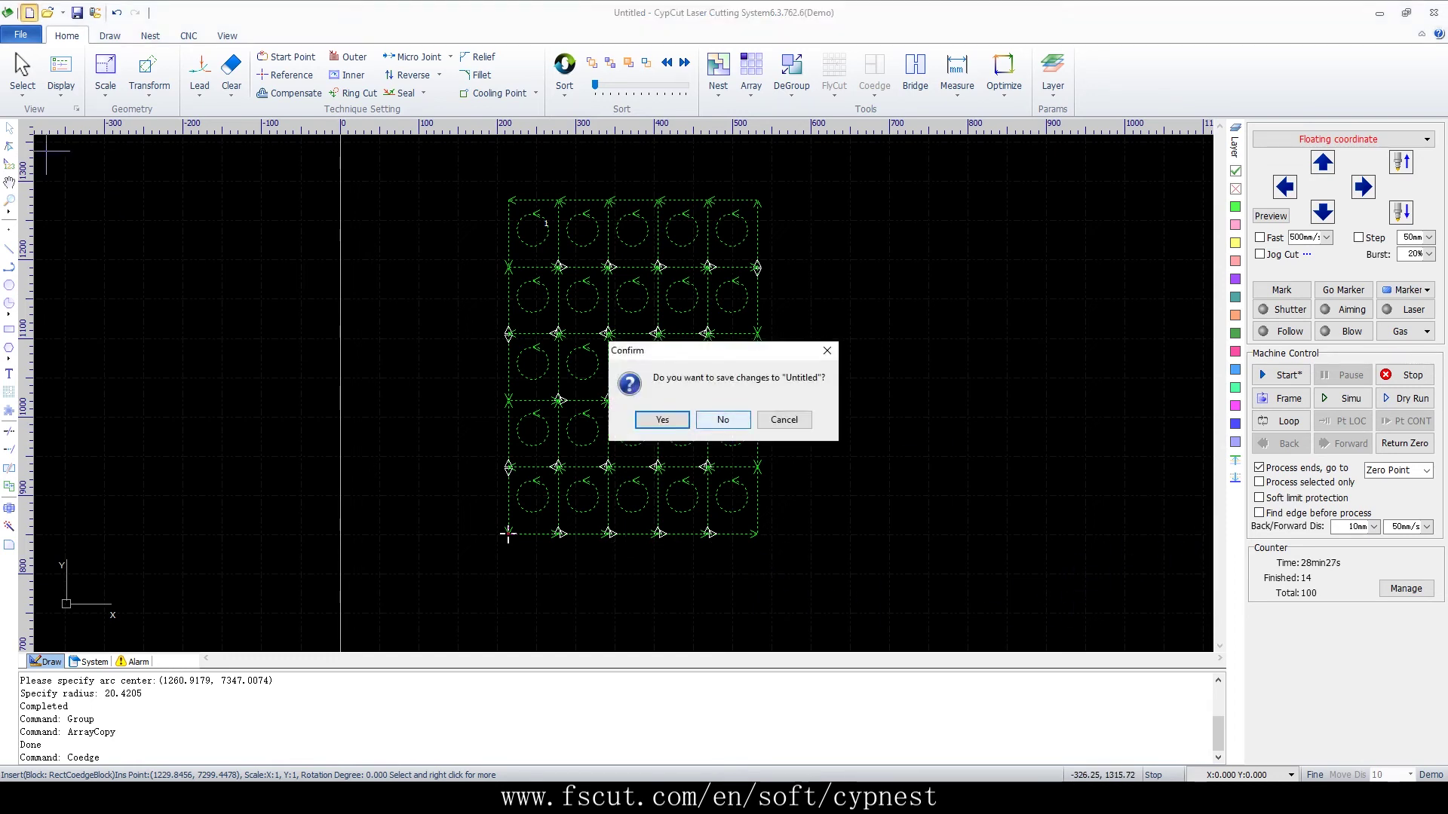
left_click(722, 419)
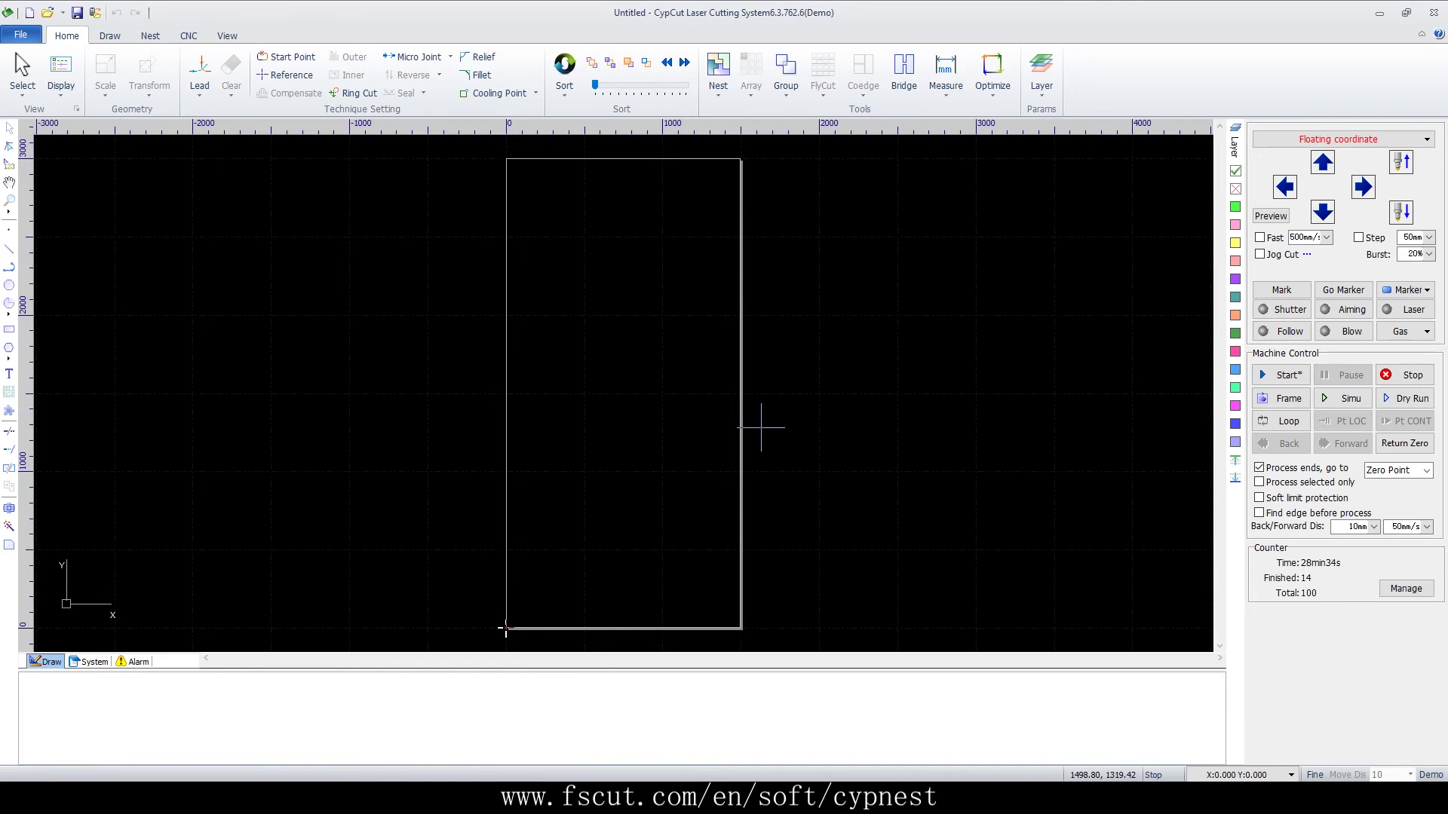
scroll(629, 342, "up", 5)
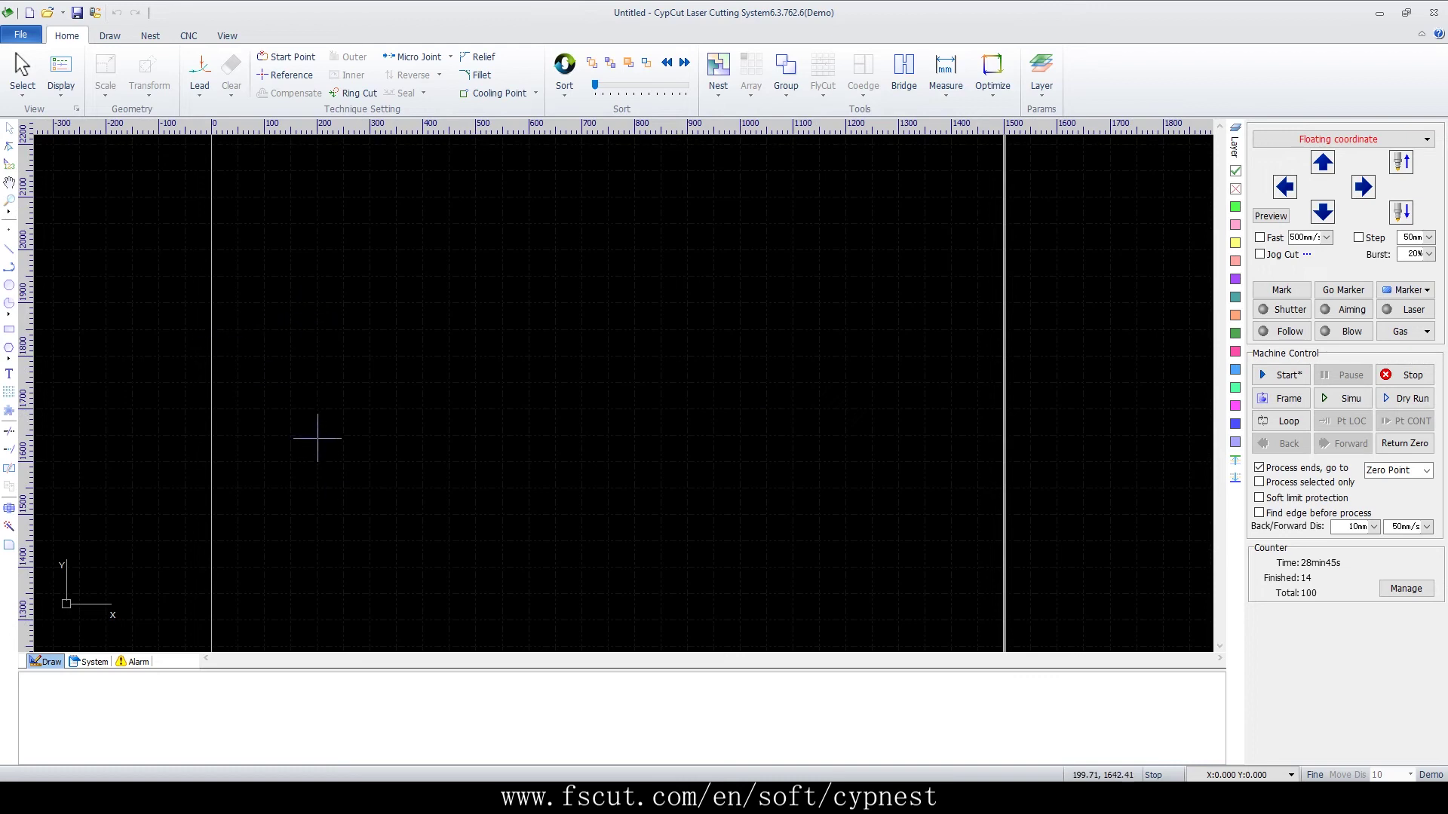
left_click(9, 374)
scroll(383, 392, "up", 4)
left_click(345, 429)
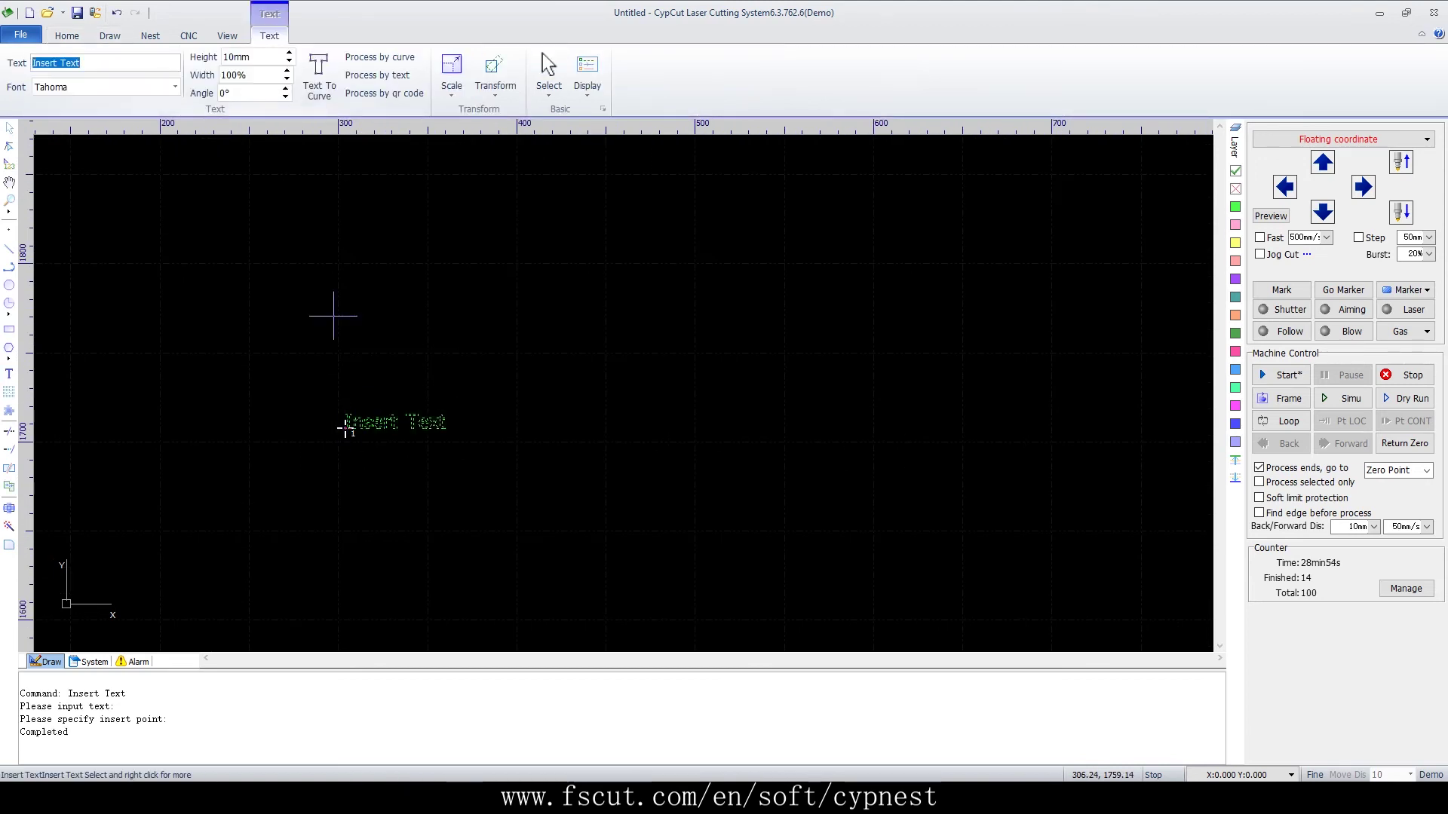
type("0")
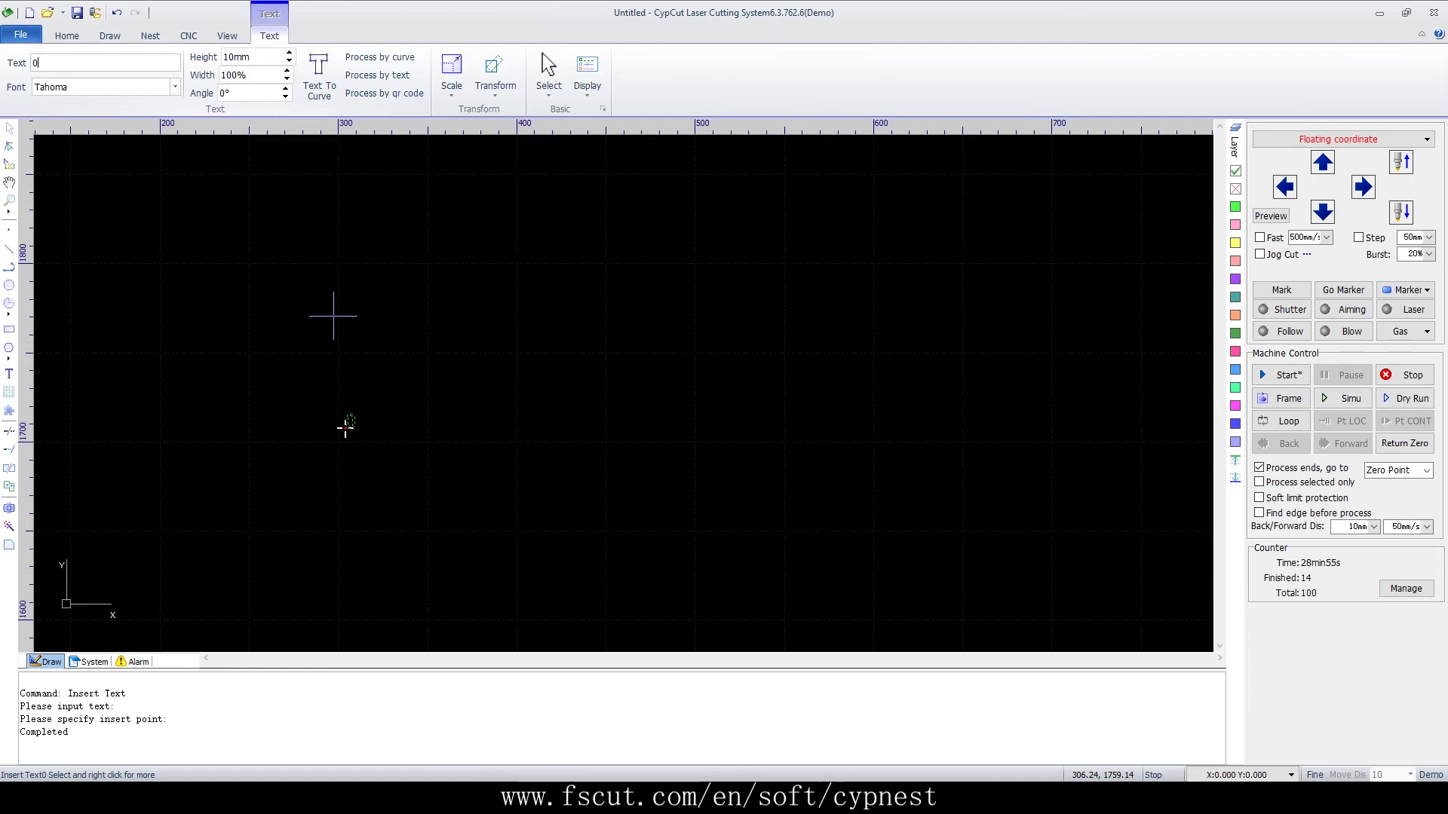
scroll(345, 423, "up", 5)
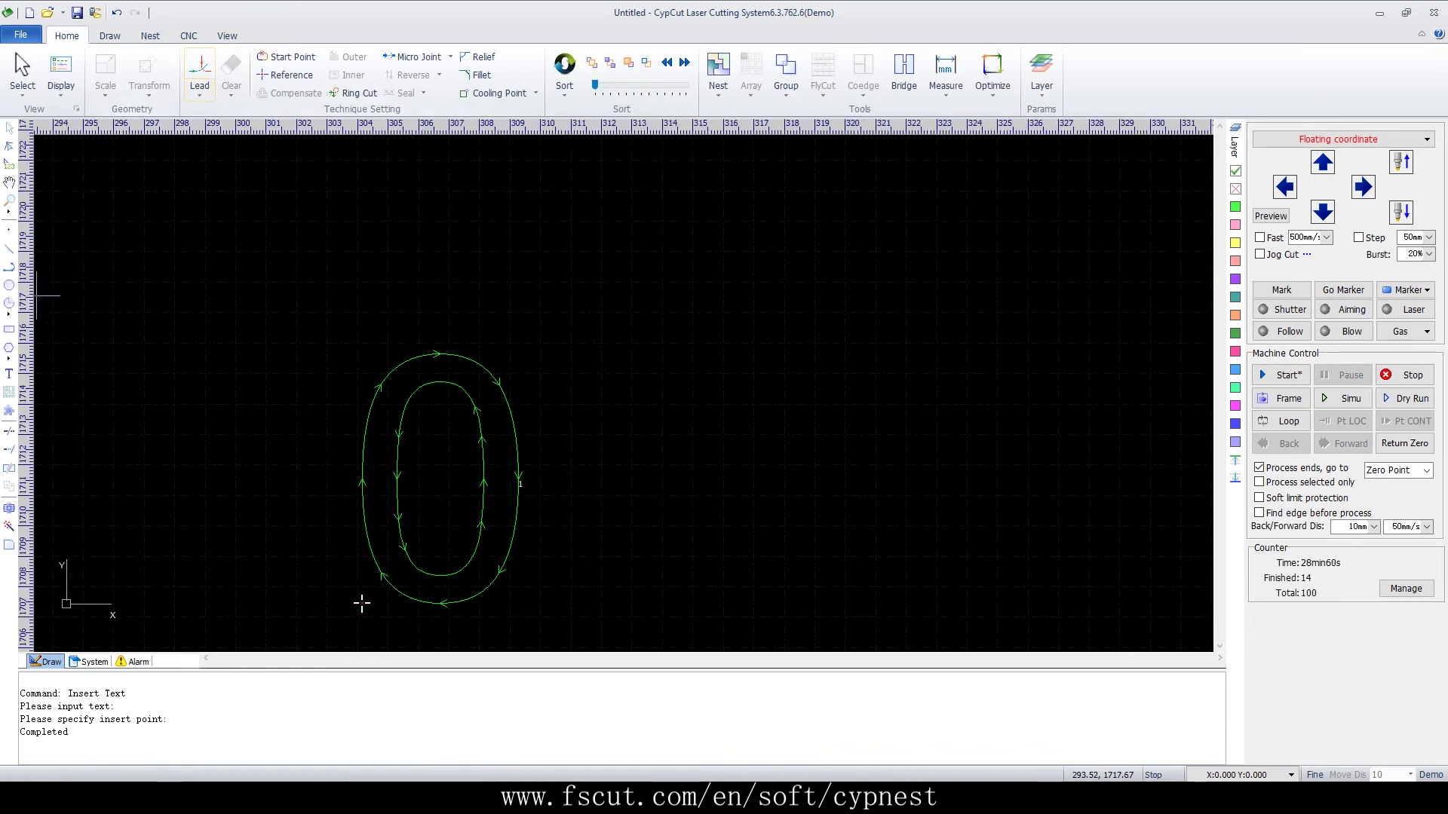
Step: Insert the text "D" above and to the right of the 0
left_click(9, 373)
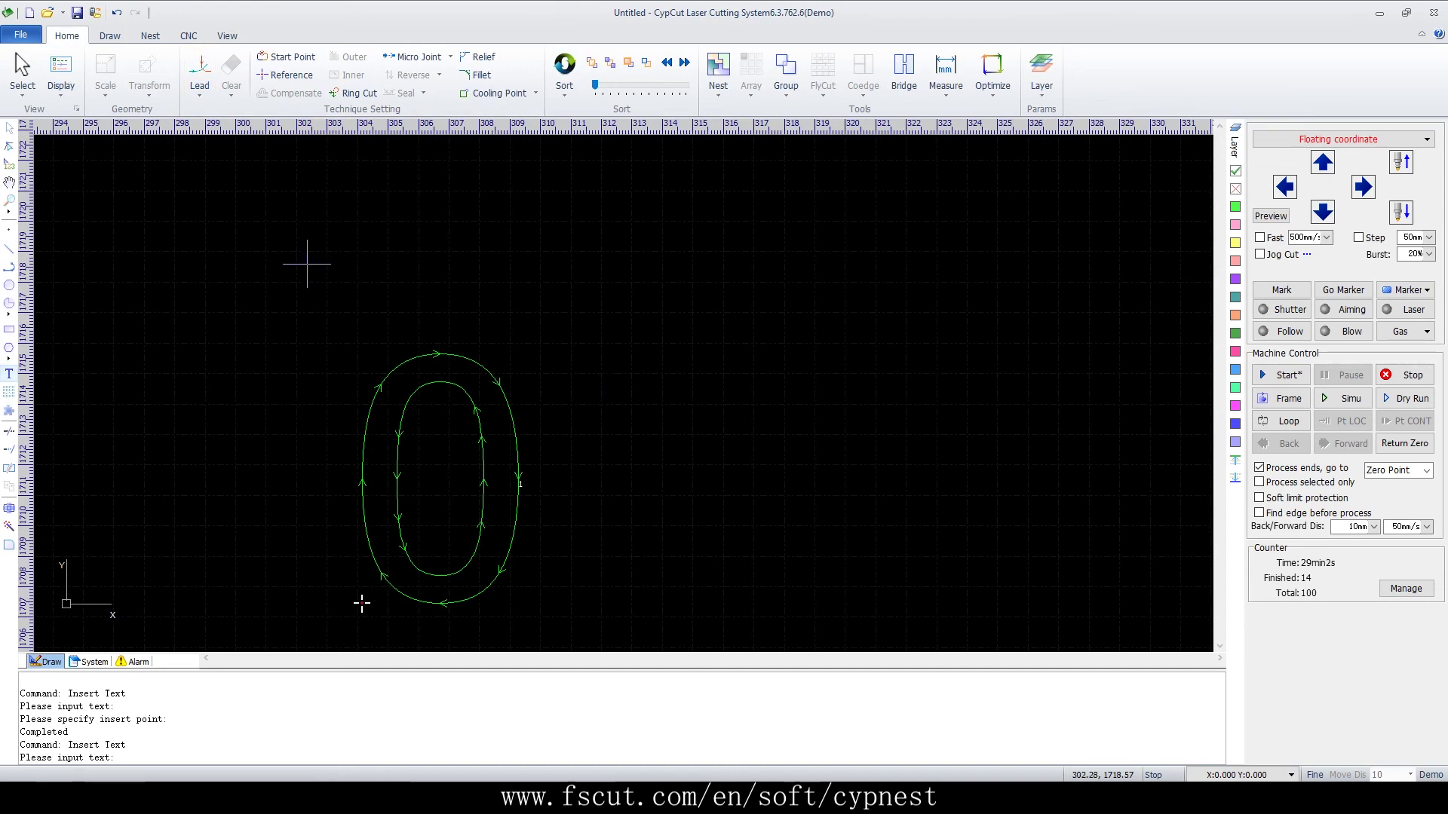
left_click(9, 373)
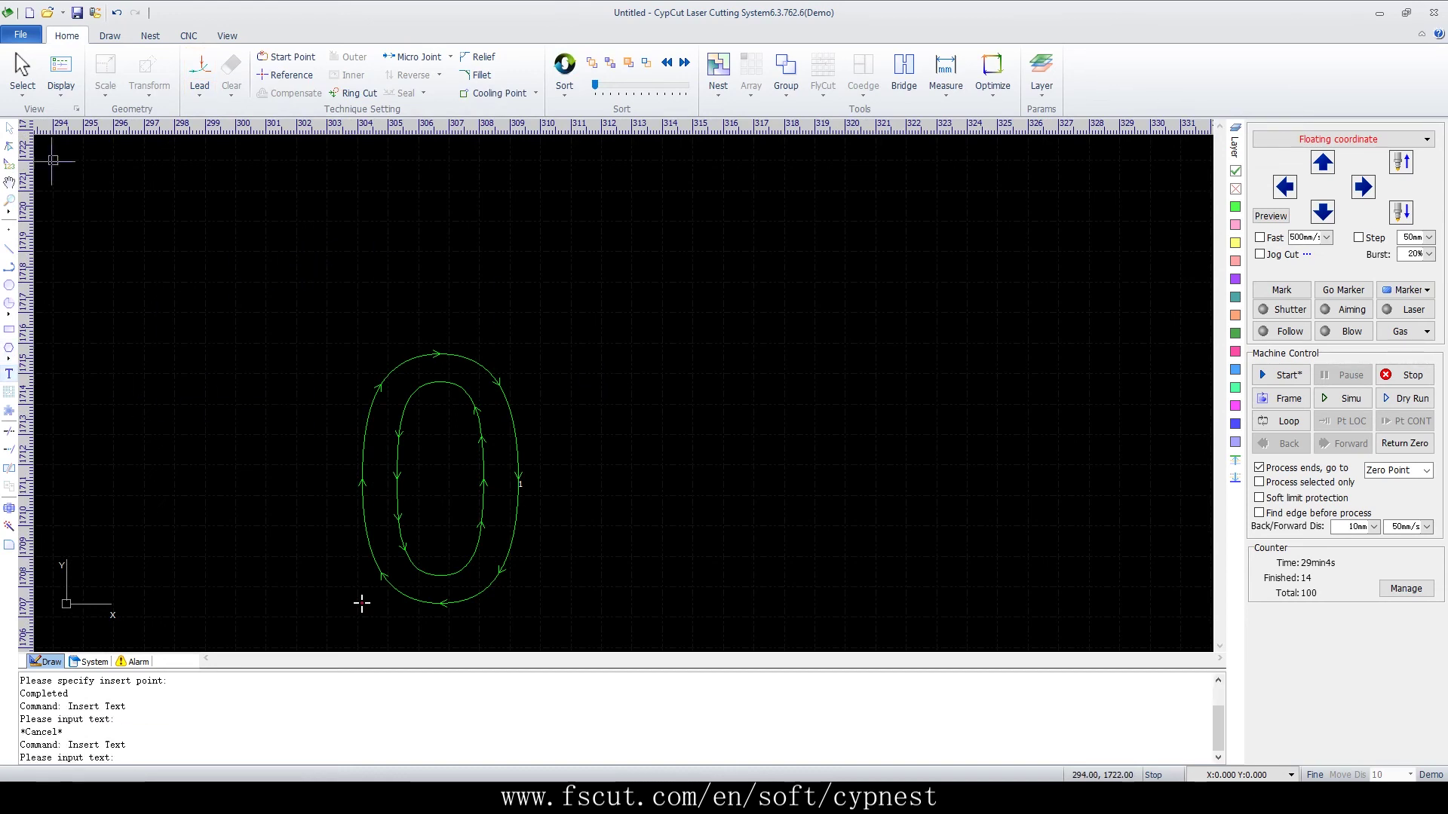
key("Return")
scroll(452, 407, "down", 5)
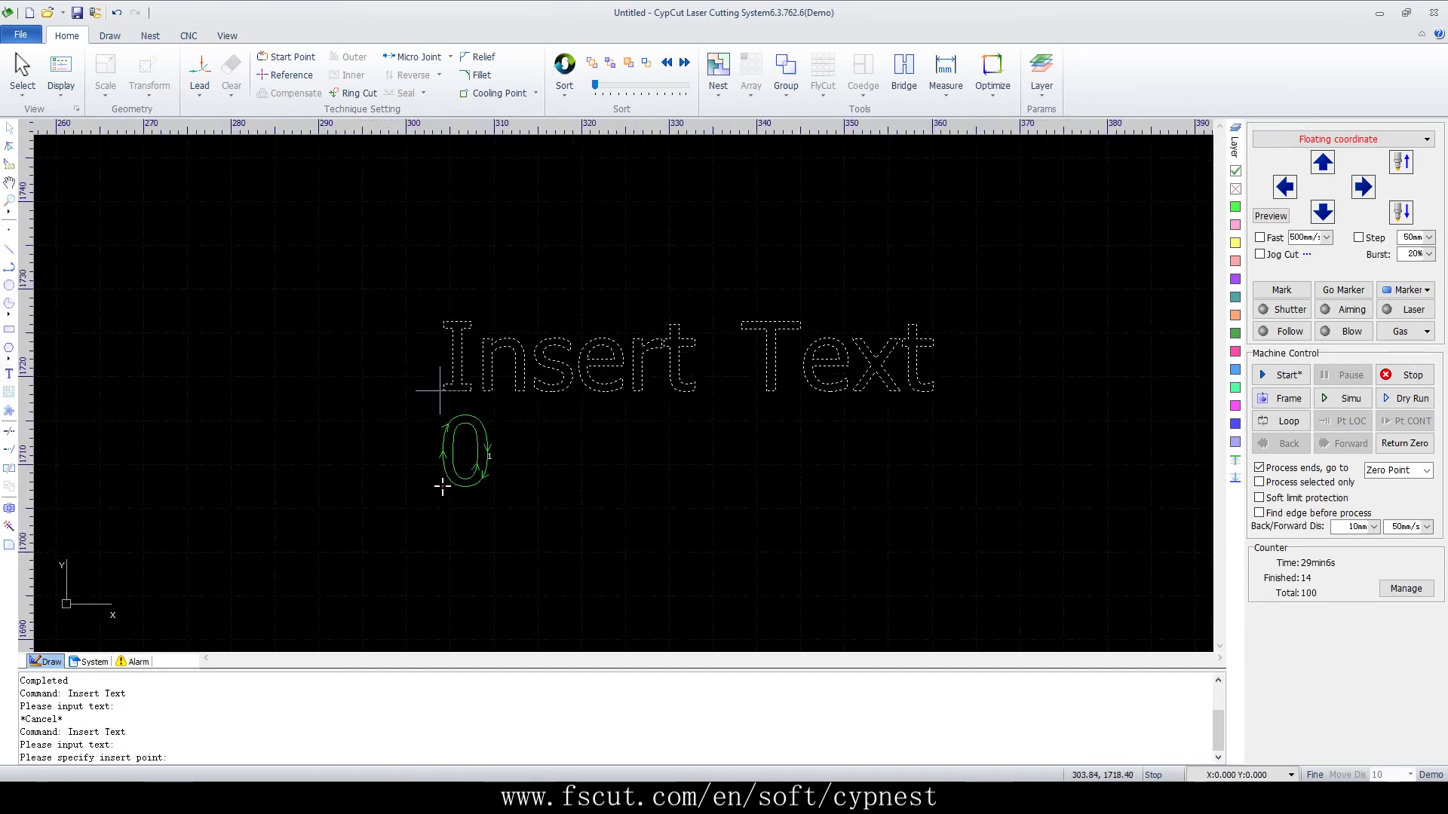
left_click(550, 389)
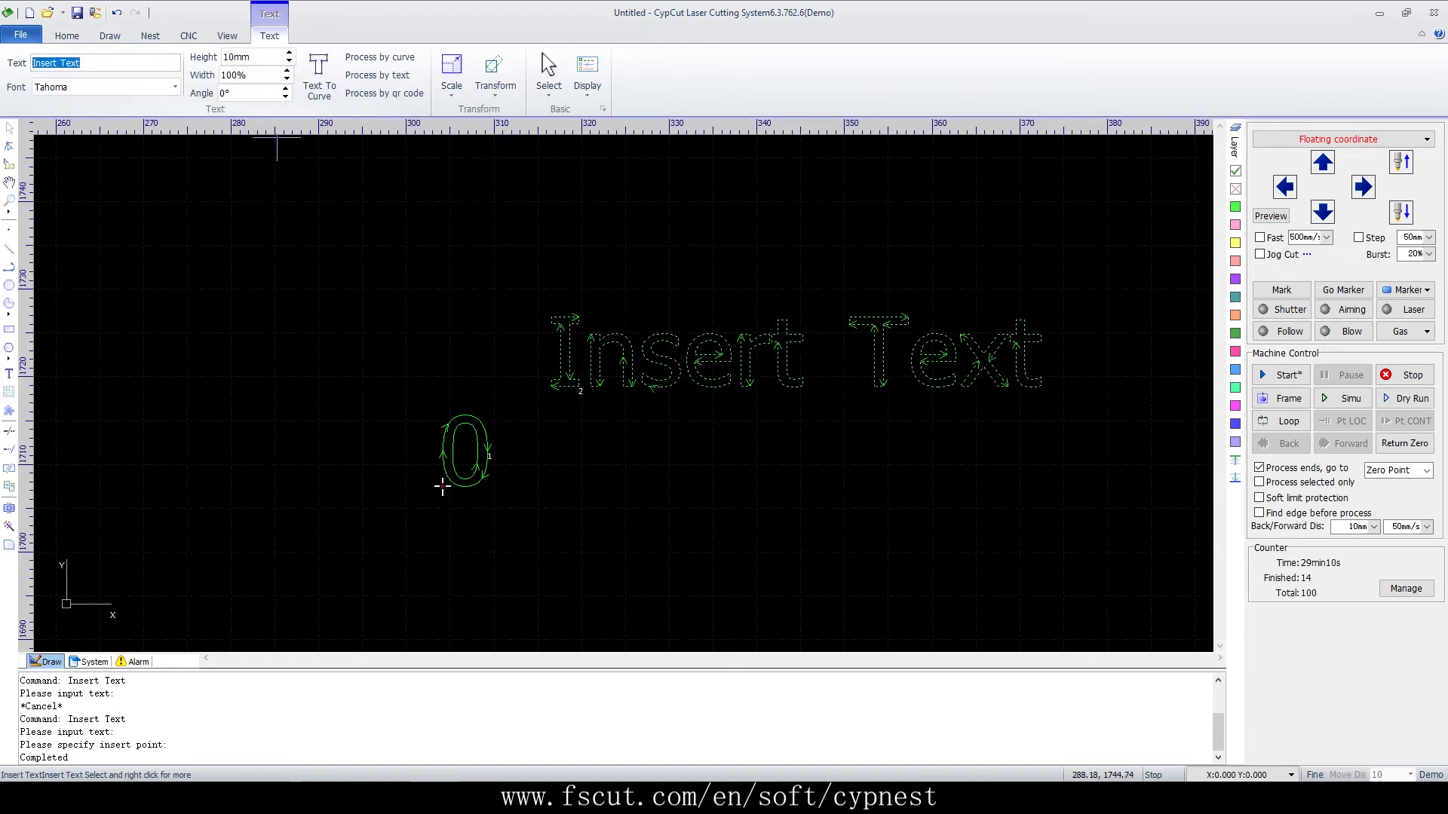
type("D")
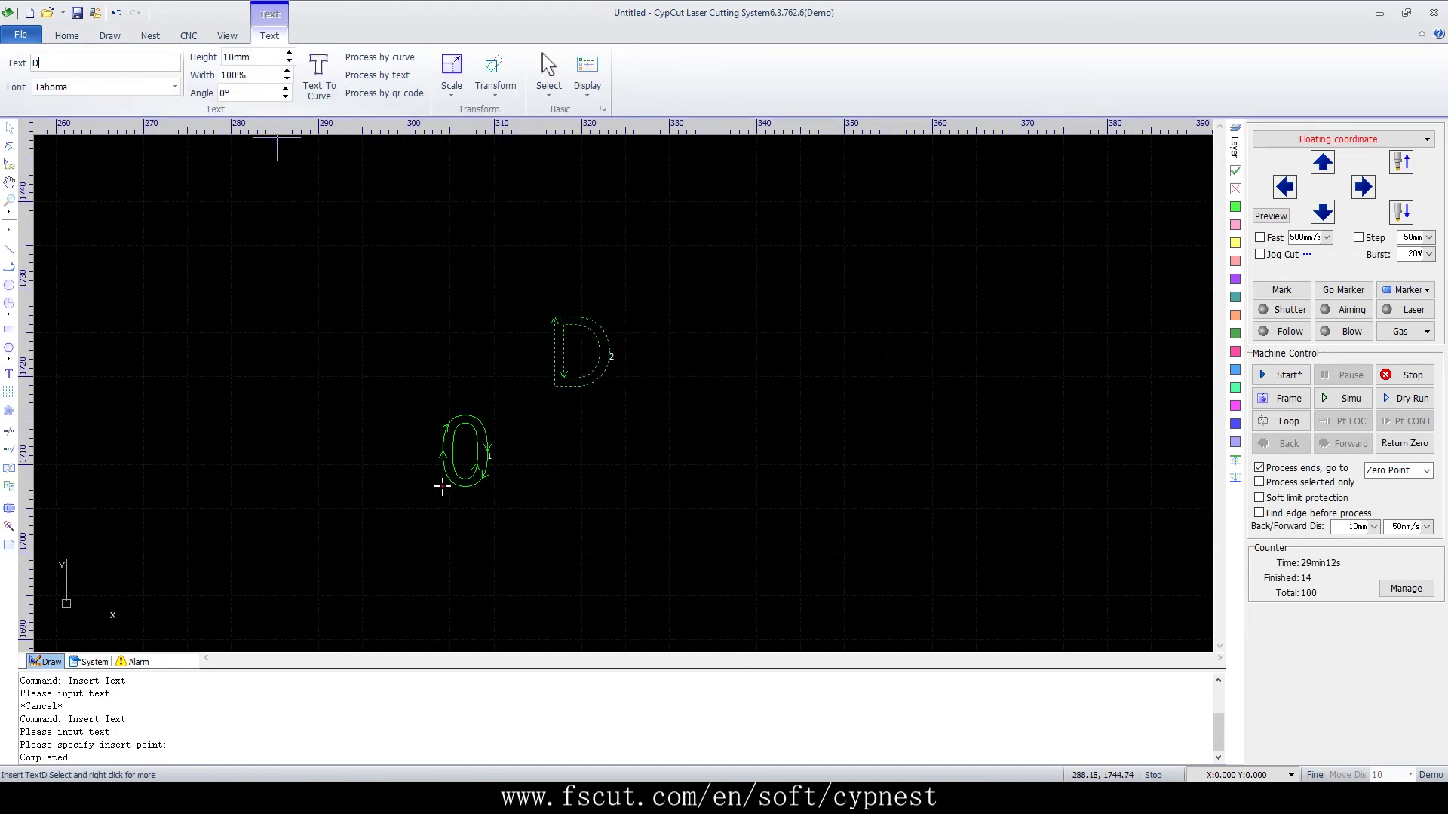
left_click(781, 354)
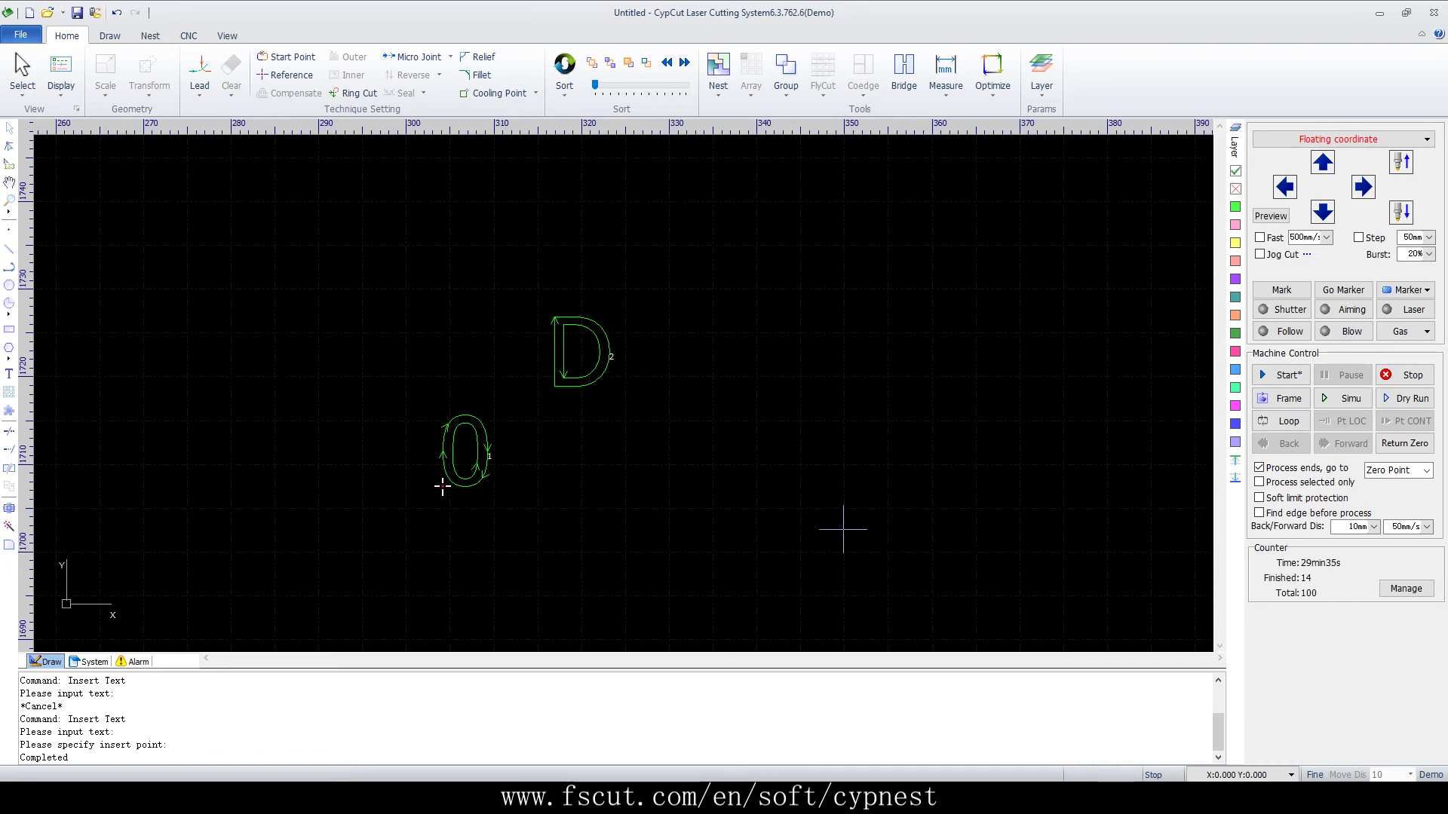
Step: Convert the text 0 to curves
scroll(430, 479, "up", 3)
left_click_drag(647, 217, 498, 468)
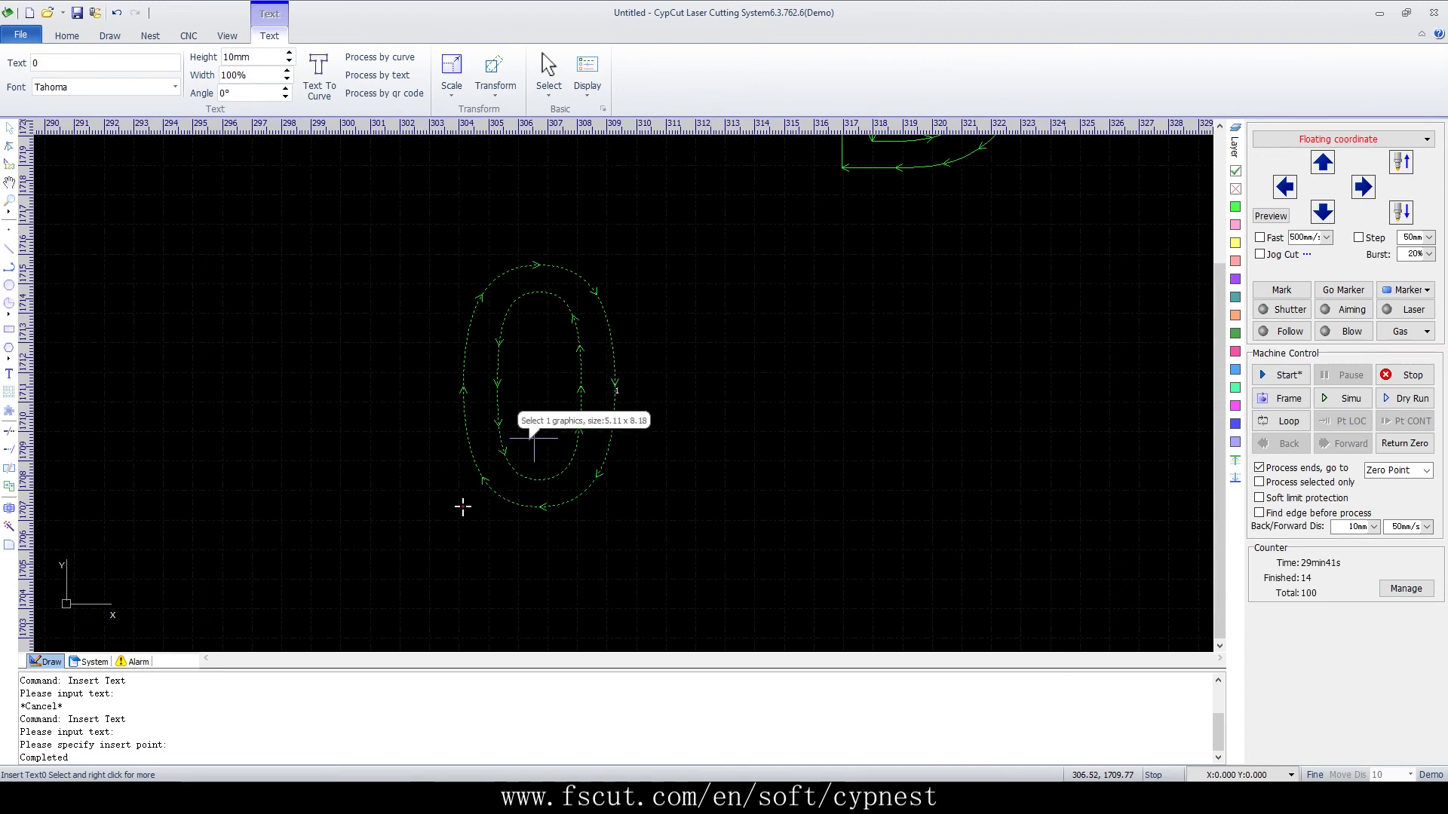
left_click(319, 76)
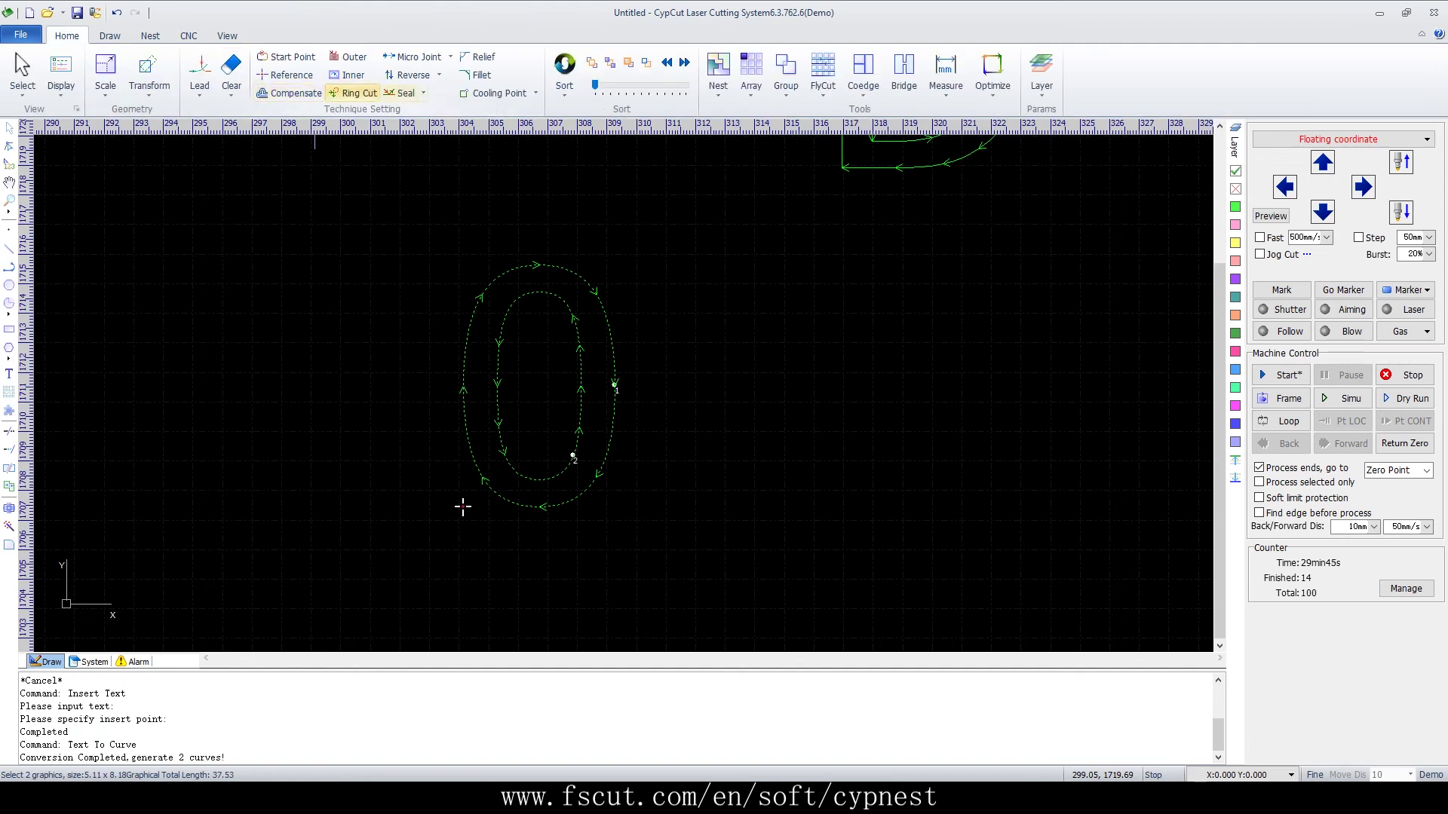
Step: Bridge the outer and inner contours of the 0 across its upper part with 600 mm effective distance and 0.2 mm bridge width
left_click(903, 75)
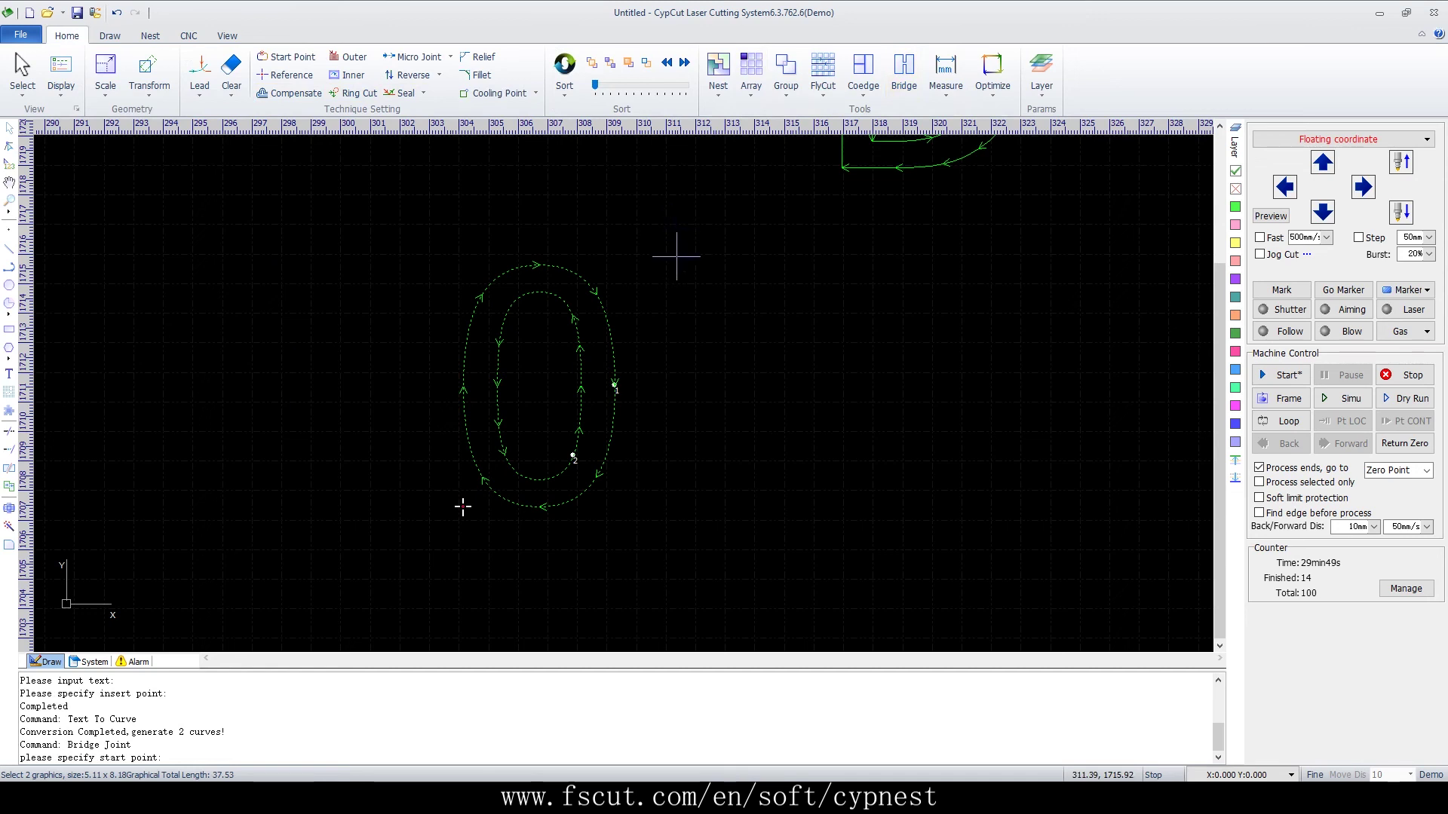
left_click(552, 253)
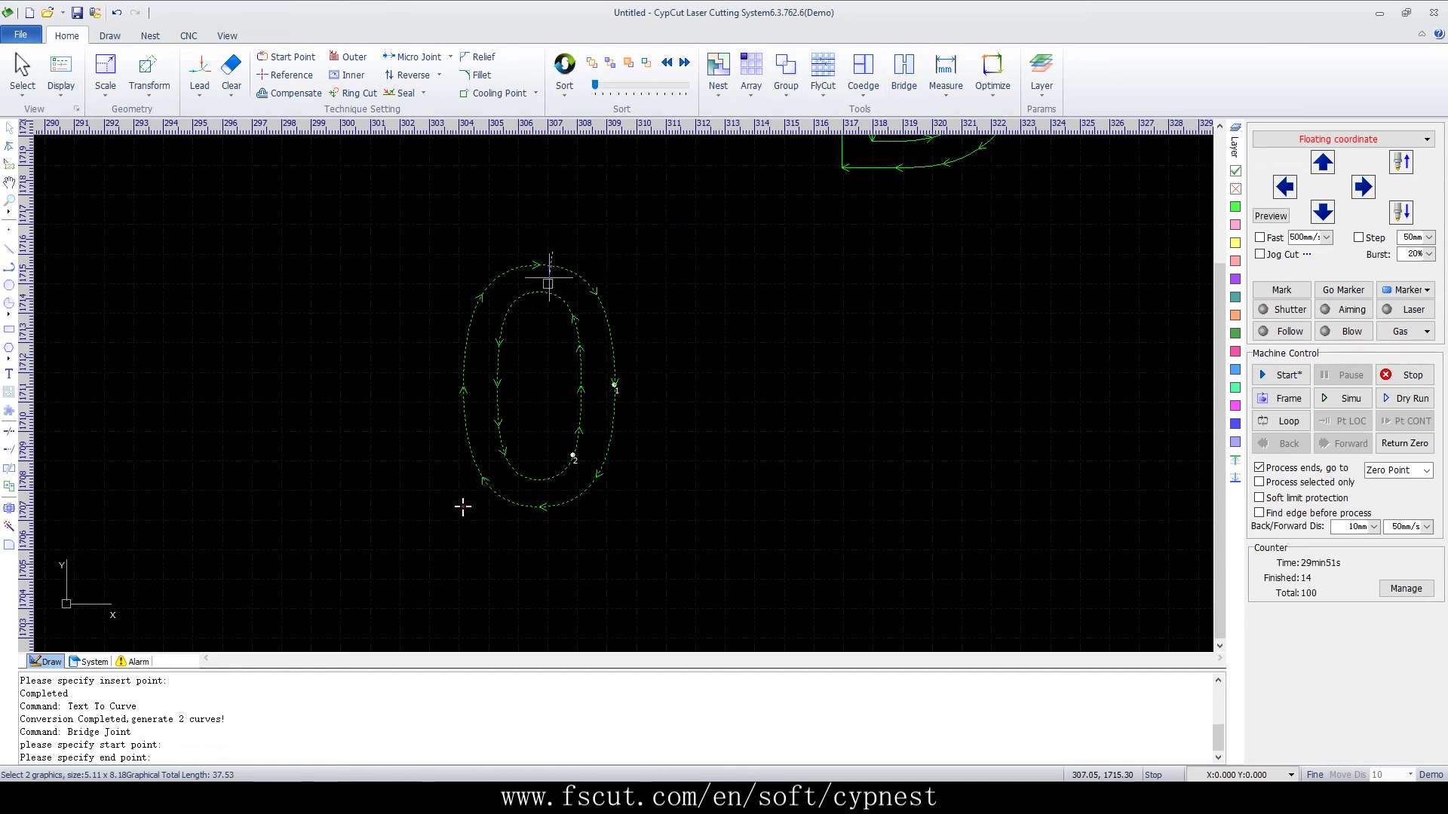
left_click(548, 317)
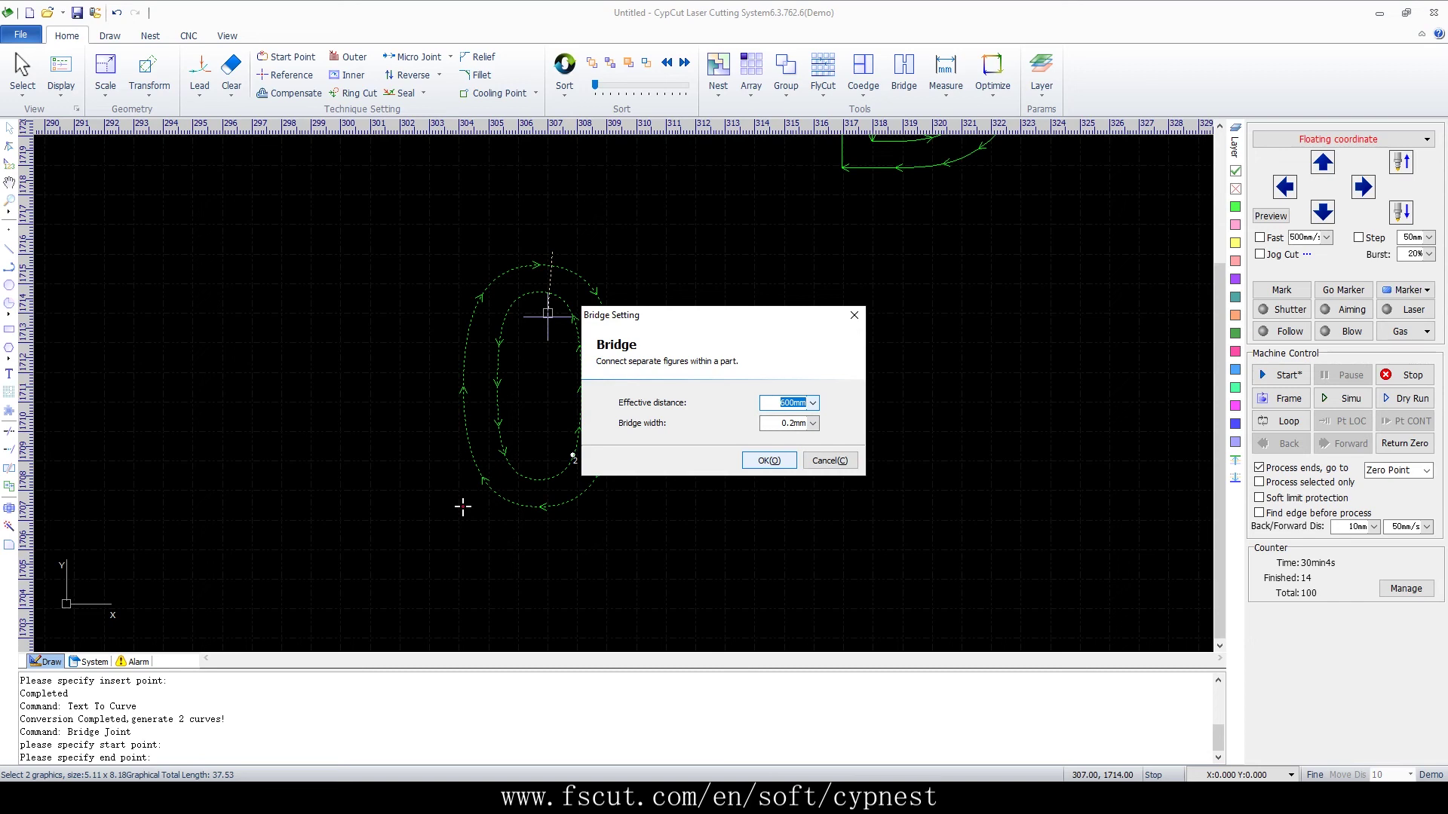
key("Return")
Step: Measure the horizontal distance between the outer and inner contours on the right side of the 0
scroll(521, 292, "up", 3)
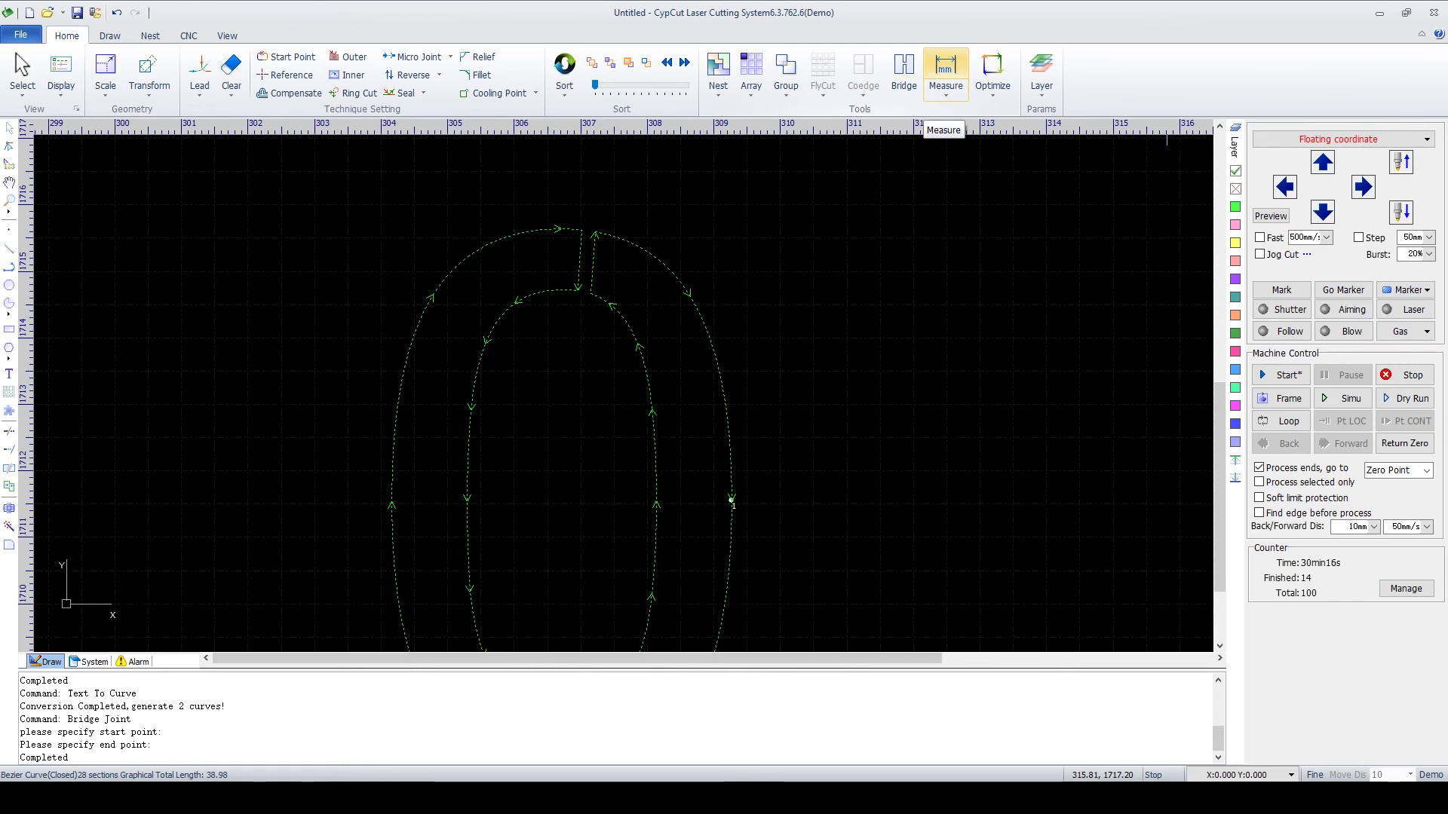
left_click(945, 75)
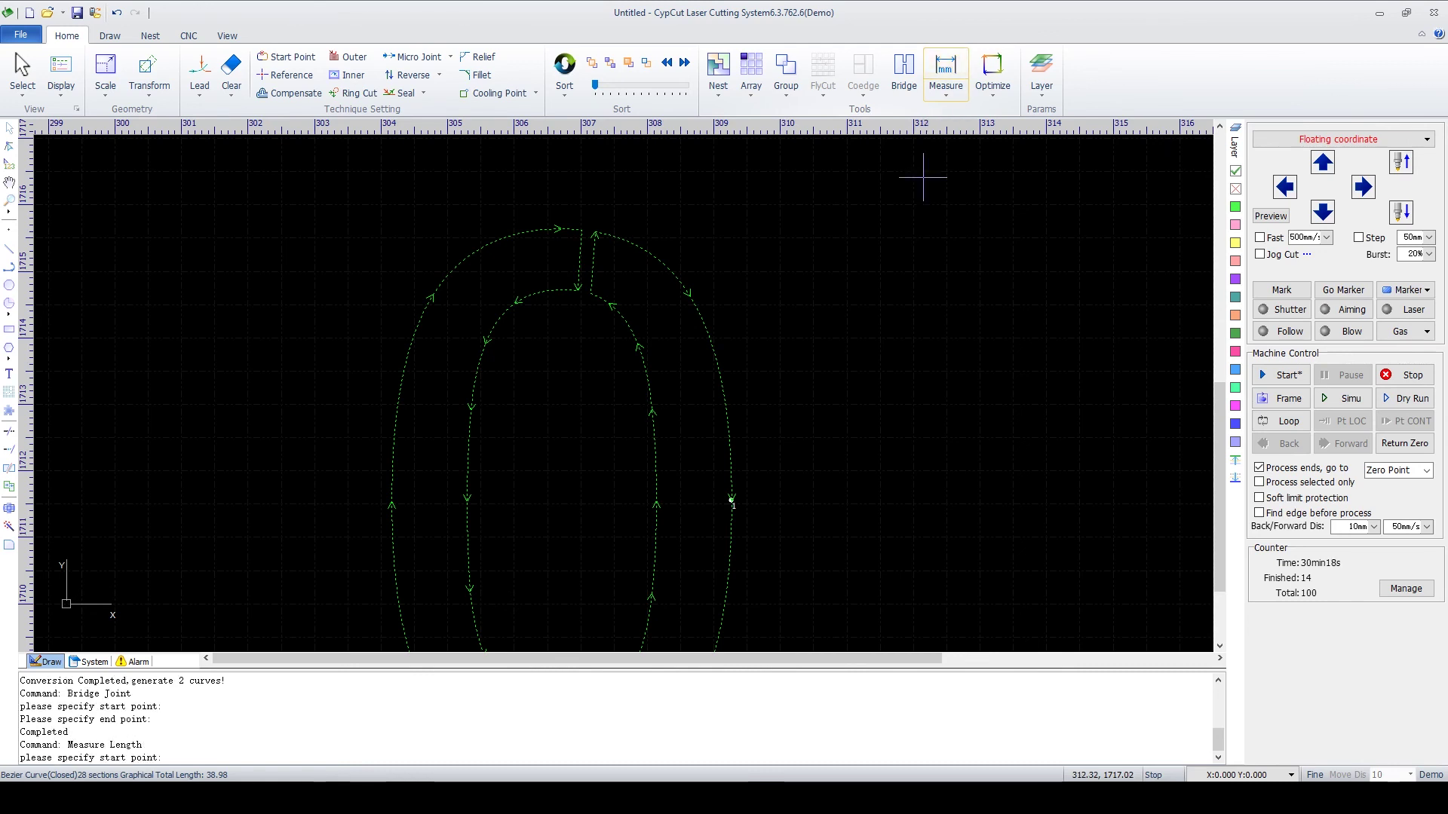
scroll(724, 424, "up", 3)
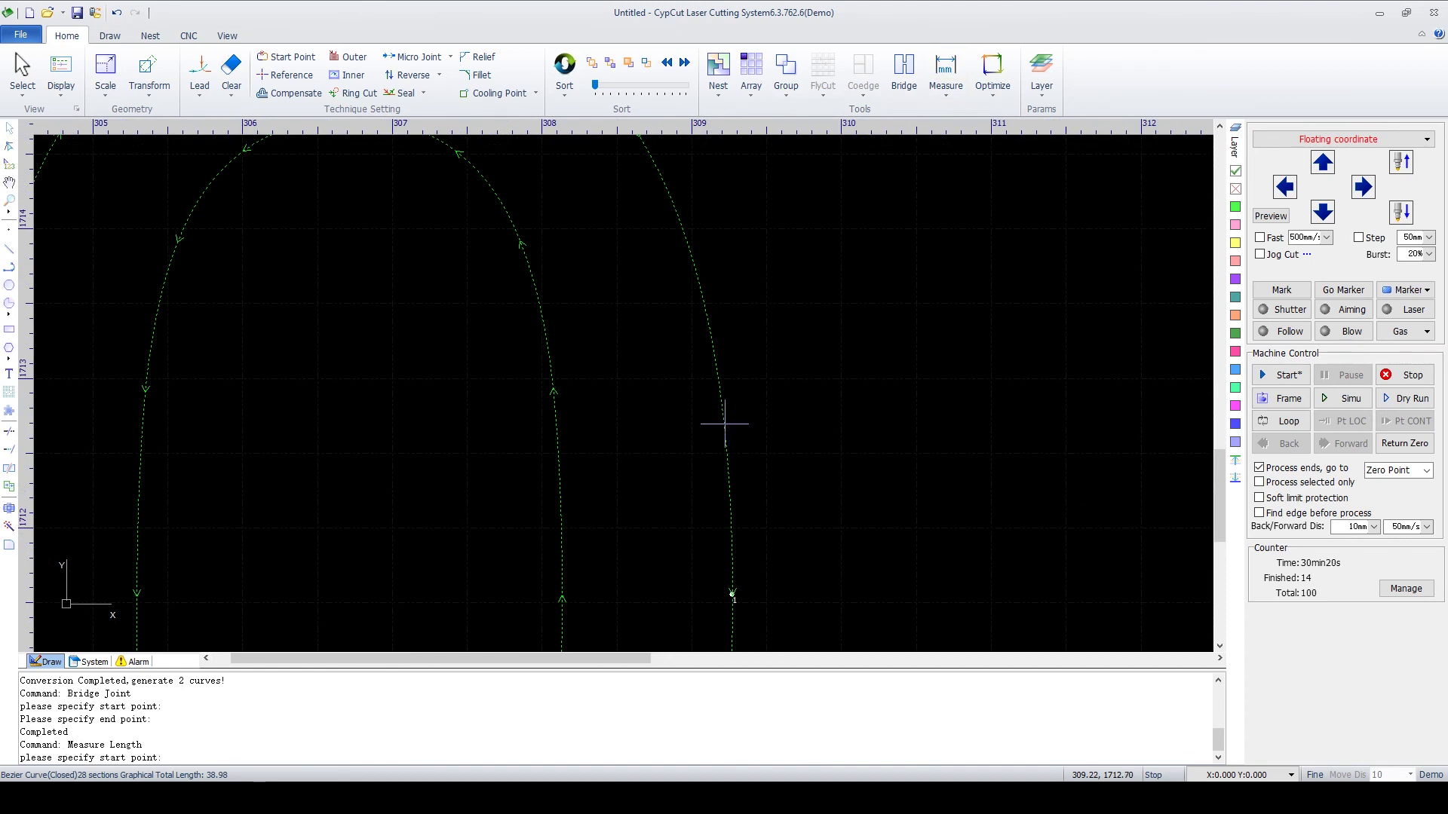
left_click(724, 424)
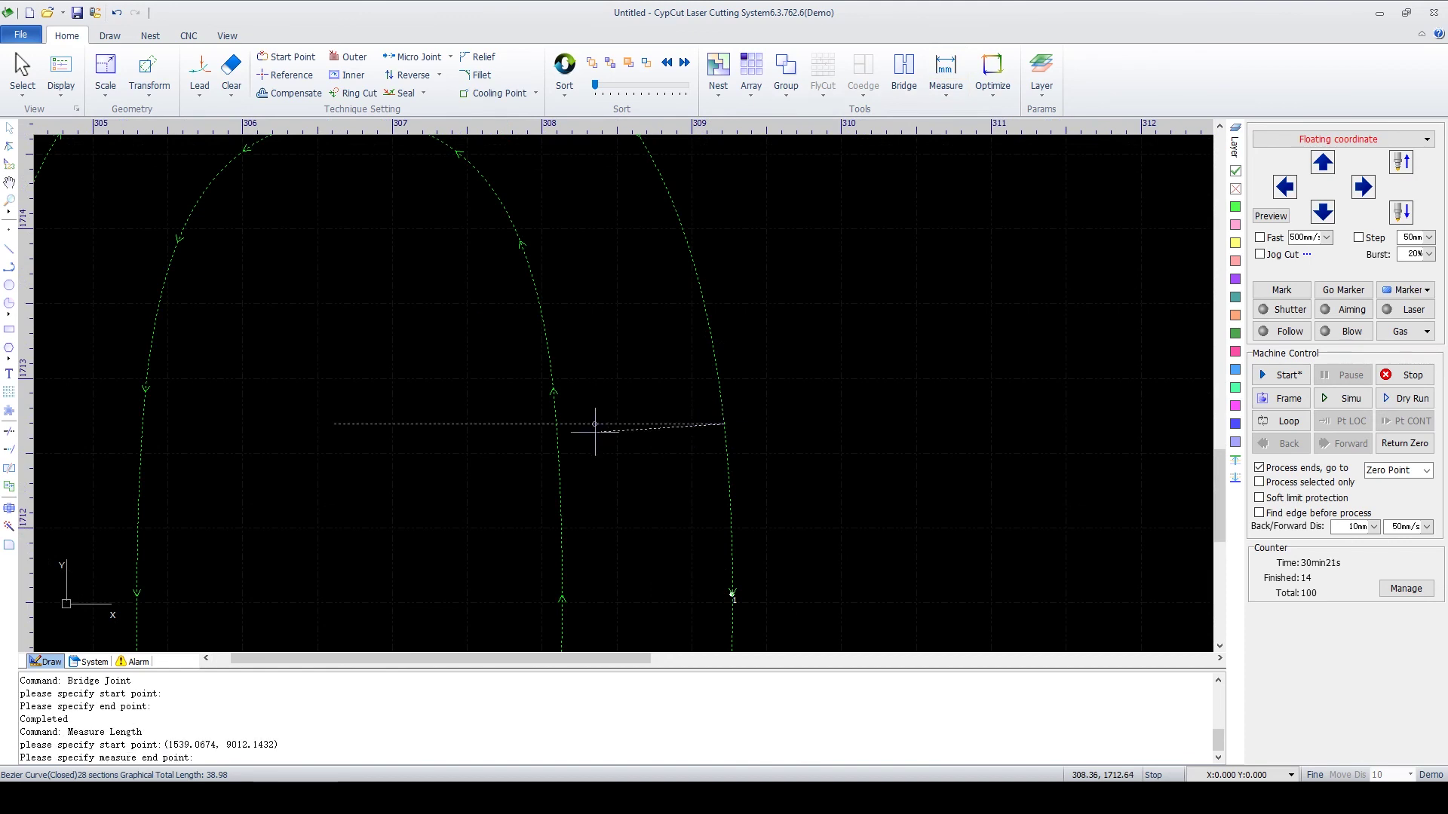
left_click(556, 424)
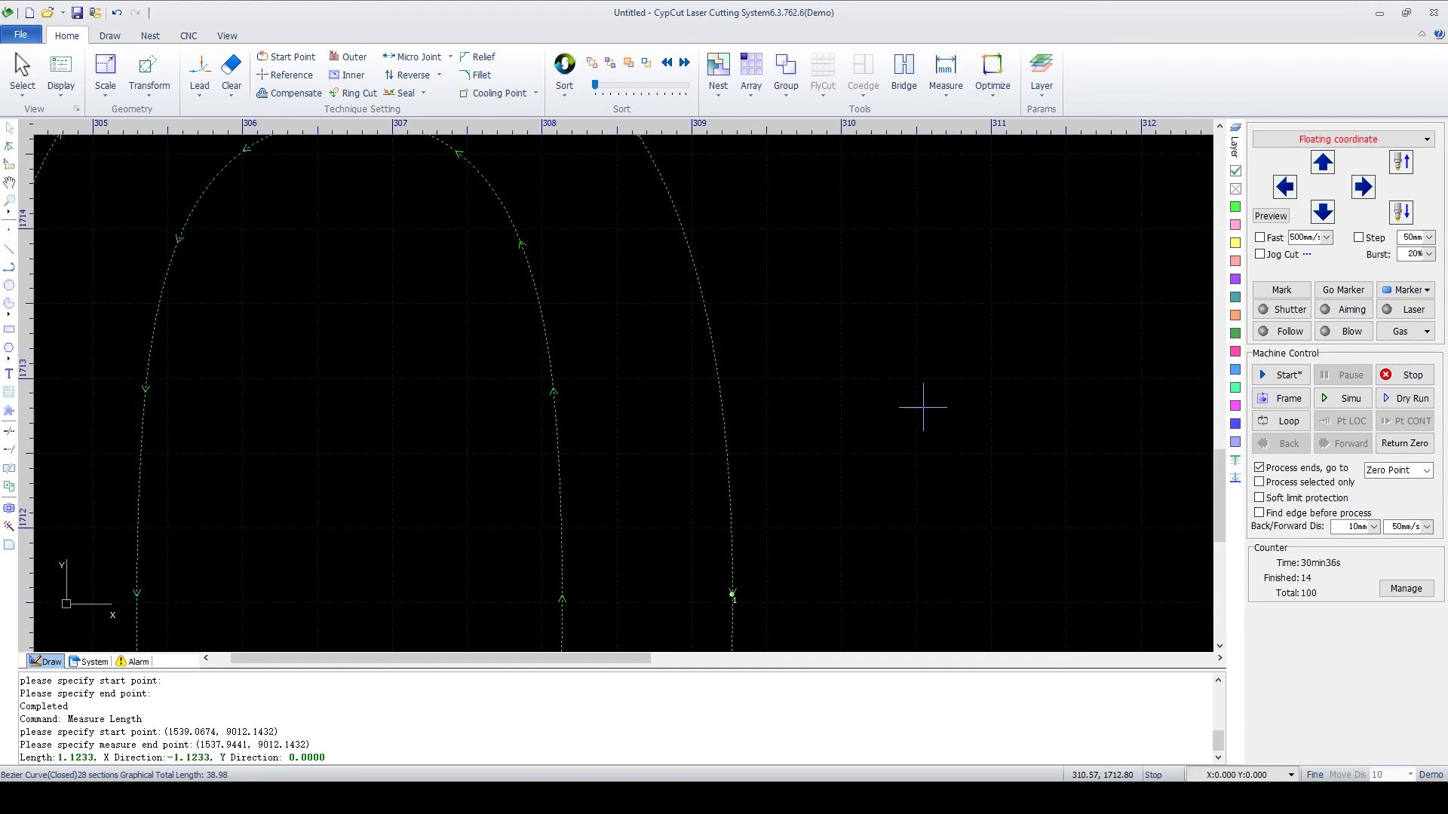
scroll(892, 381, "down", 3)
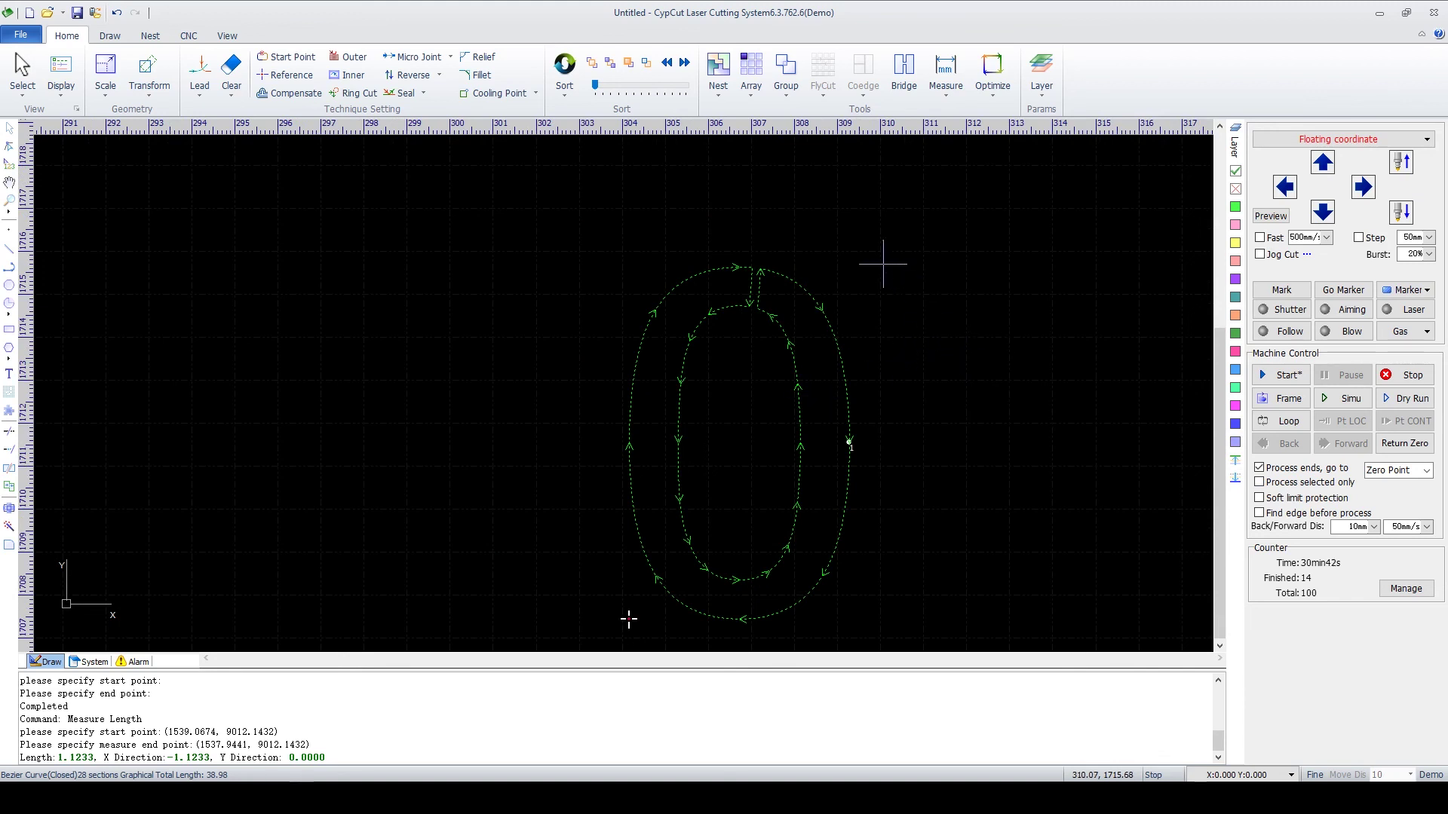
scroll(882, 263, "down", 1)
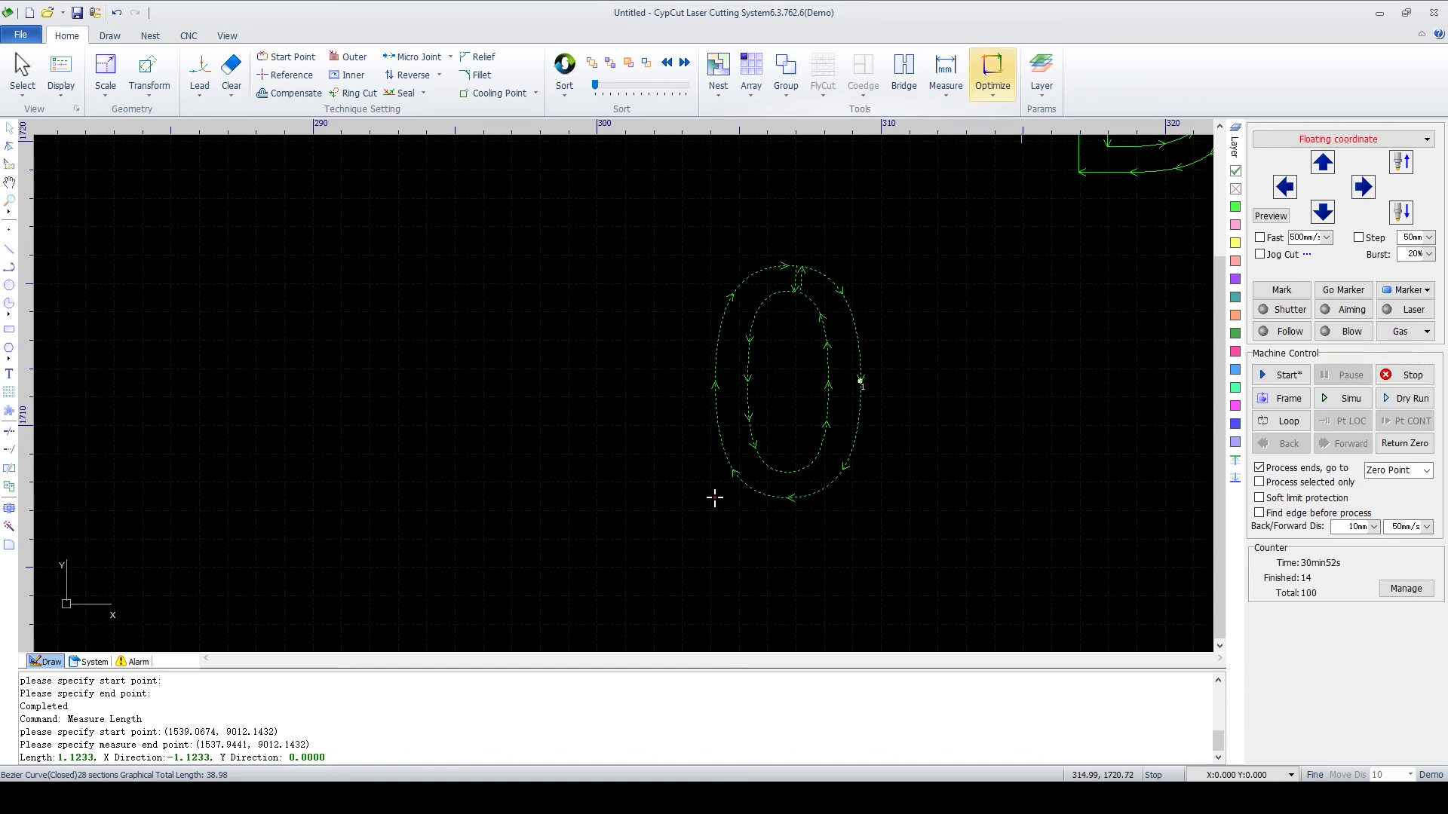
left_click(992, 75)
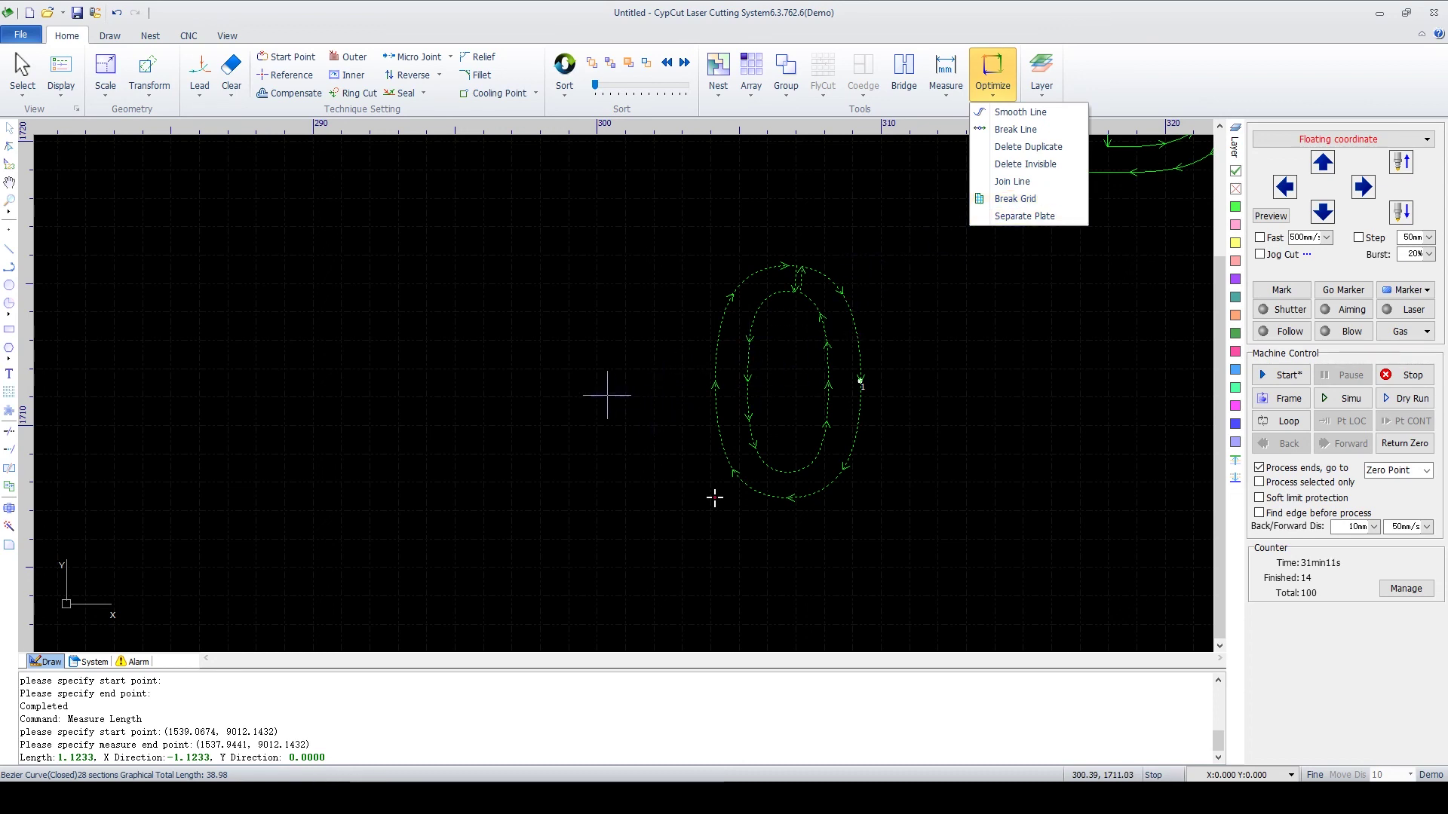
scroll(771, 384, "up", 1)
left_click(1029, 382)
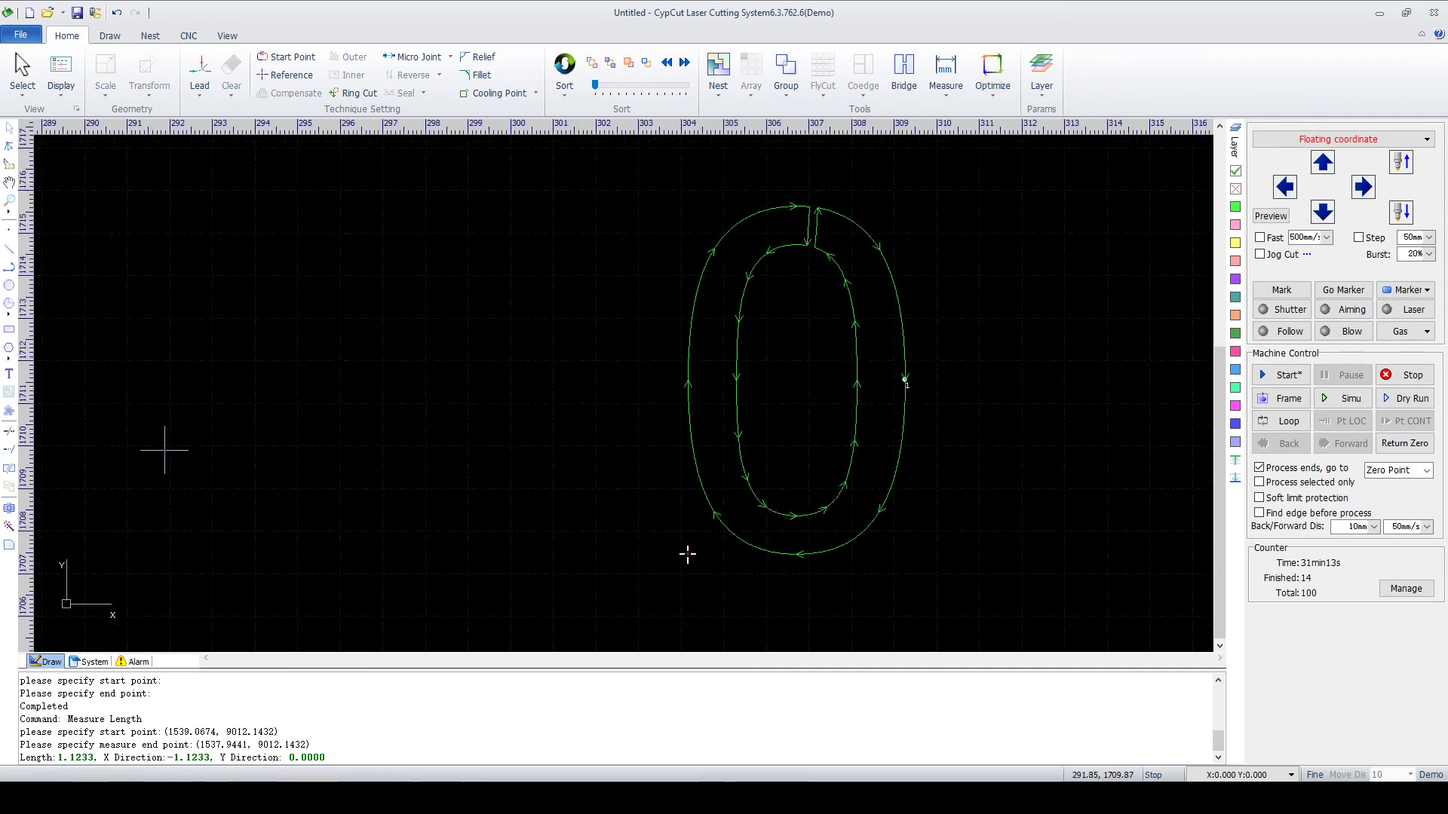
scroll(388, 394, "down", 1)
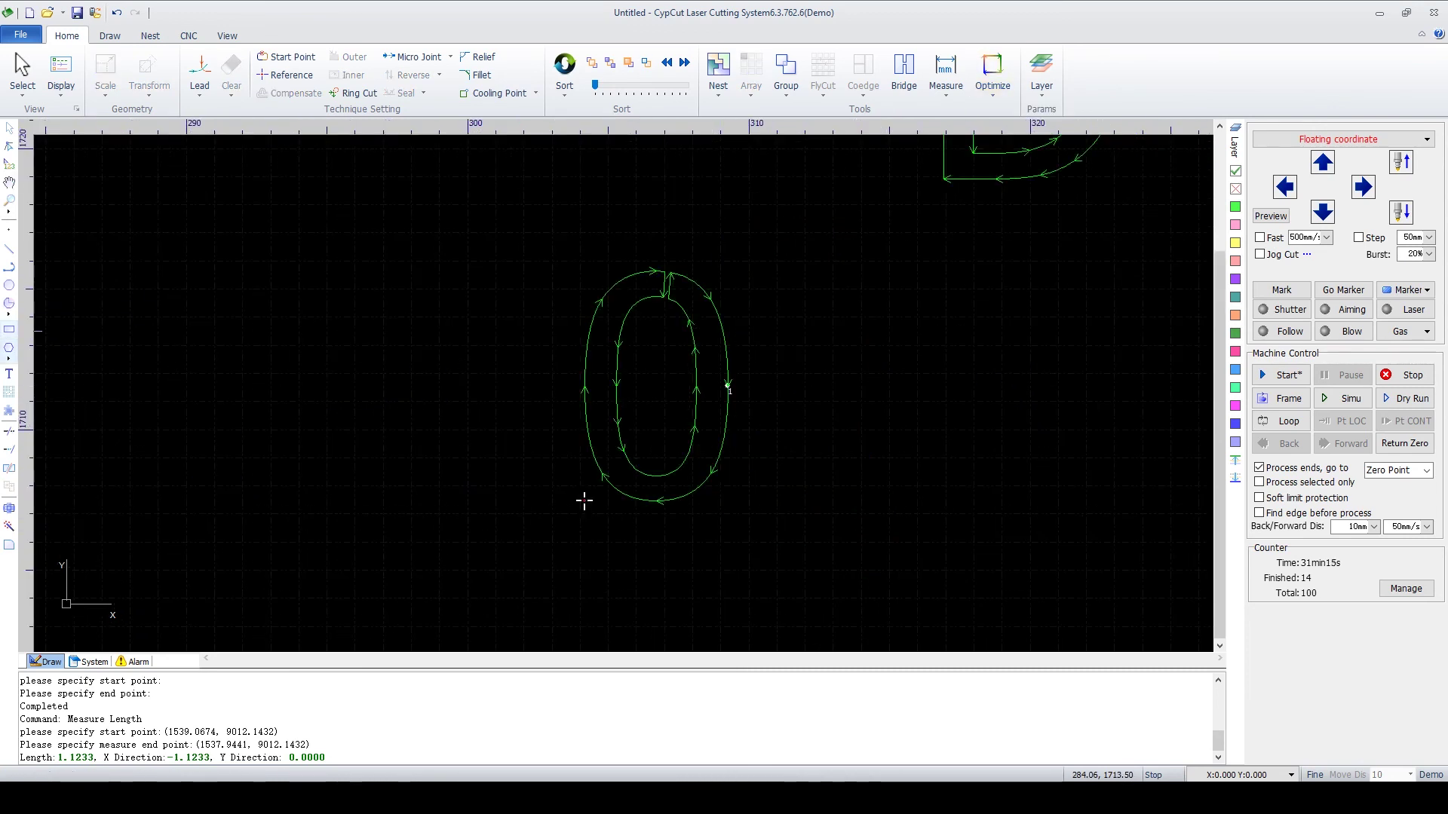
Step: Draw a circle with a radius of about 1.48 mm in the empty area to the left of the 0
left_click(9, 285)
scroll(1114, 333, "down", 1)
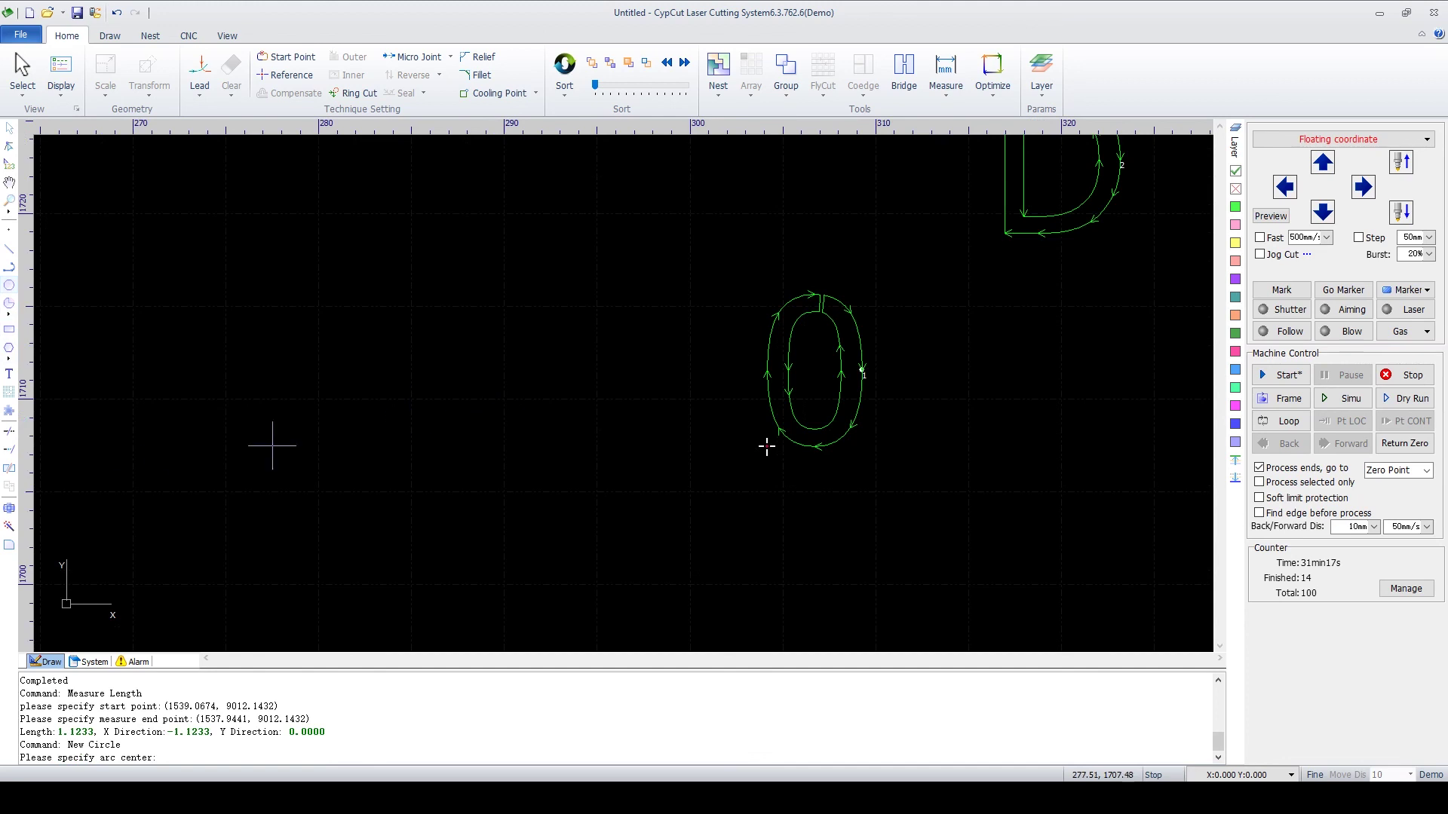
scroll(152, 471, "up", 4)
left_click(447, 318)
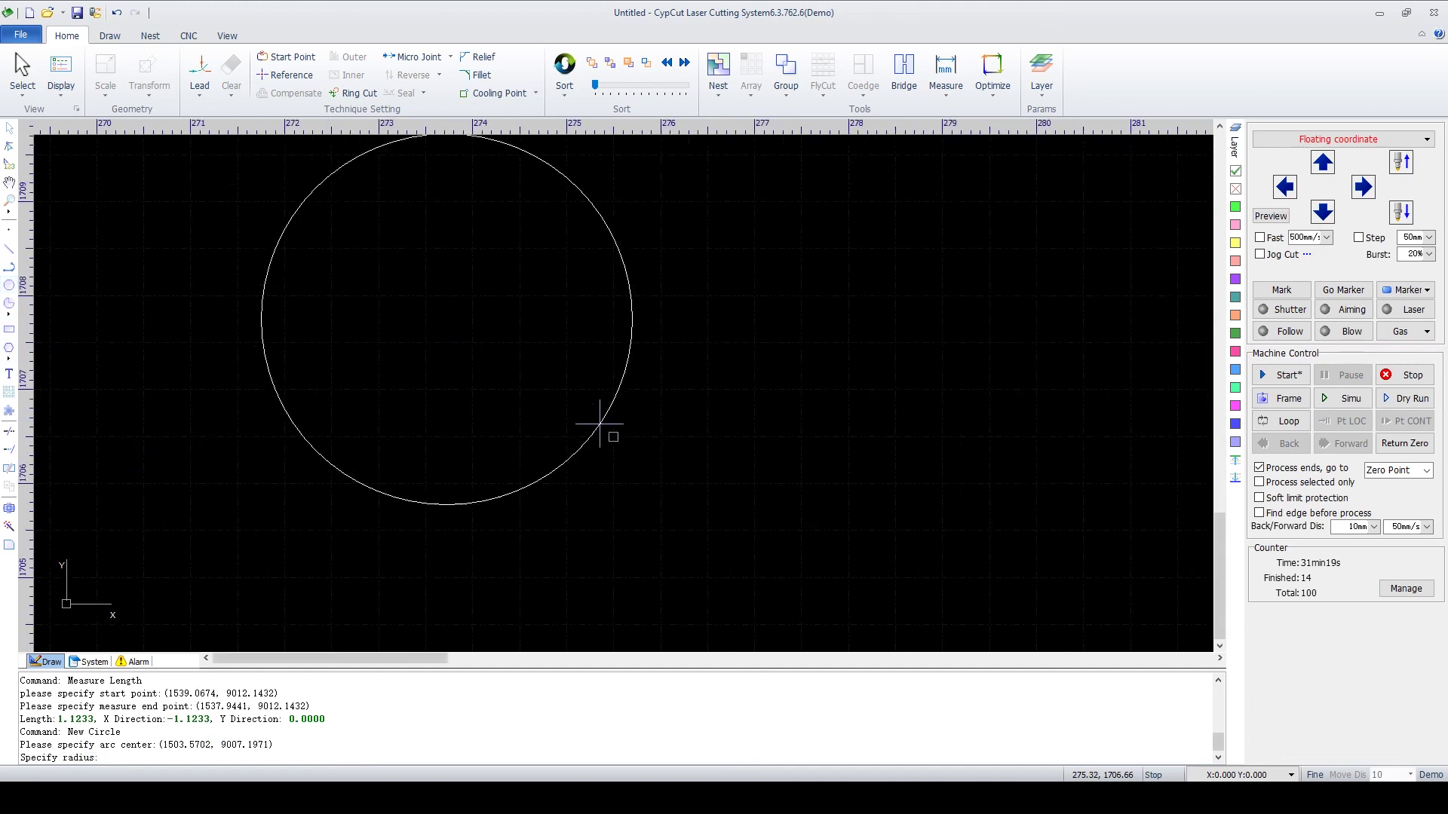
left_click(580, 359)
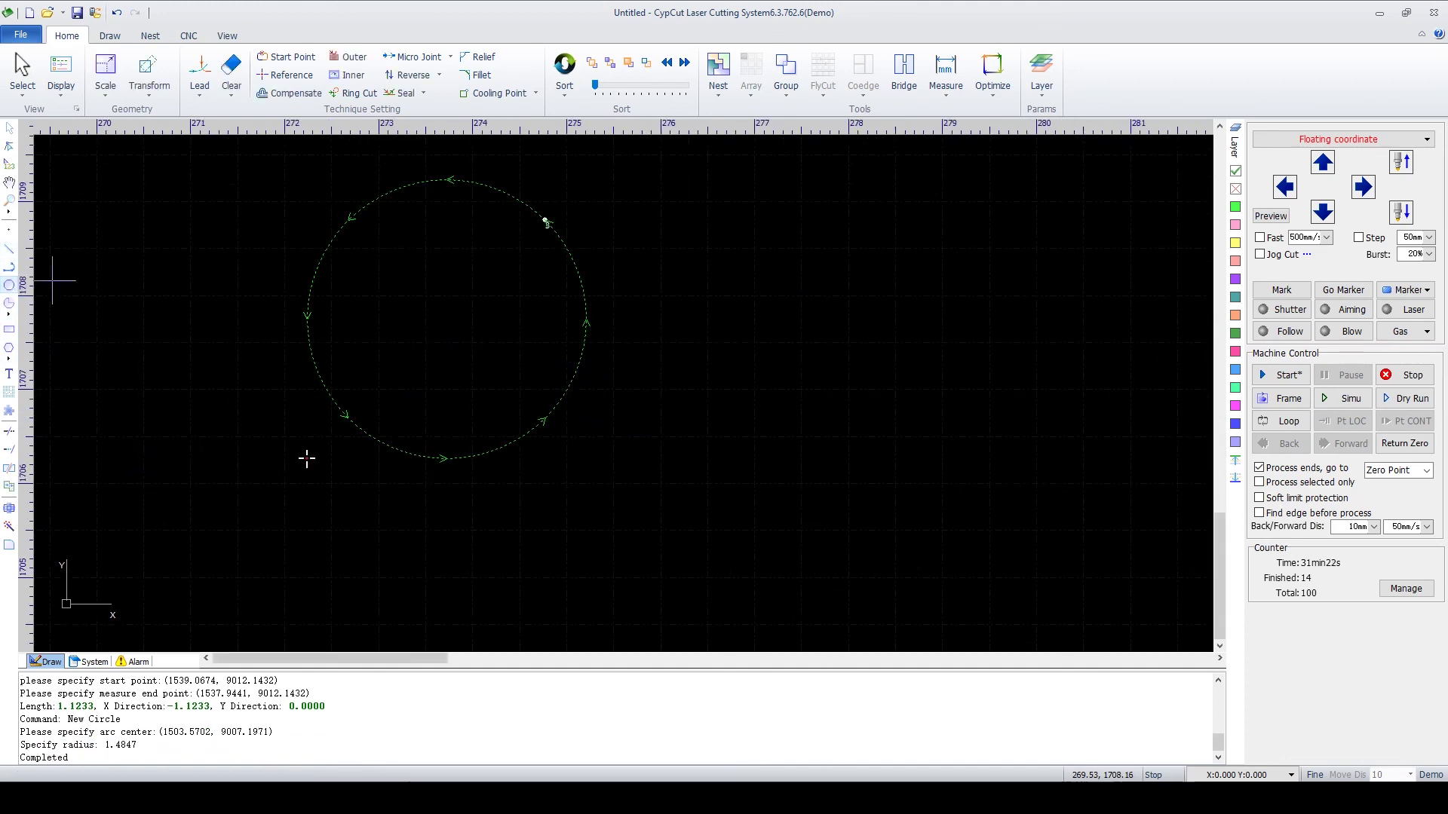
Step: Draw a concentric inner circle with a radius of about 0.66 mm at the center of the large circle
left_click(9, 285)
left_click(447, 319)
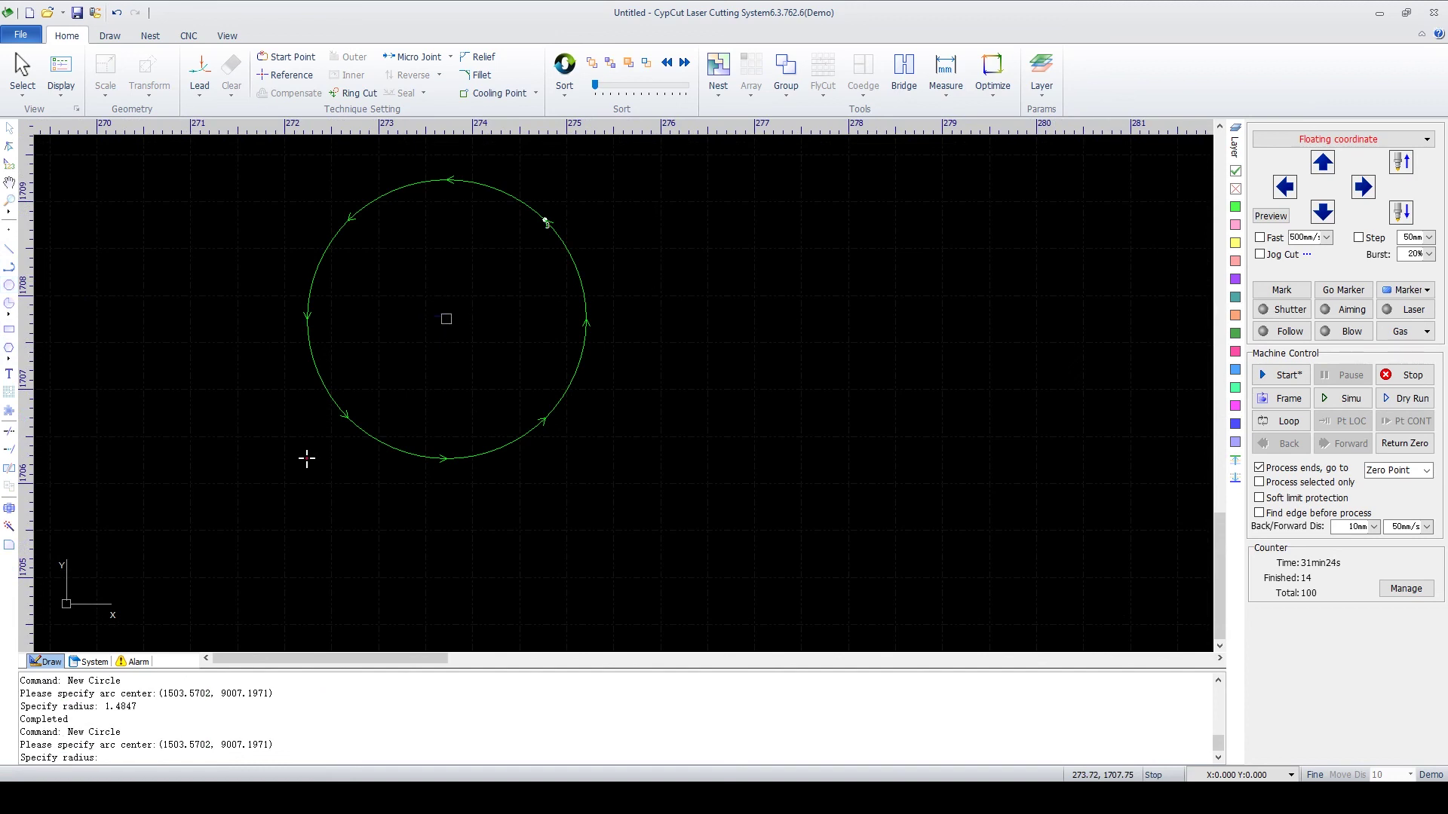
left_click(443, 257)
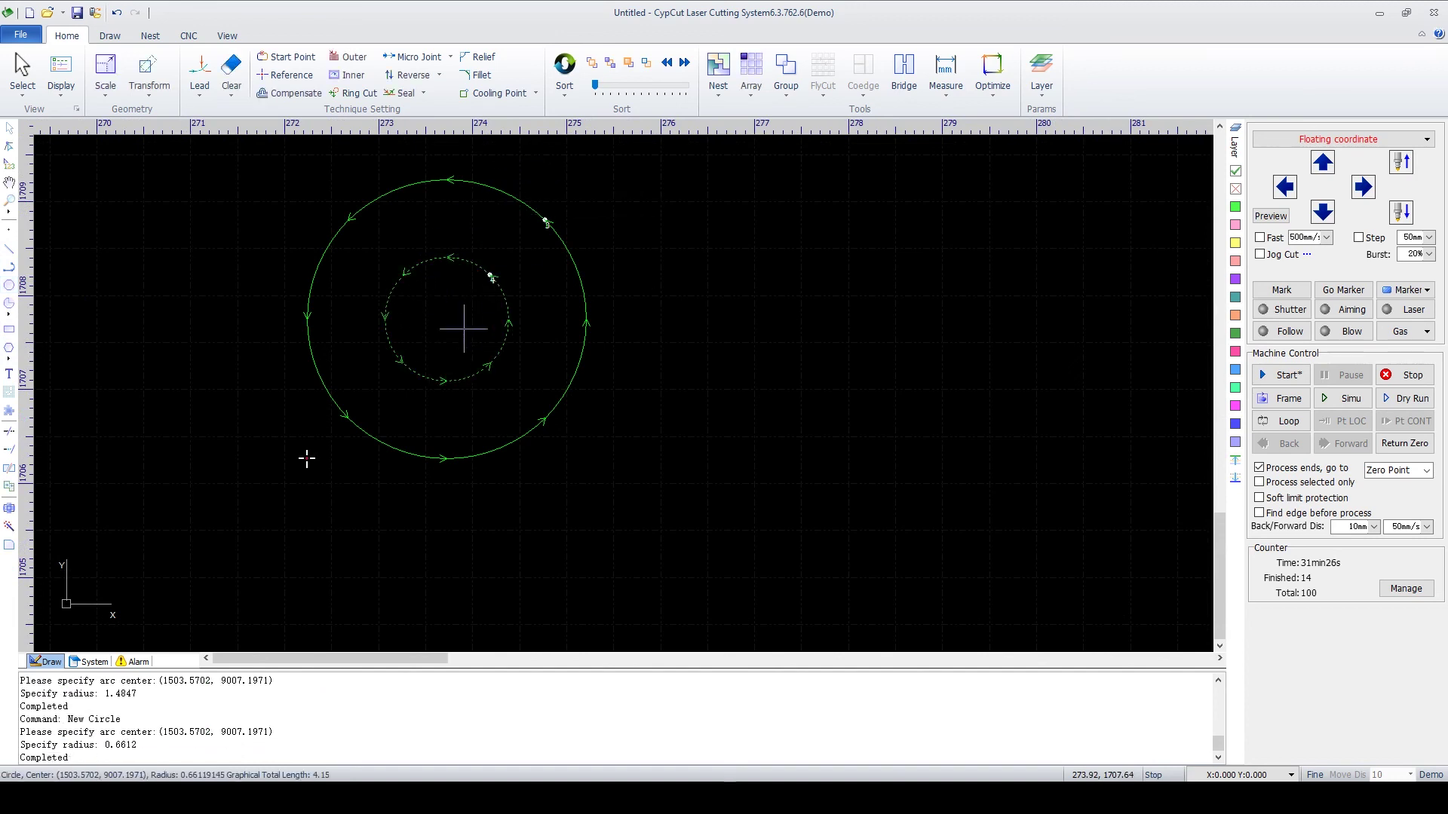
Step: Apply Break Grid to both circles using Grid style, meridian and latitude counts of 1, and inner and outer contours identified first
left_click_drag(537, 178, 323, 452)
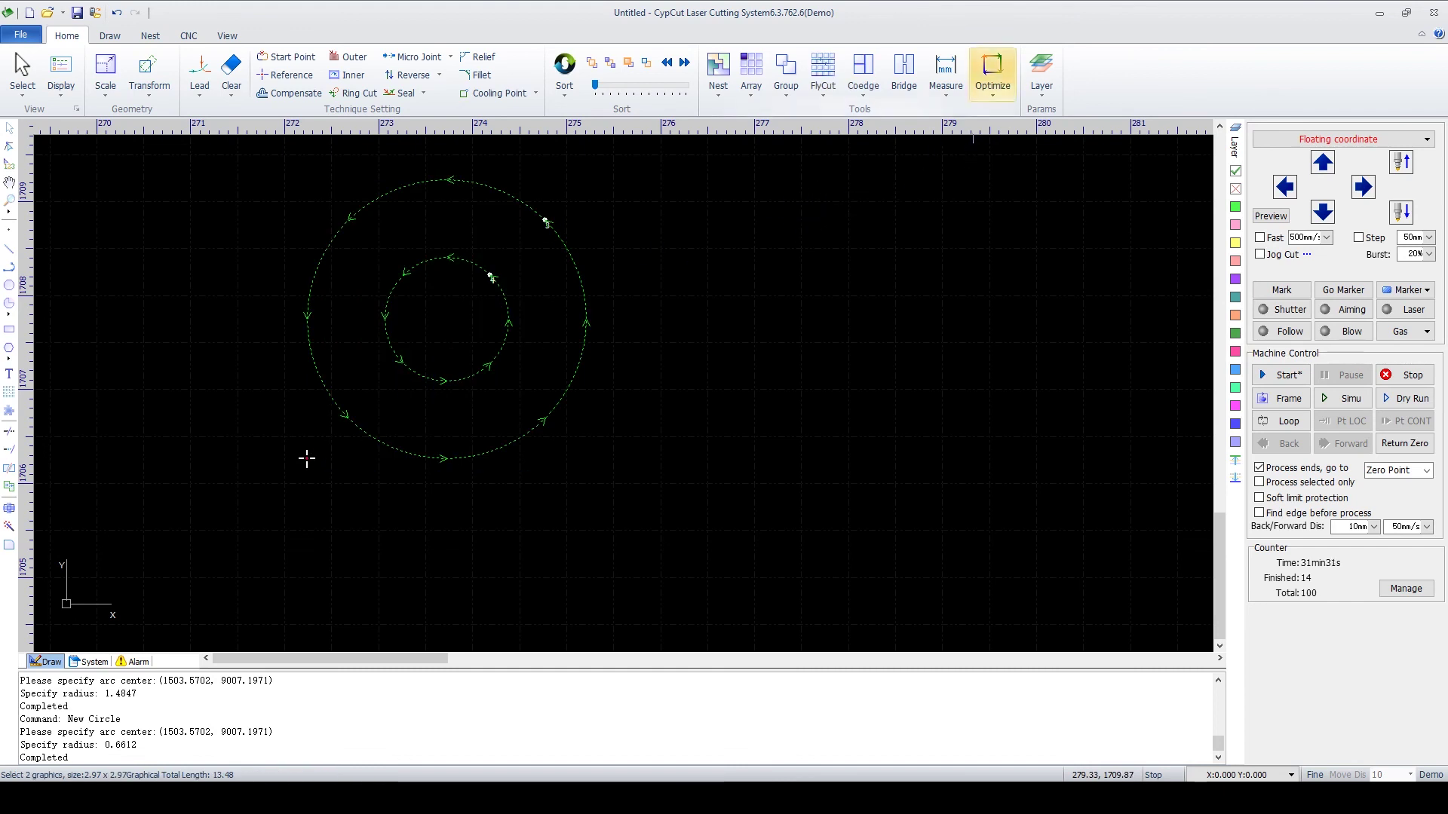
left_click(992, 80)
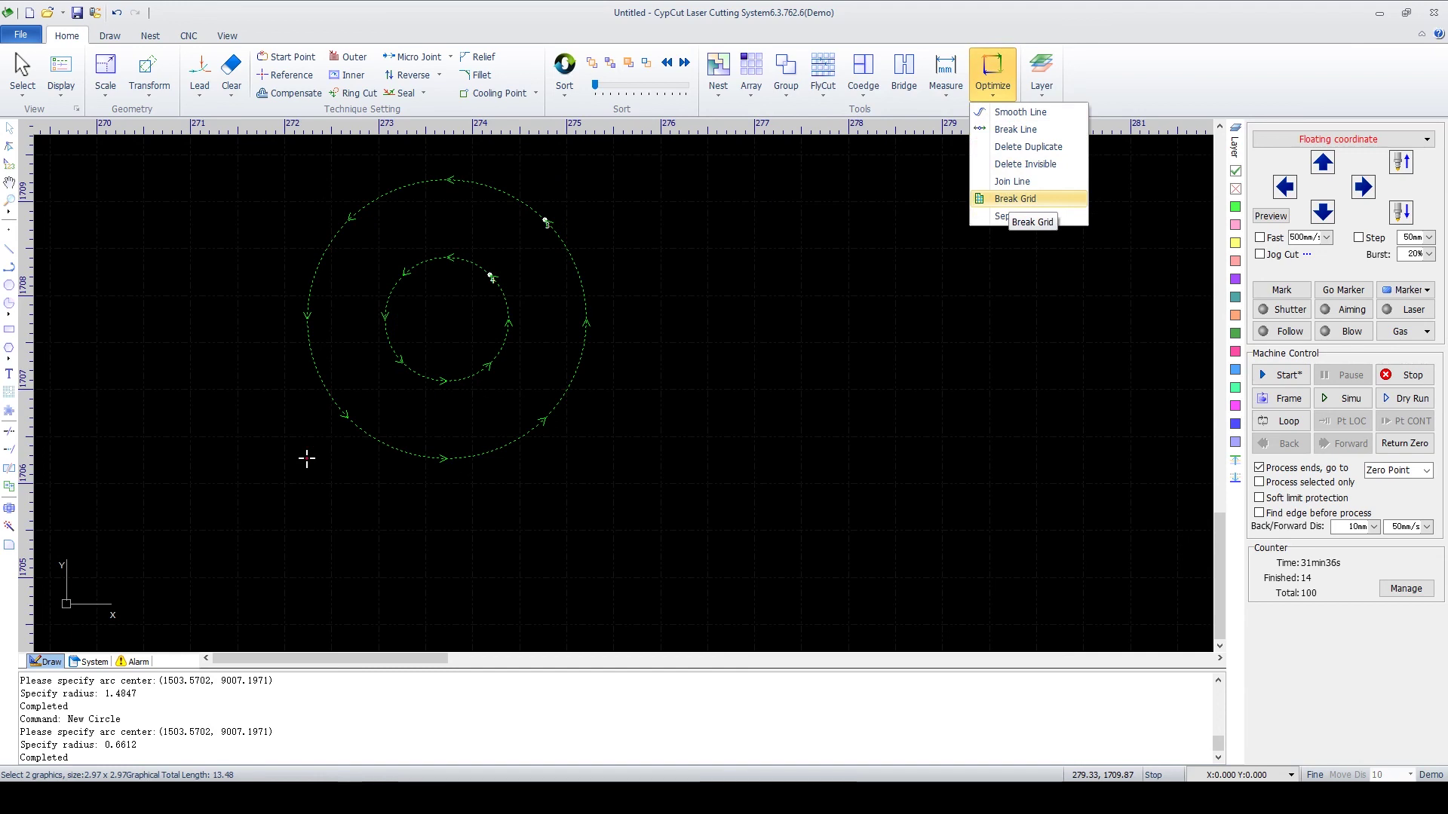
left_click(1010, 199)
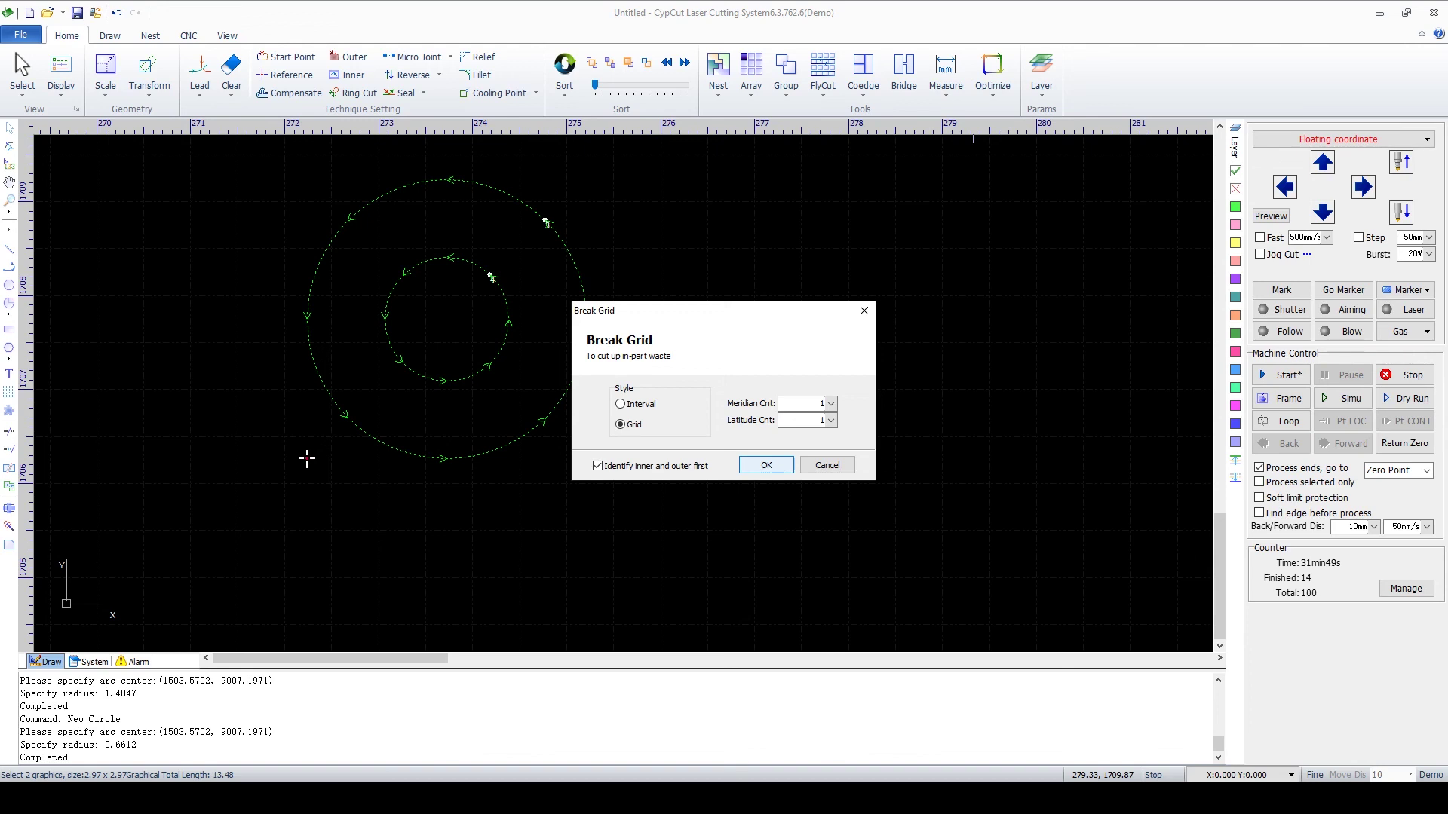
key("Return")
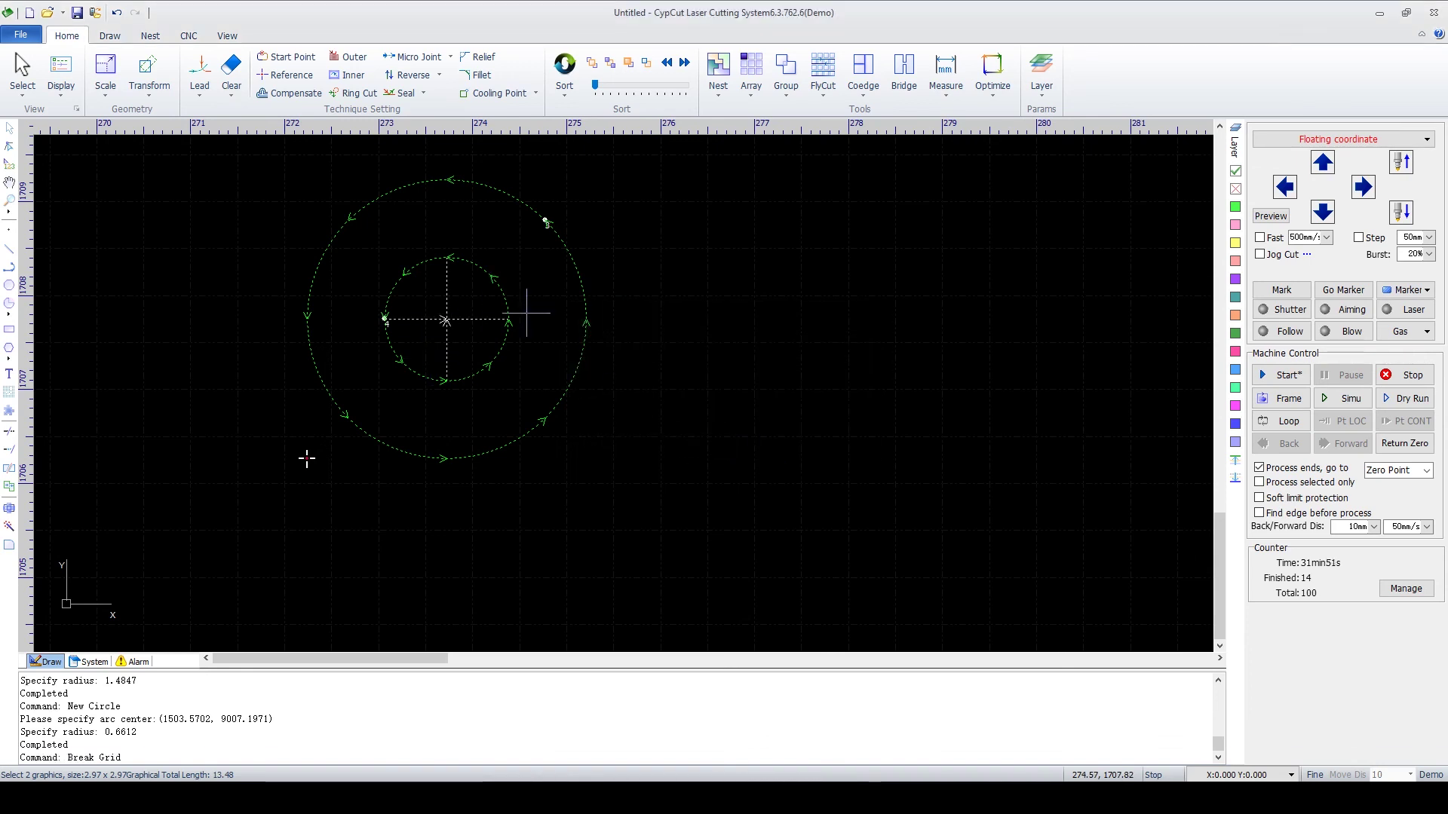